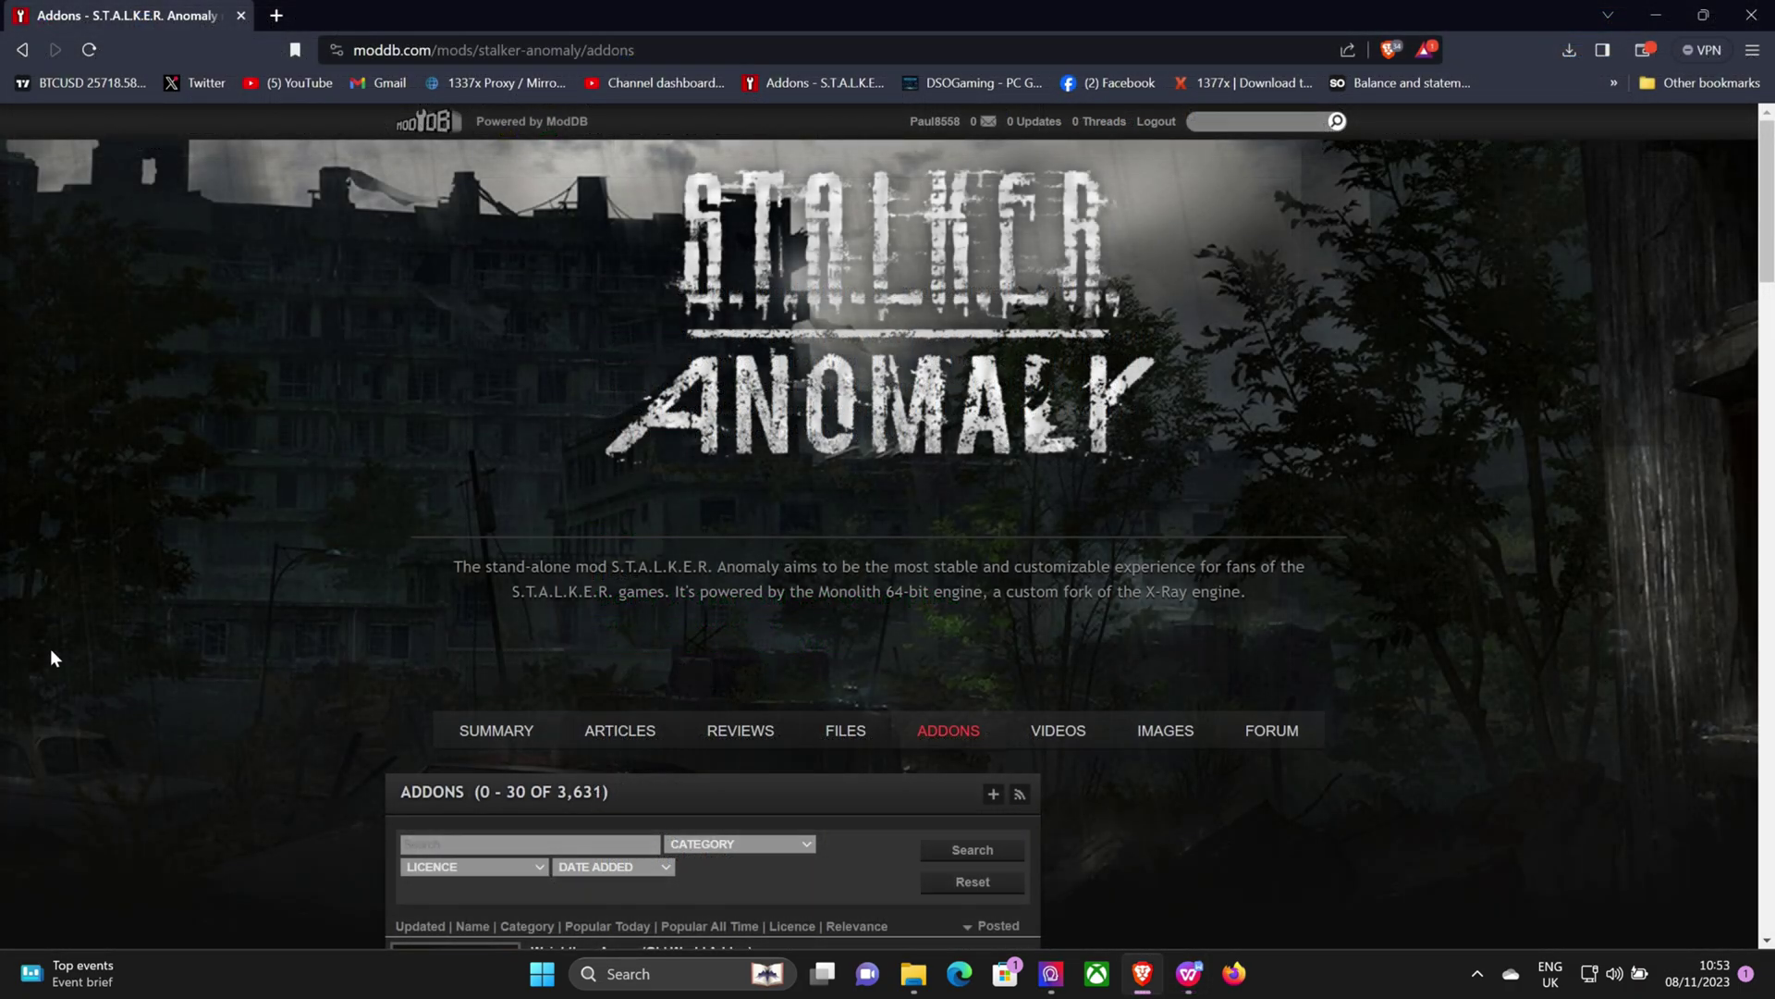
Search ModDB's Anomaly addons for 'ENCHANCED SHADERS' and scroll through the results.
scroll(191, 696, "down", 1)
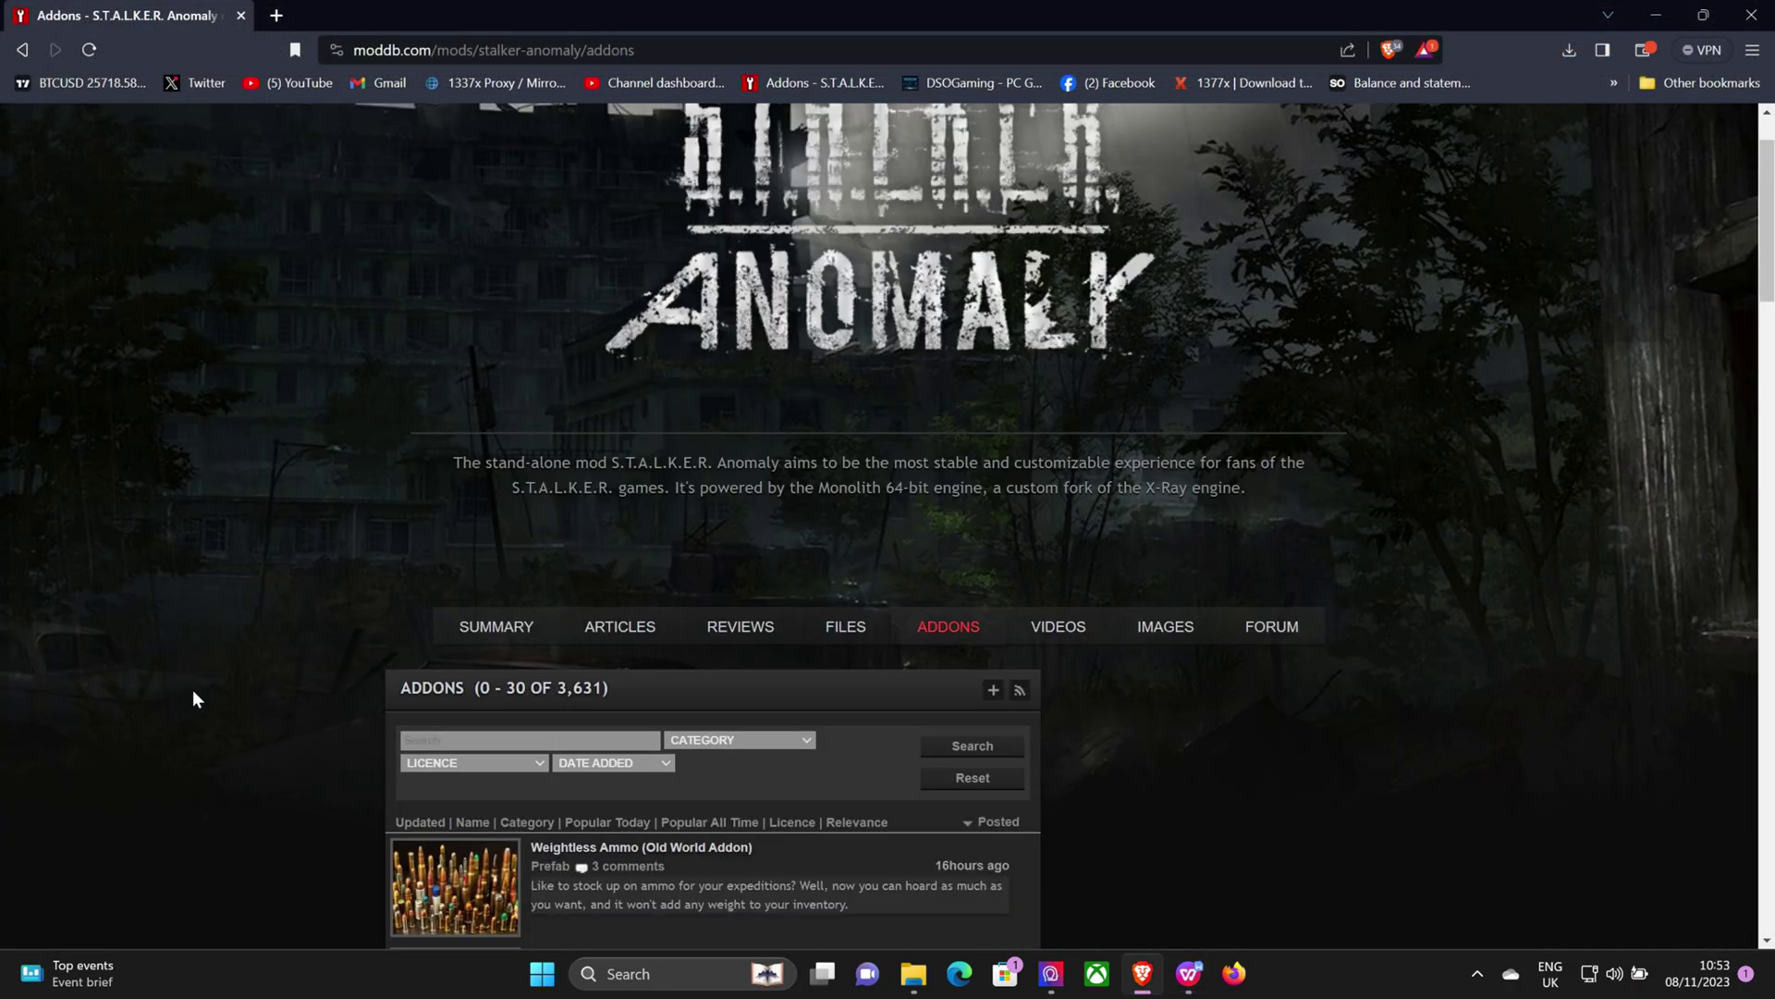
left_click(448, 741)
type("E")
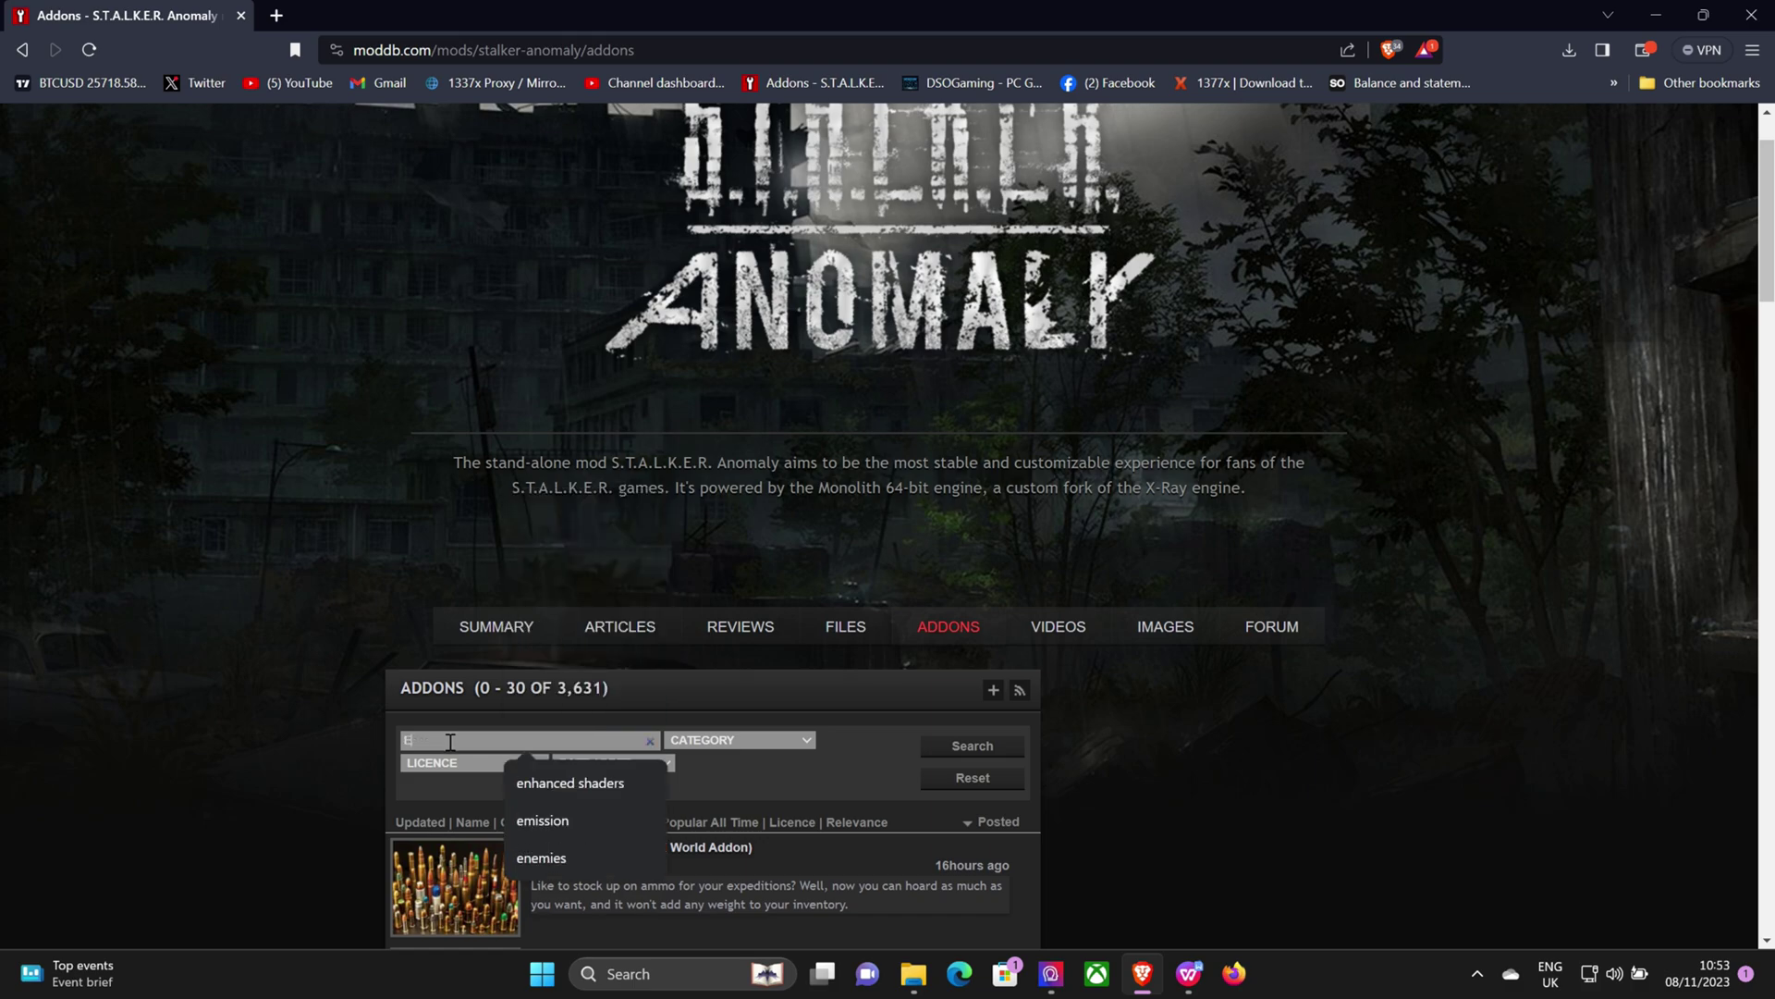
type("NCHANCED")
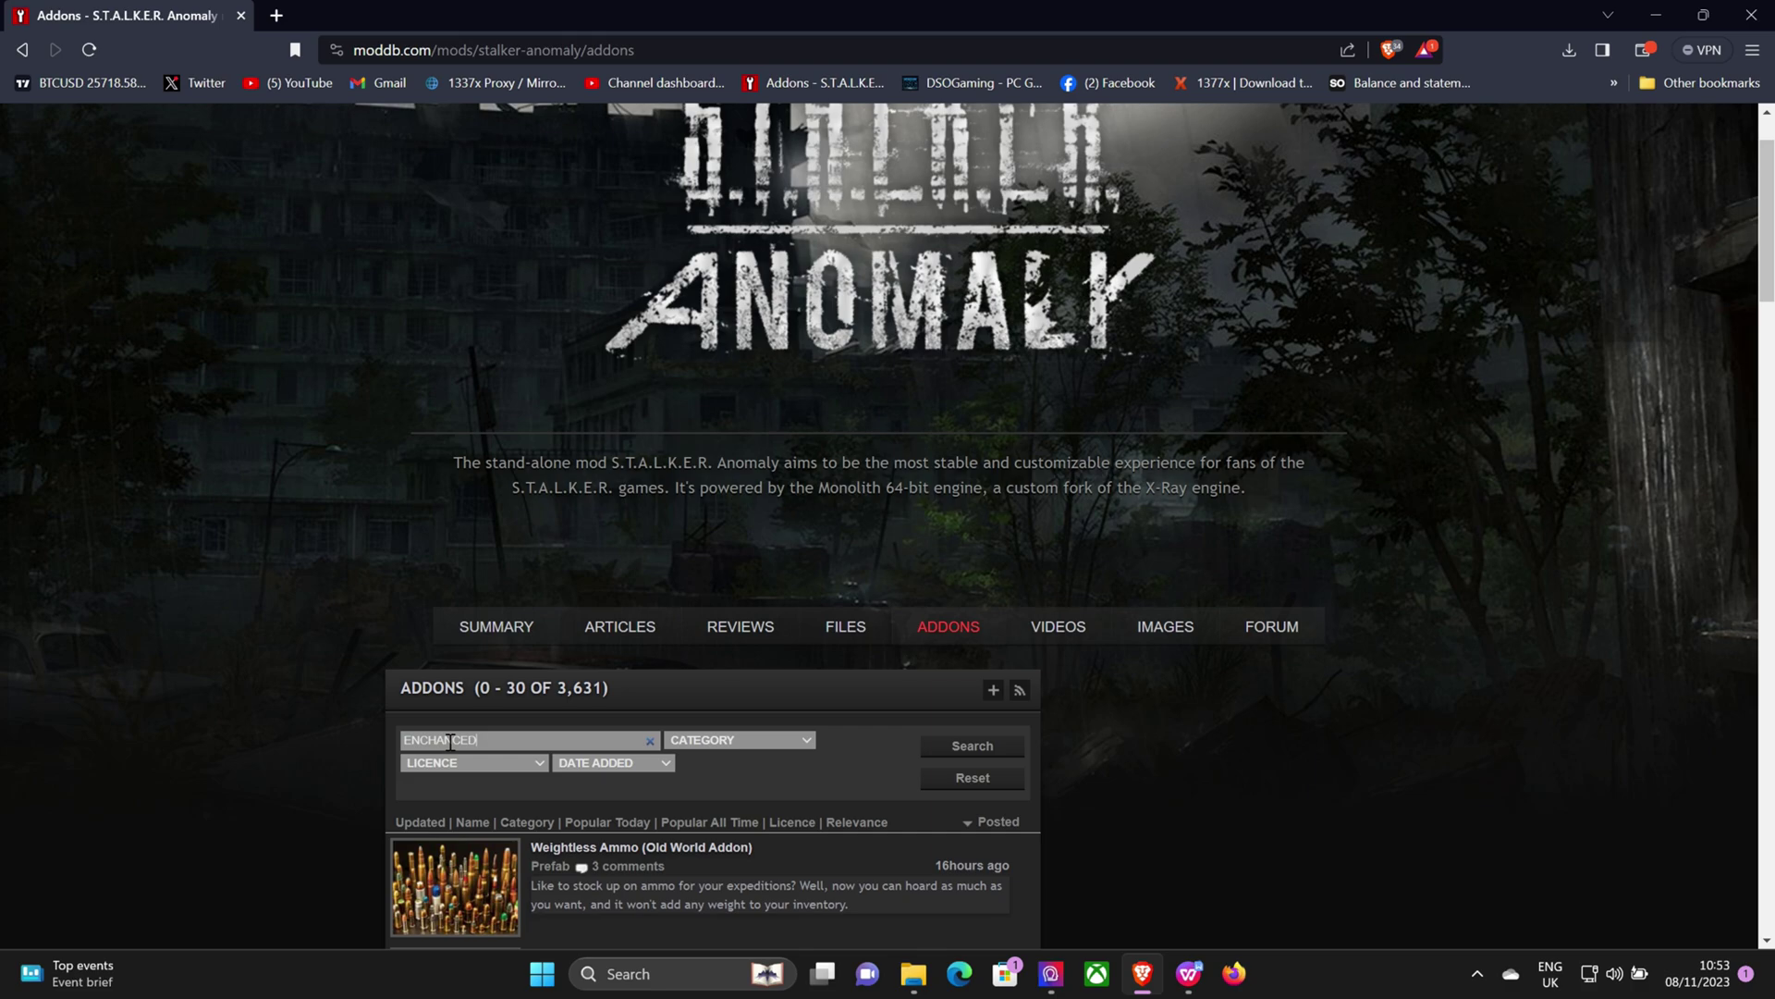
type(" SHADERS")
key("Return")
scroll(236, 752, "down", 1)
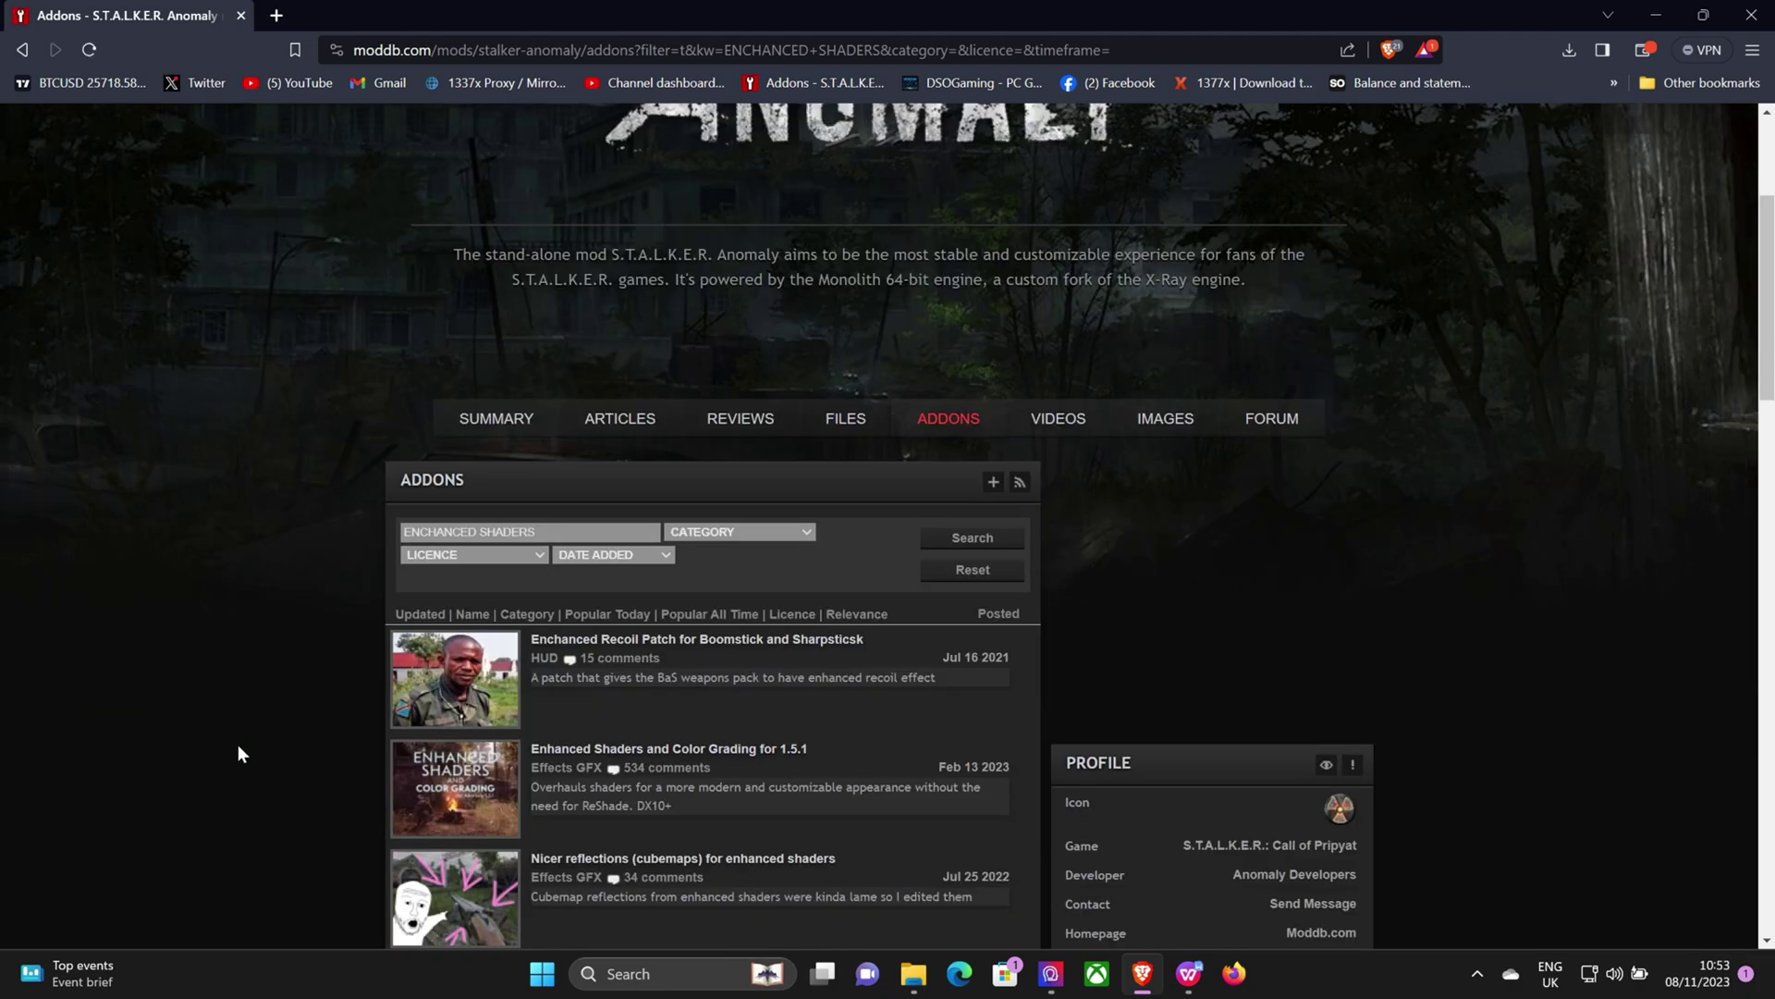
scroll(238, 754, "down", 1)
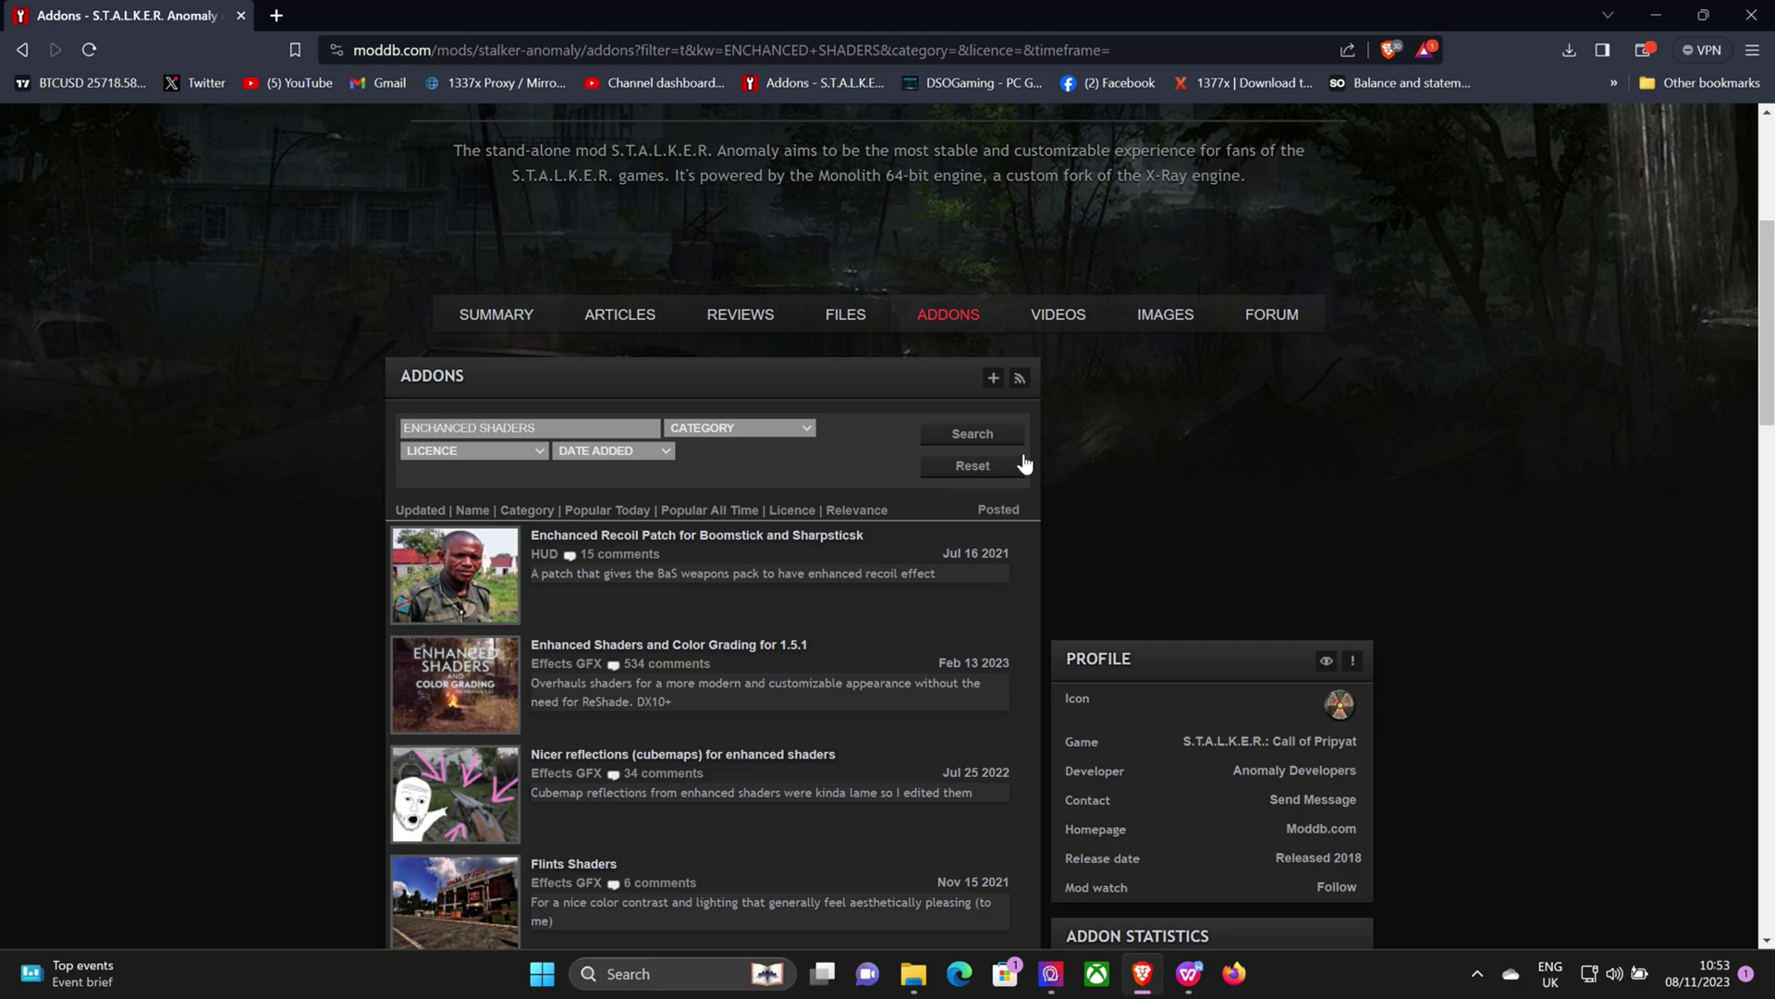
Minimize the browser and open STALKER FILES > ENHANCED SHADERS 1.10 LATEST MOD in File Explorer.
left_click(1657, 18)
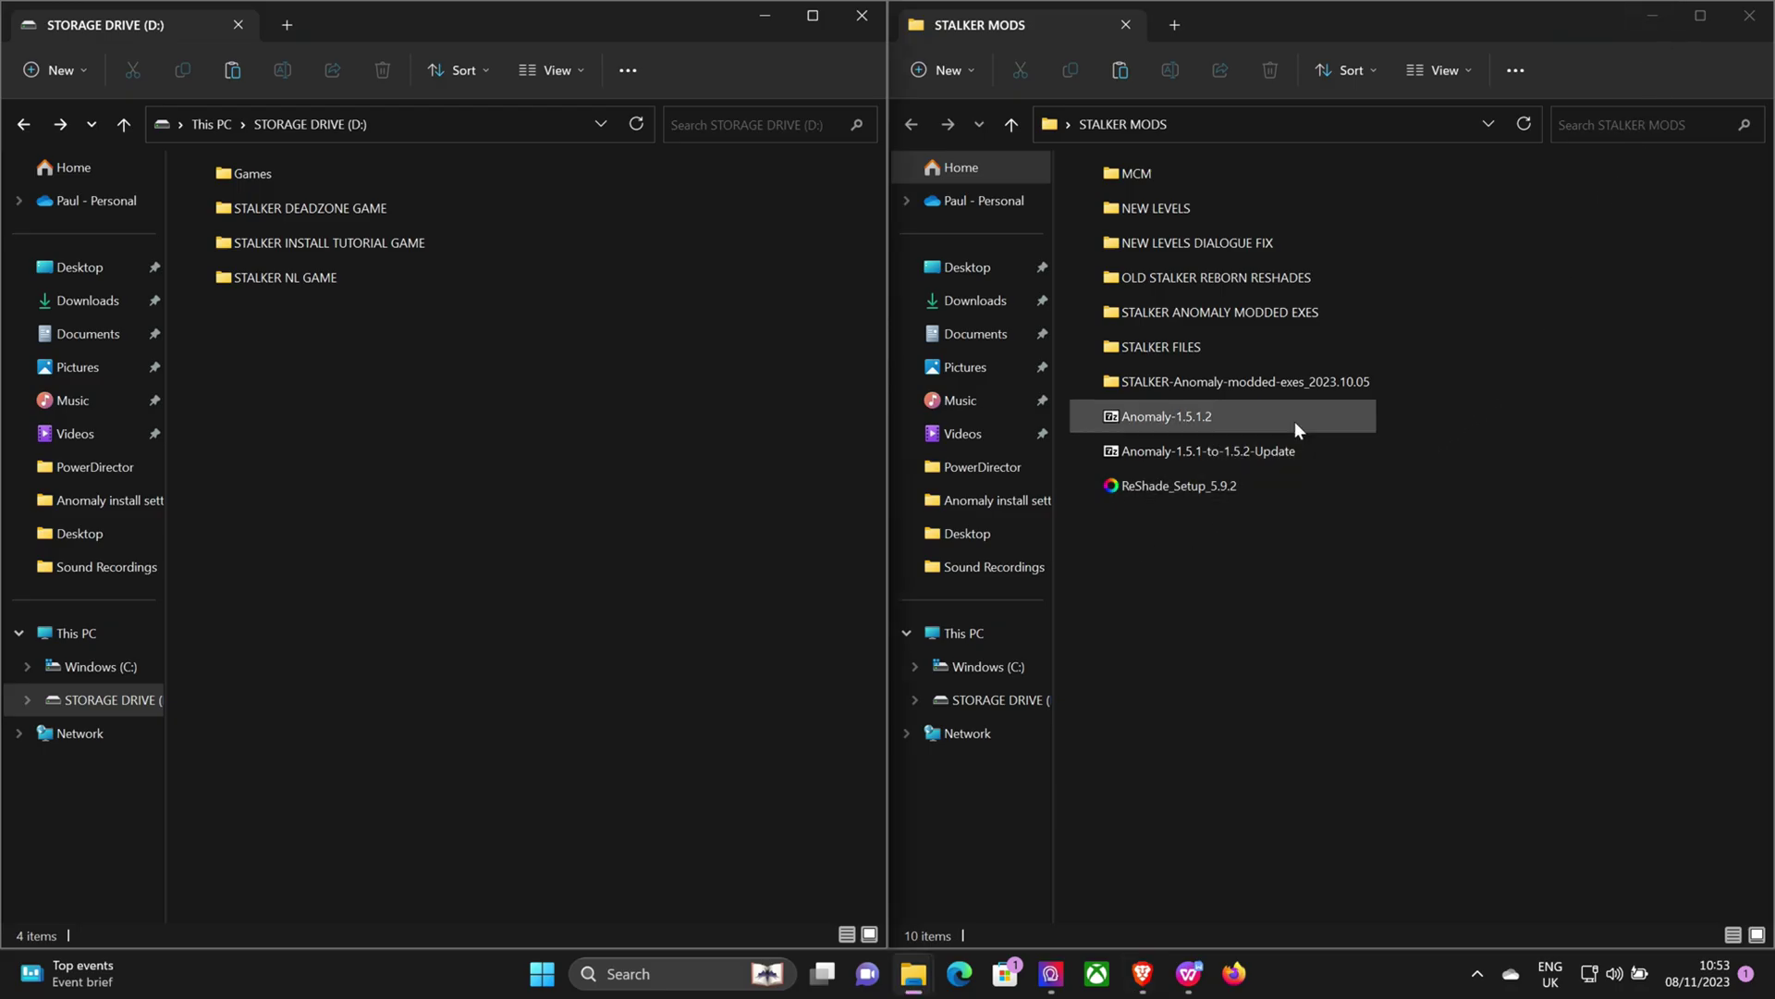
double_click(1173, 351)
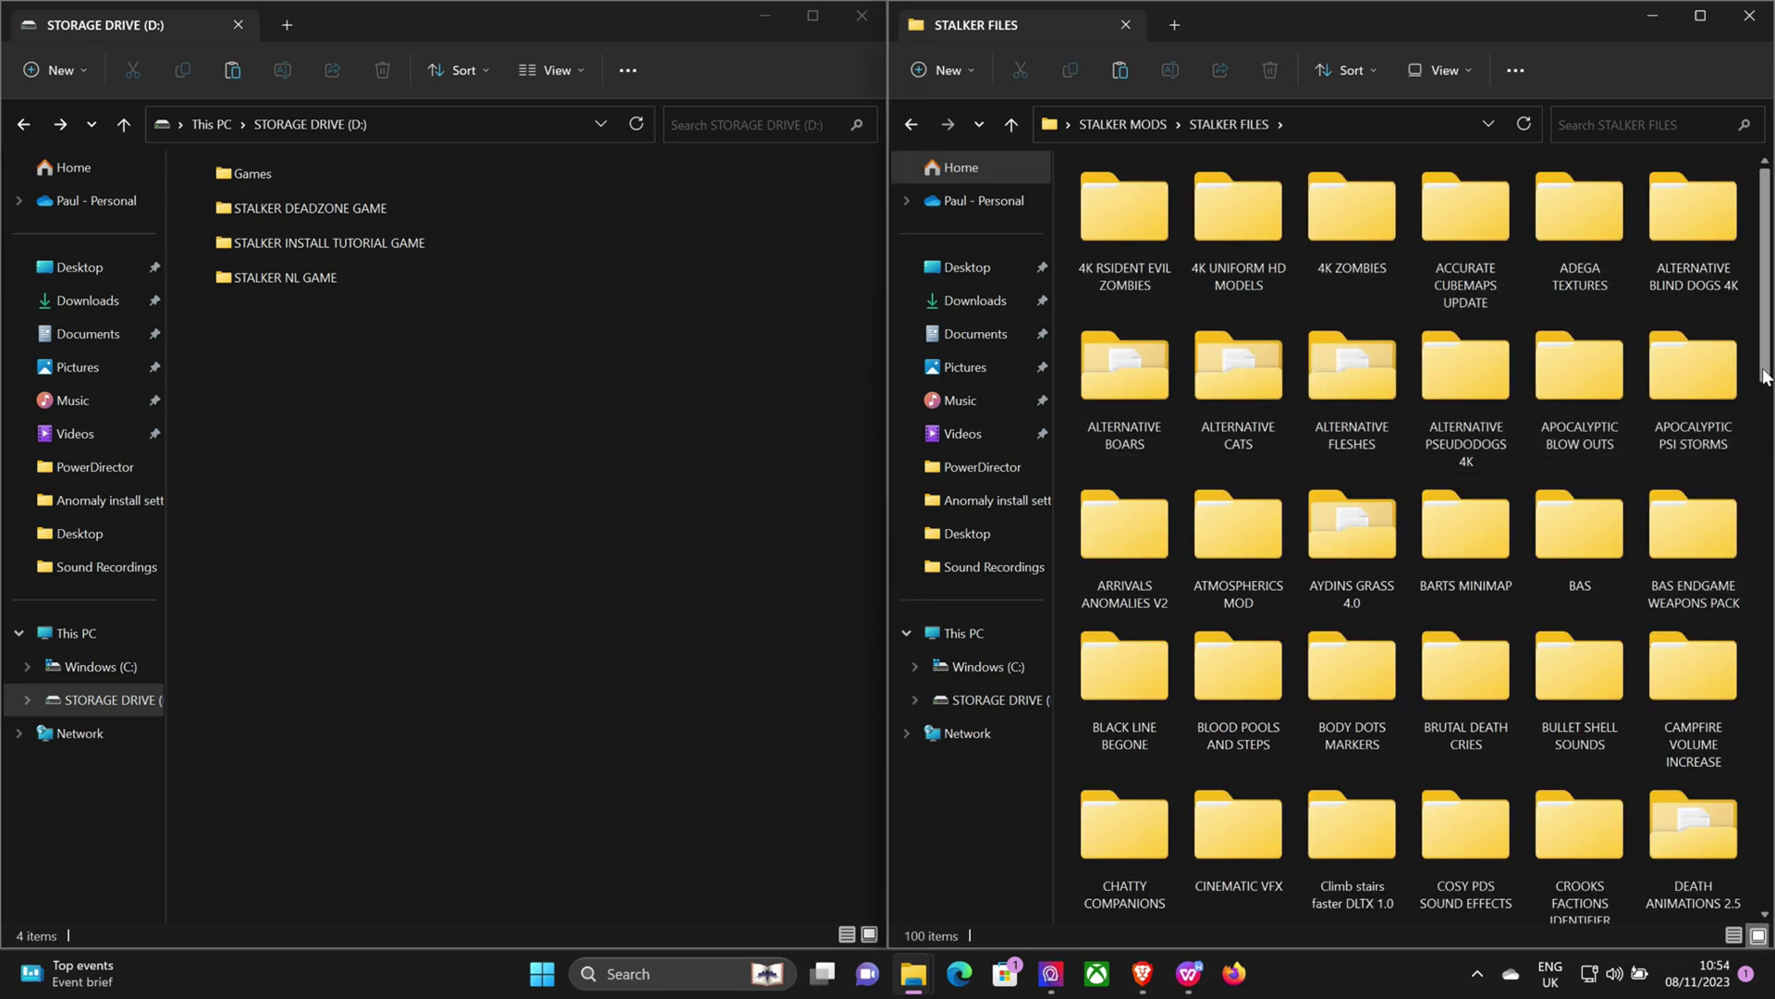
left_click_drag(1764, 371, 1767, 548)
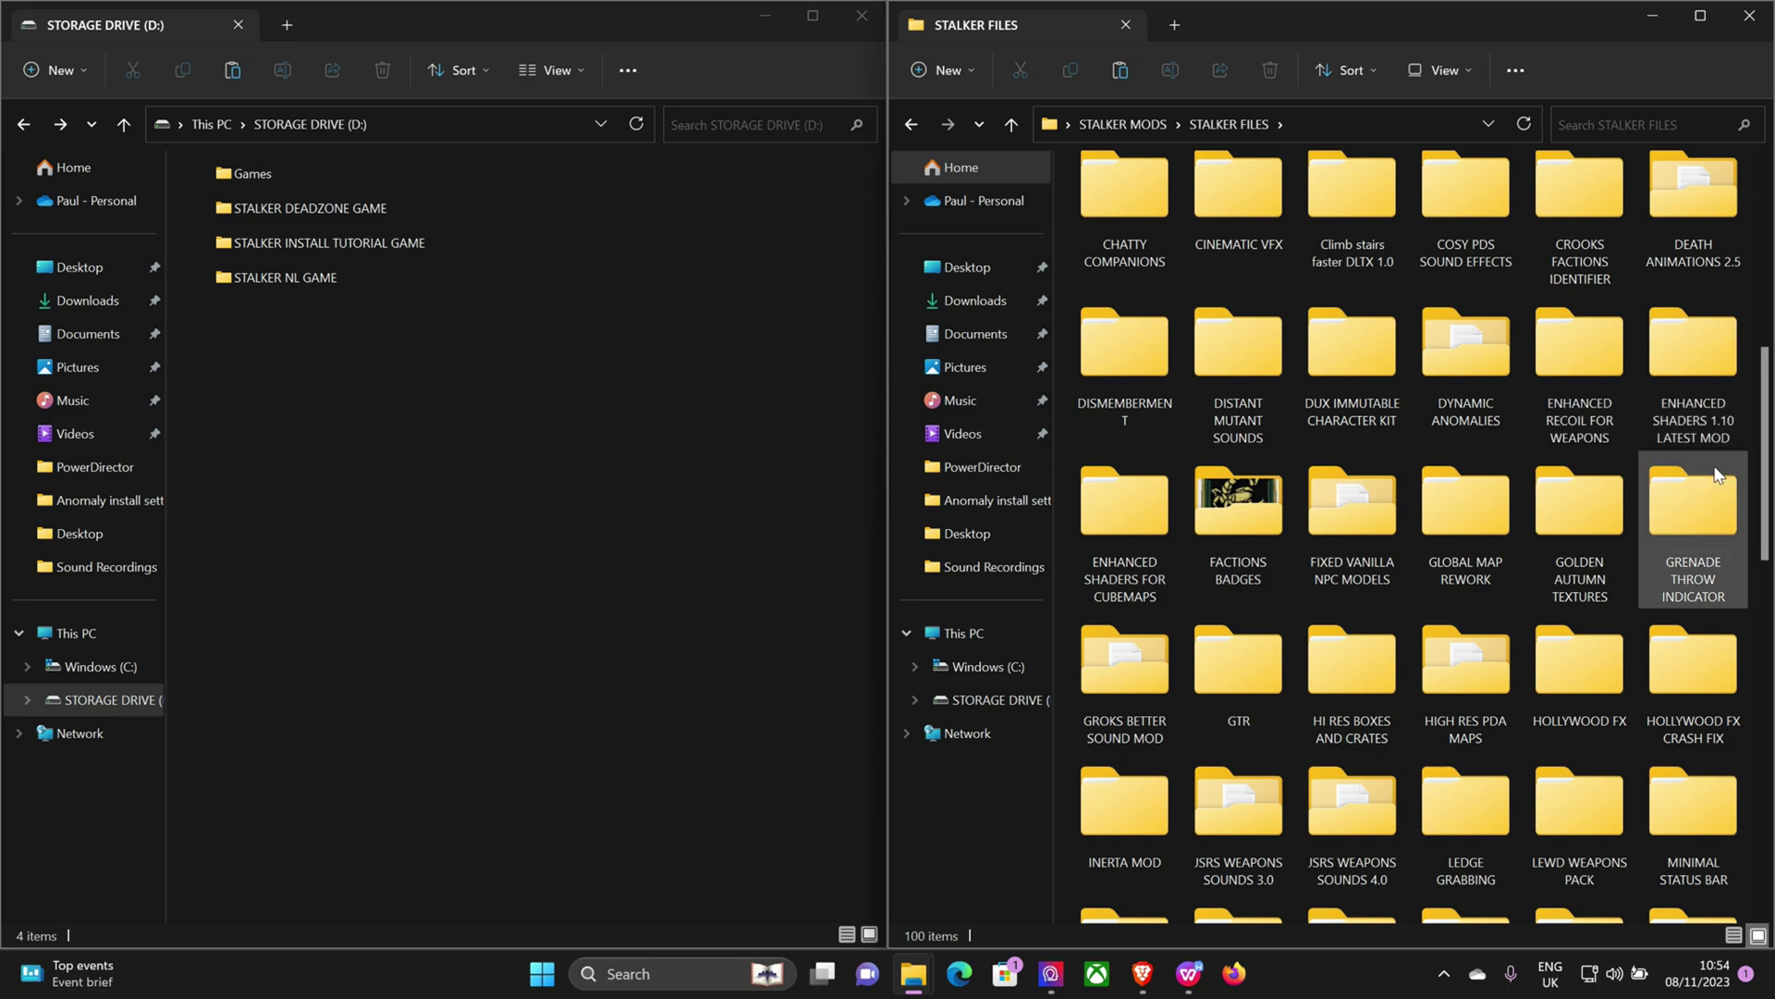
double_click(1700, 373)
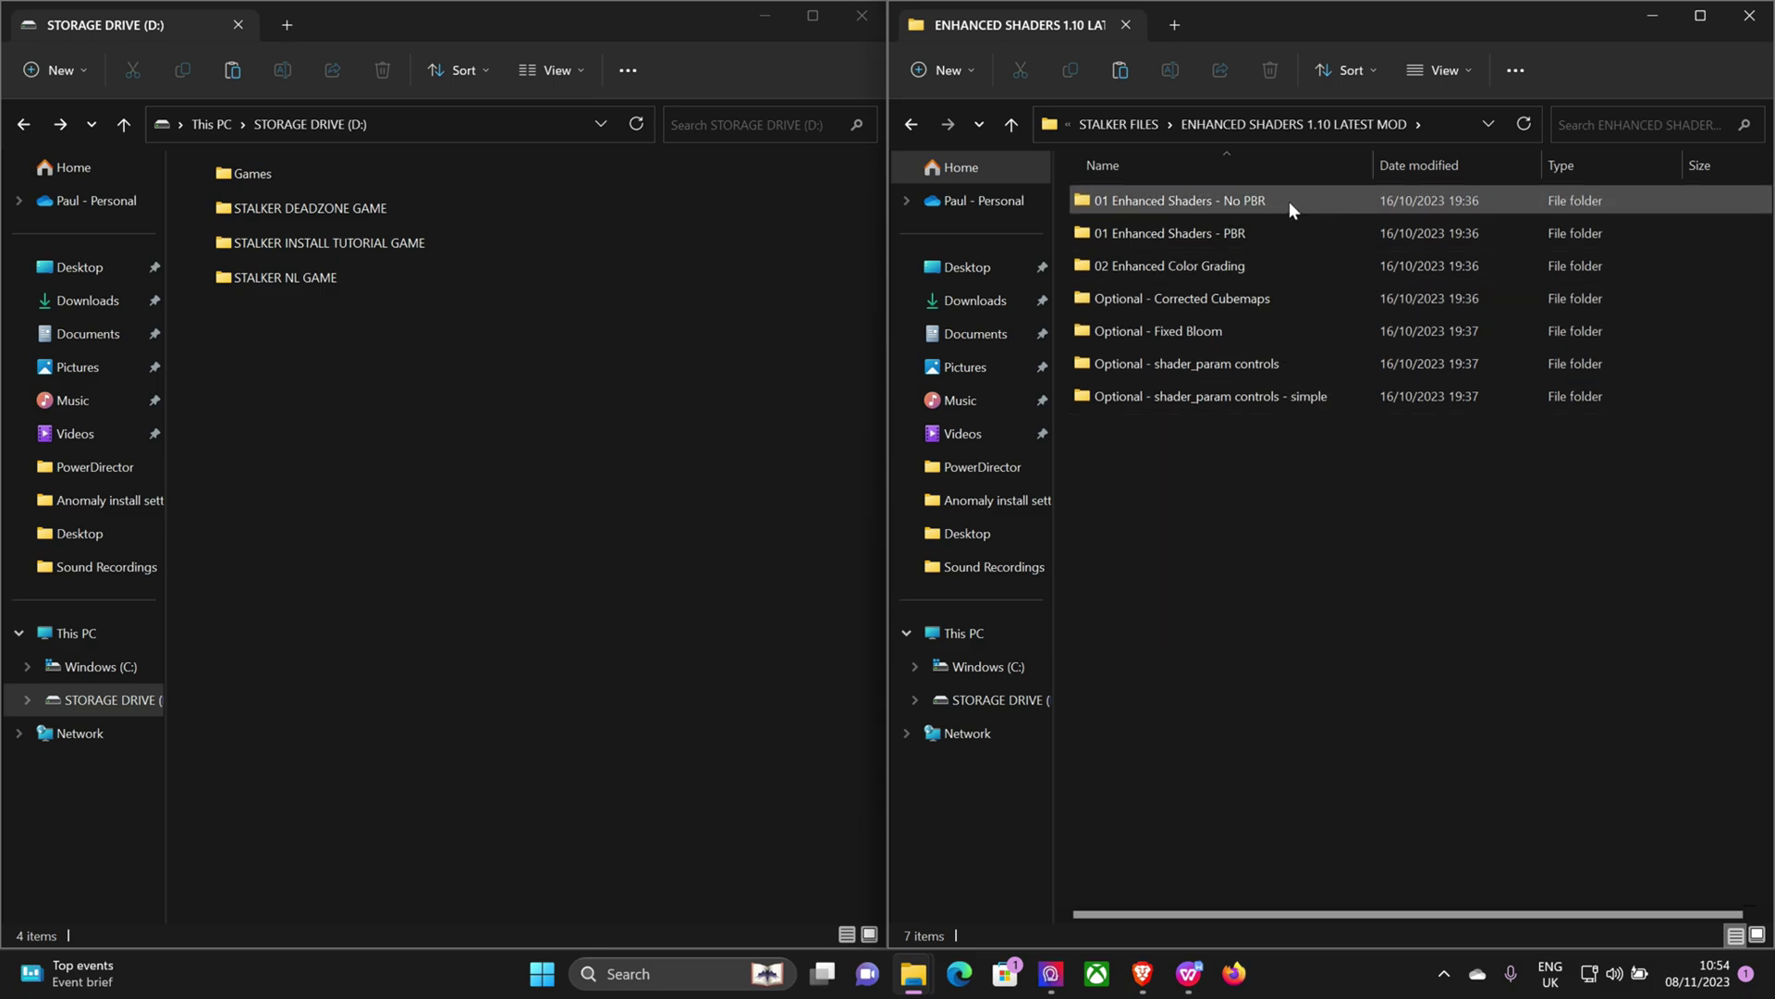
mouse_move(1265, 206)
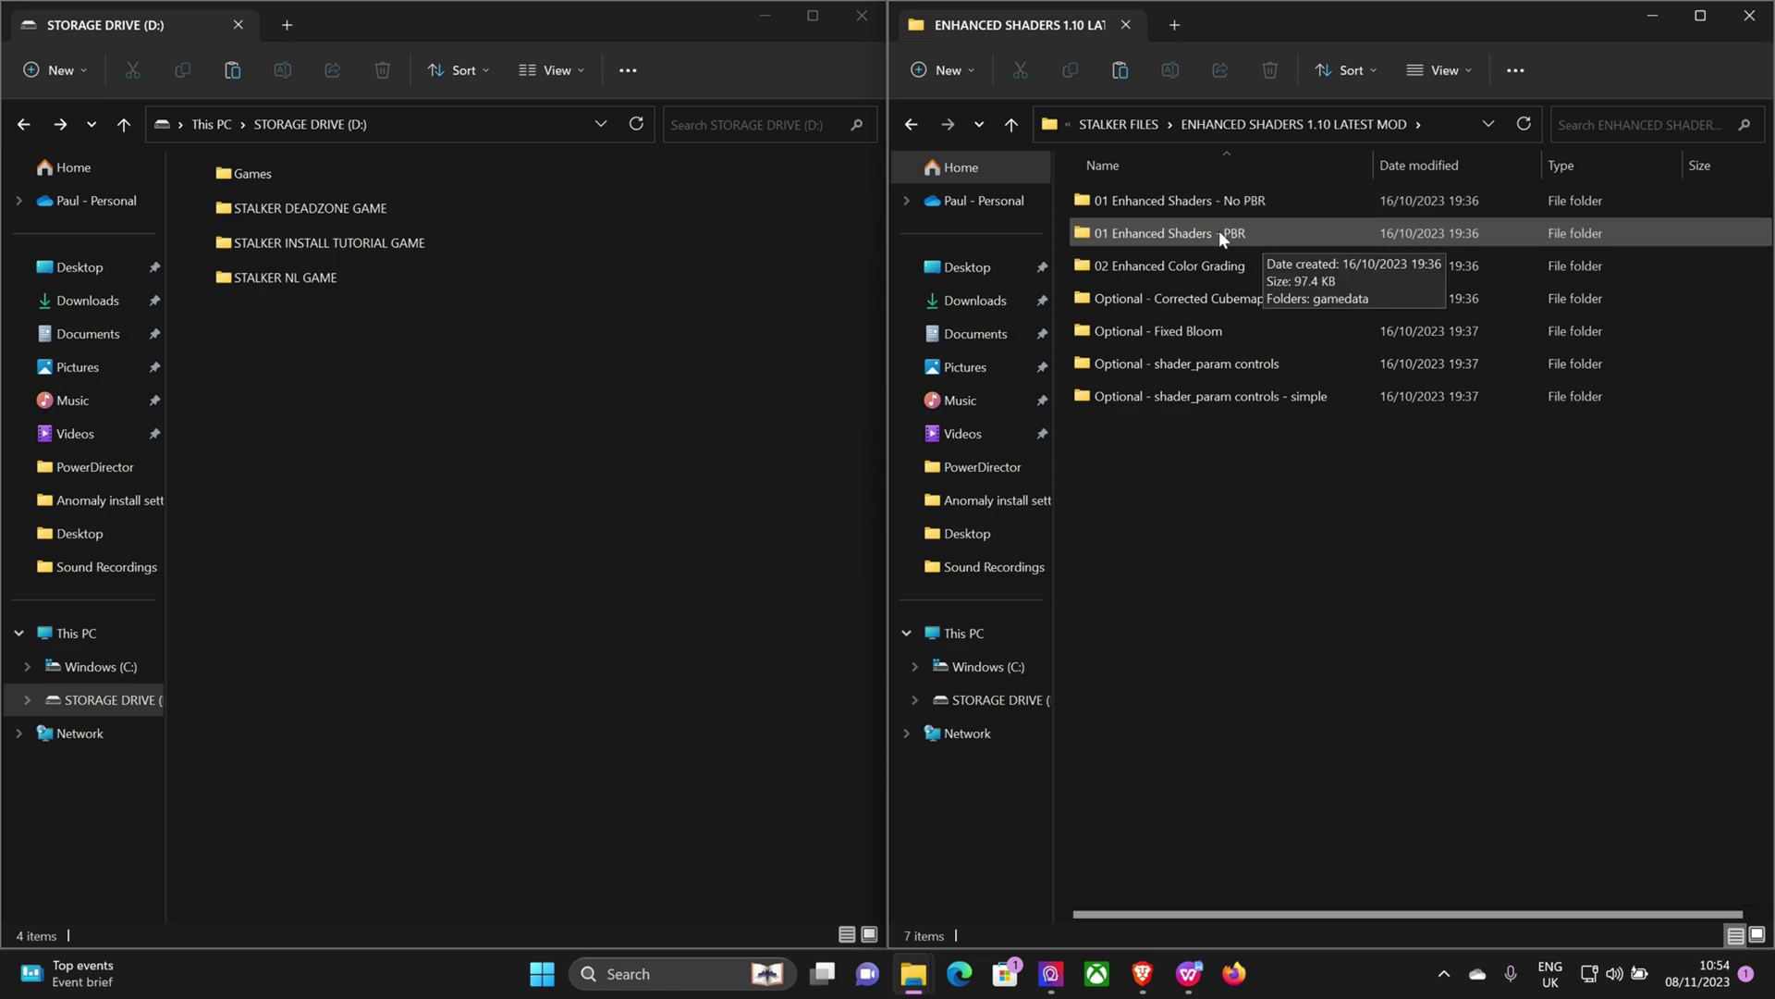
mouse_move(1191, 274)
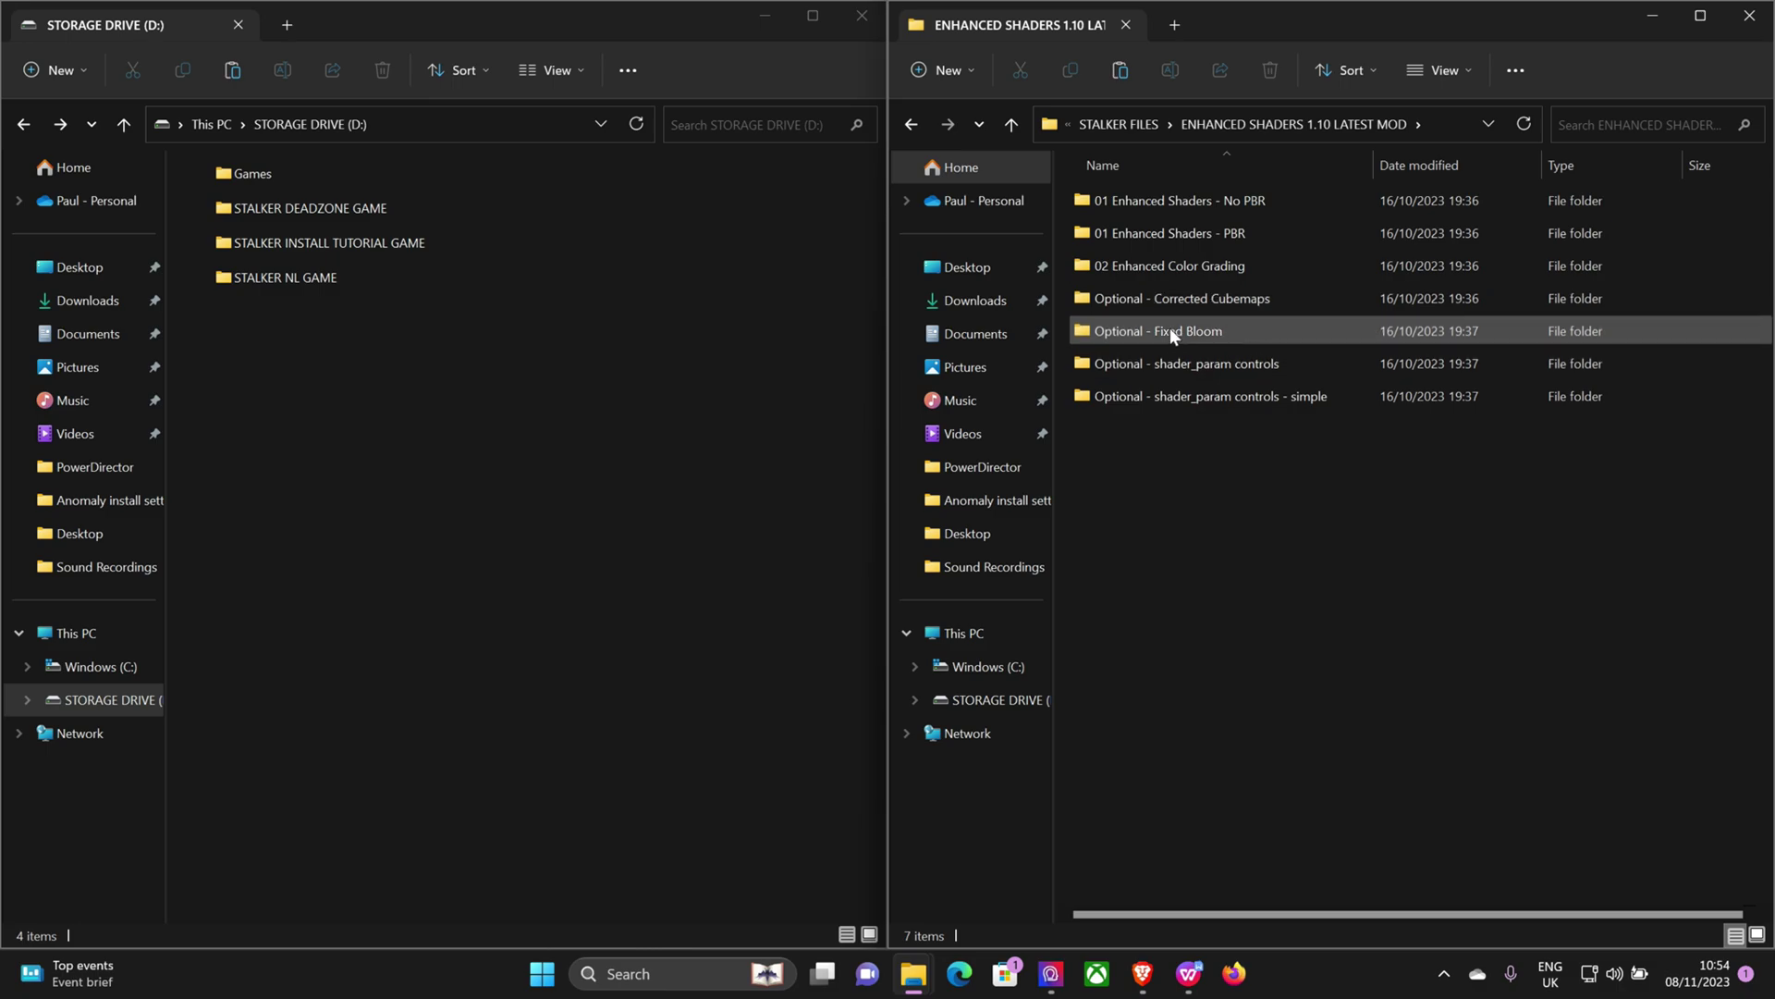
mouse_move(1184, 331)
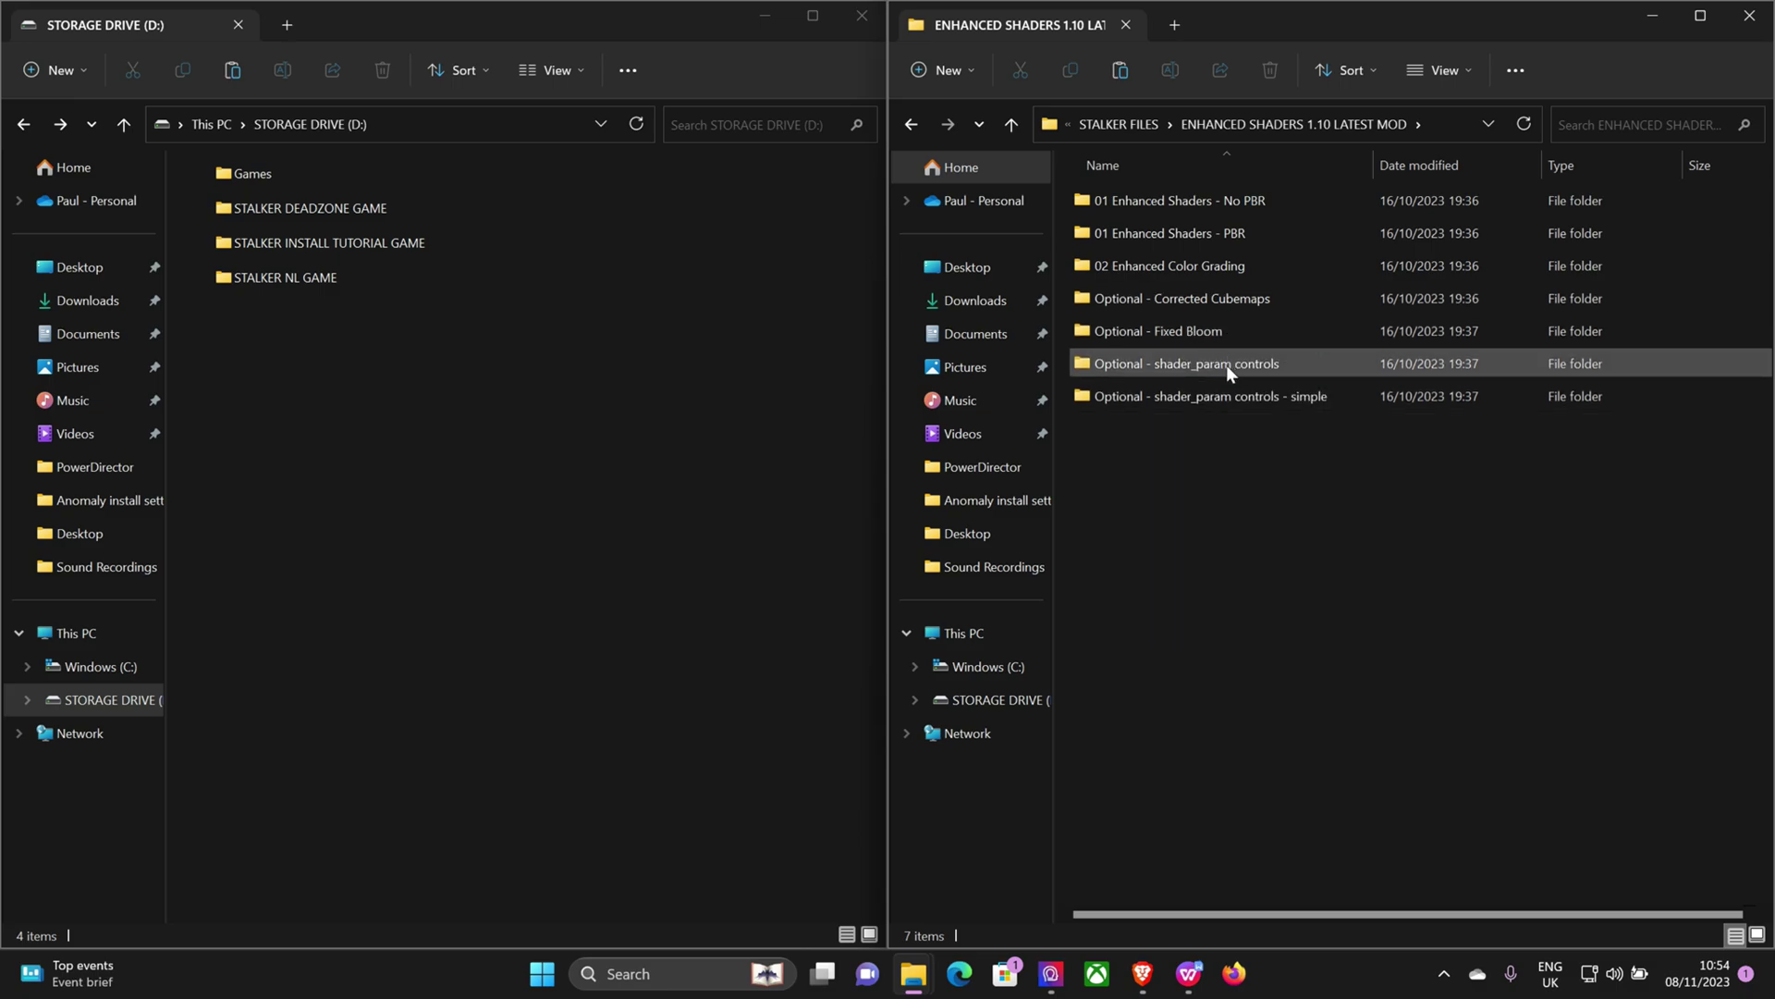
mouse_move(1232, 371)
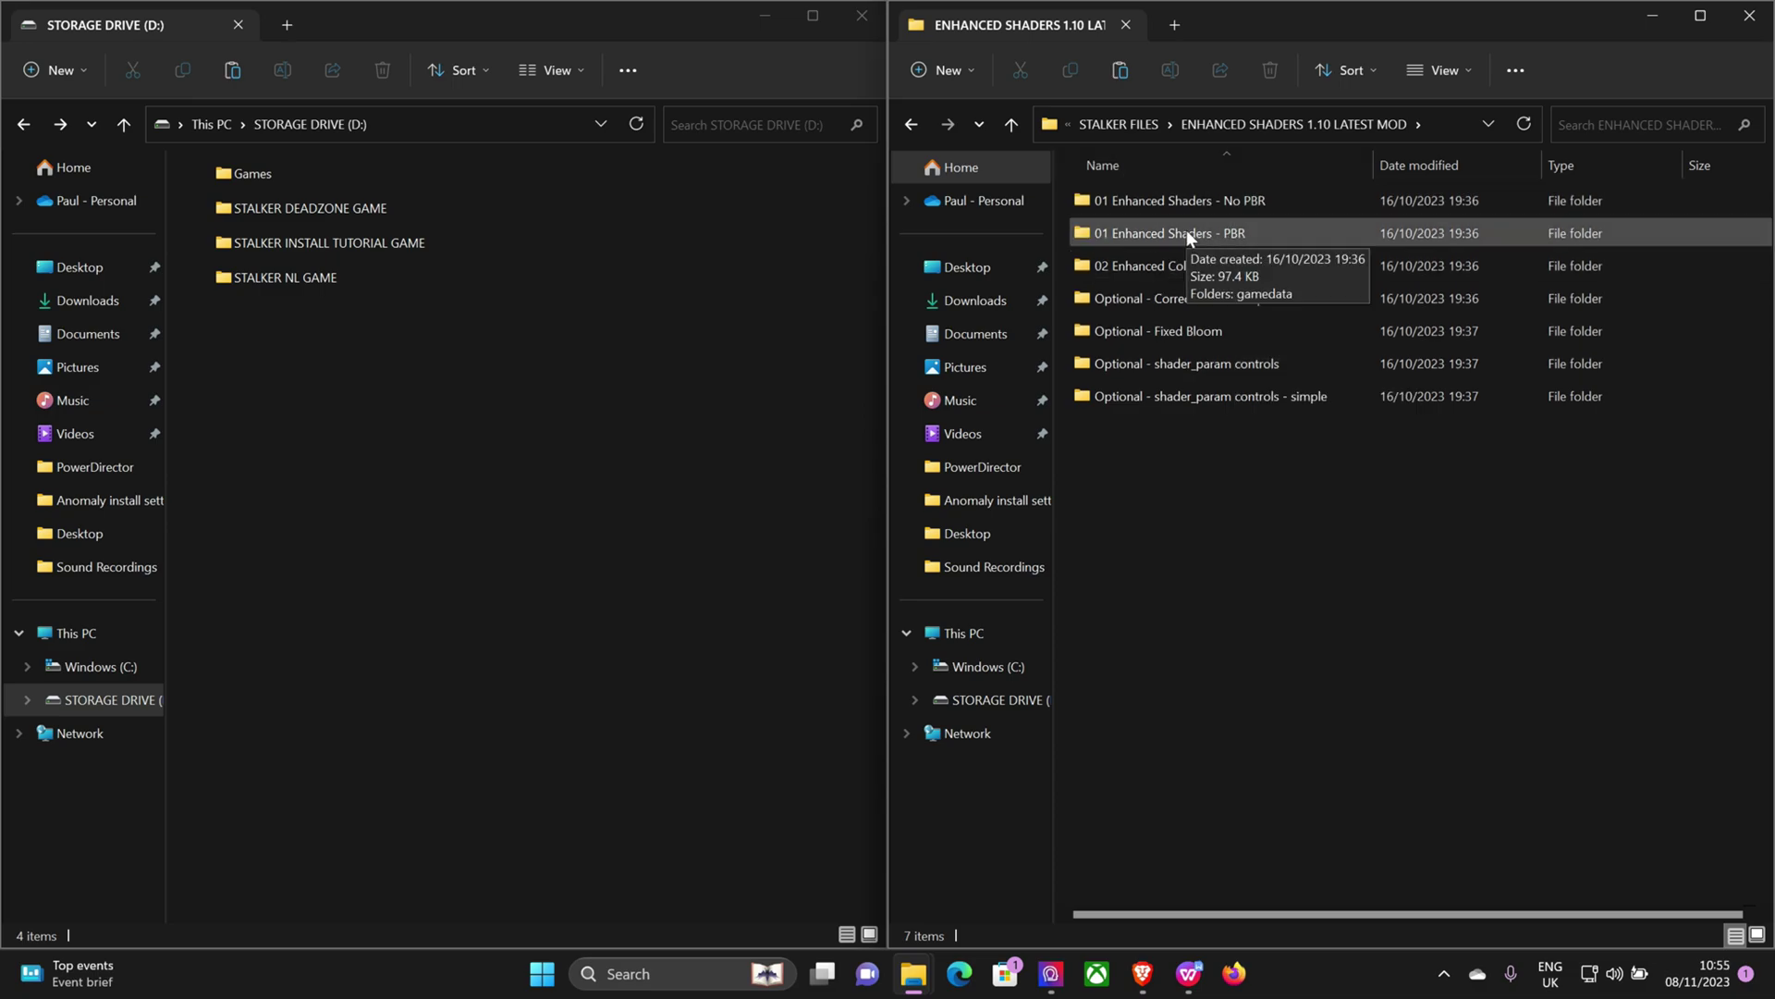
Copy the gamedata folder from 01 Enhanced Shaders - PBR into the STALKER INSTALL TUTORIAL GAME folder.
left_click(301, 337)
double_click(320, 239)
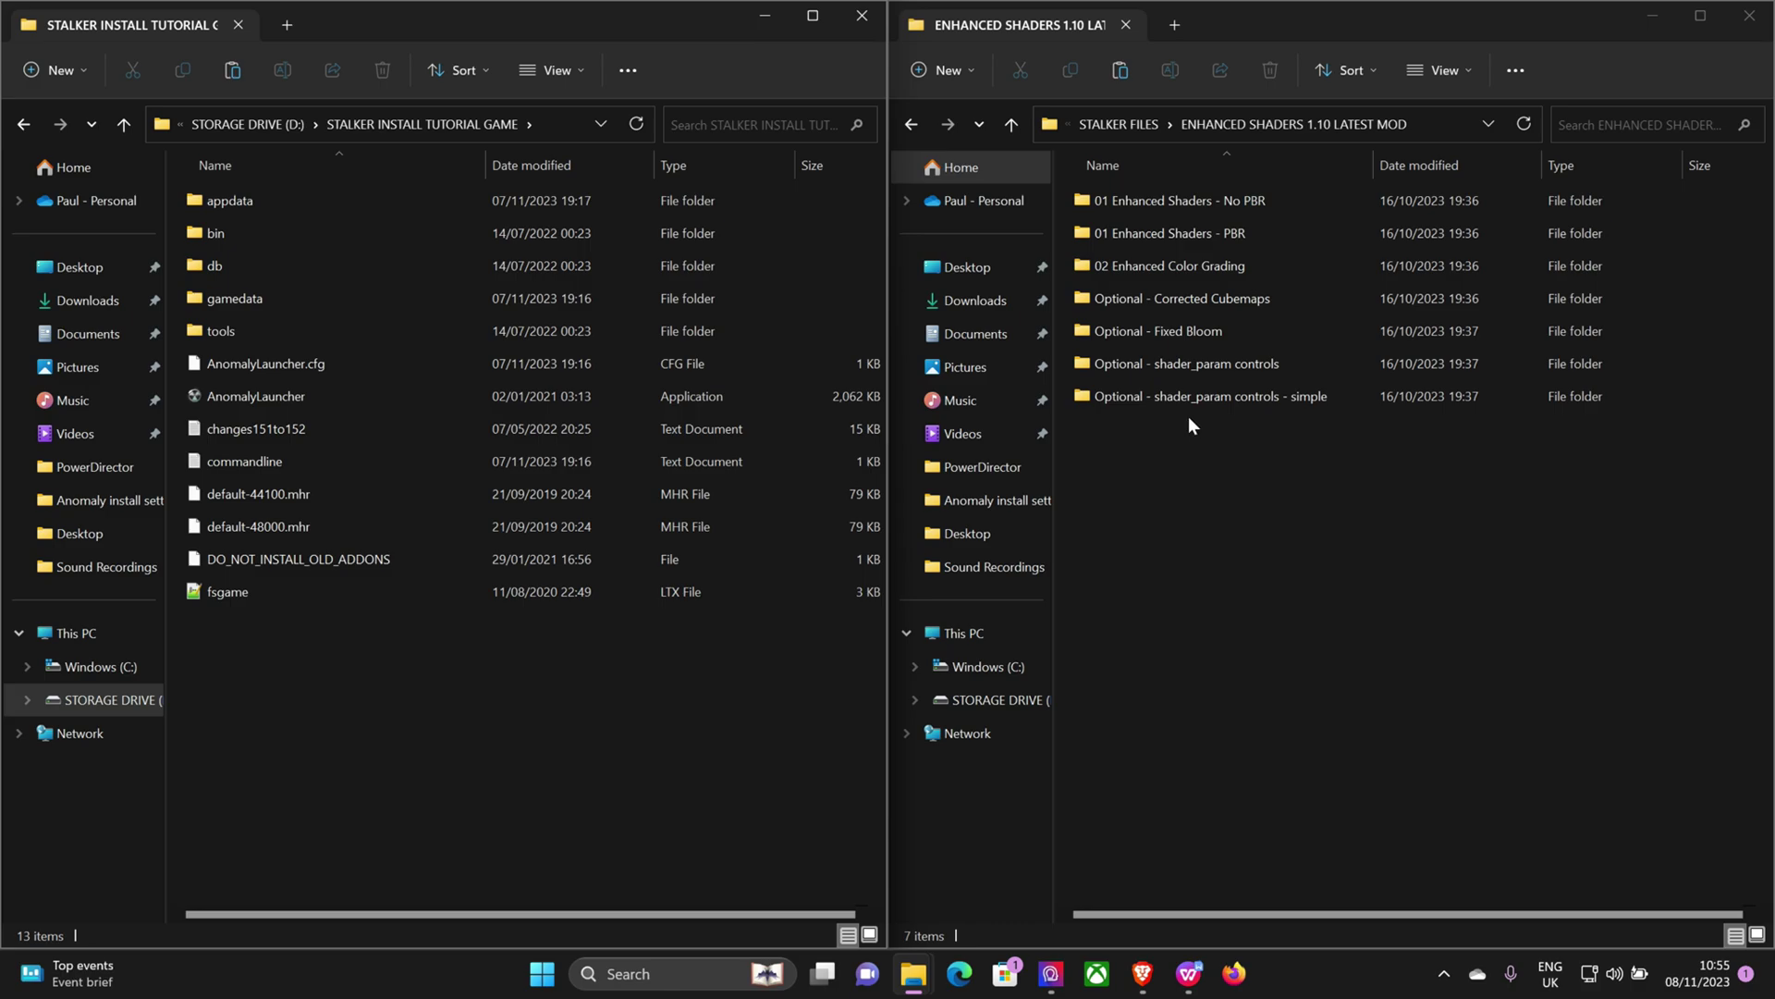
double_click(1201, 233)
left_click(1128, 202)
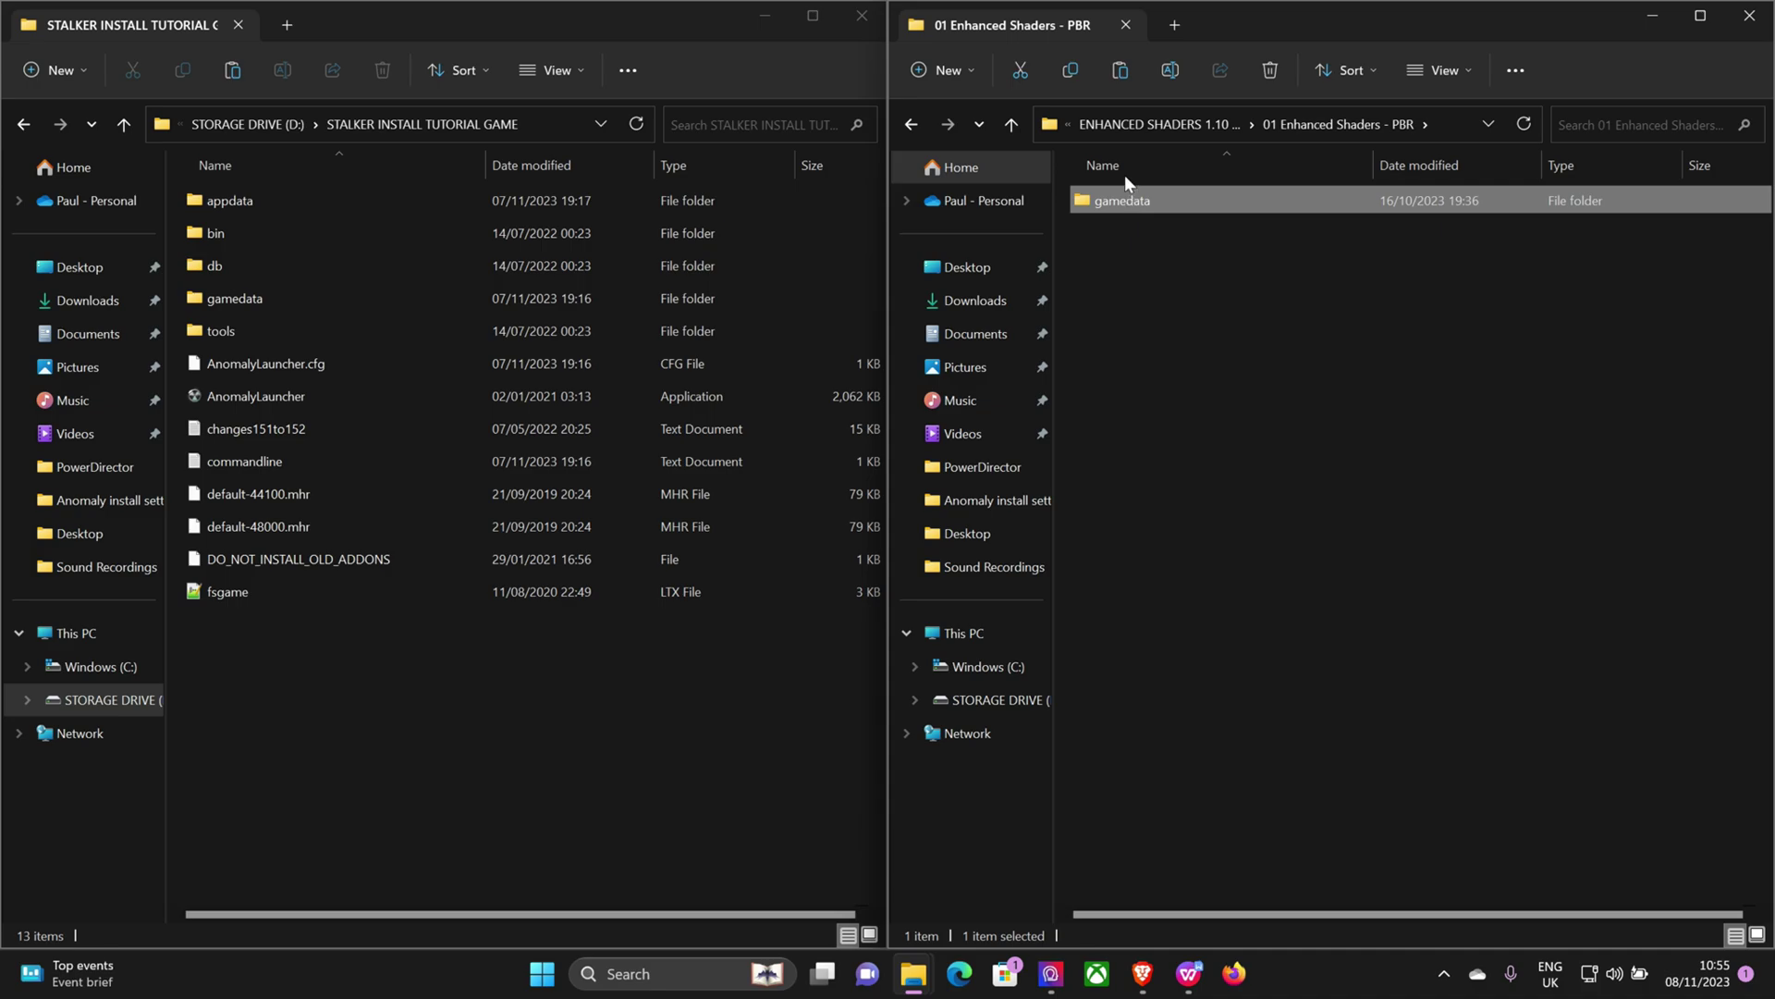
left_click(1070, 73)
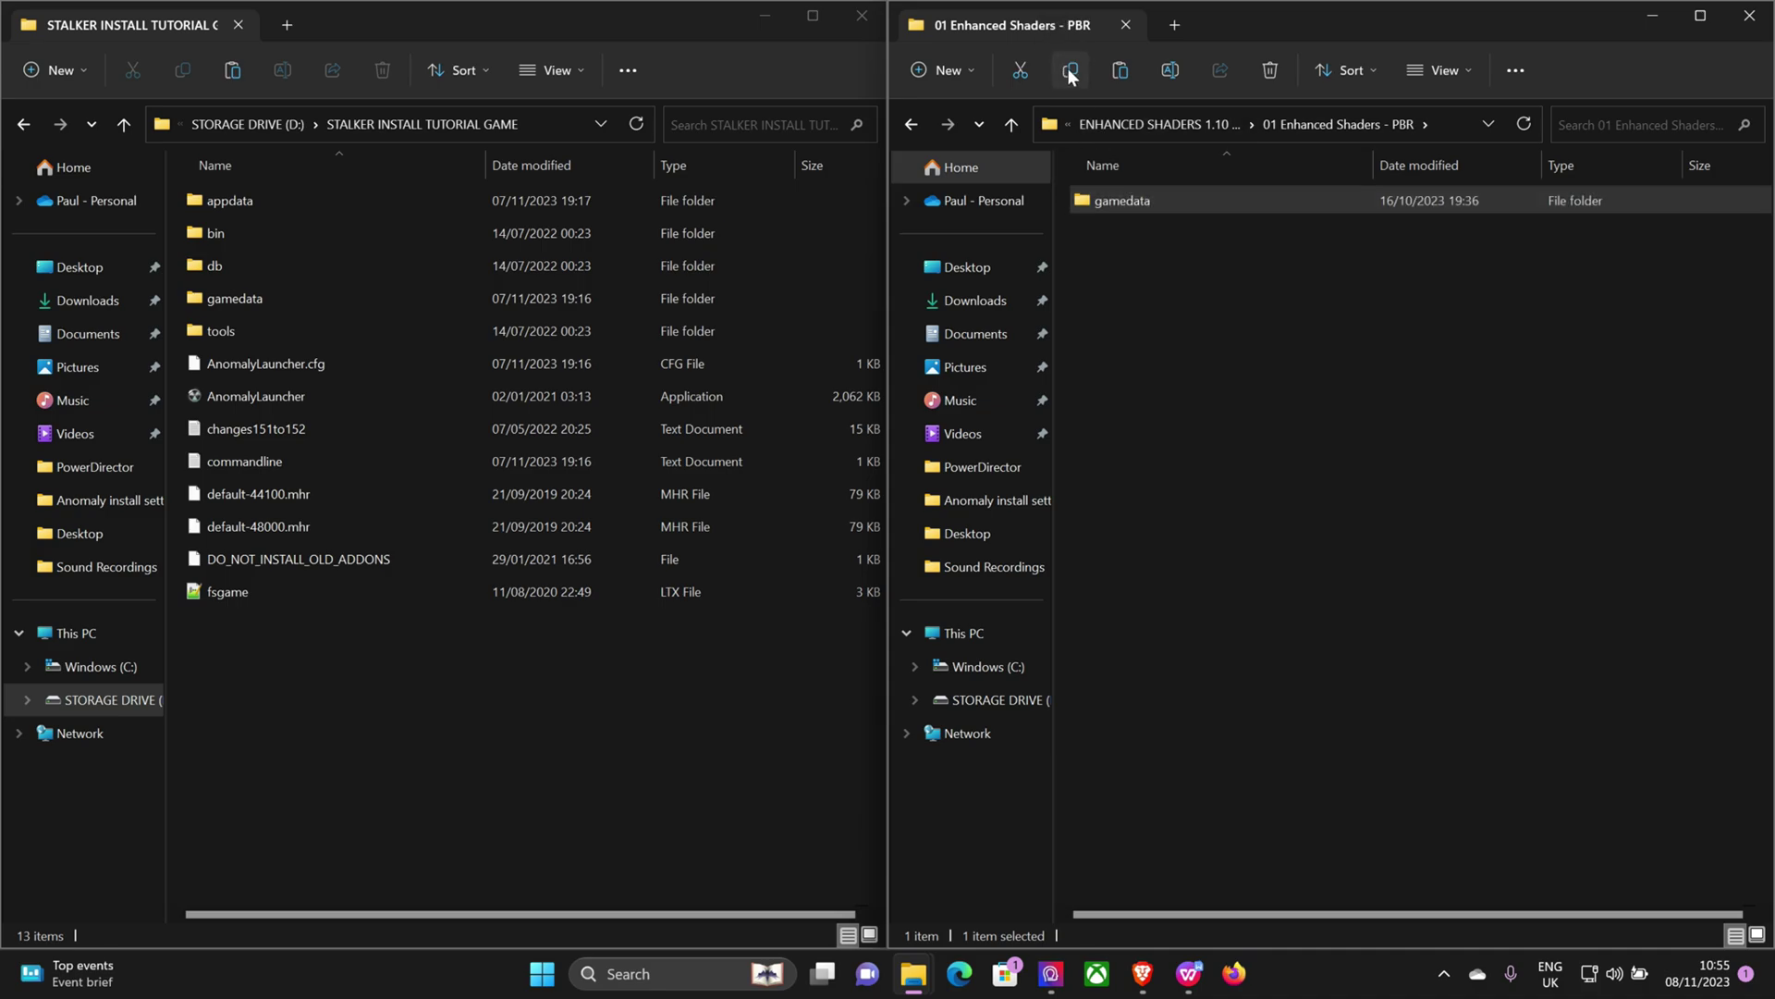
left_click(355, 758)
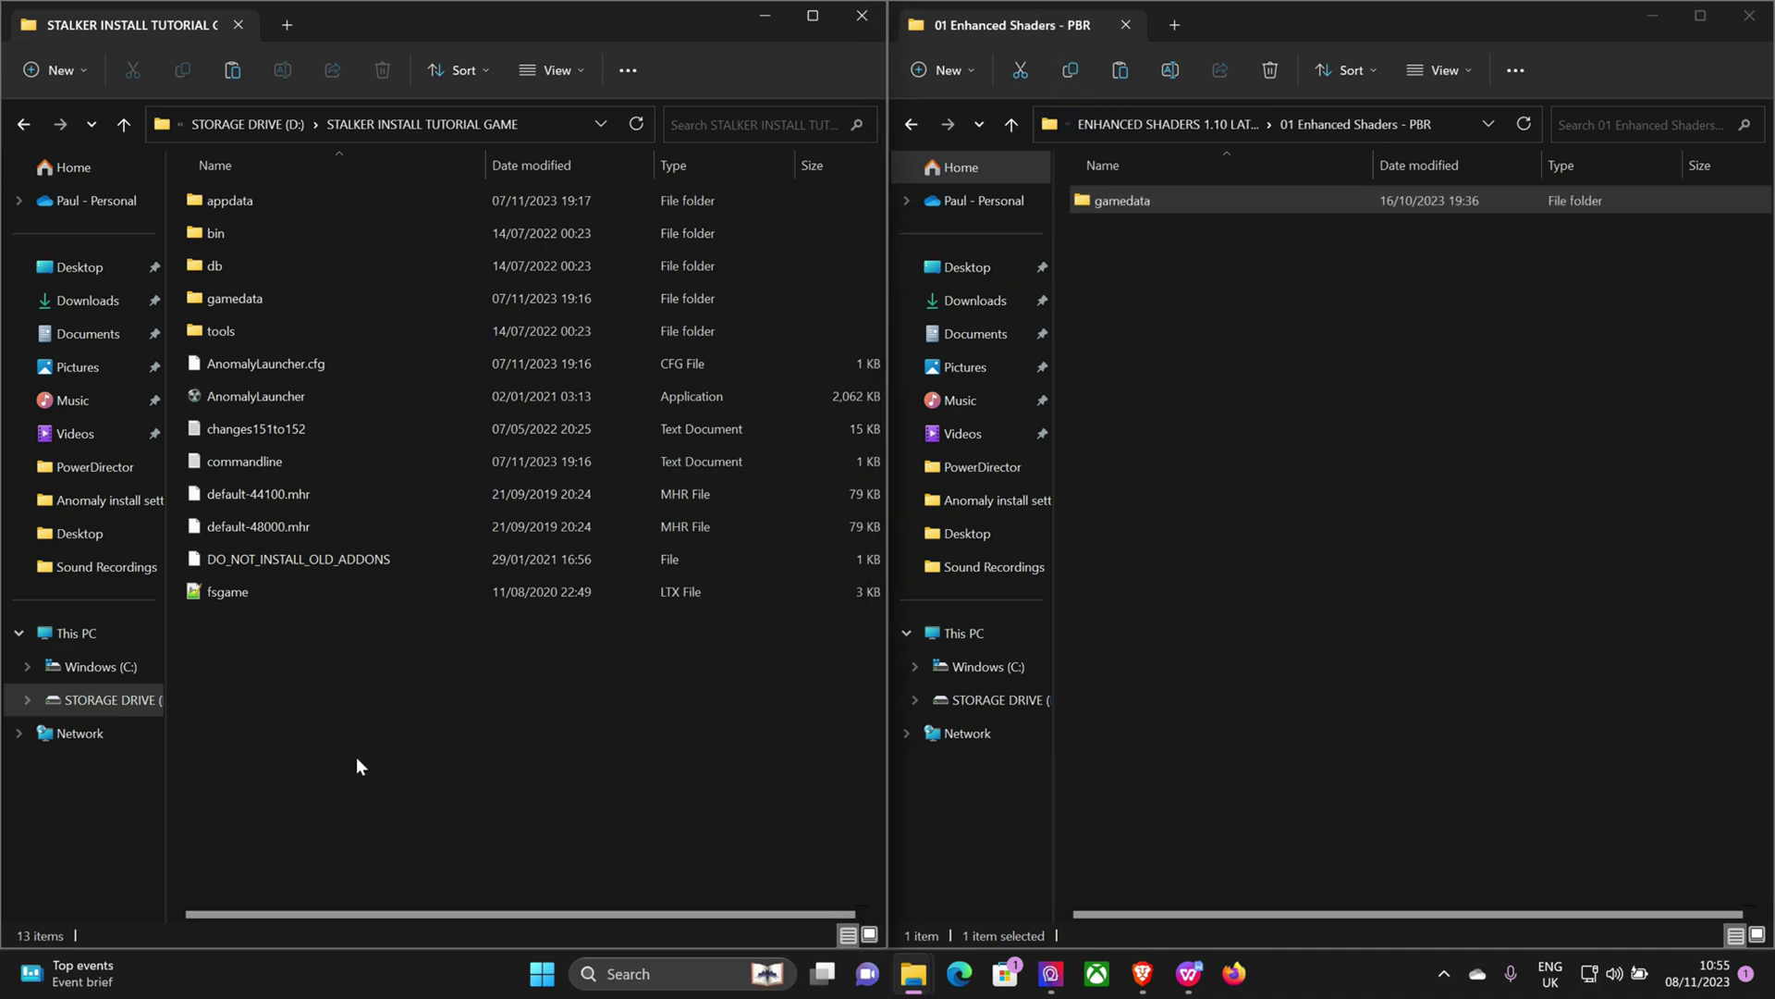
left_click(233, 68)
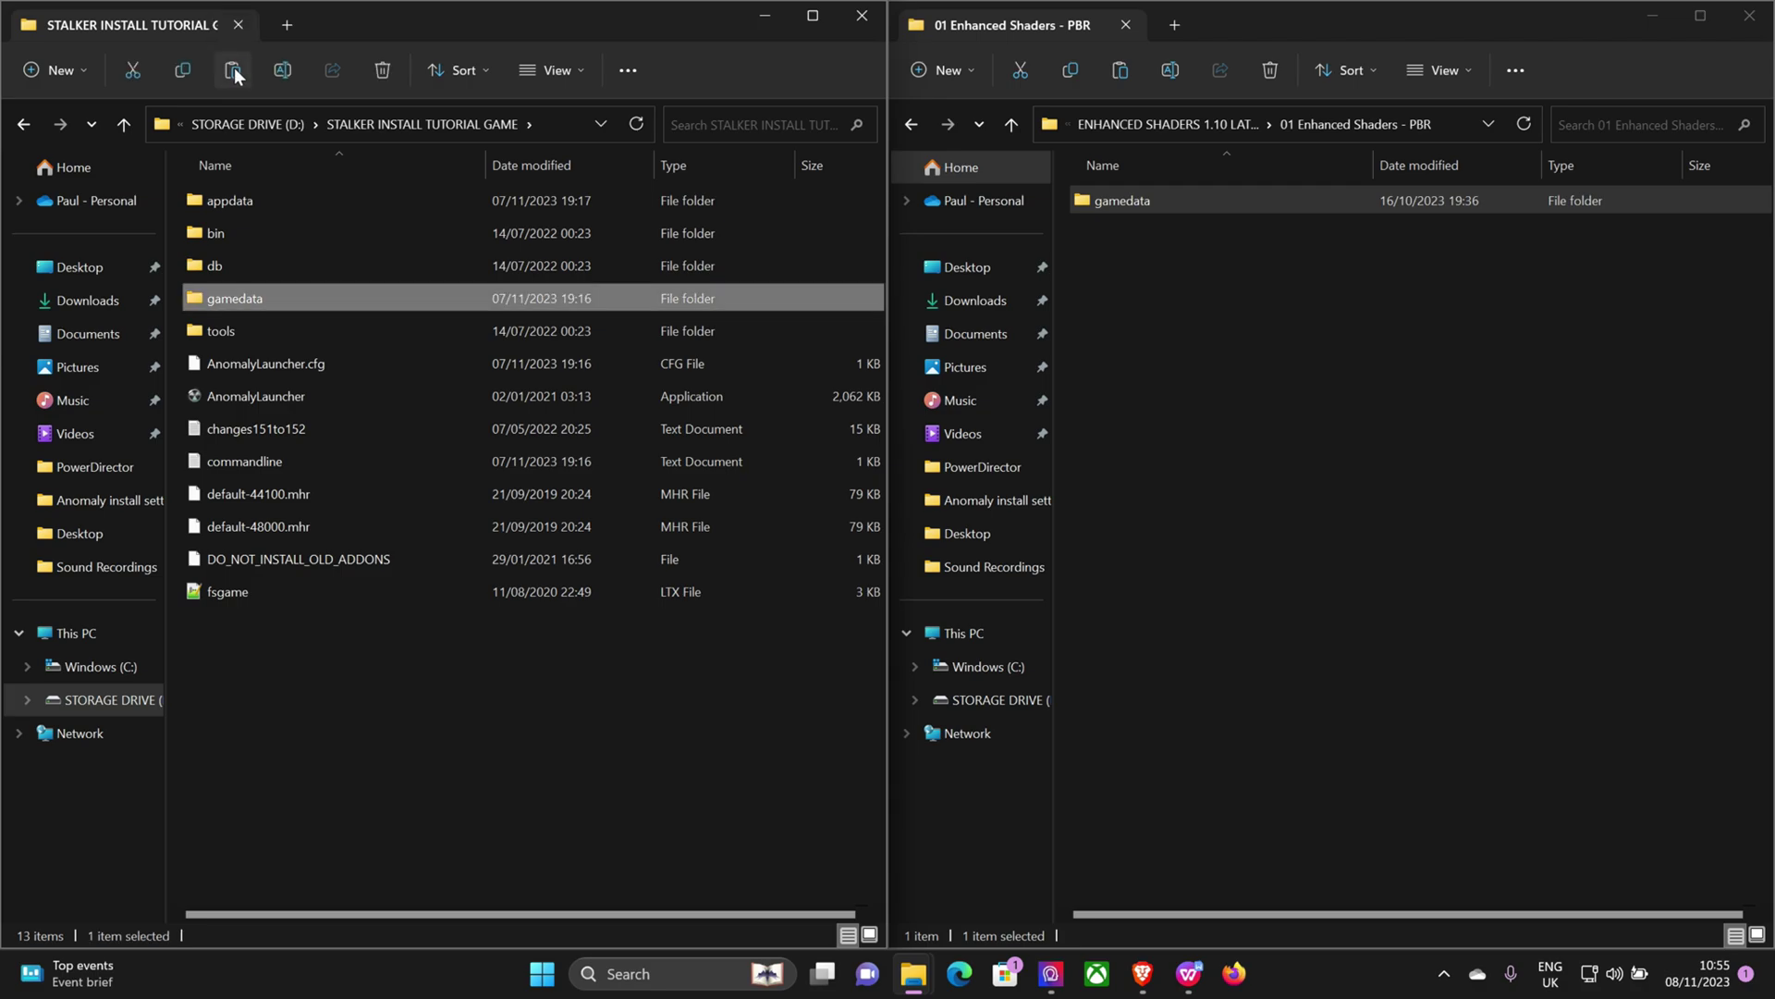
Copy appdata and gamedata from 02 Enhanced Color Grading into the game folder, replacing existing files.
left_click(909, 125)
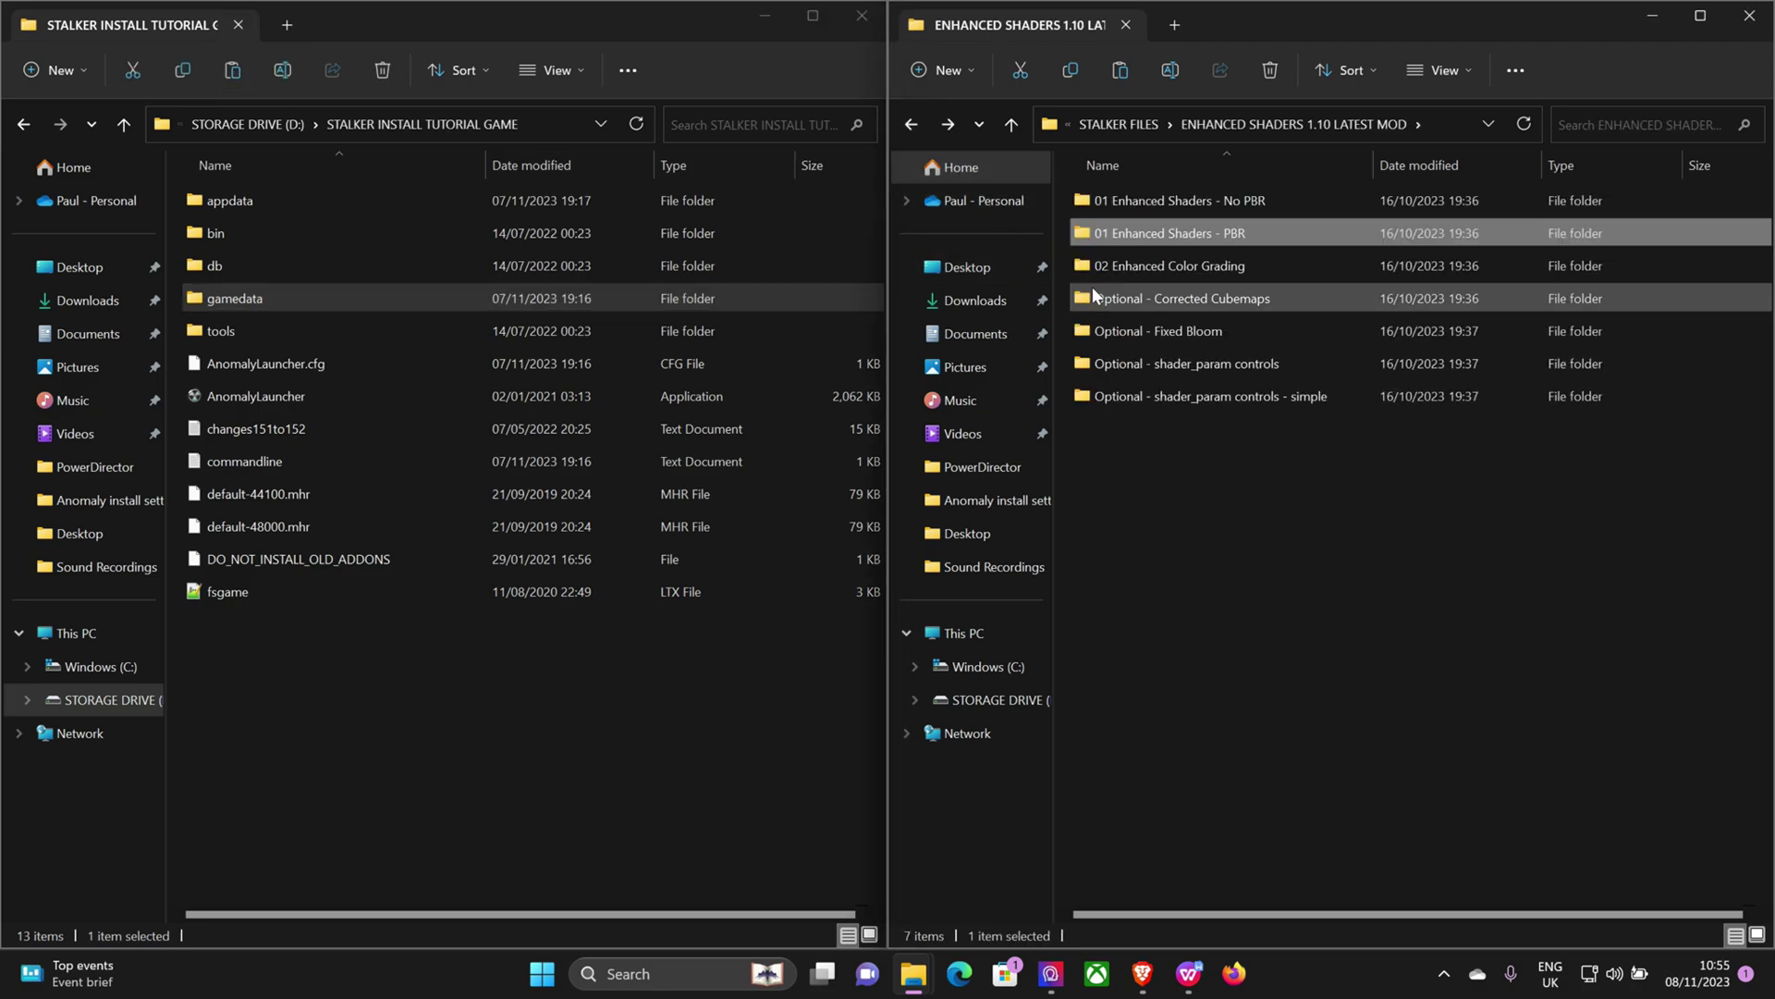
double_click(1180, 268)
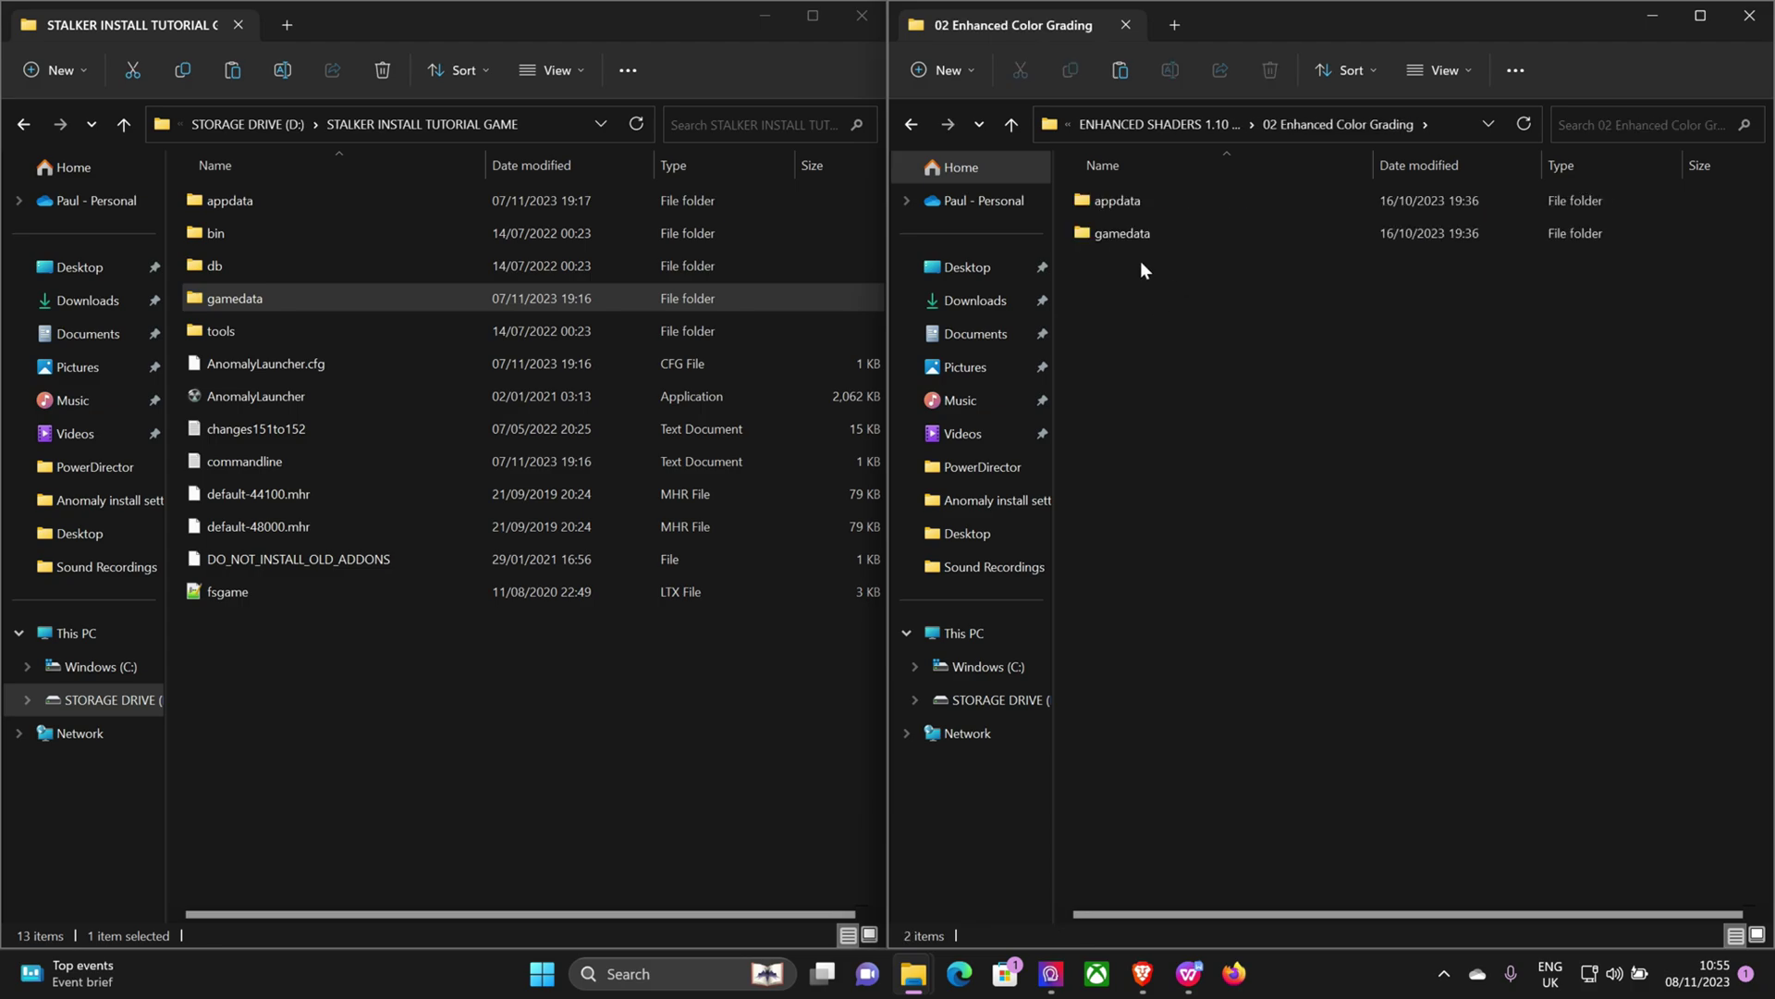
left_click(1138, 198)
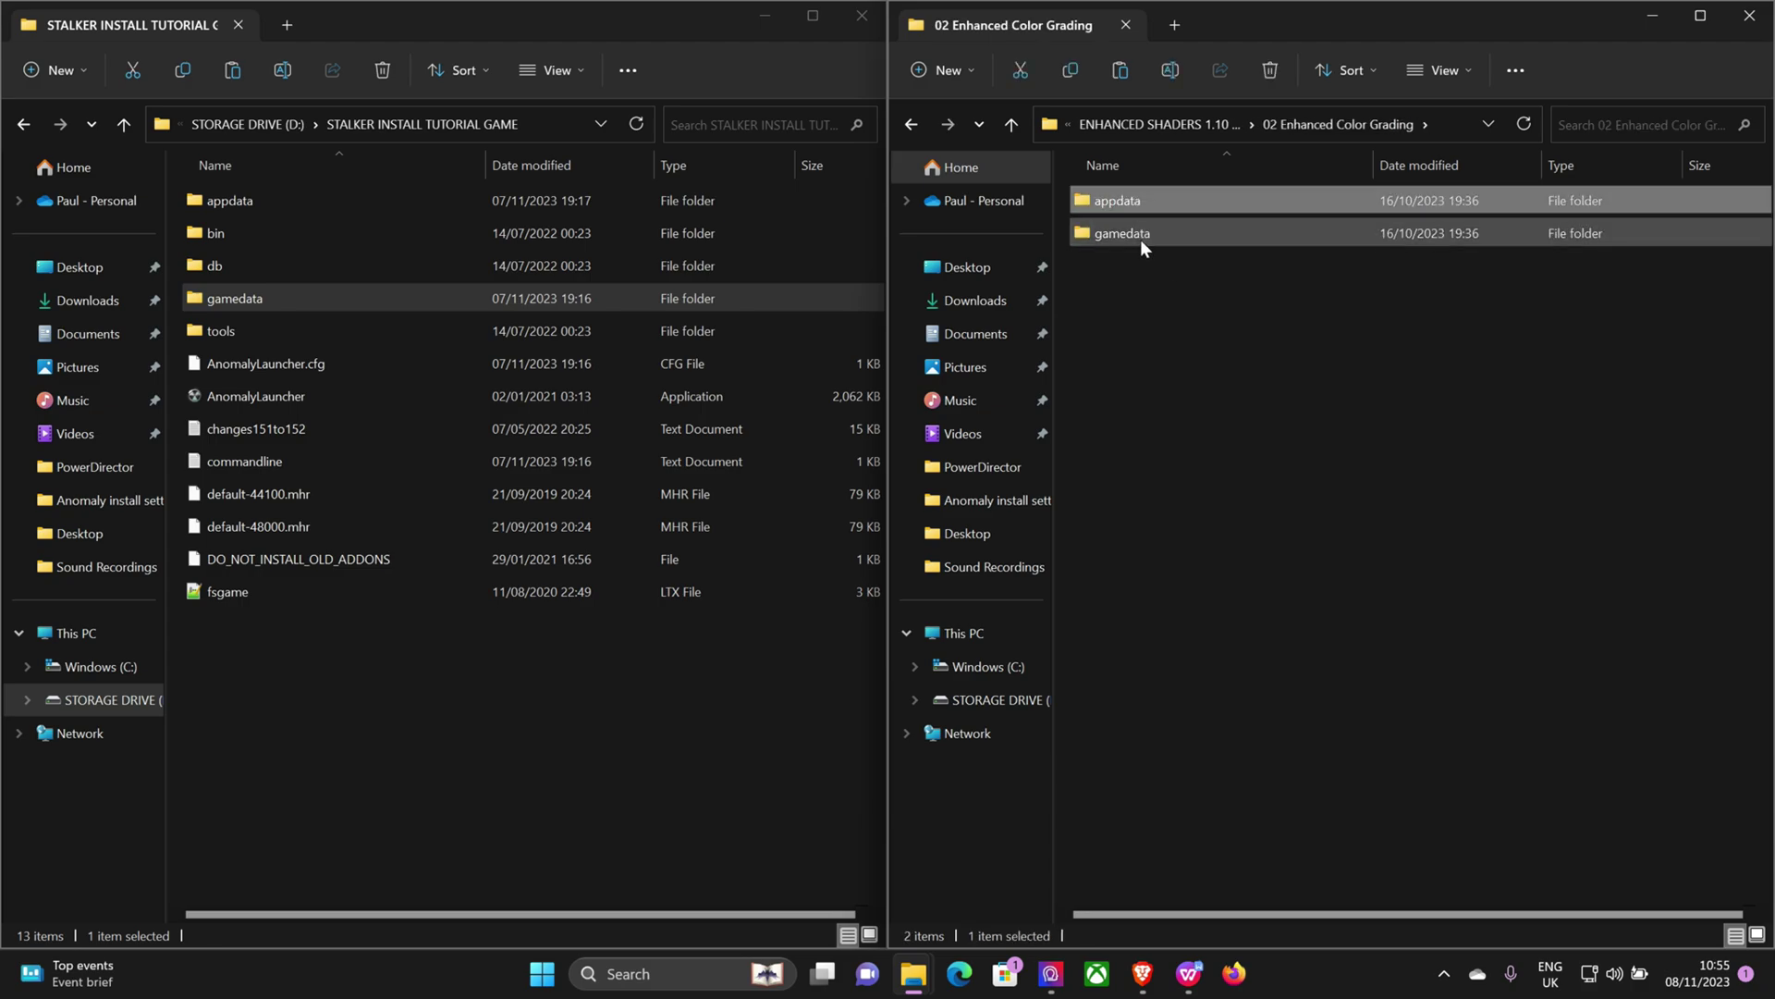
left_click(1141, 236, "shift")
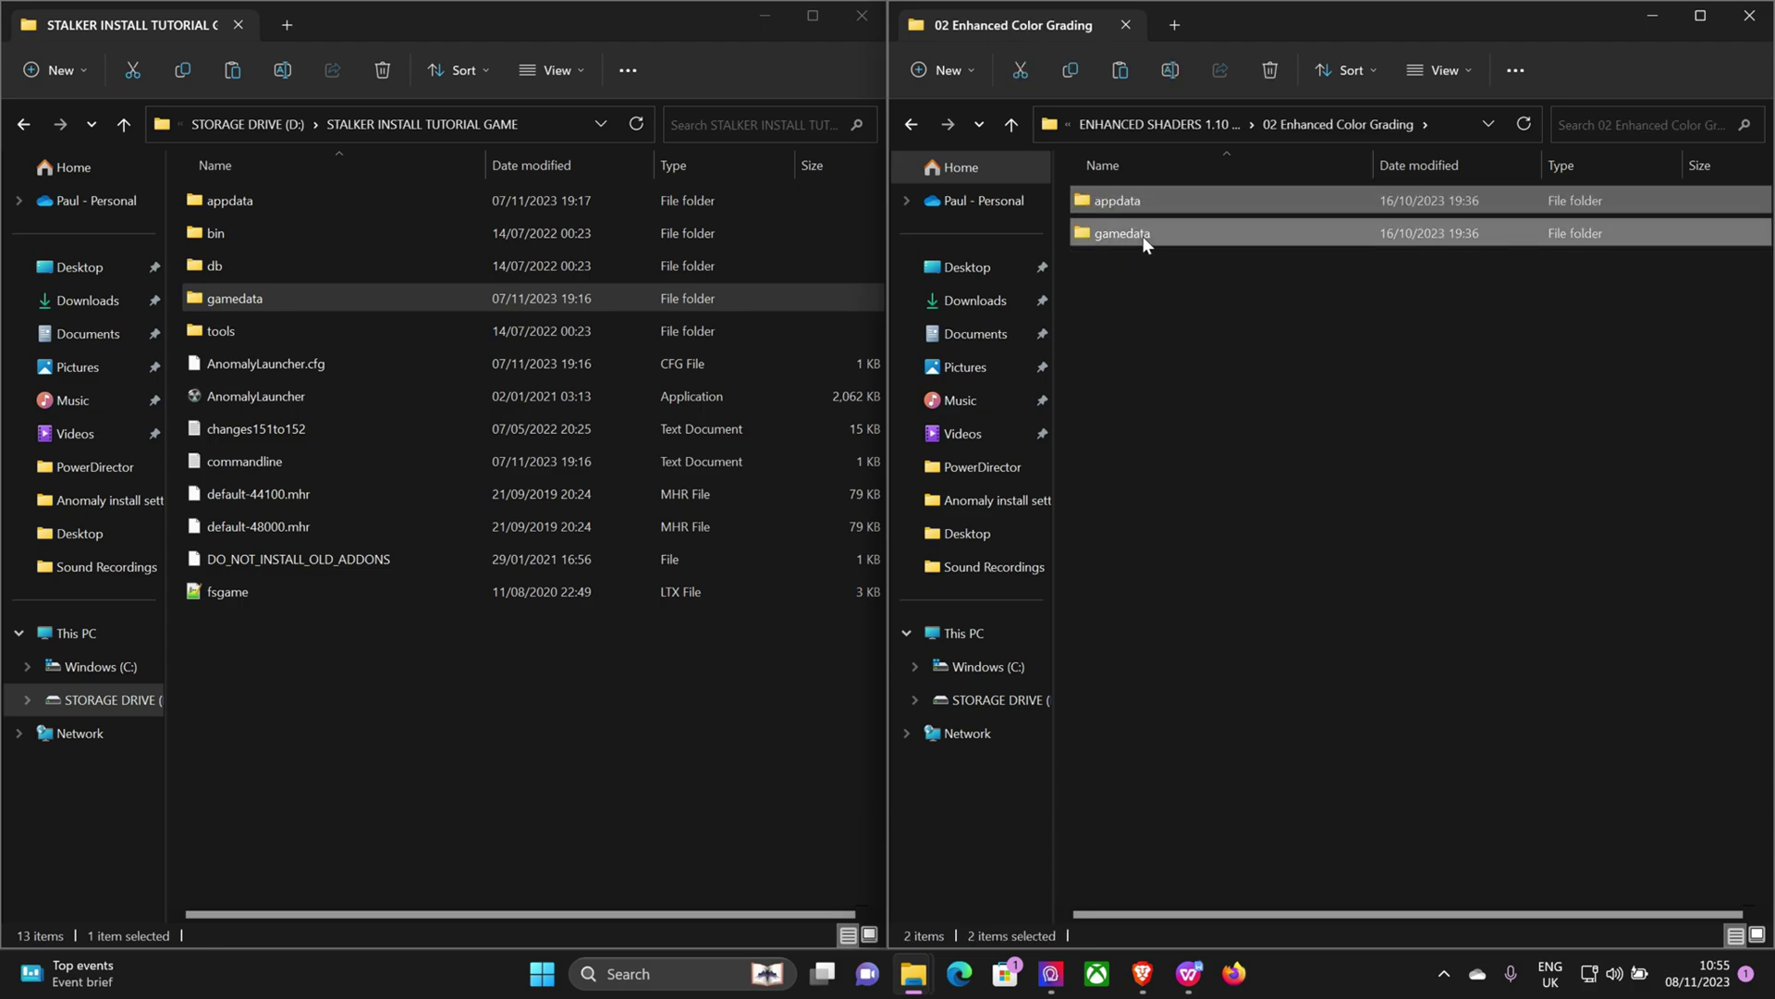
left_click(1070, 72)
left_click(450, 701)
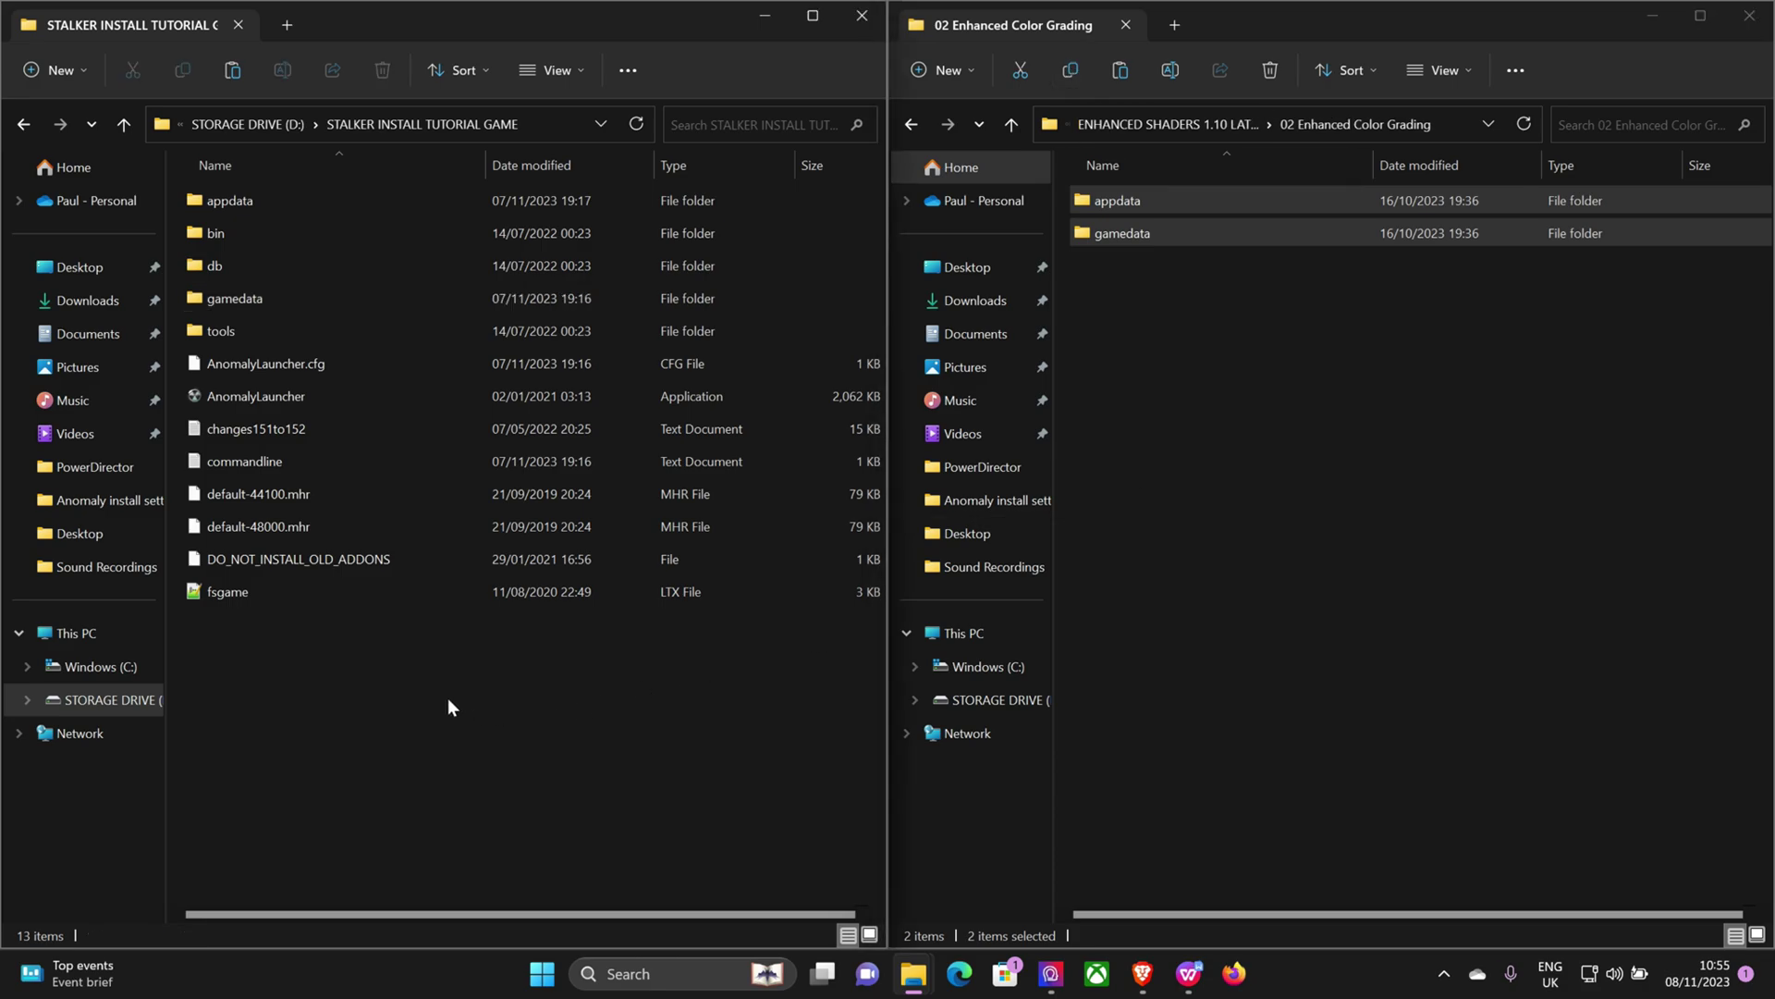
left_click(232, 70)
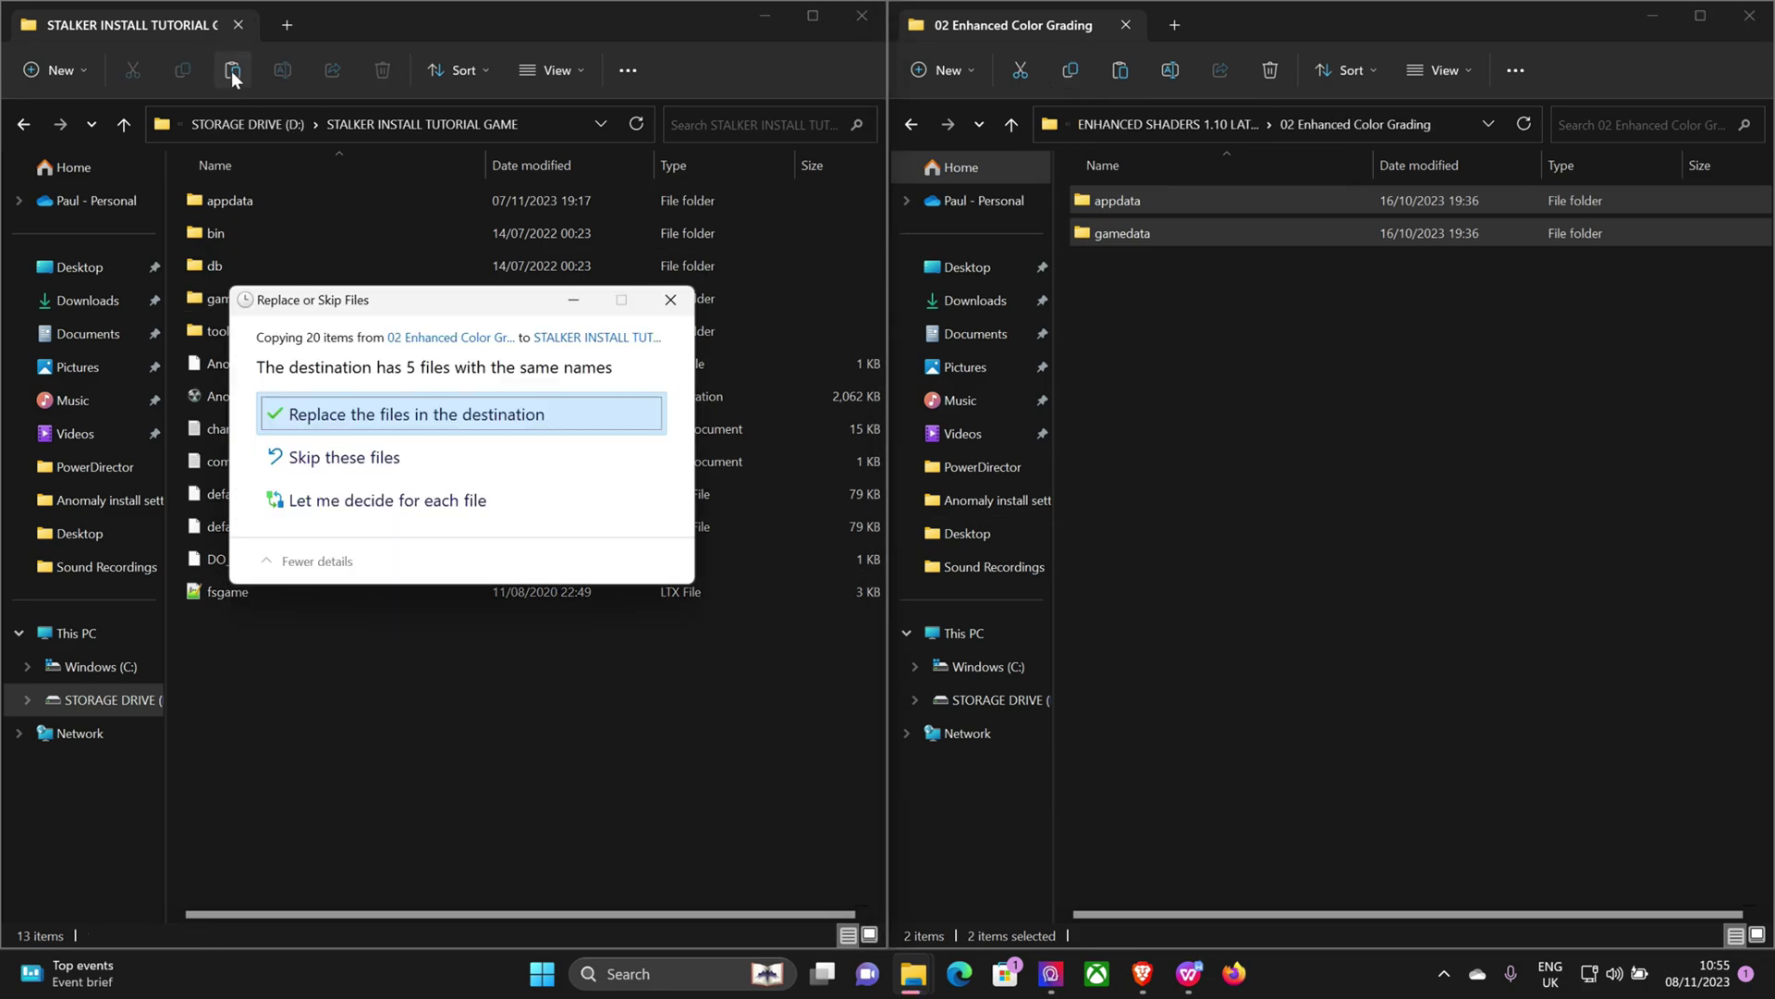
left_click(428, 416)
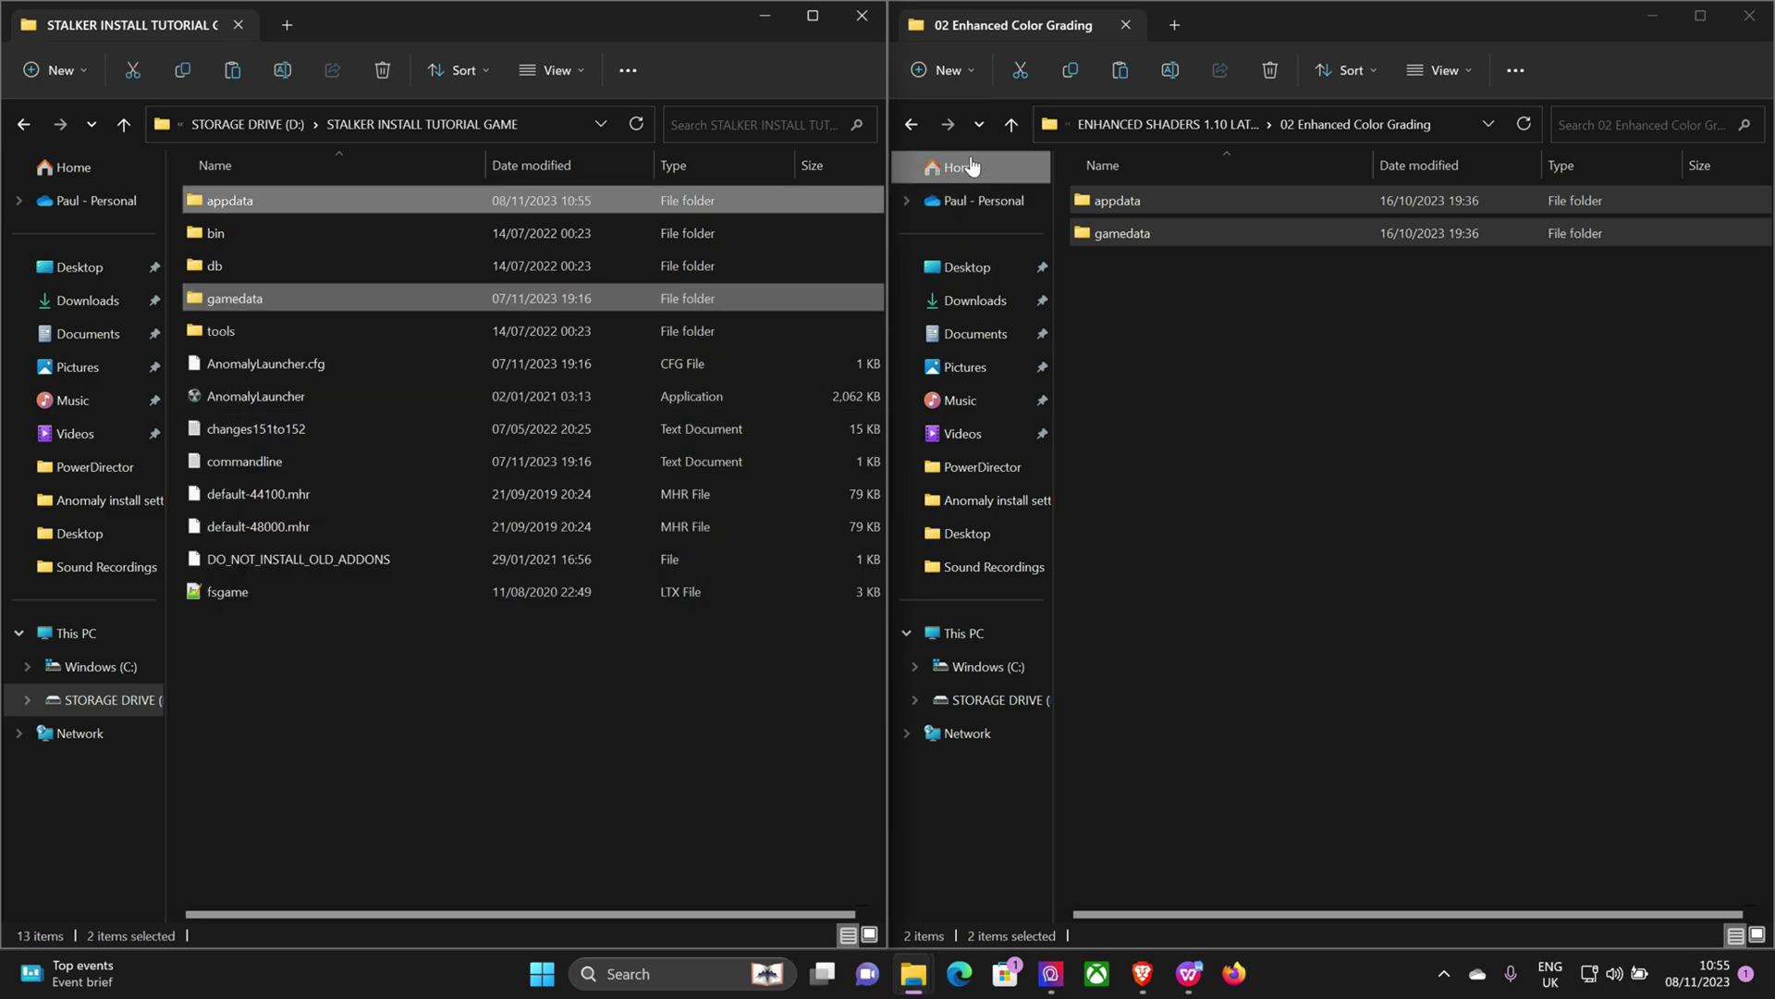
left_click(911, 121)
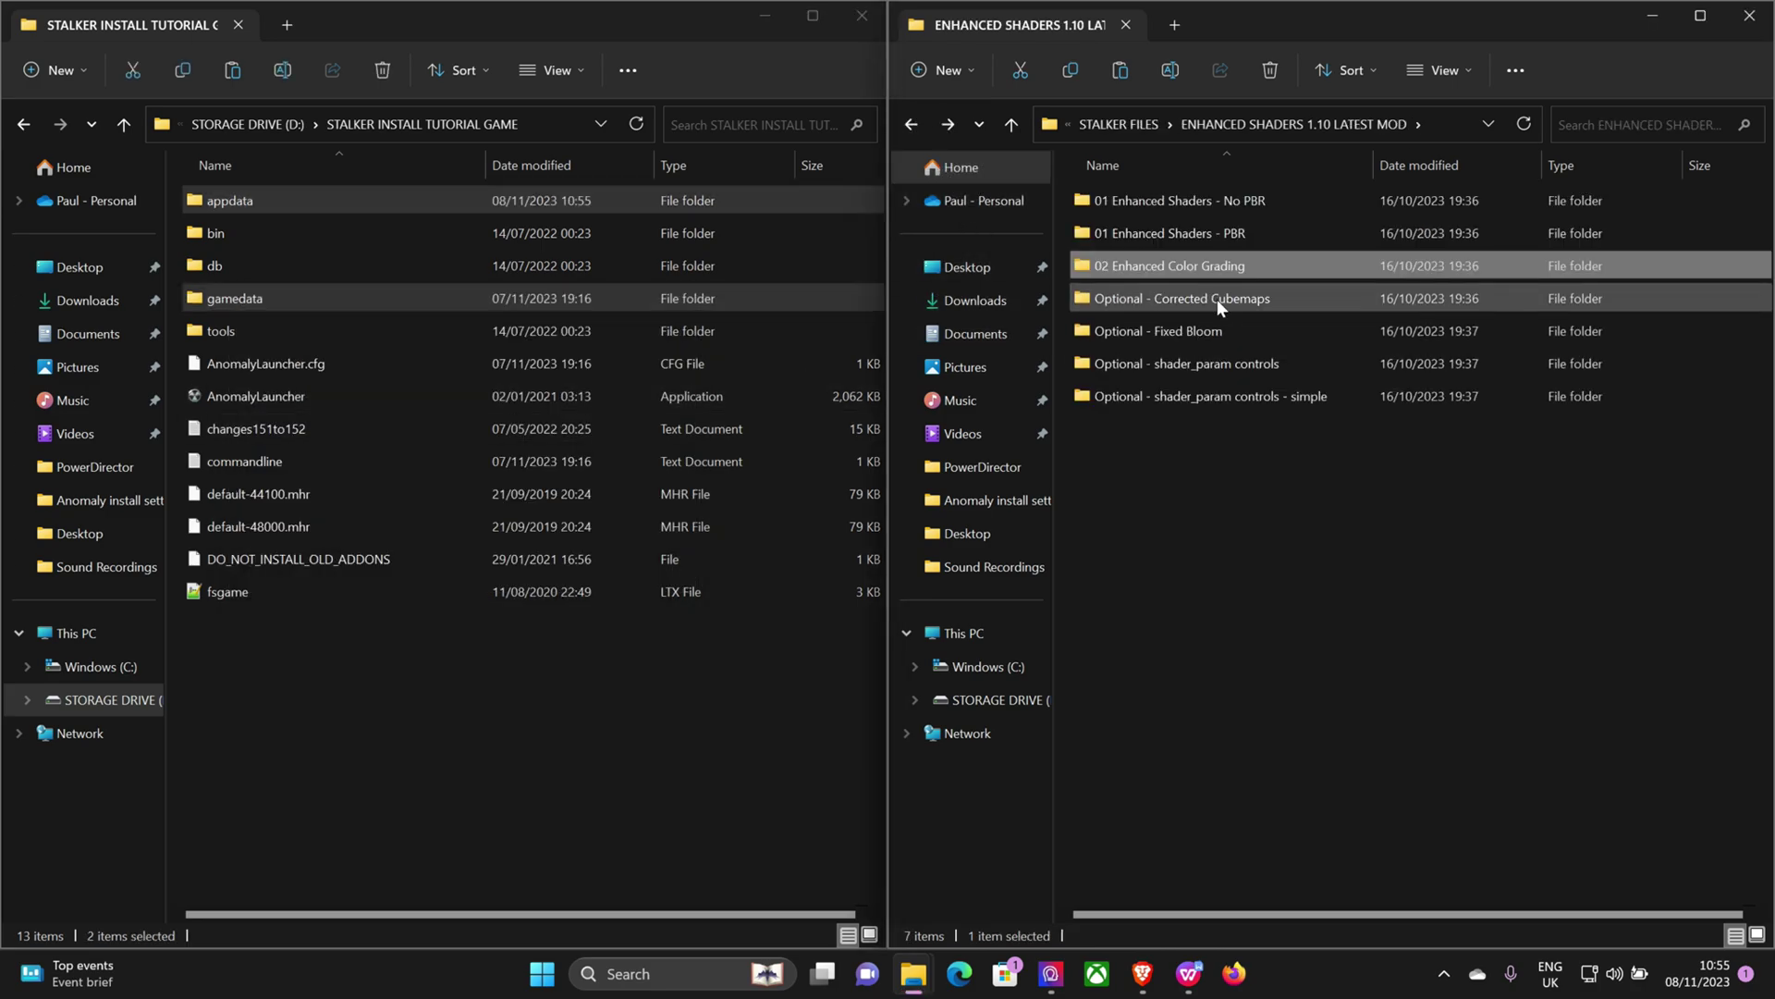
Copy the Optional - Corrected Cubemaps gamedata into the game folder, replacing existing files.
double_click(1217, 298)
left_click(1114, 200)
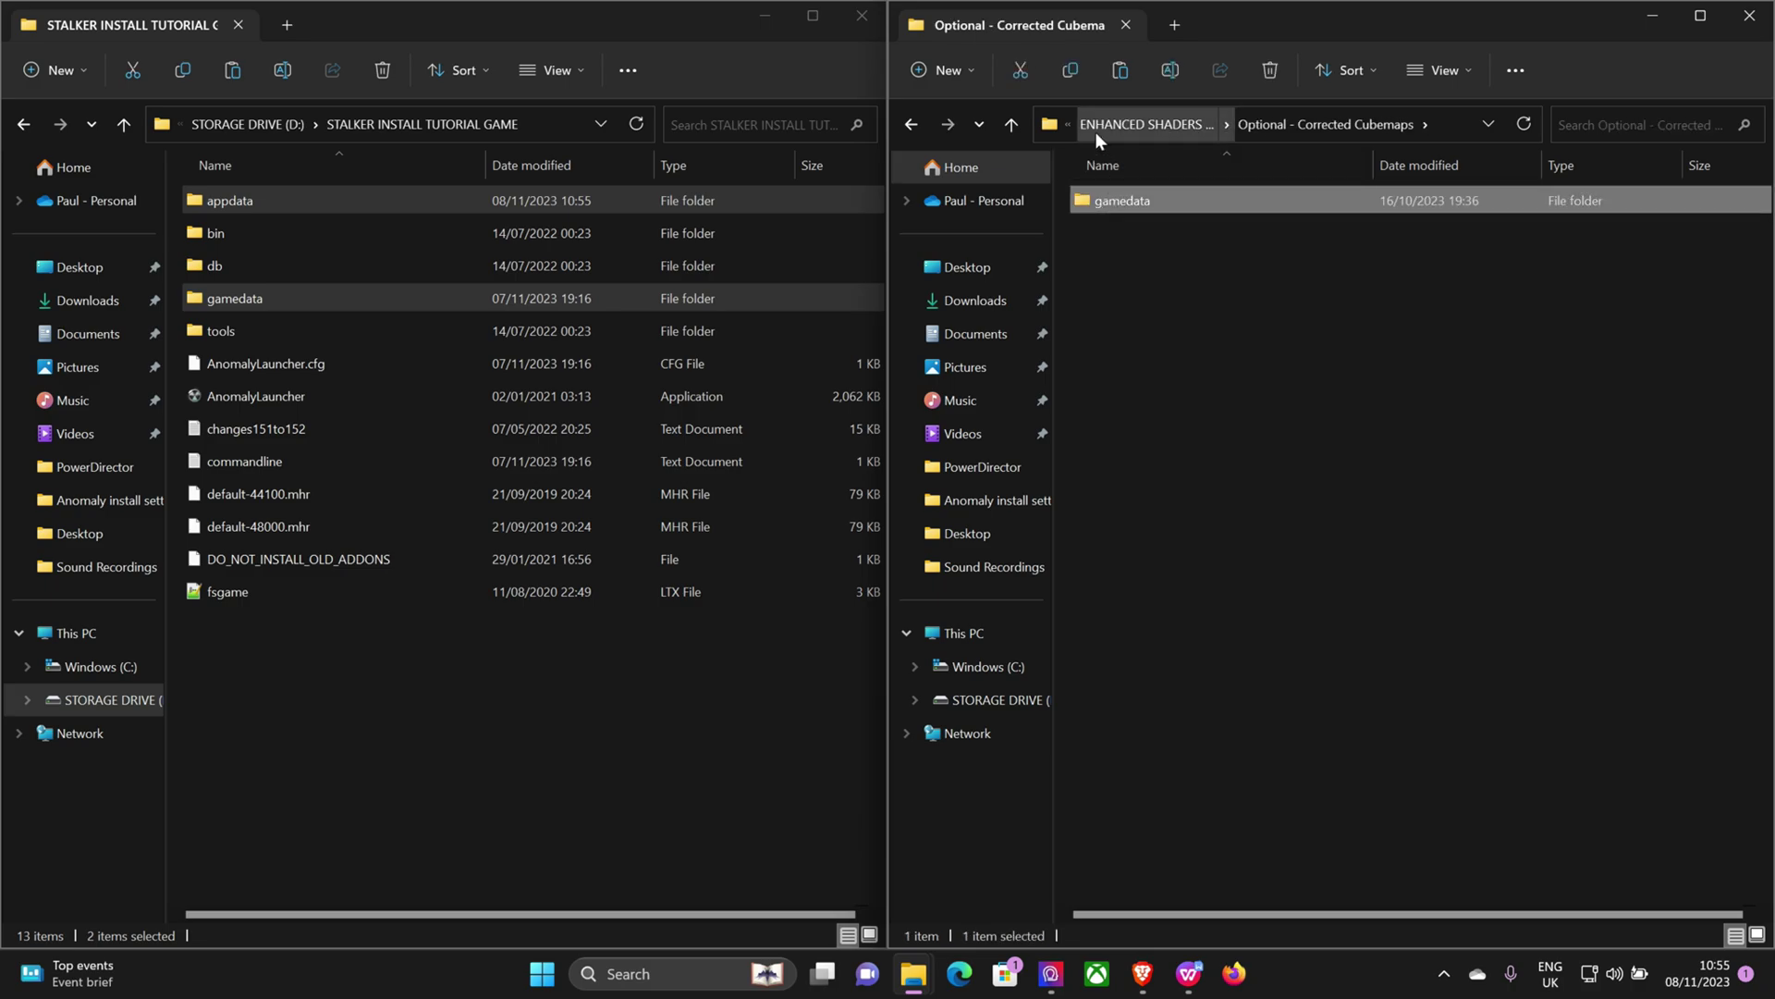
left_click(1067, 74)
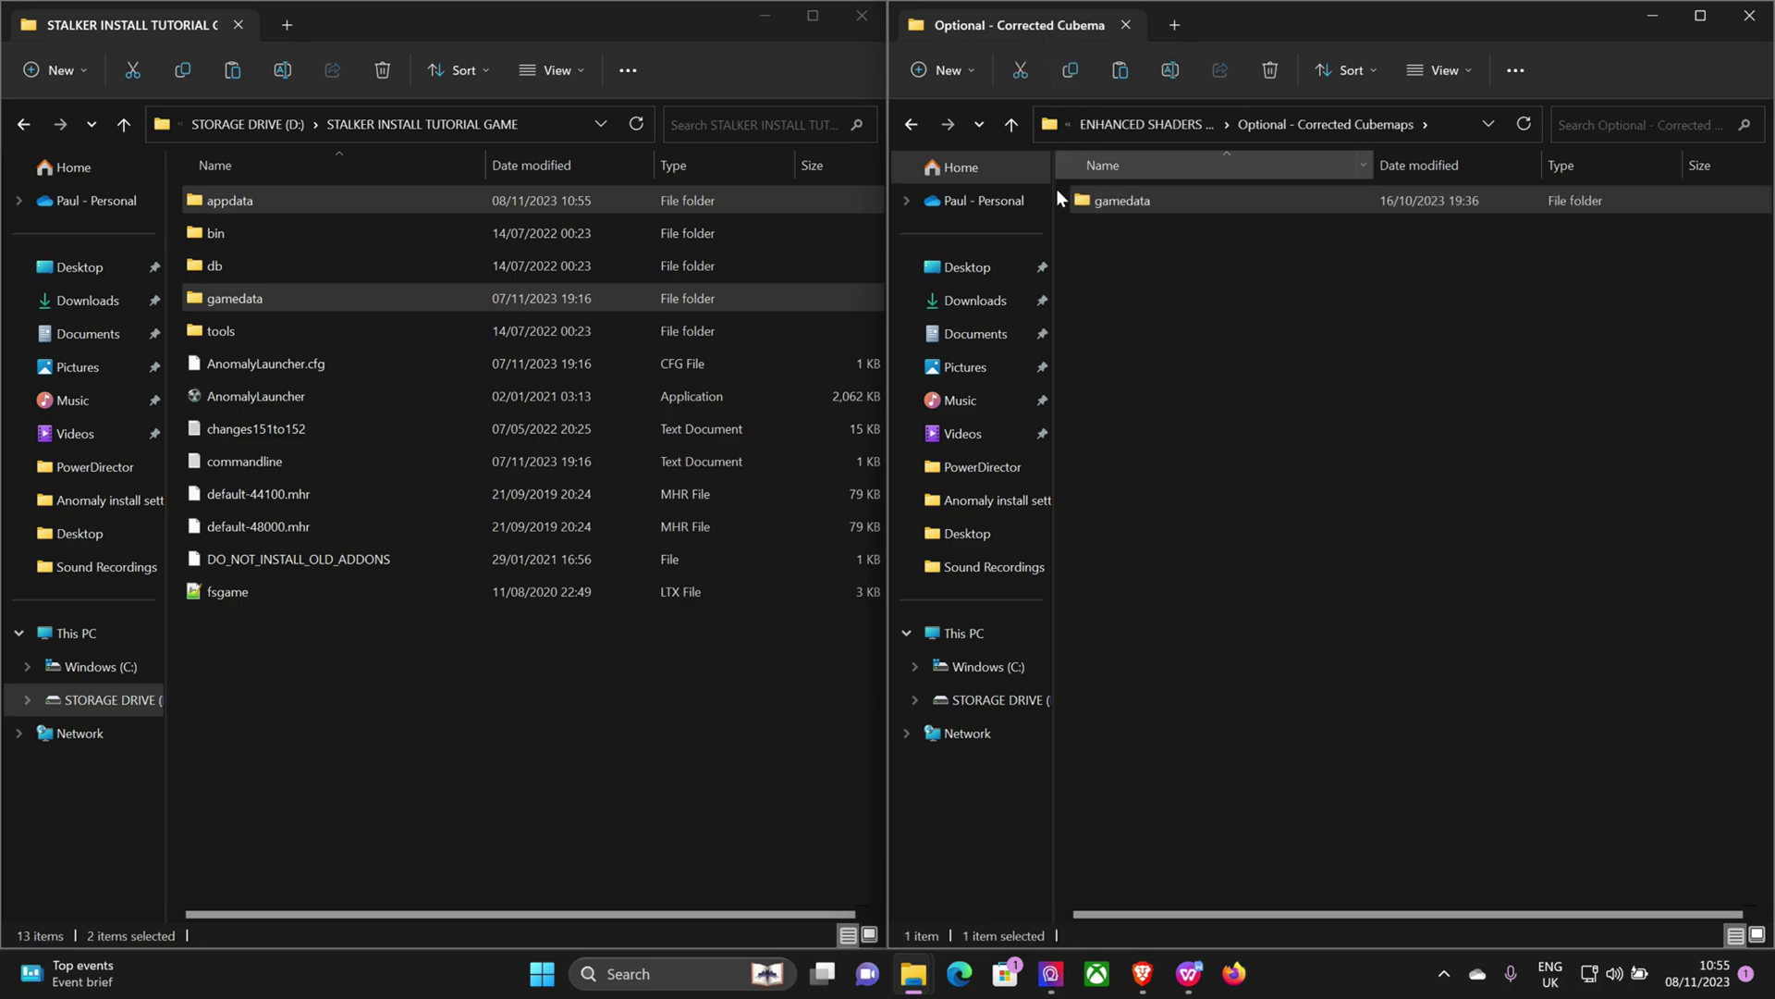
left_click(391, 720)
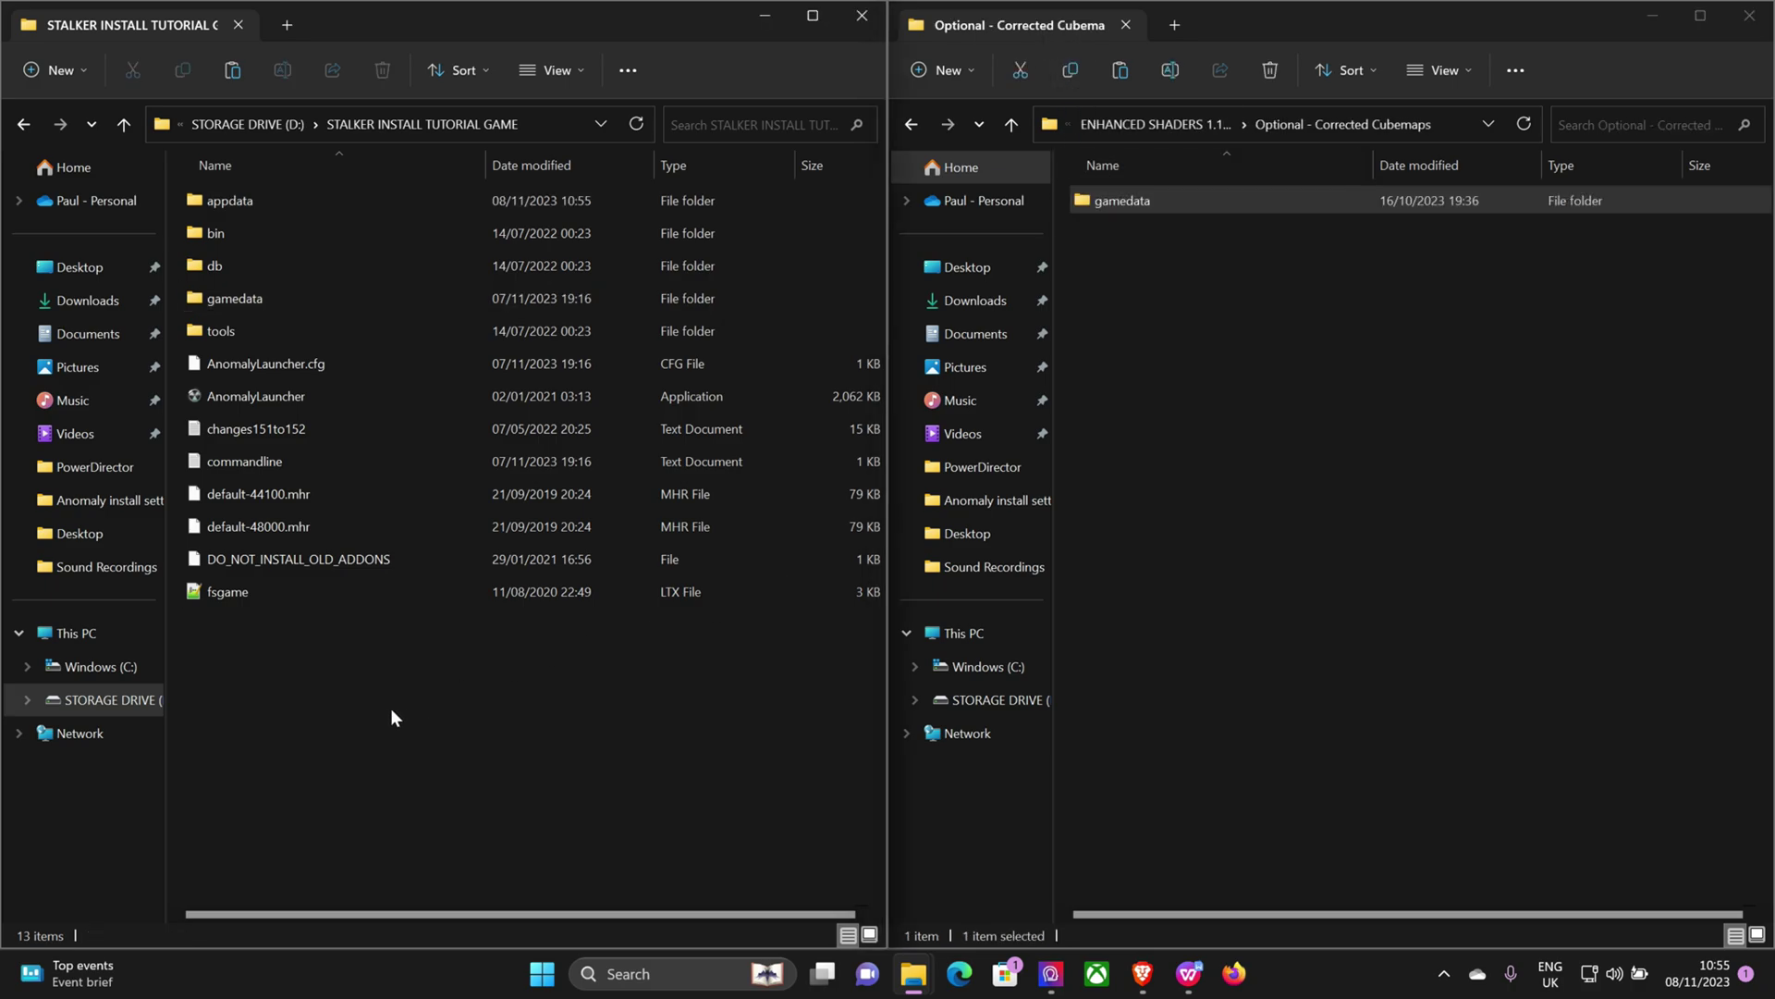
left_click(231, 72)
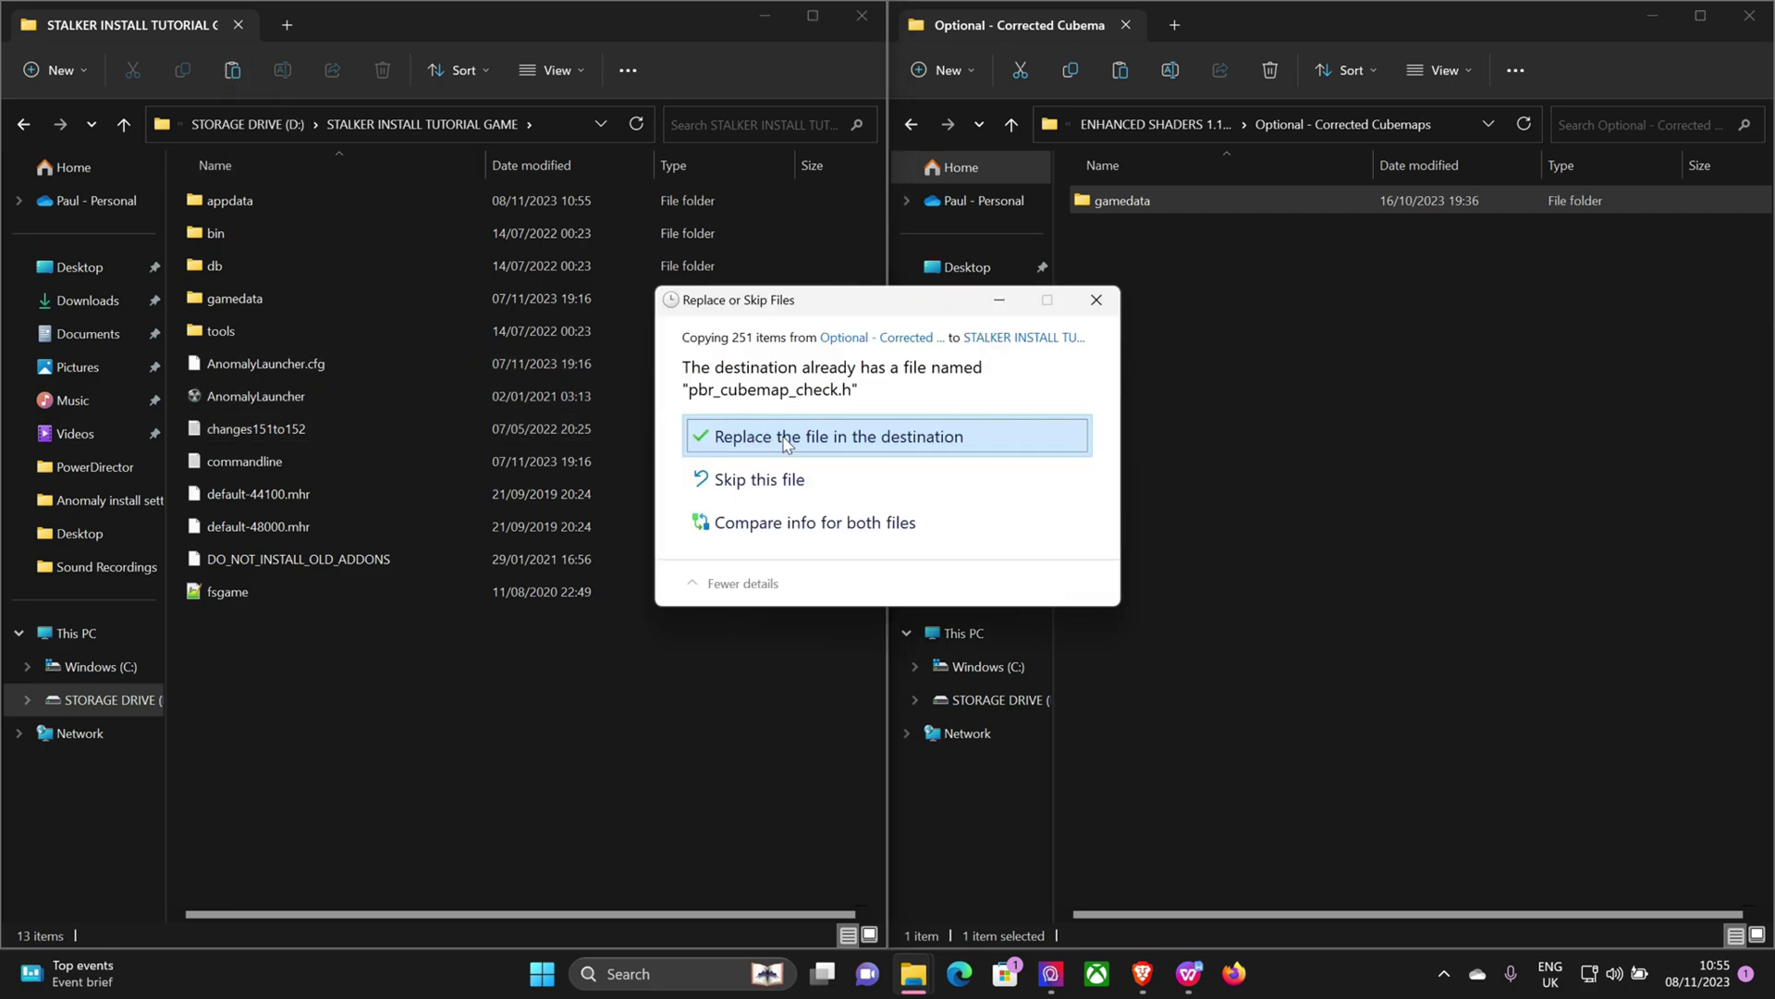
left_click(784, 443)
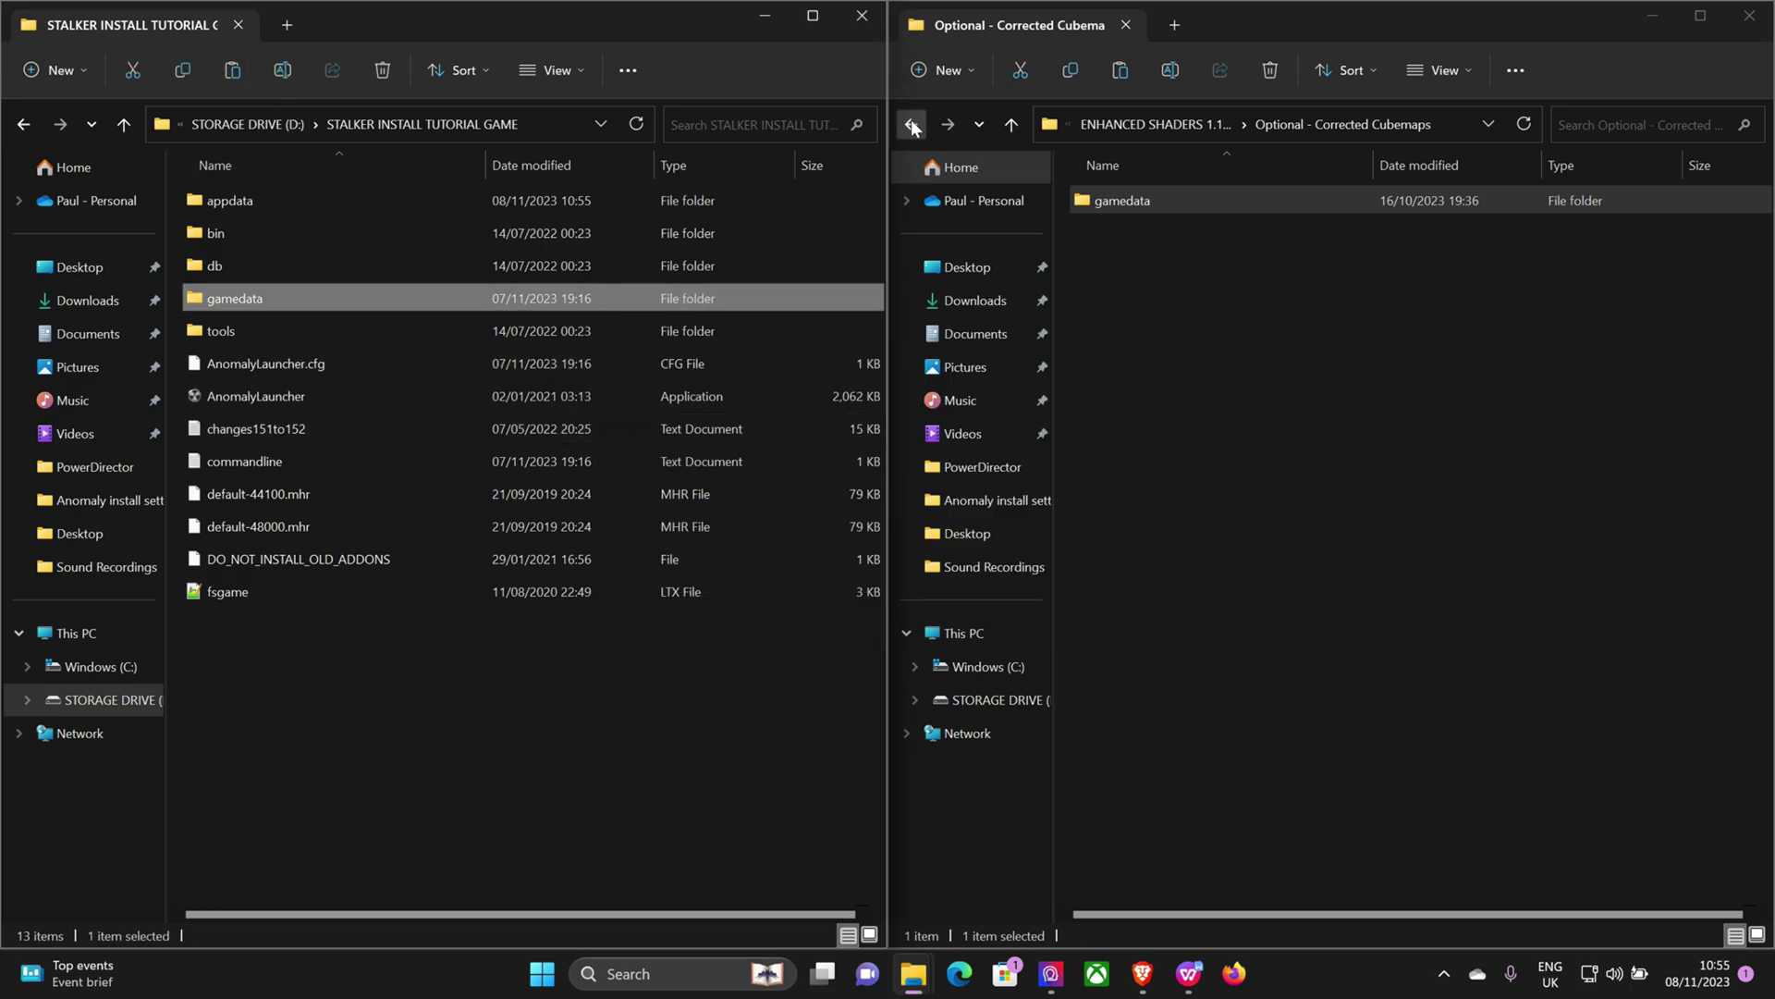
Copy the Optional - Fixed Bloom gamedata into the game folder, replacing existing files.
left_click(912, 125)
double_click(1130, 332)
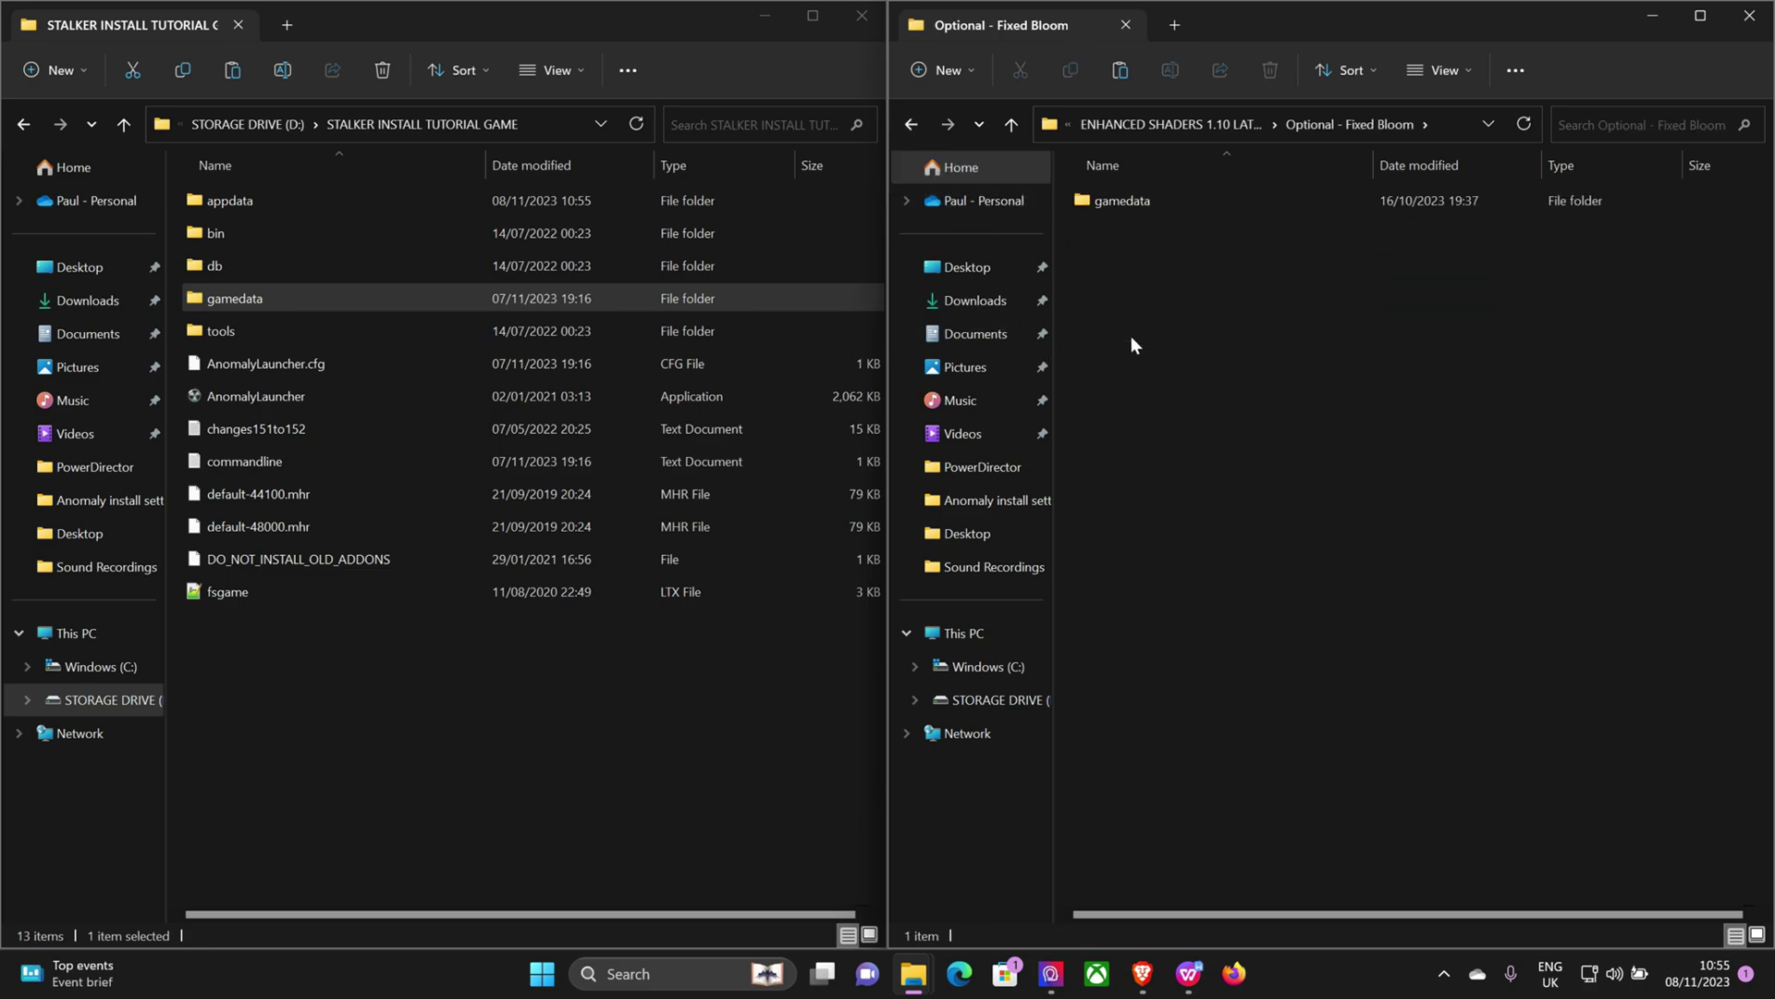
left_click(1124, 202)
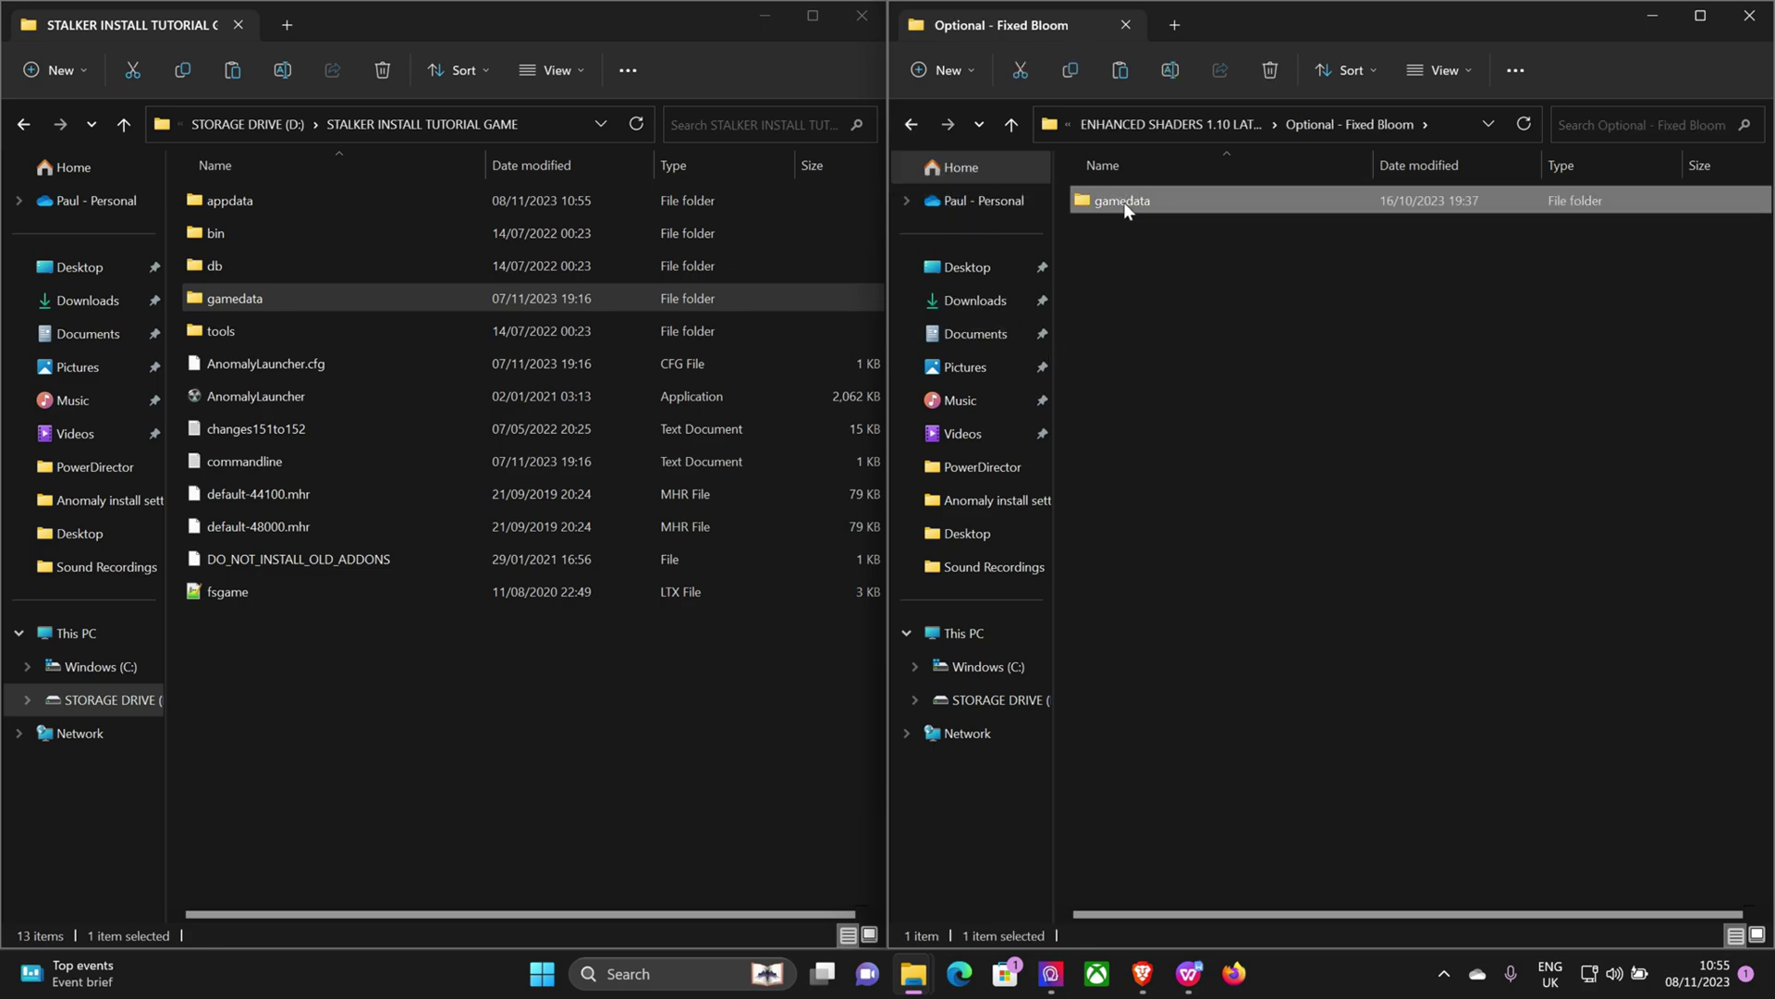
left_click(1072, 76)
left_click(409, 692)
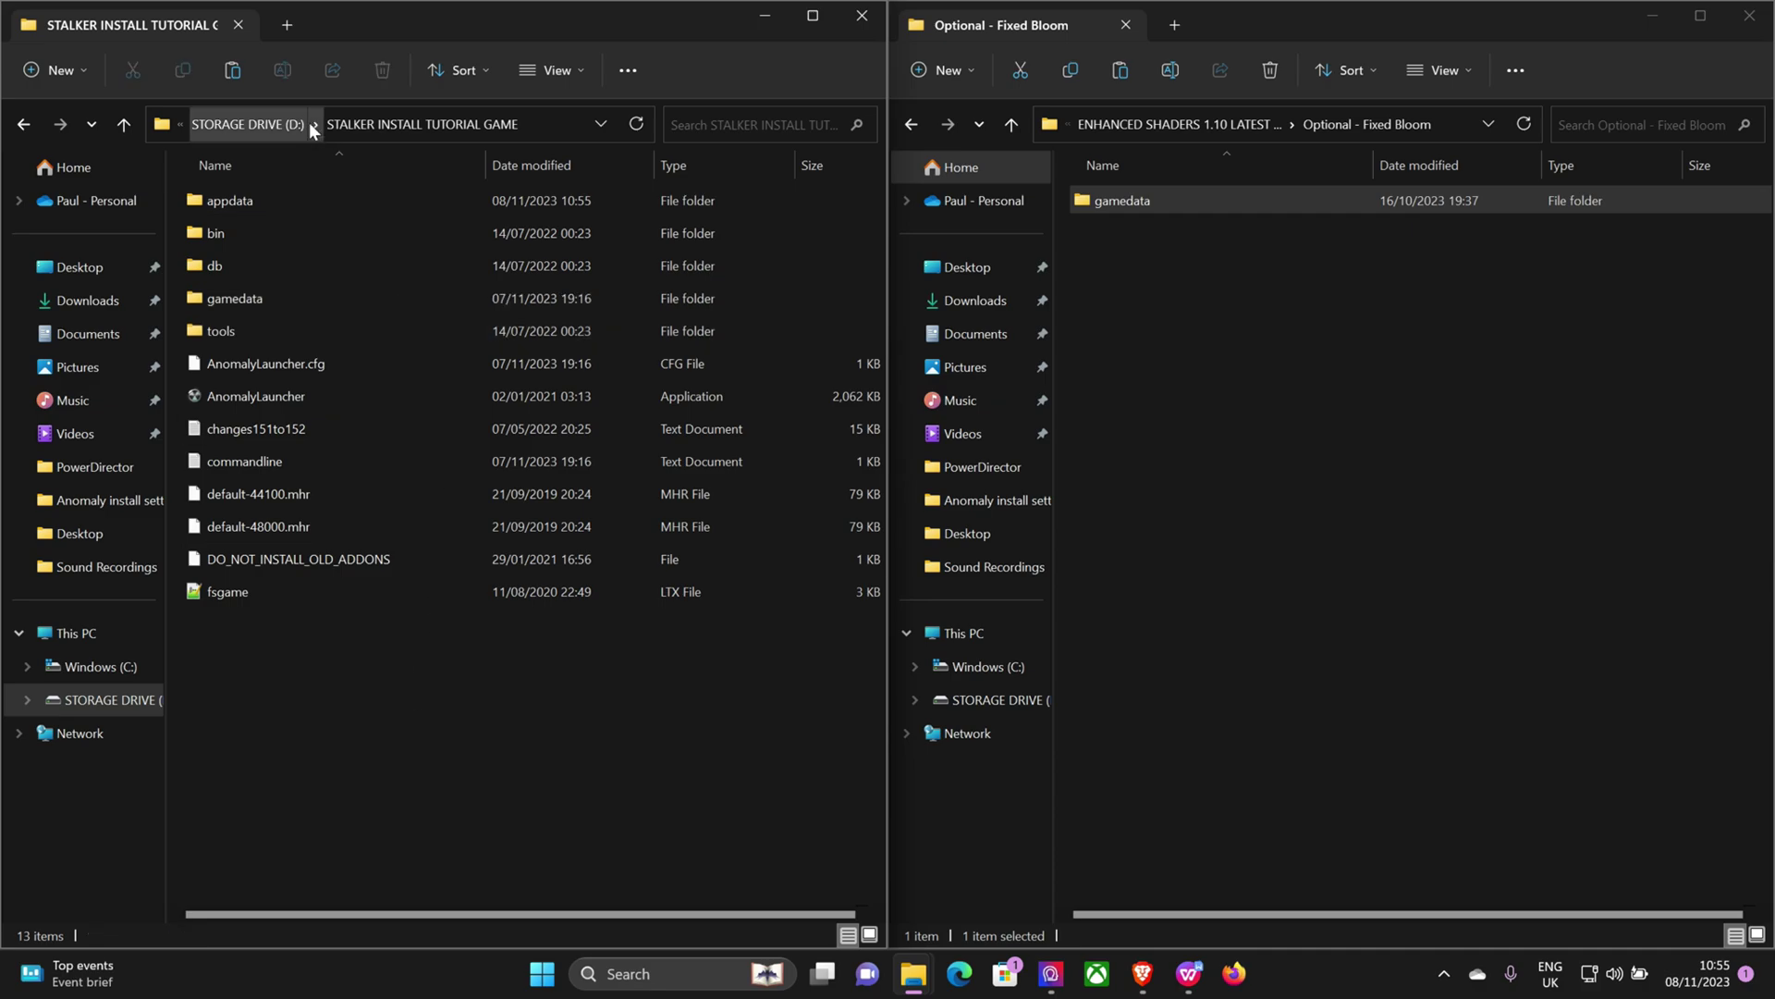
left_click(232, 74)
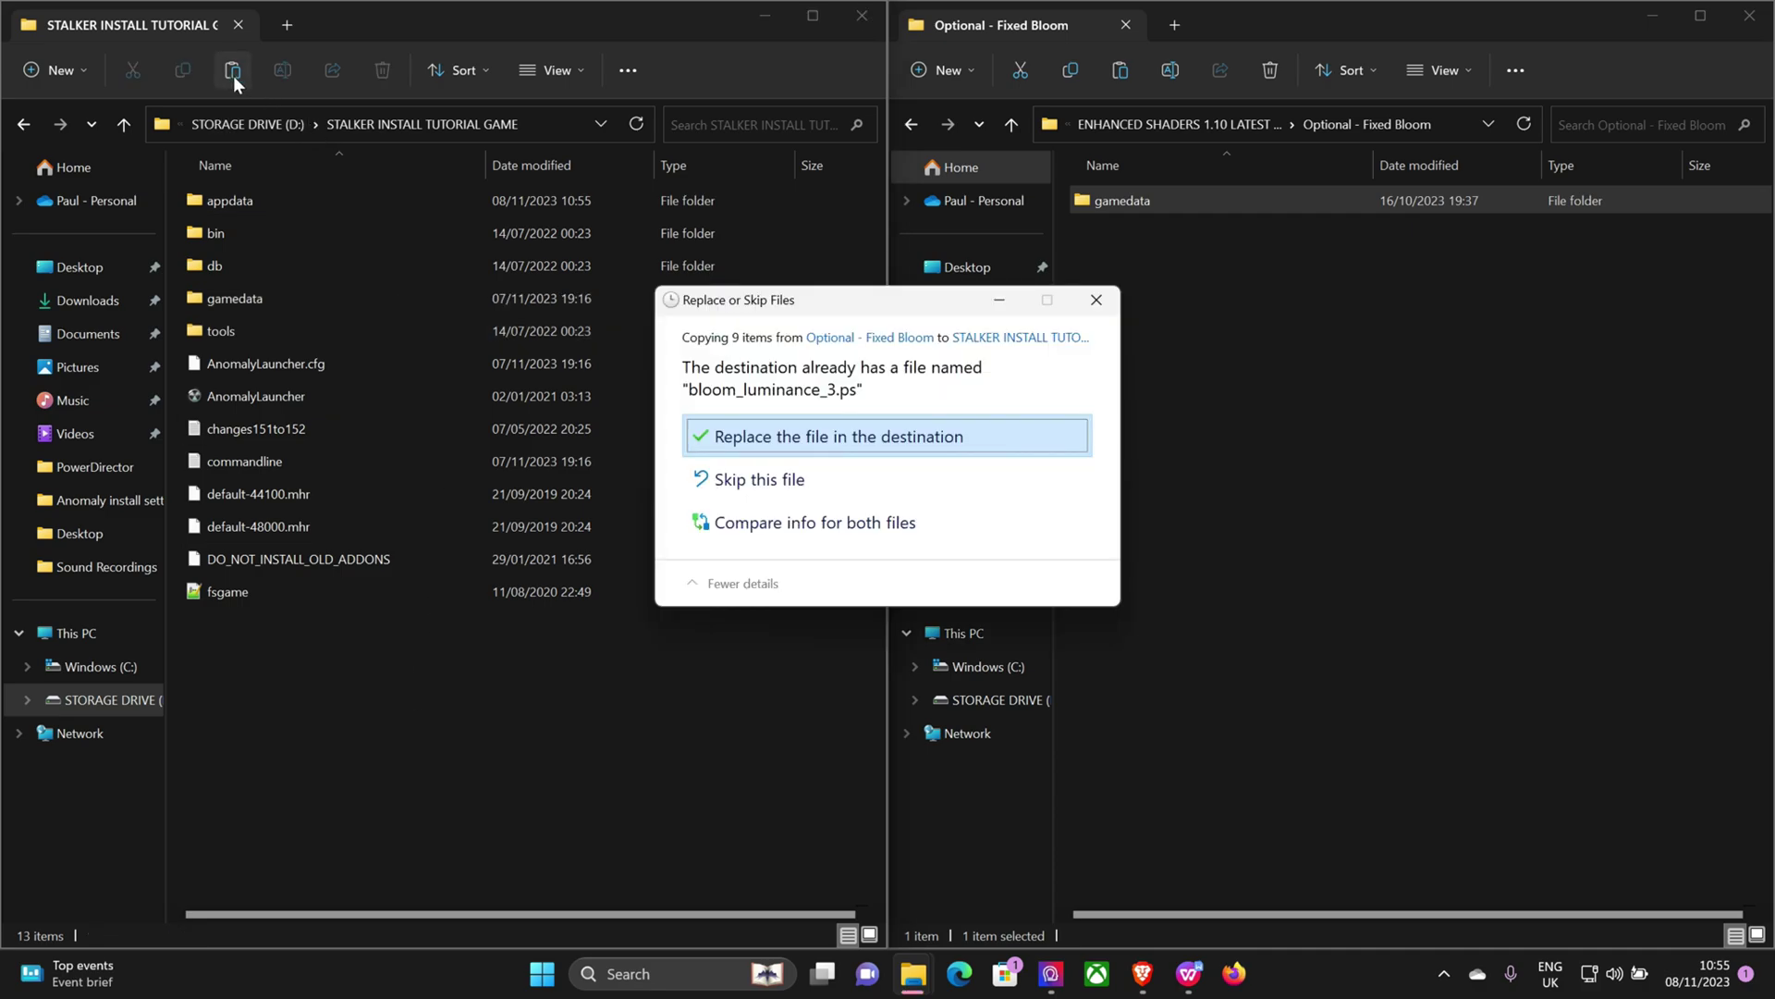
left_click(775, 432)
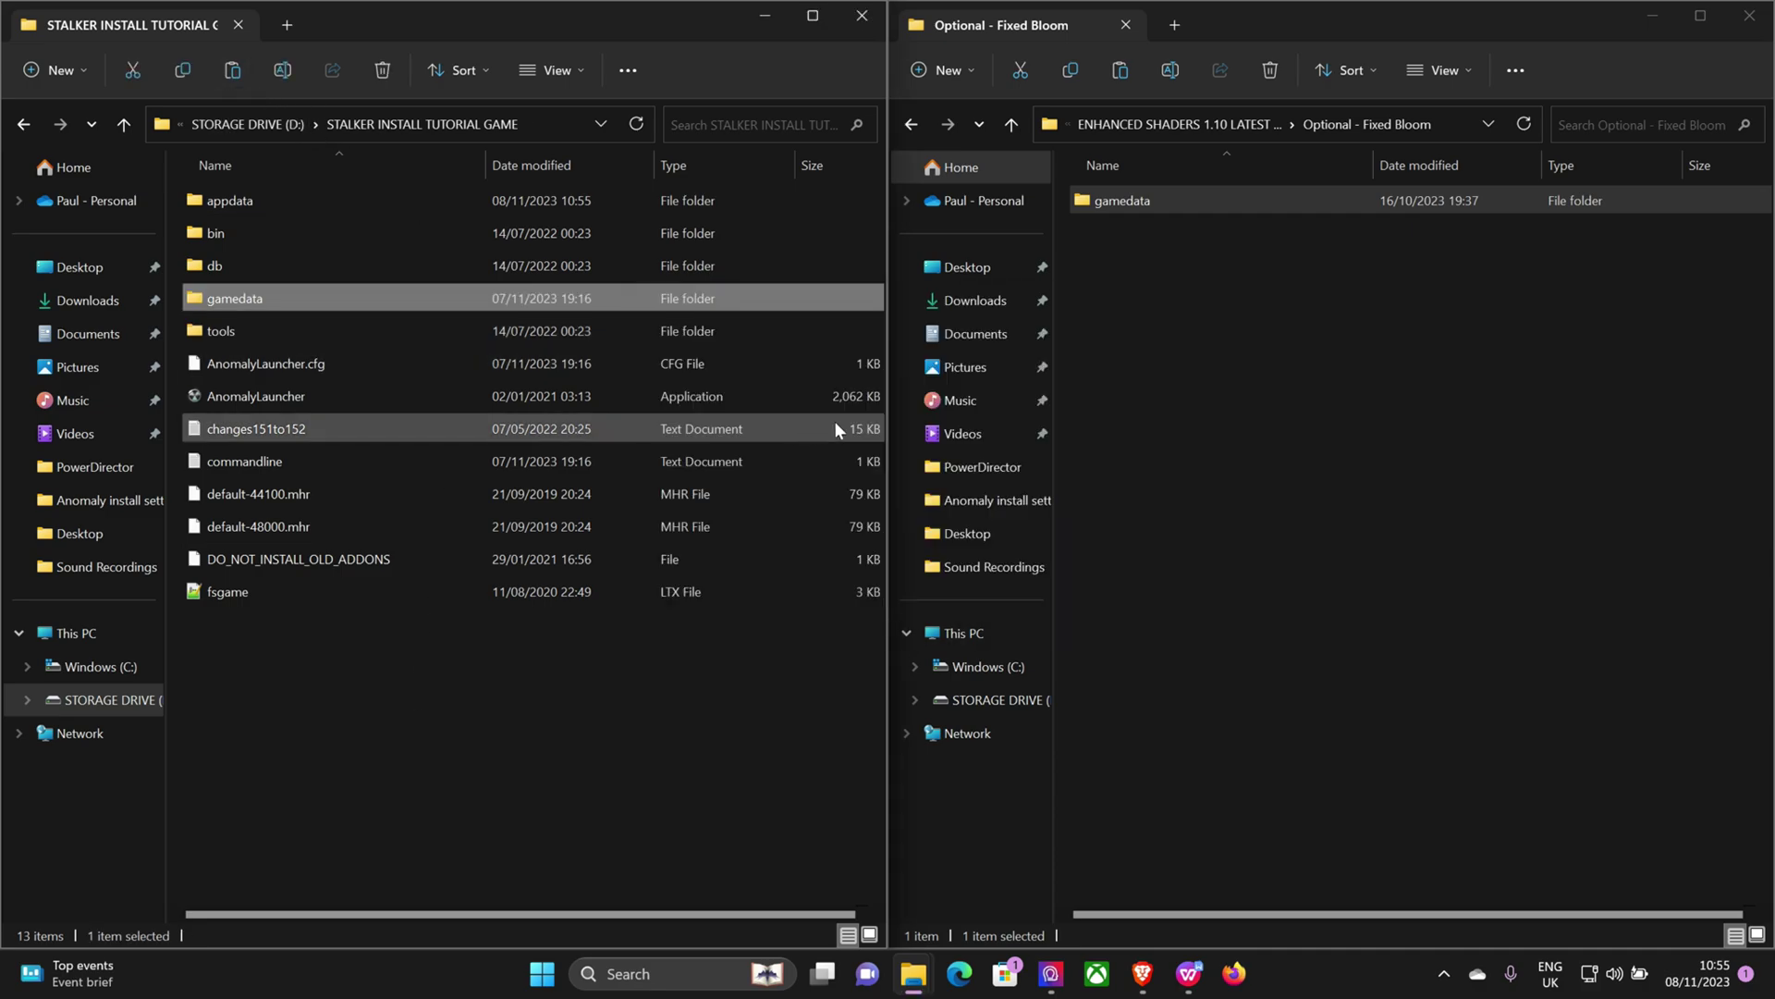
Copy appdata and gamedata from Optional - shader_param controls into the game folder, replacing the 3 duplicates.
left_click(912, 124)
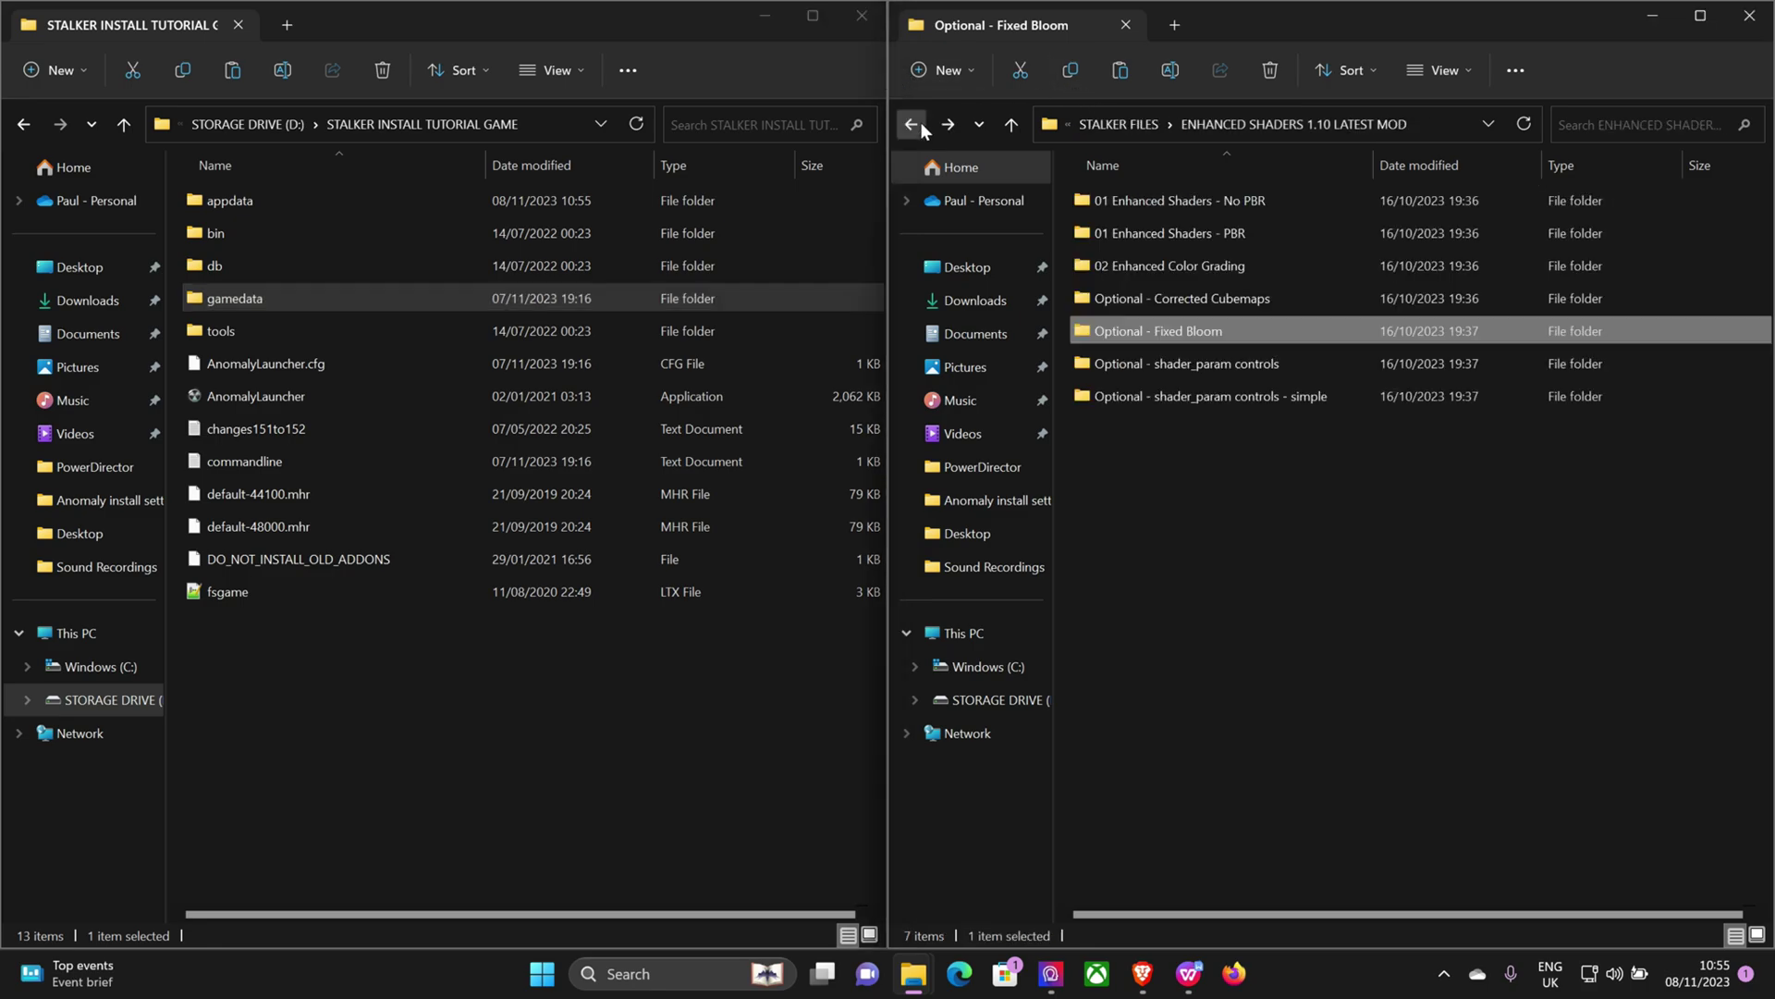
double_click(1198, 366)
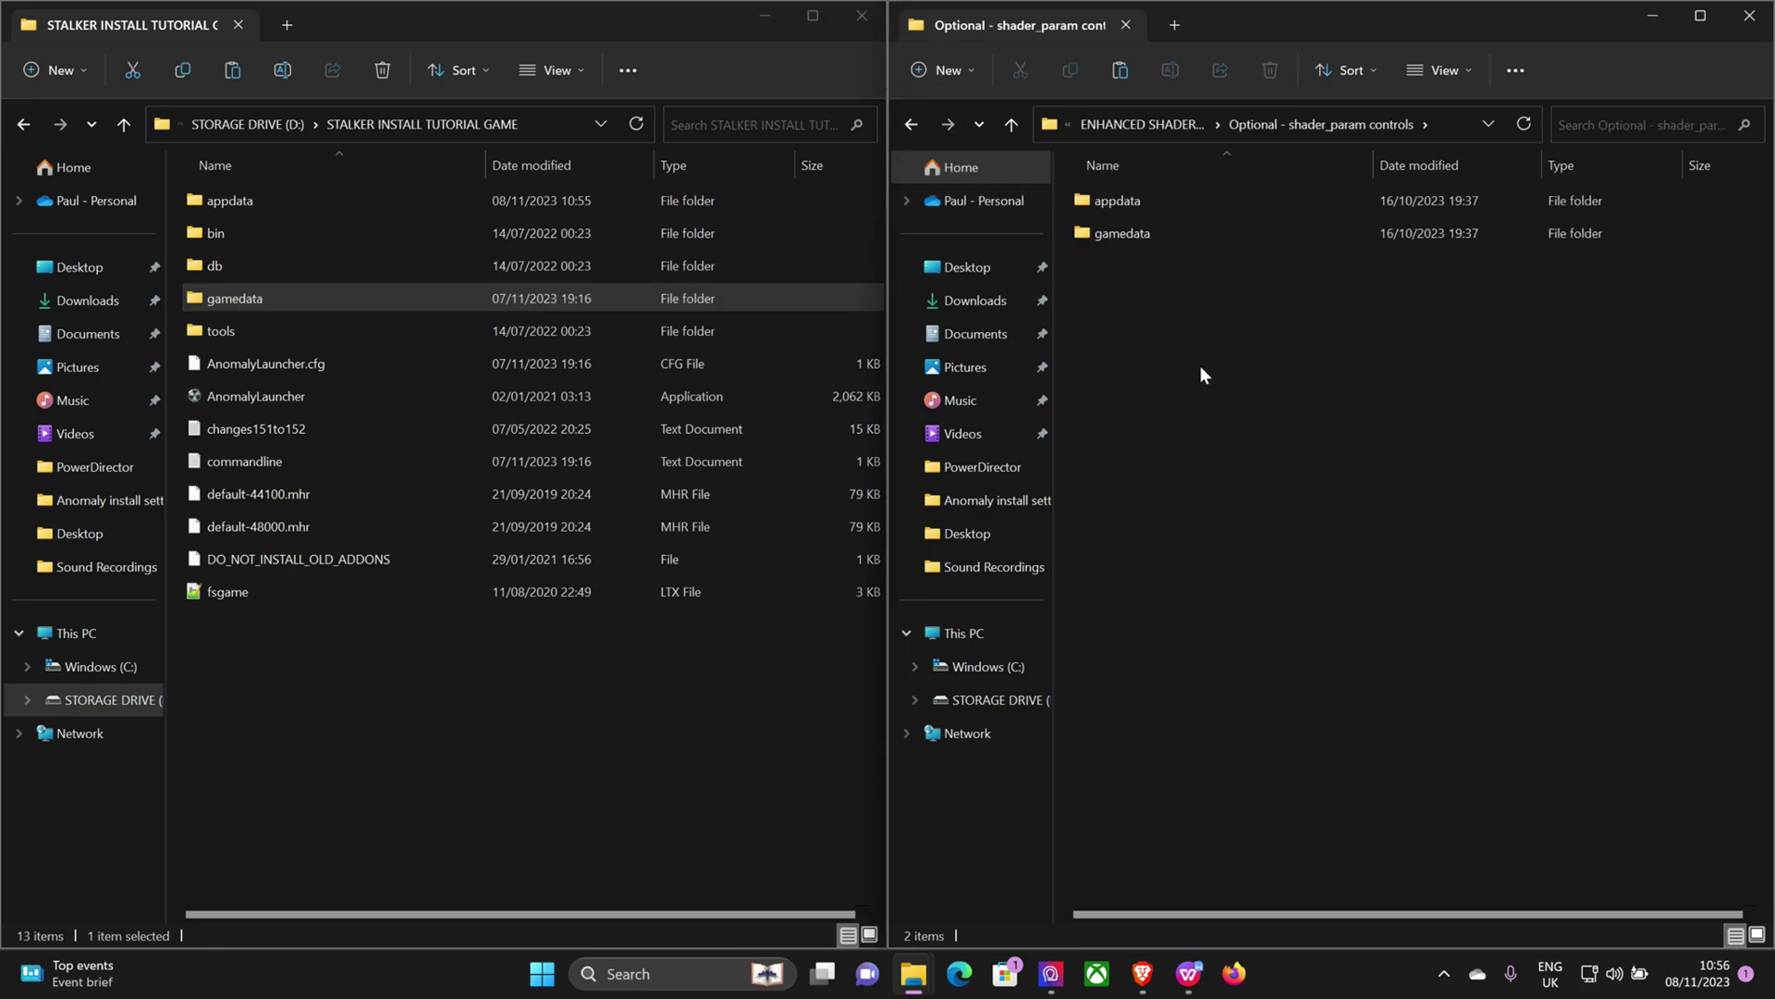
left_click(1133, 200)
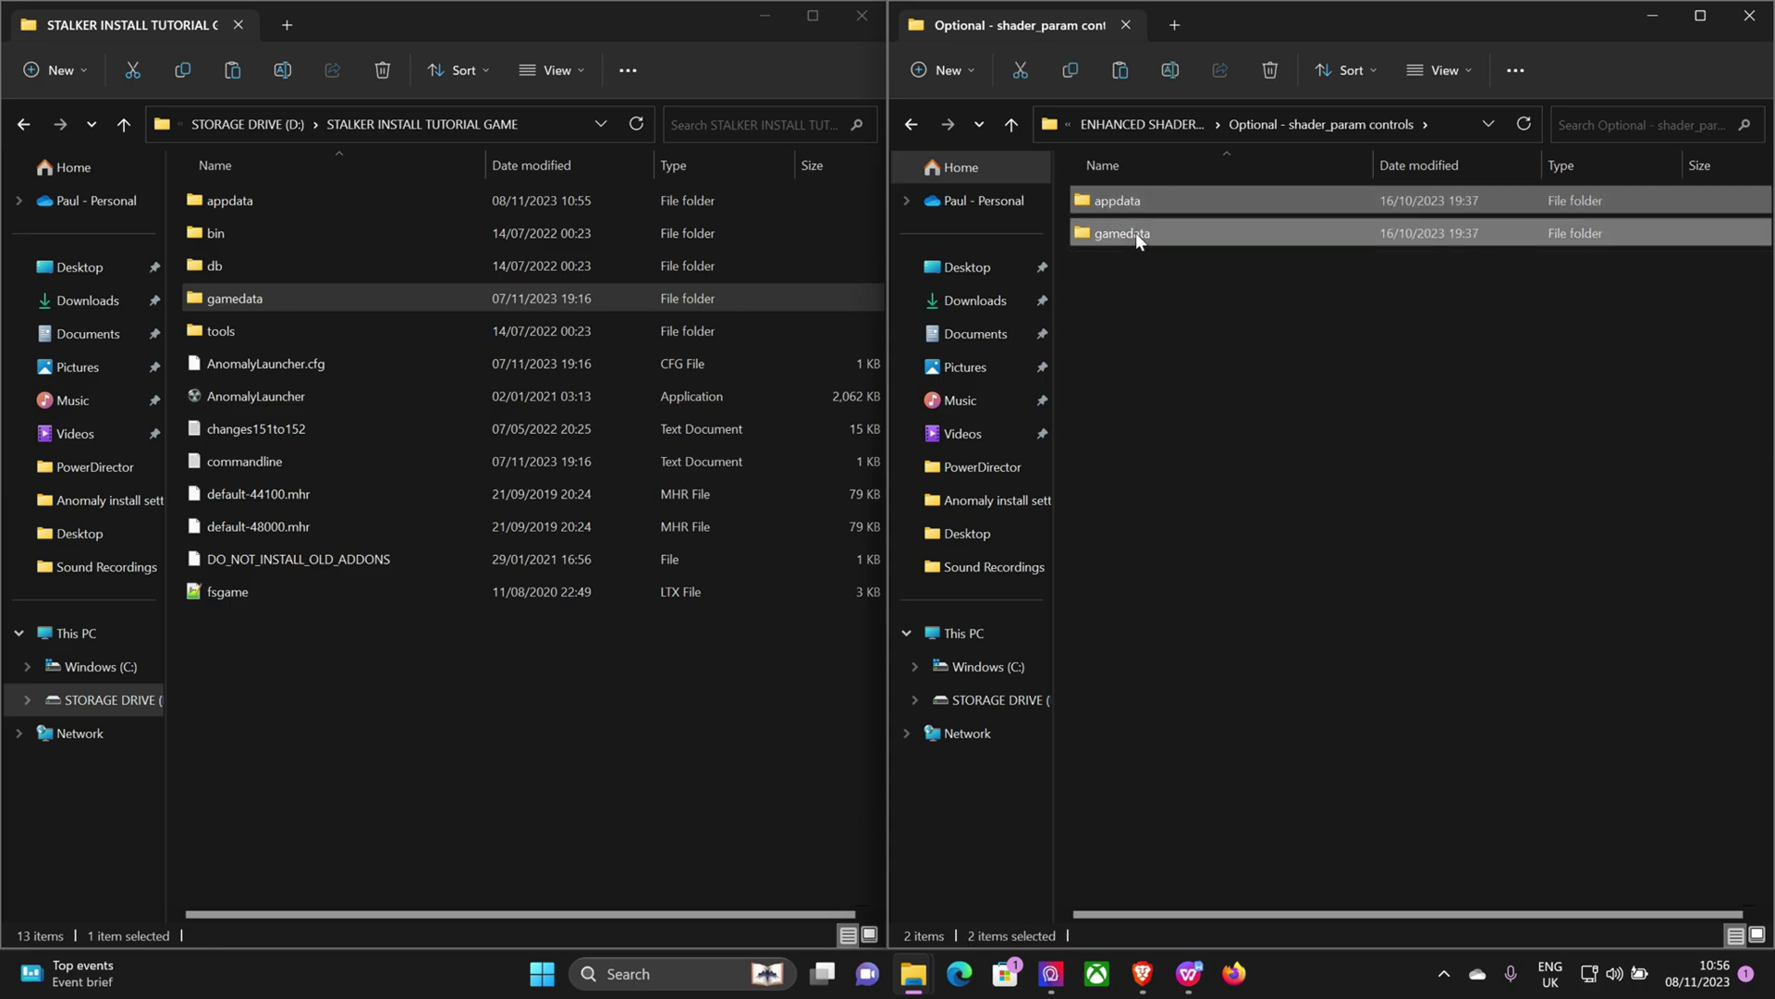
left_click(1069, 74)
left_click(405, 751)
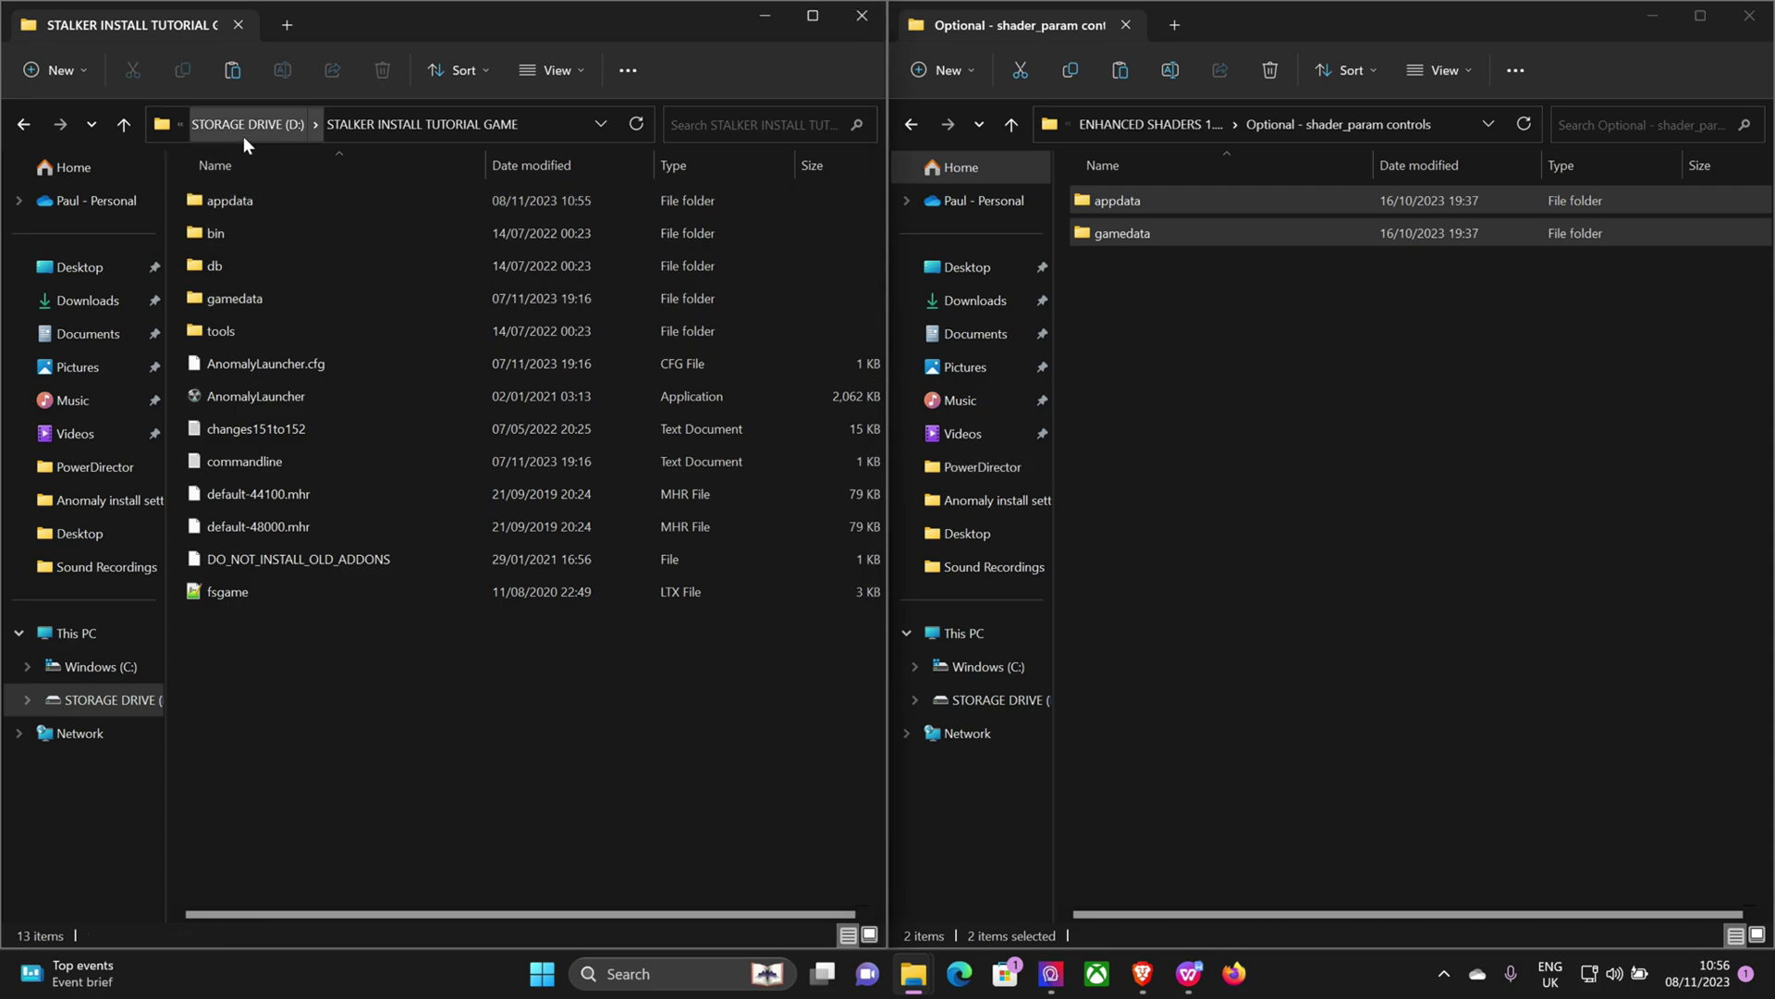
left_click(232, 71)
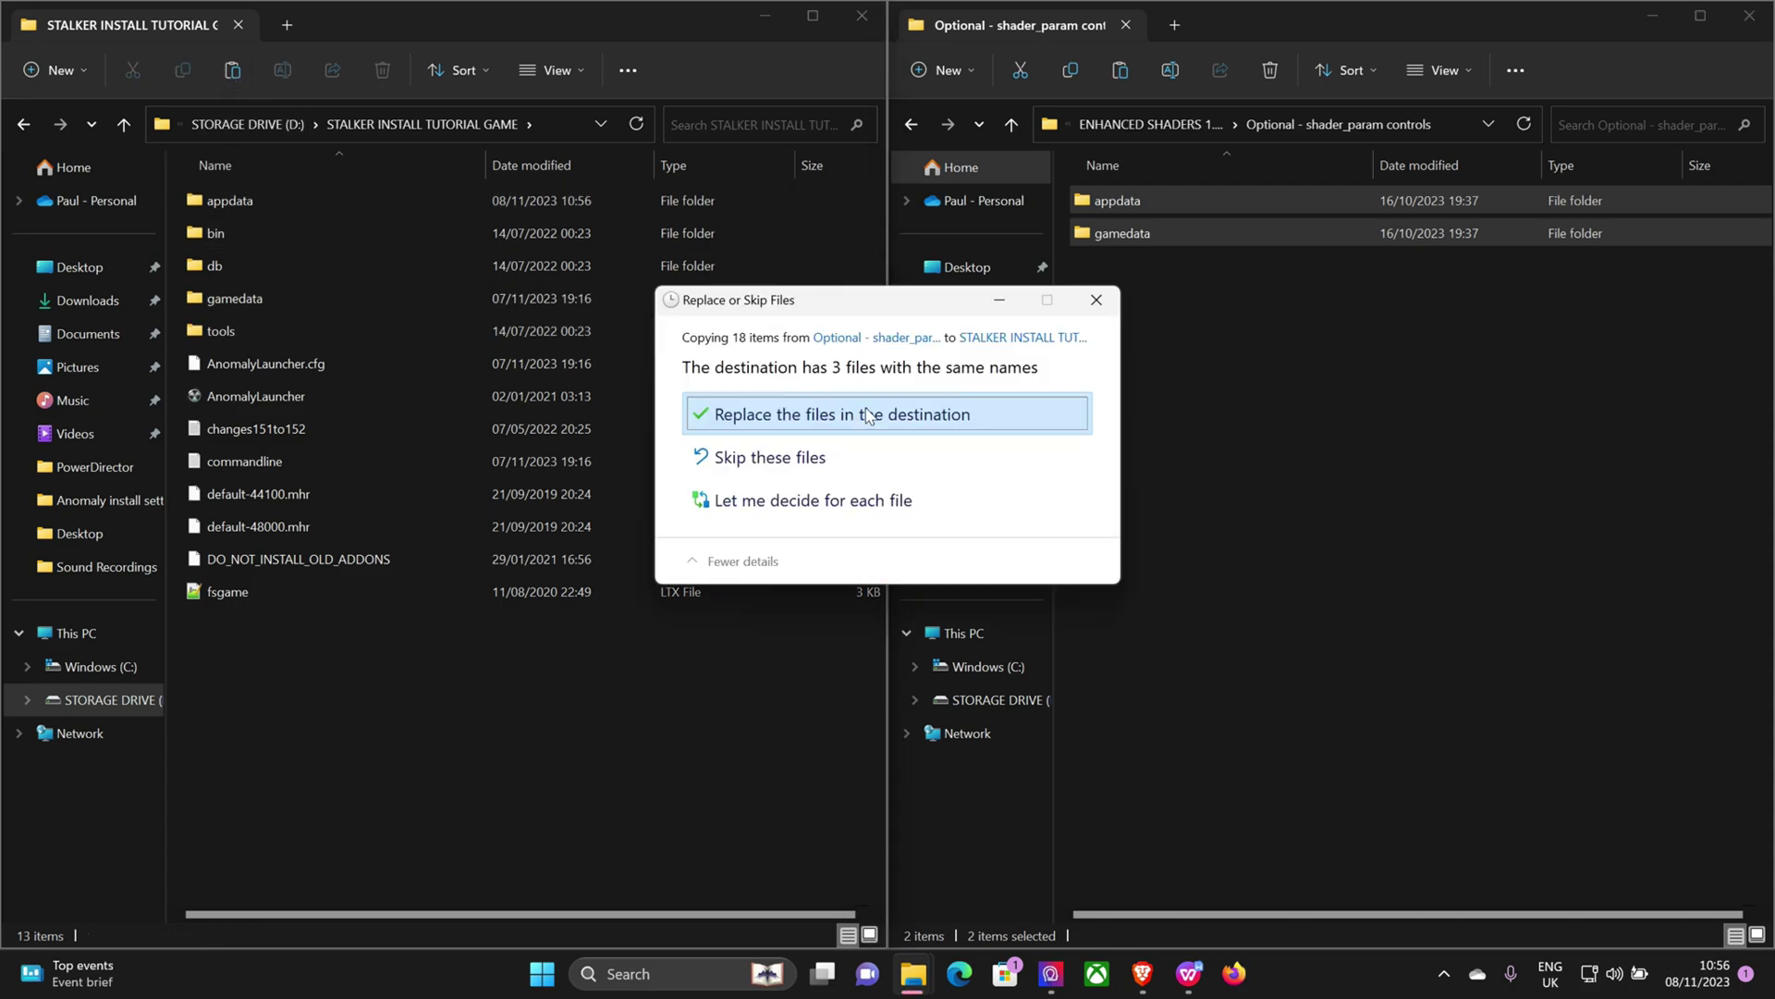
left_click(869, 416)
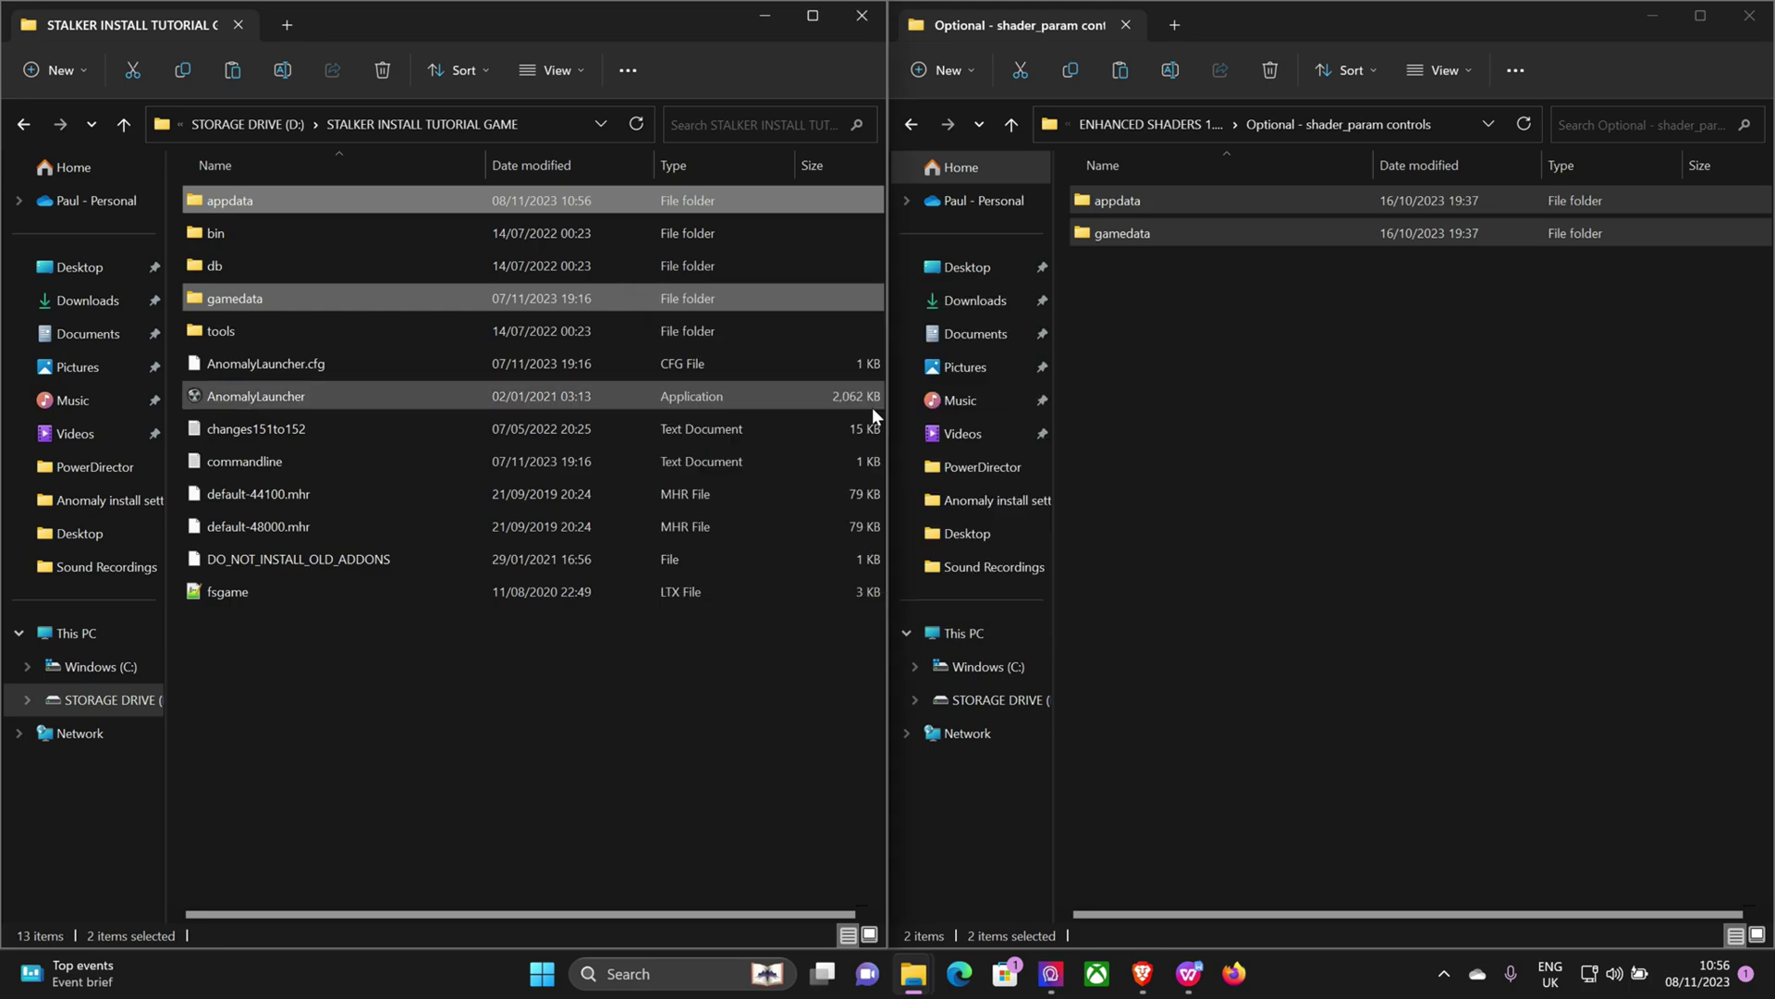
left_click(912, 124)
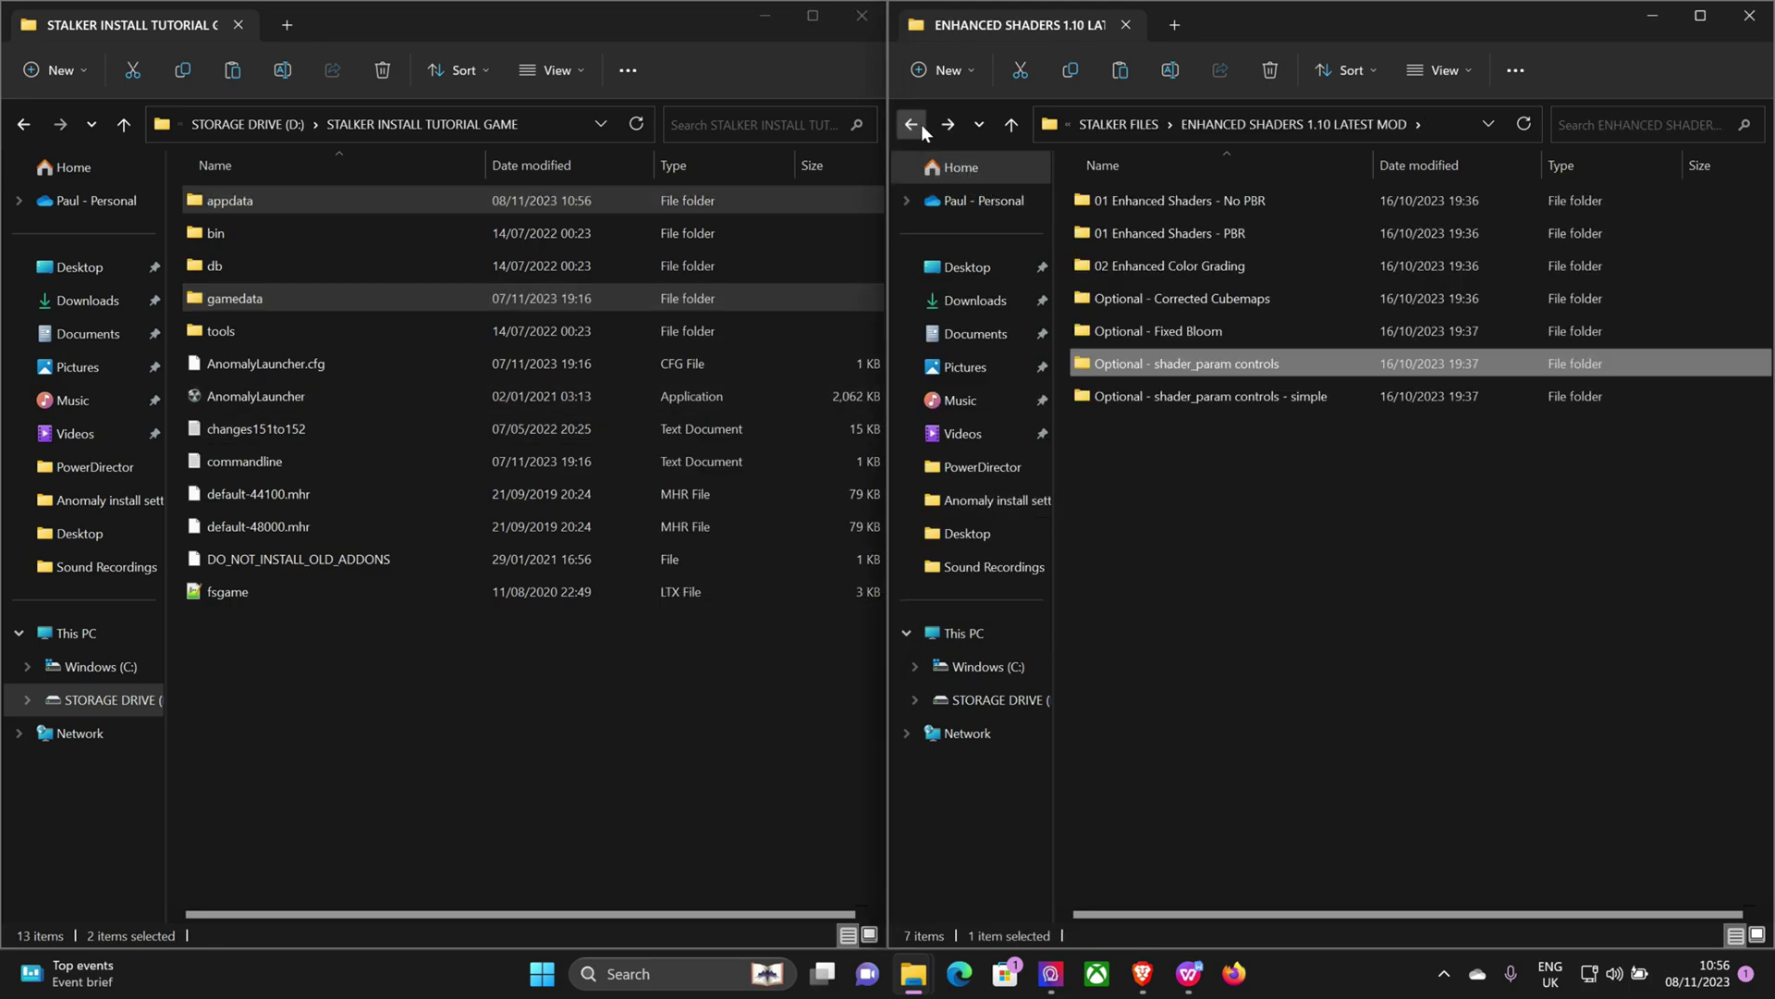
left_click(544, 718)
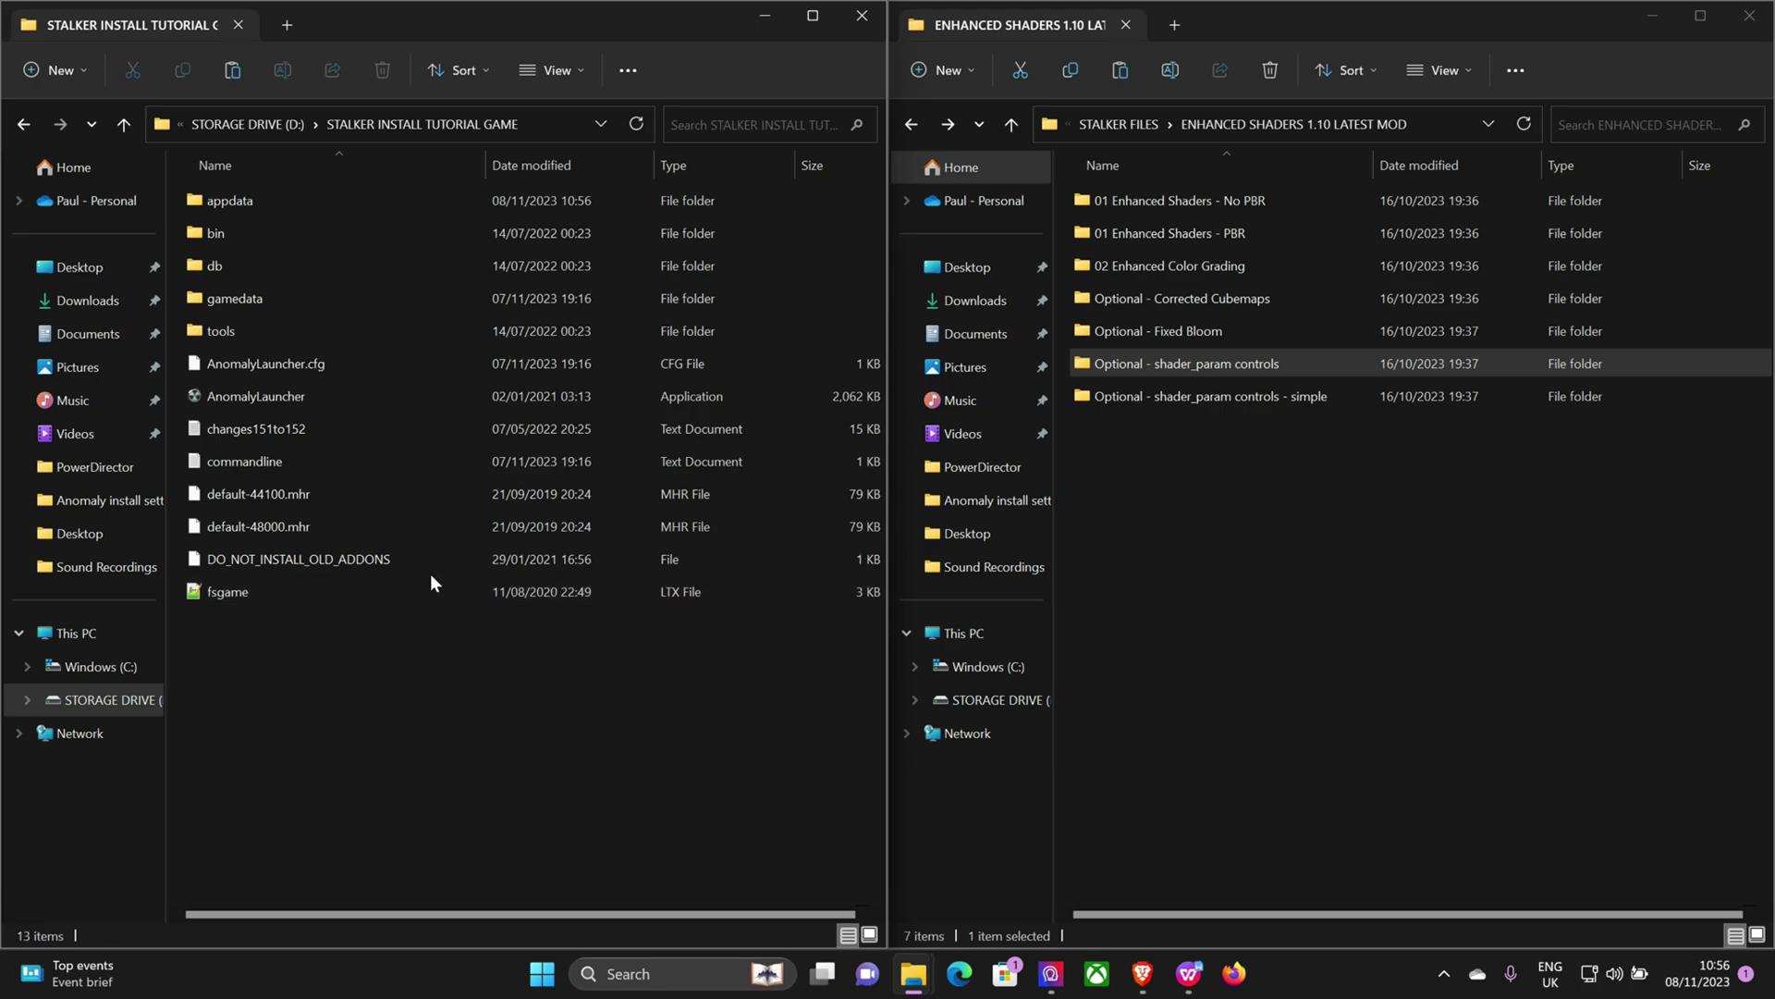
Run AnomalyLauncher with Delete Shader Cache ticked and play S.T.A.L.K.E.R. Anomaly.
double_click(338, 397)
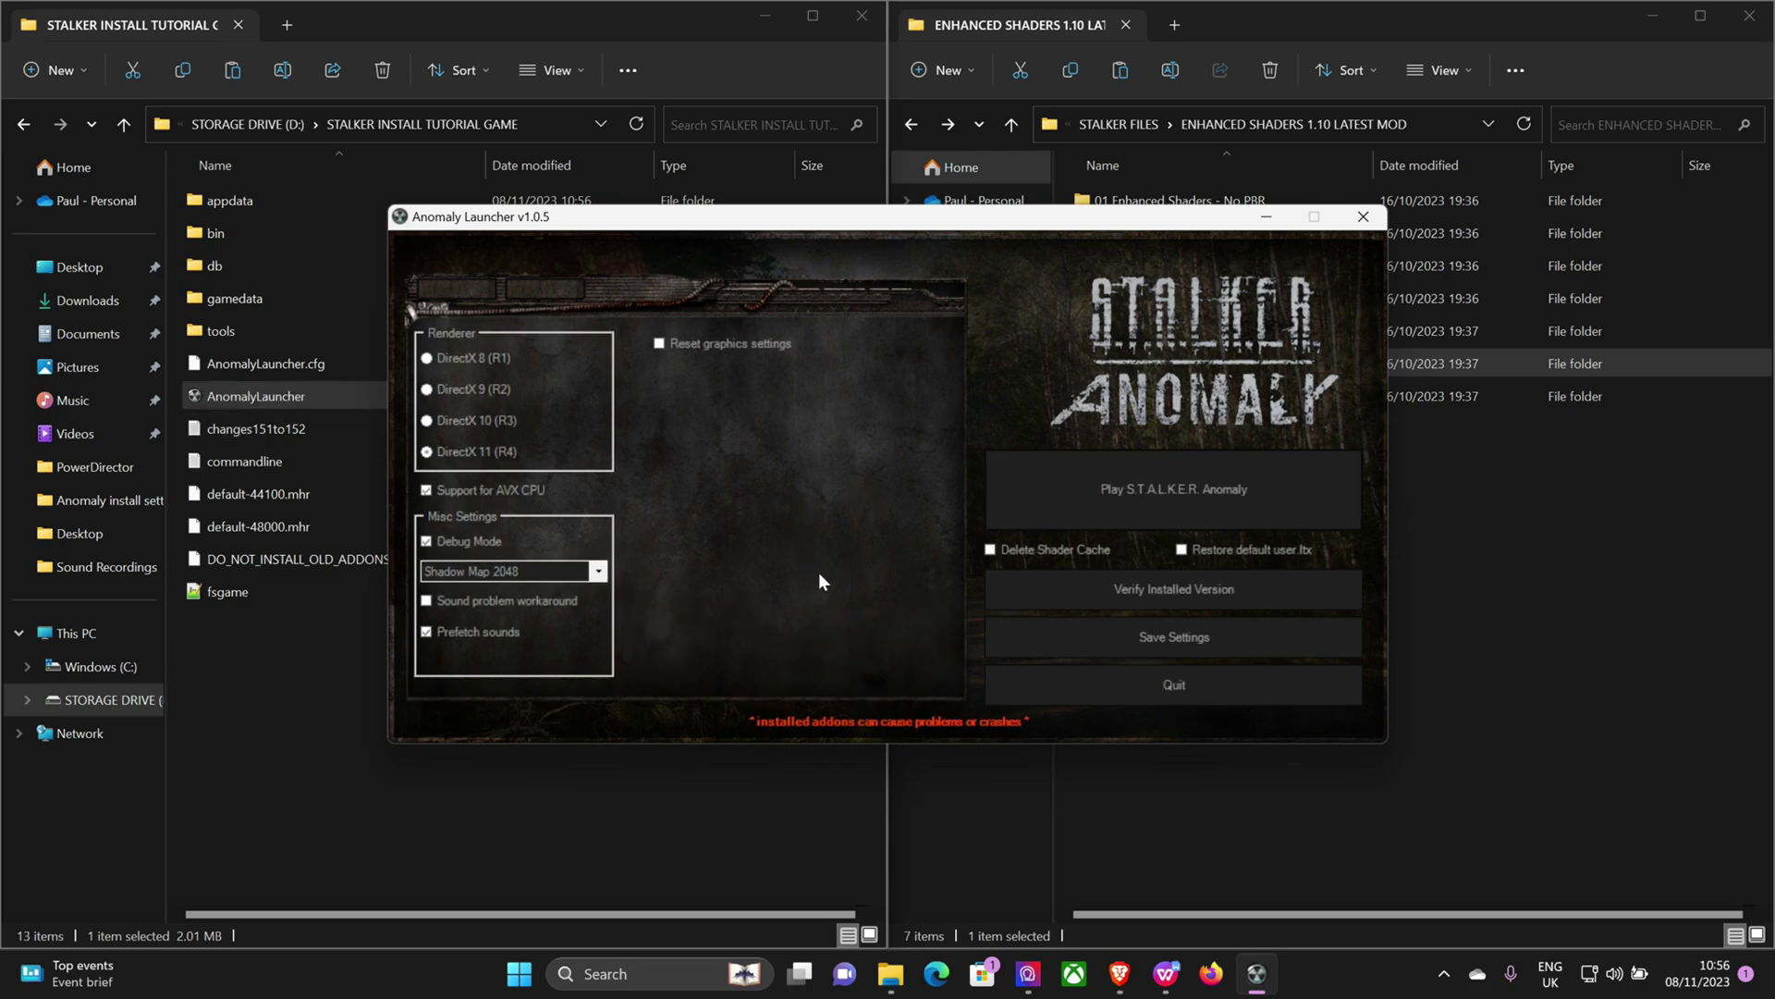
left_click(990, 551)
left_click(1107, 499)
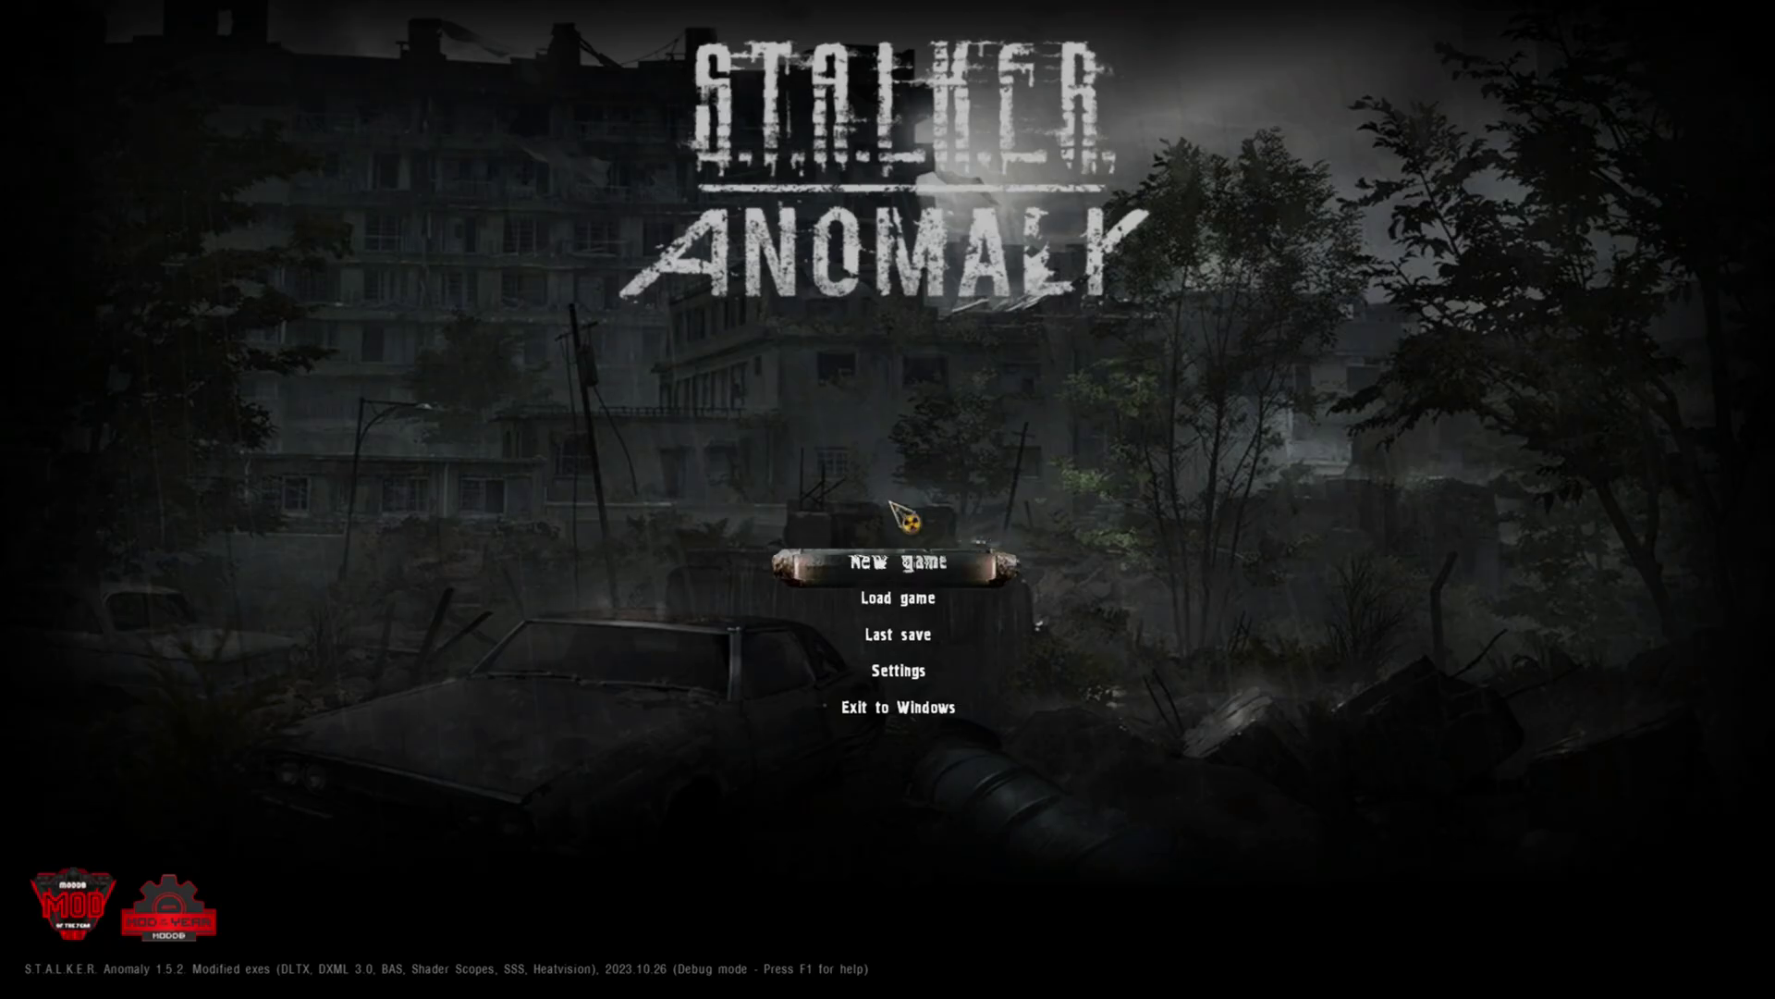
Go to Load game and load the latest quicksave in Cordon.
key("Down")
key("Return")
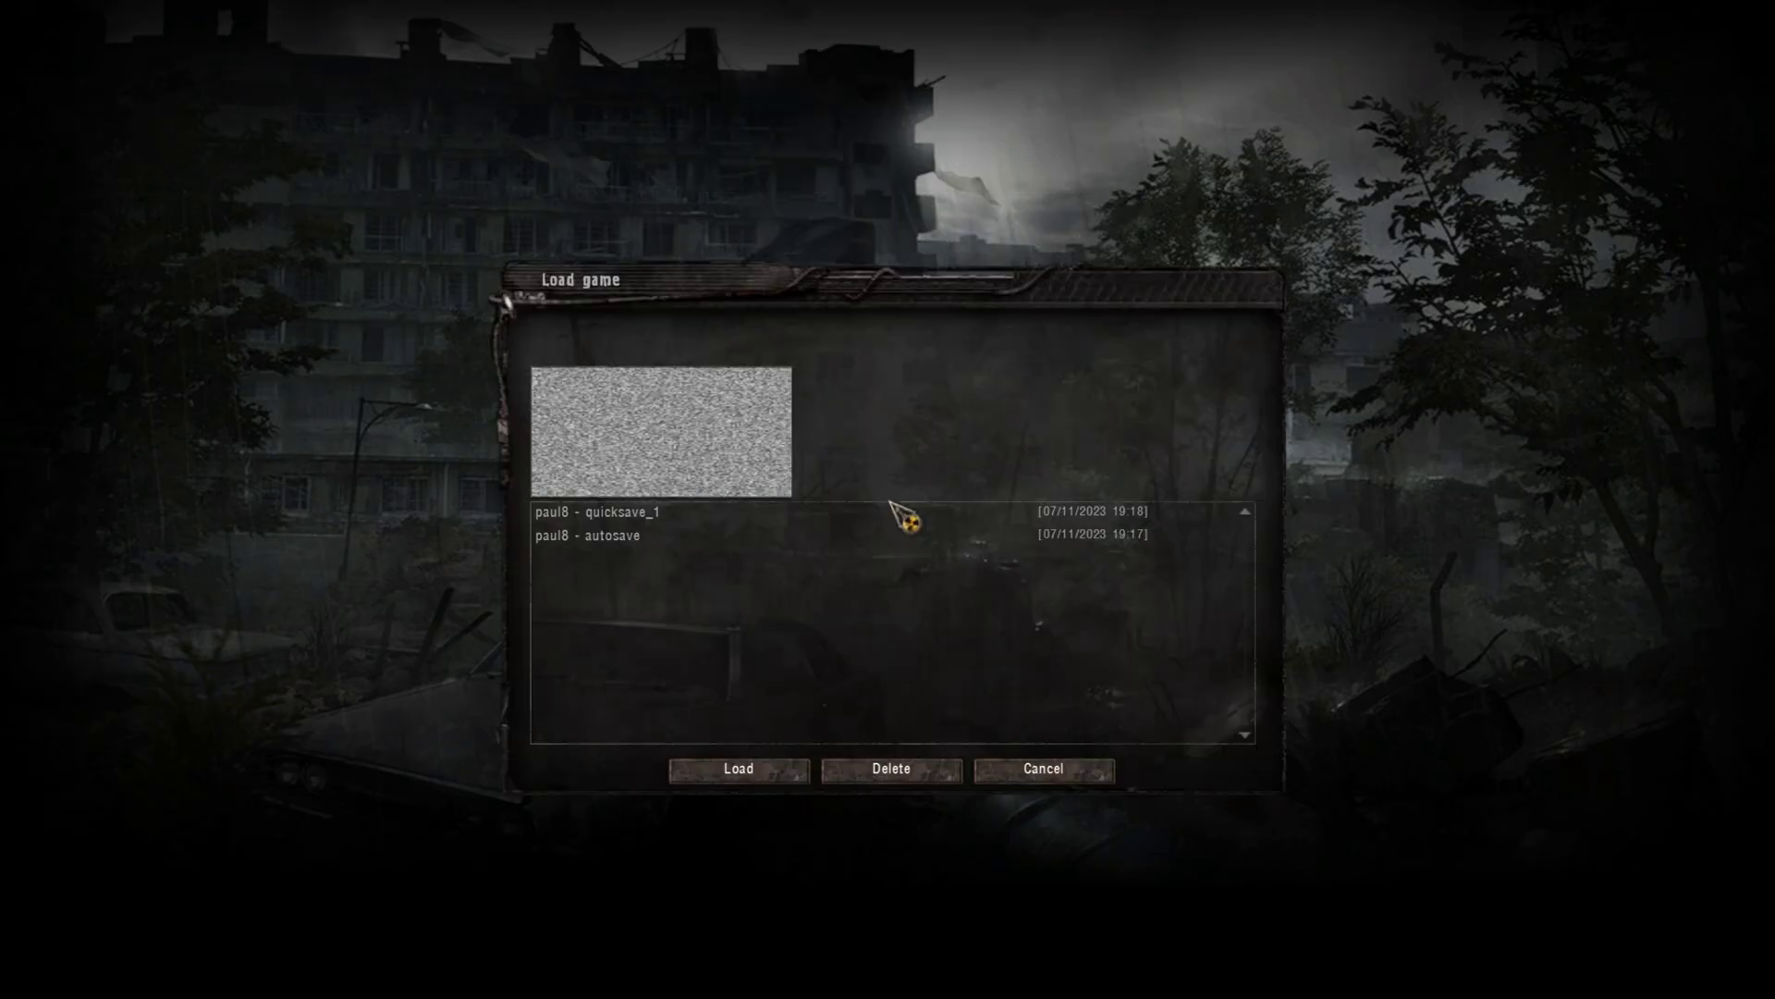
left_click(651, 514)
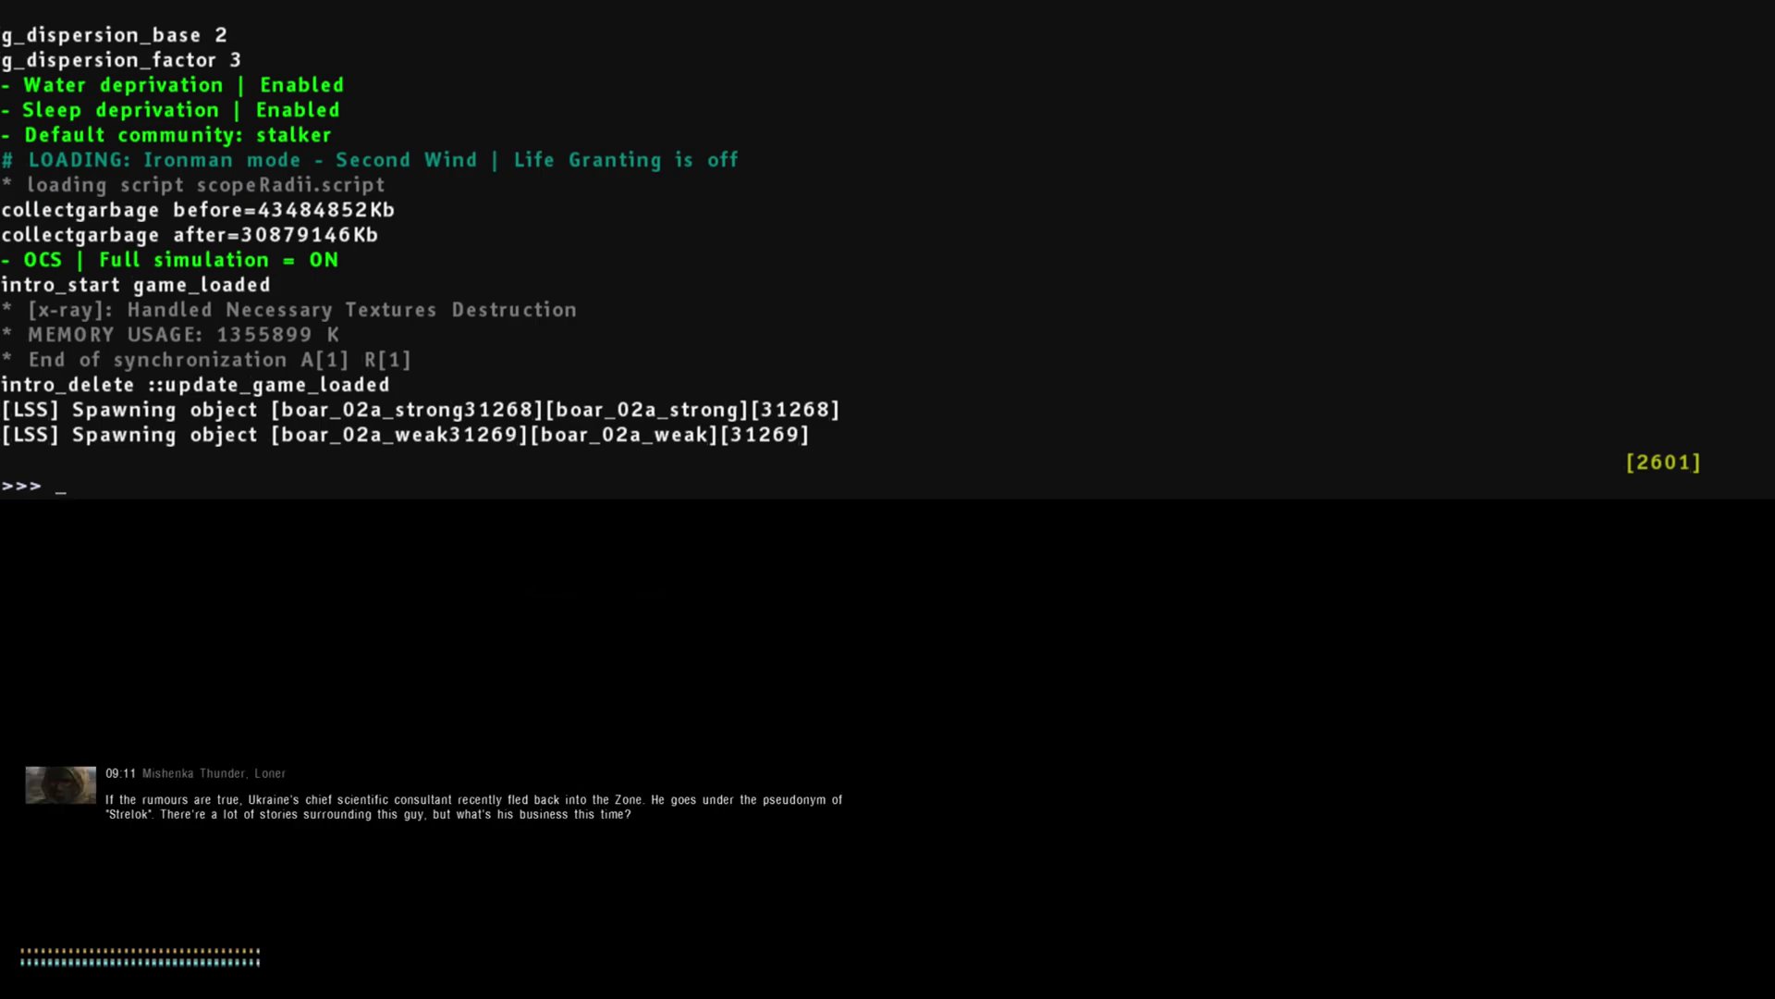
Run 'cfg_load grading_default' in the console to load grading_default.ltx.
type("cfg")
key("Down")
key("Return")
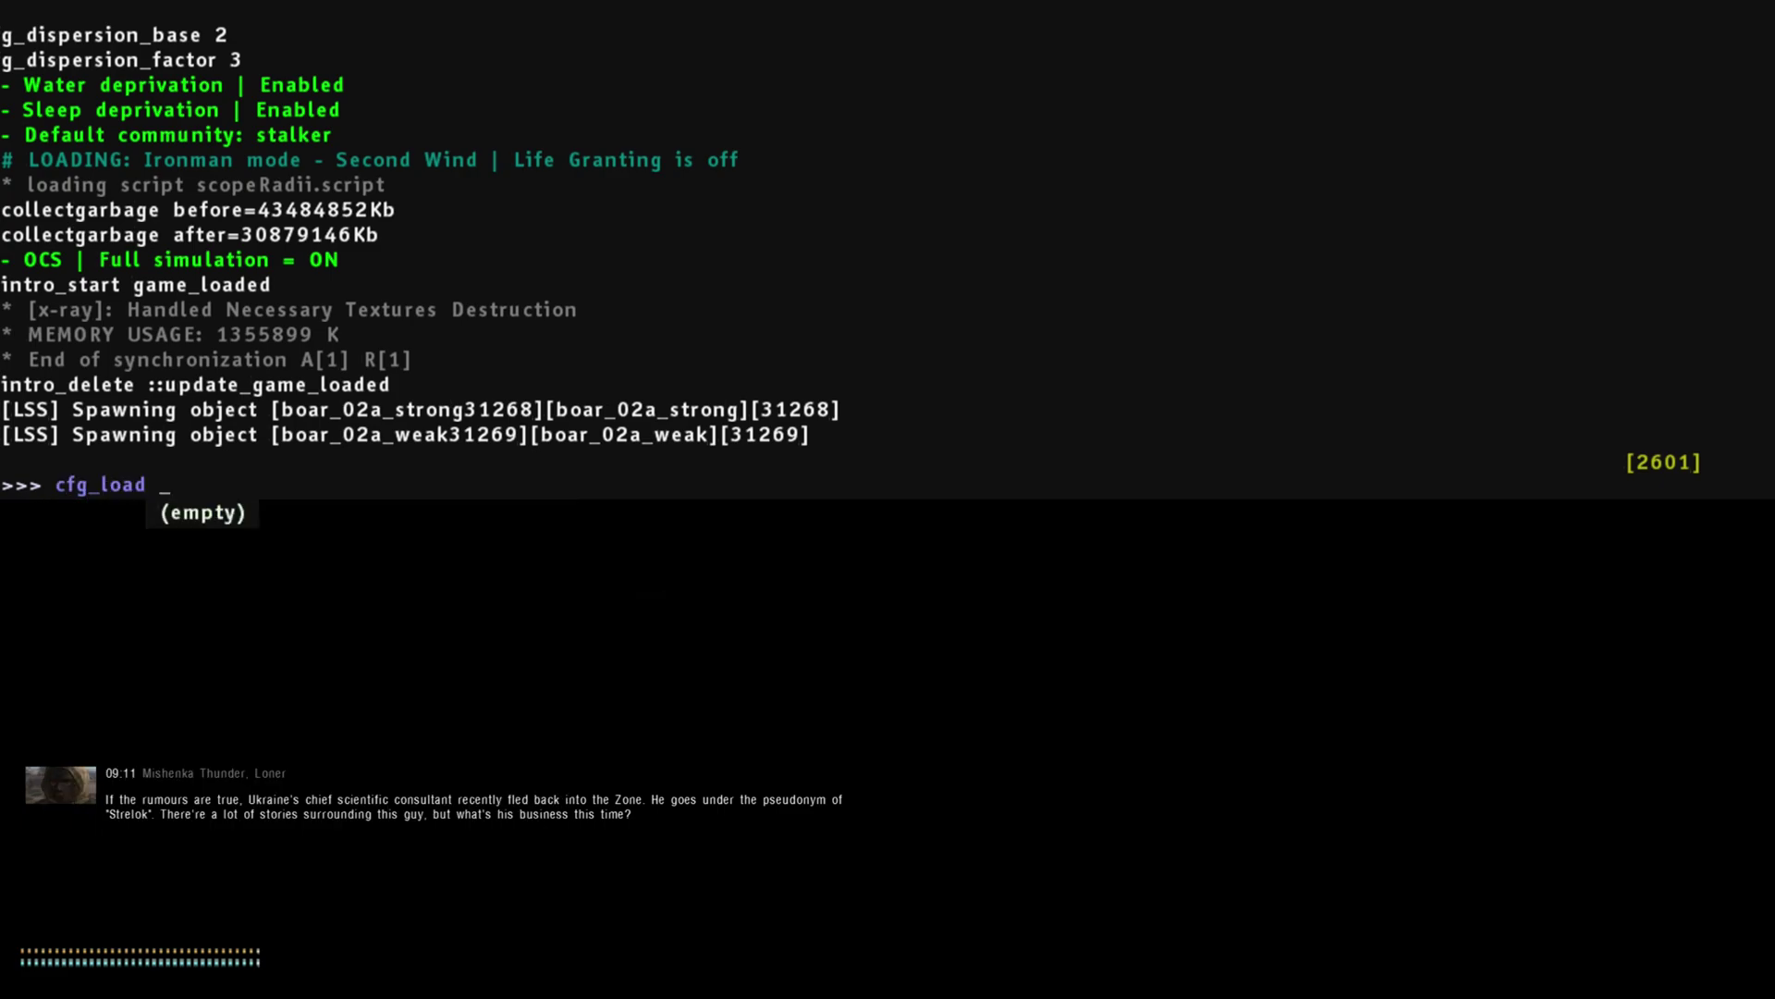
type("grading_")
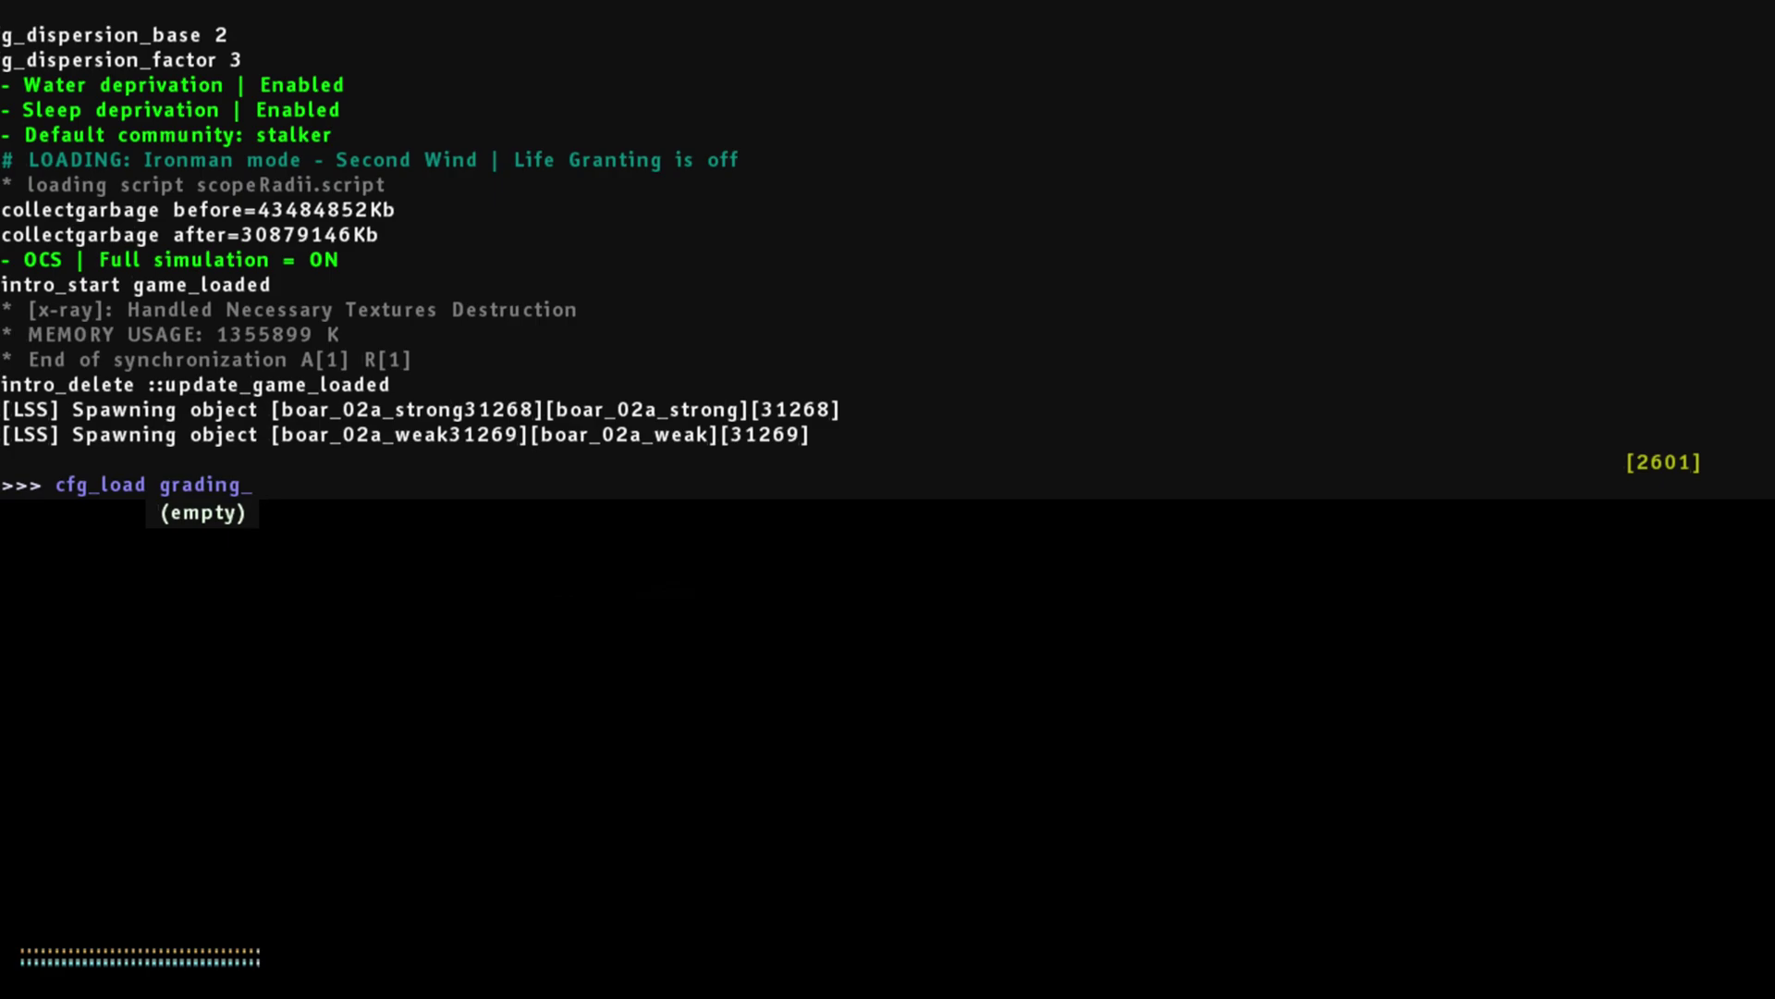
type("default")
key("Return")
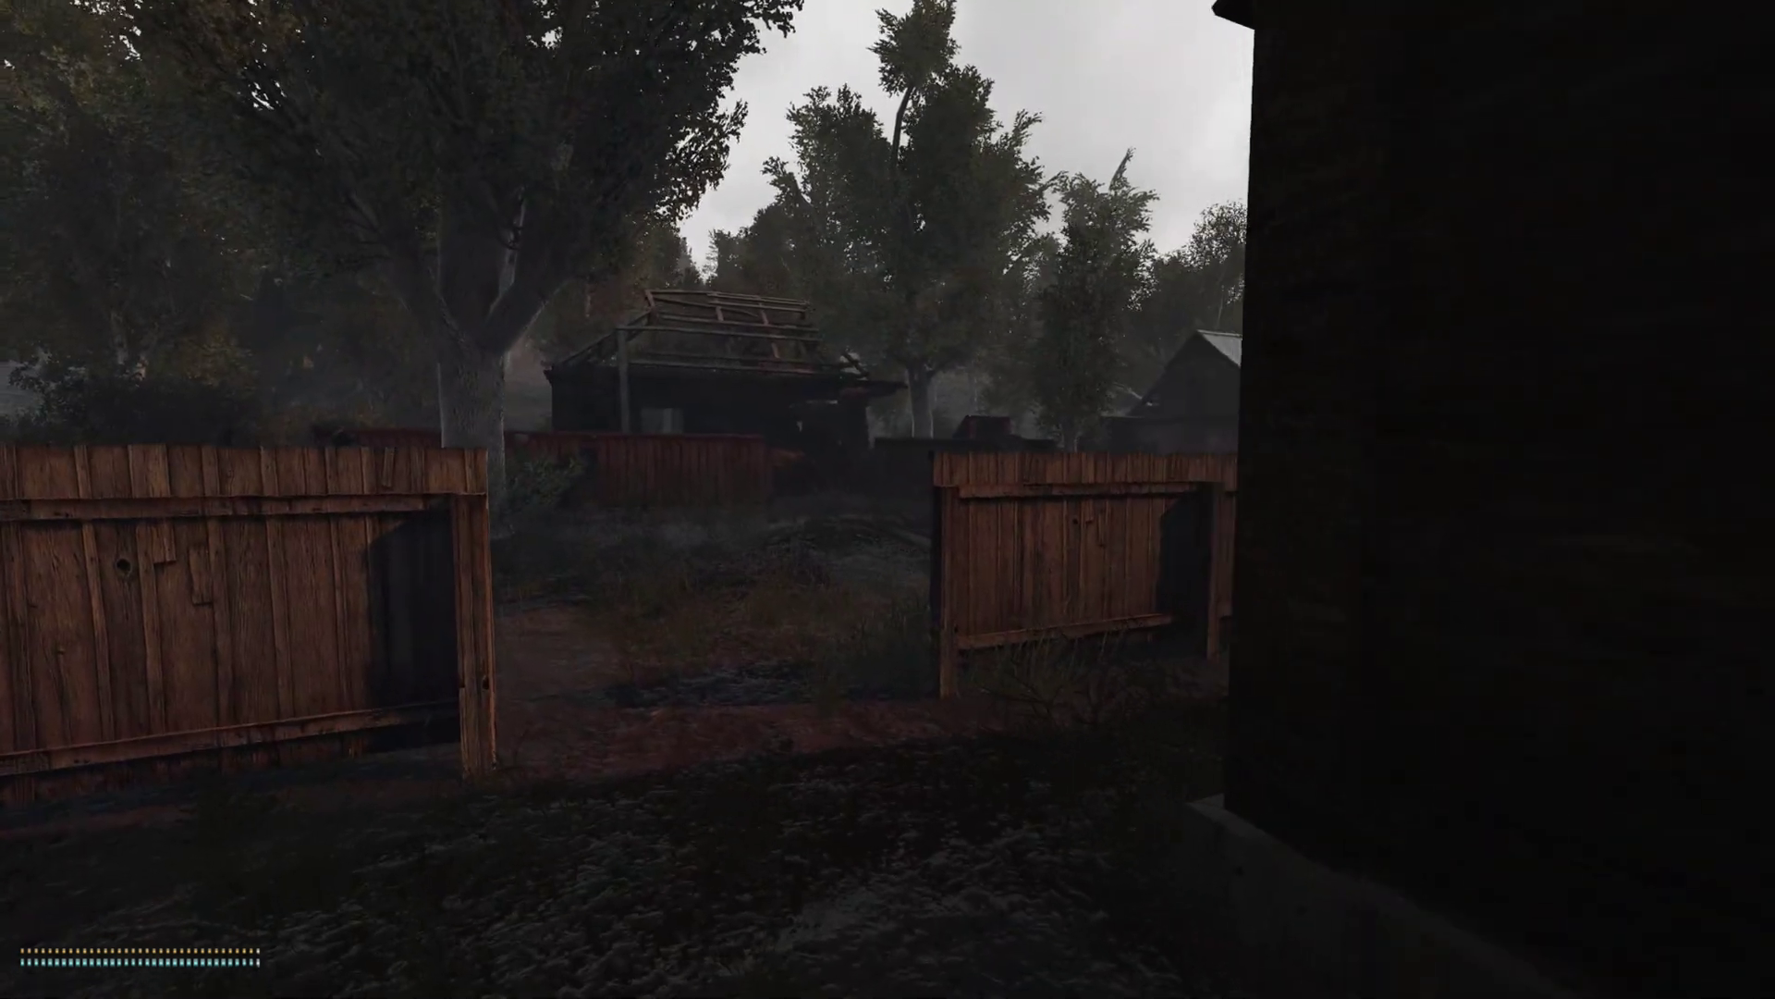
Walk out of the house through the fences toward the village road to preview the shaders.
key("w")
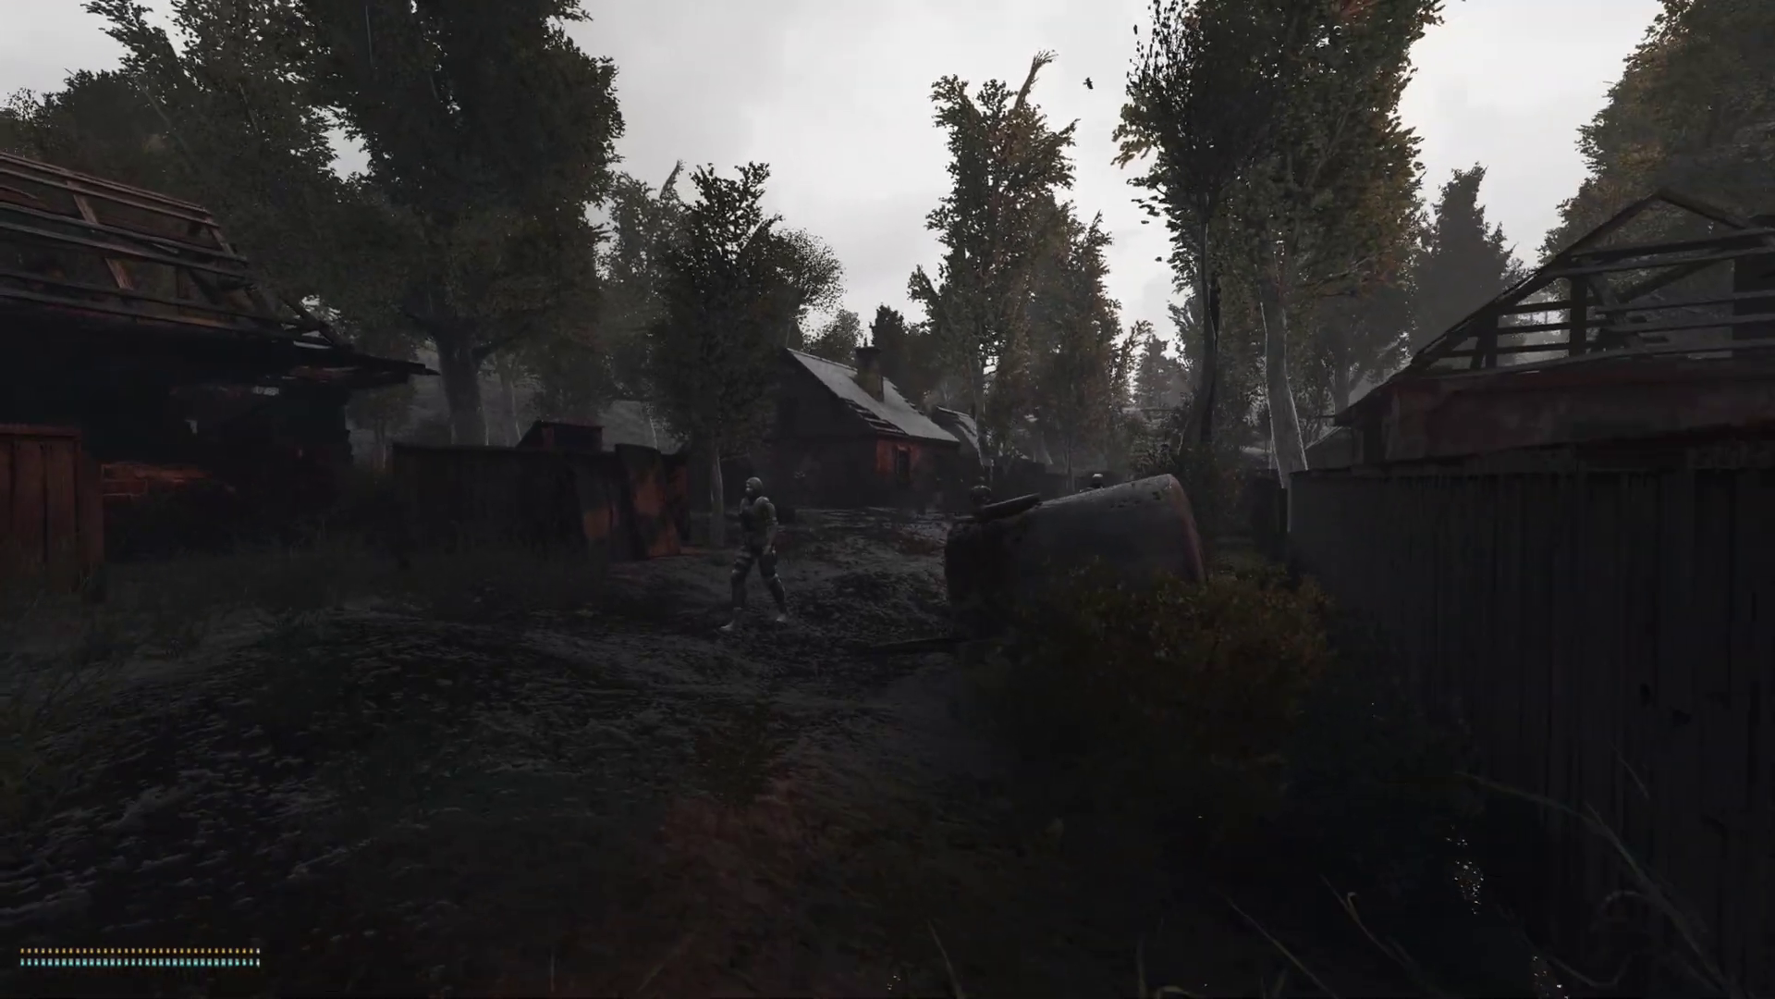
key("w")
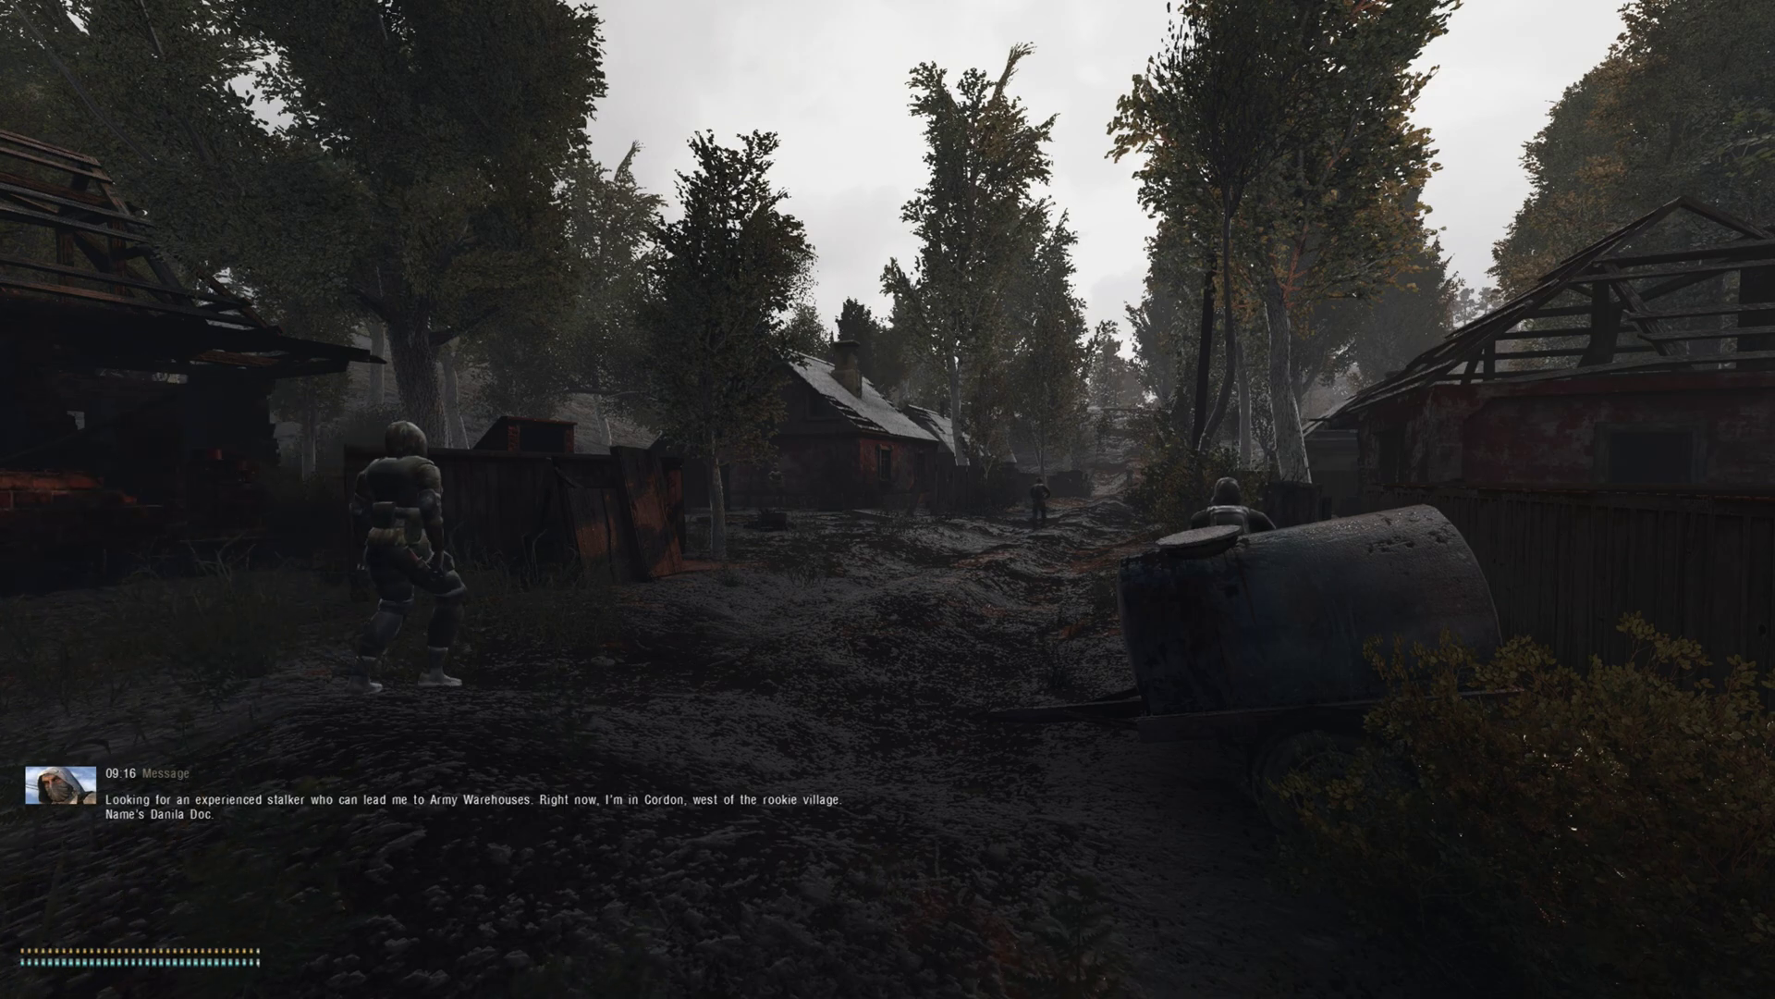
mouse_move(888, 499)
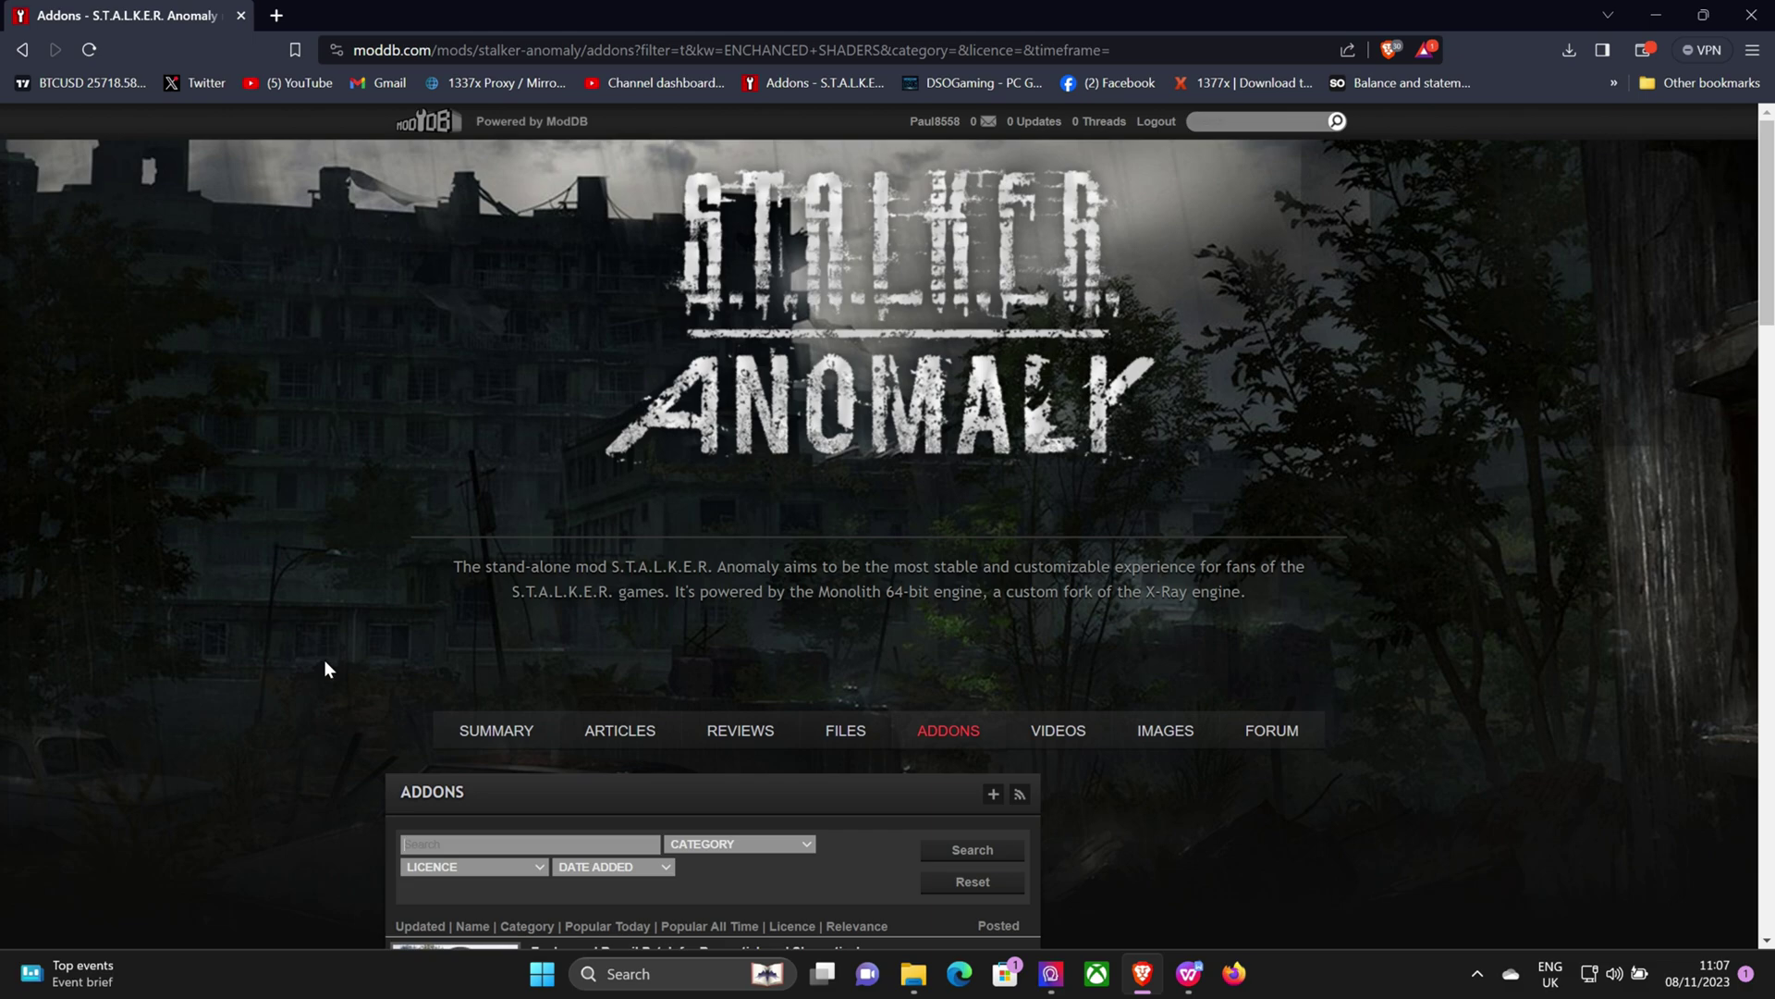
Search addons for 'SCREEN SPACE SHADERS', open the Update 18.1 page and scroll to its download details.
left_click(440, 841)
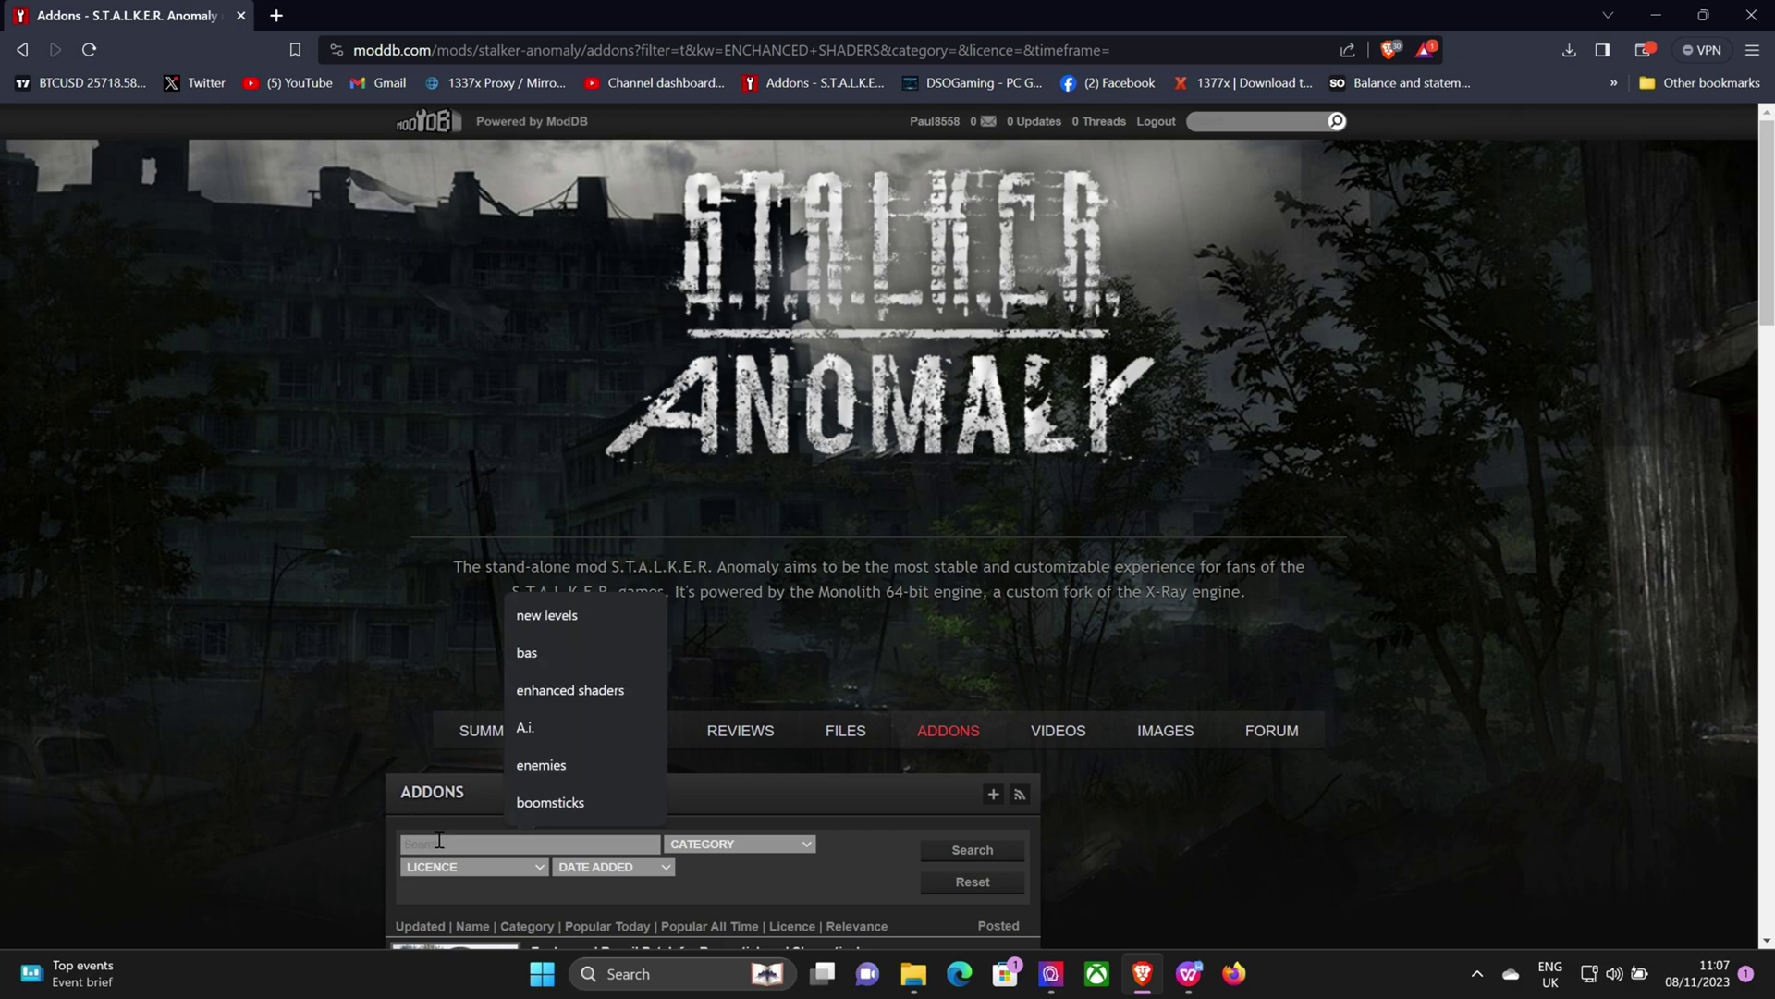
type("SCRE")
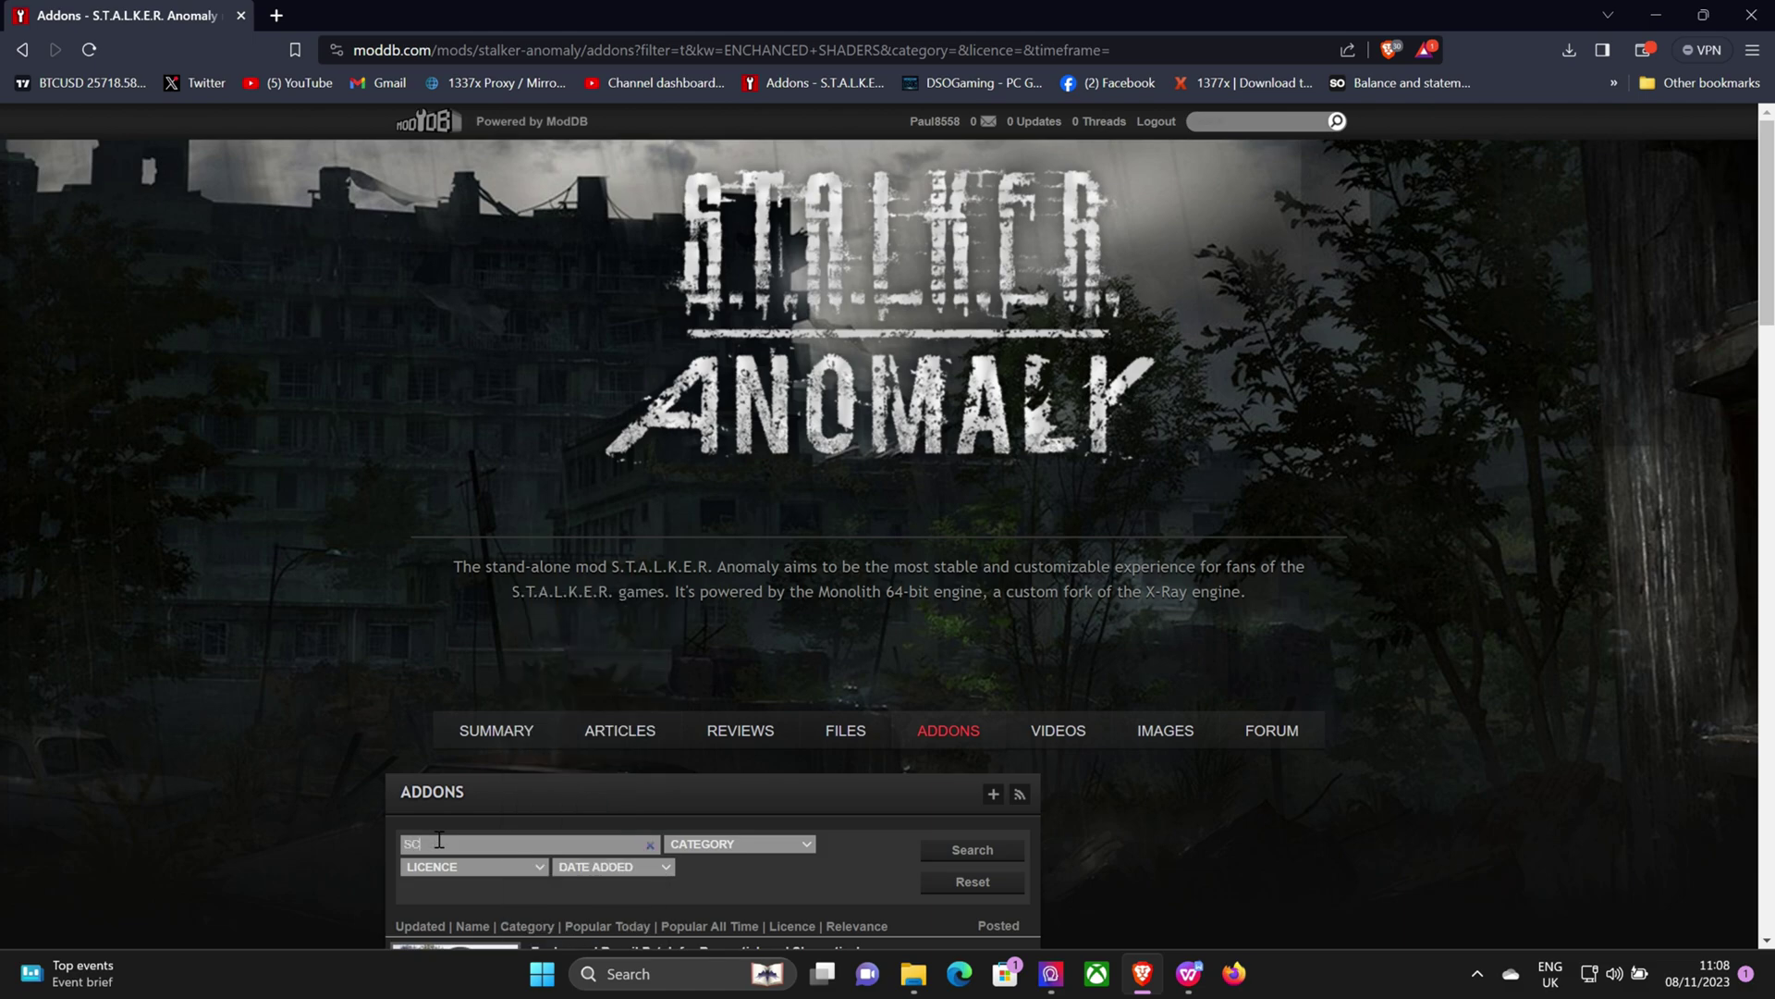
type("EN SPACE SHADERS")
key("Return")
scroll(318, 797, "down", 3)
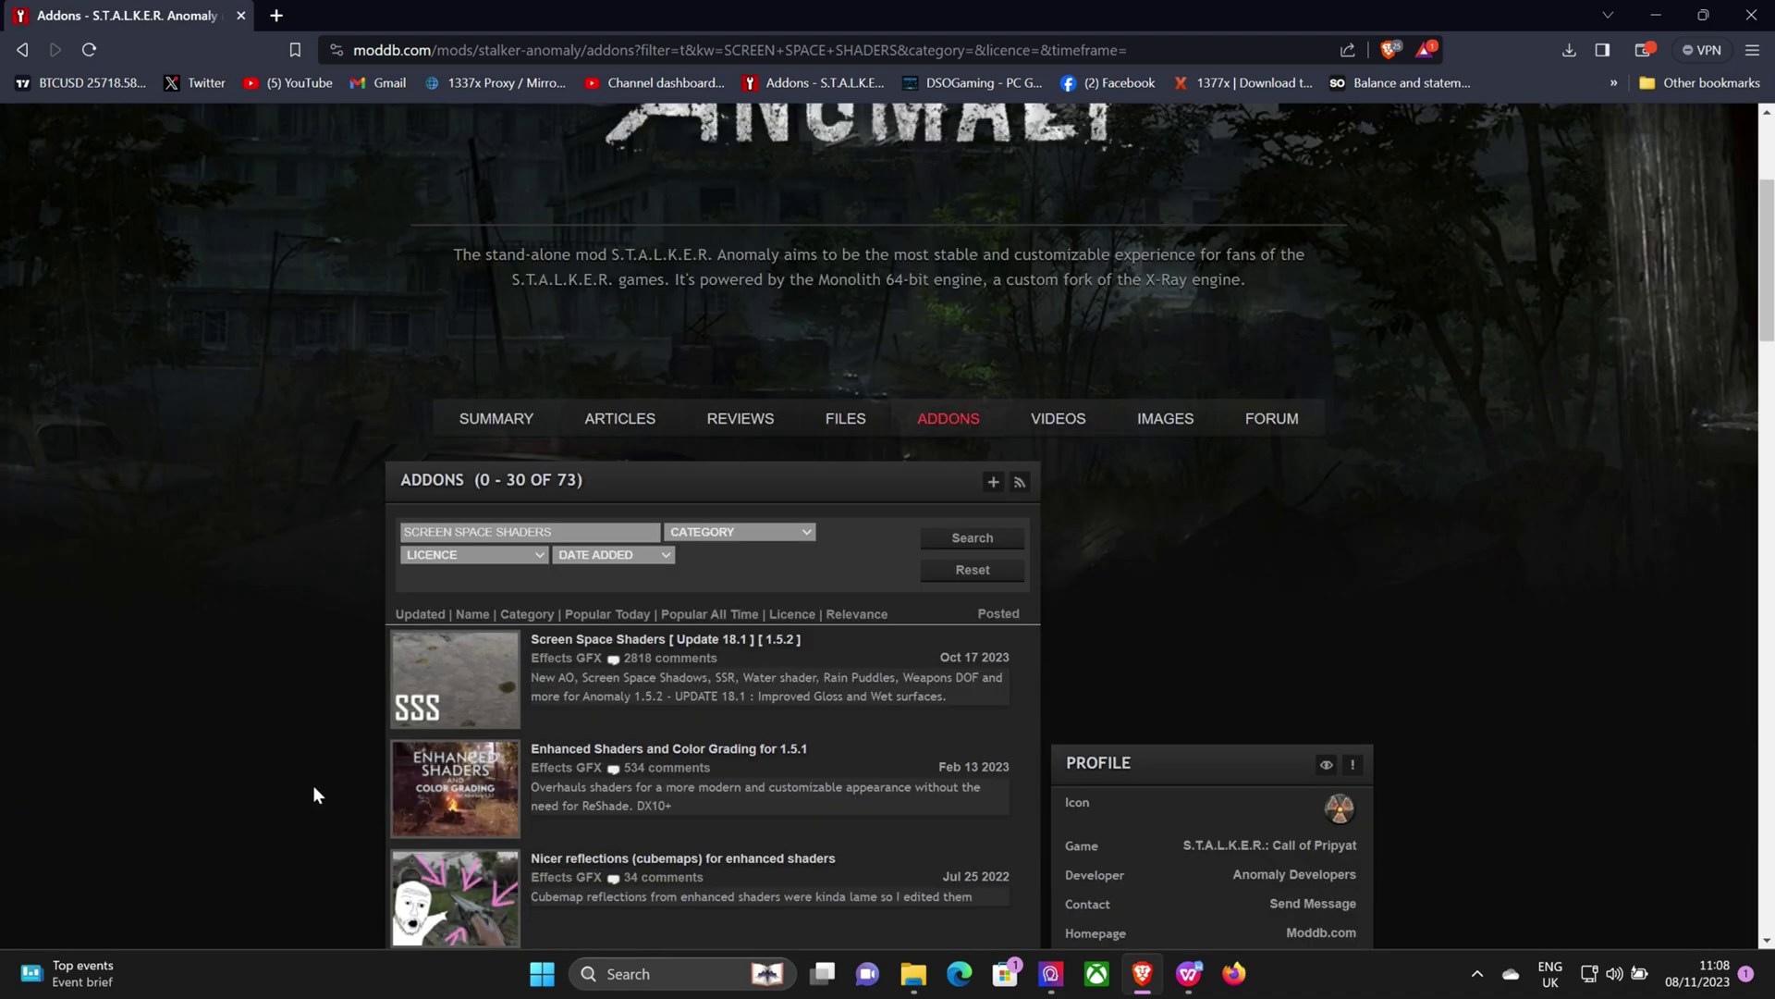
left_click(652, 648)
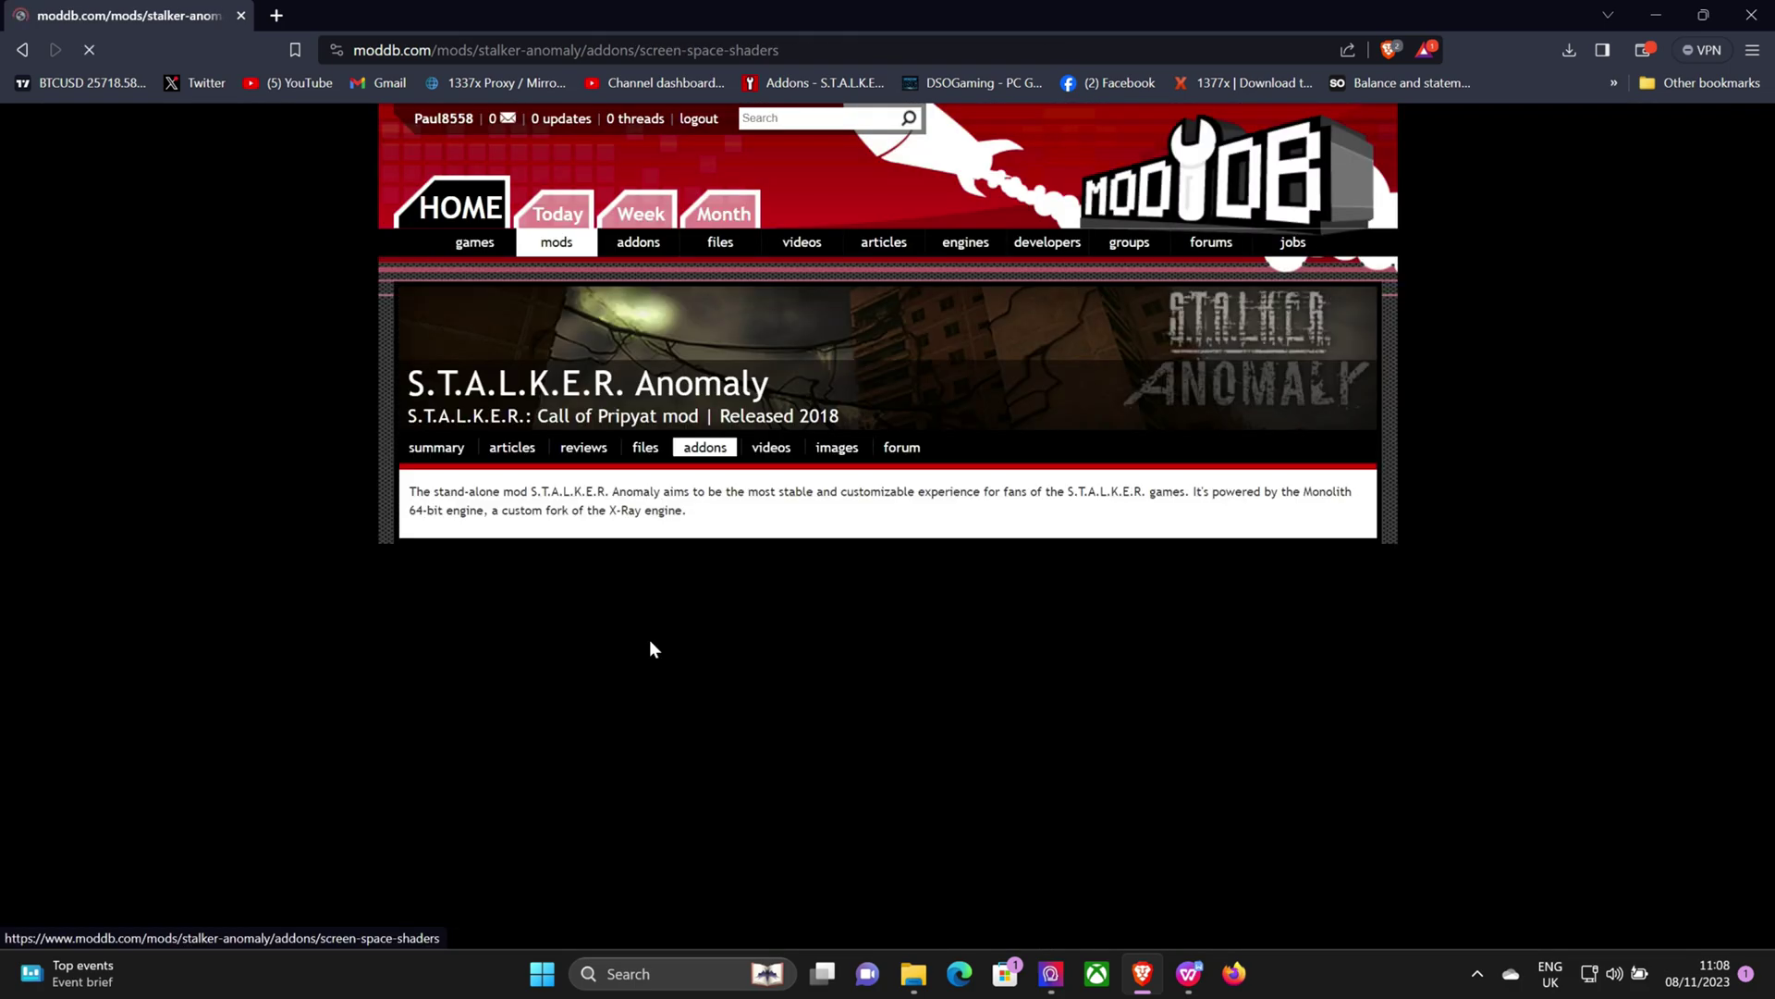
scroll(357, 729, "down", 3)
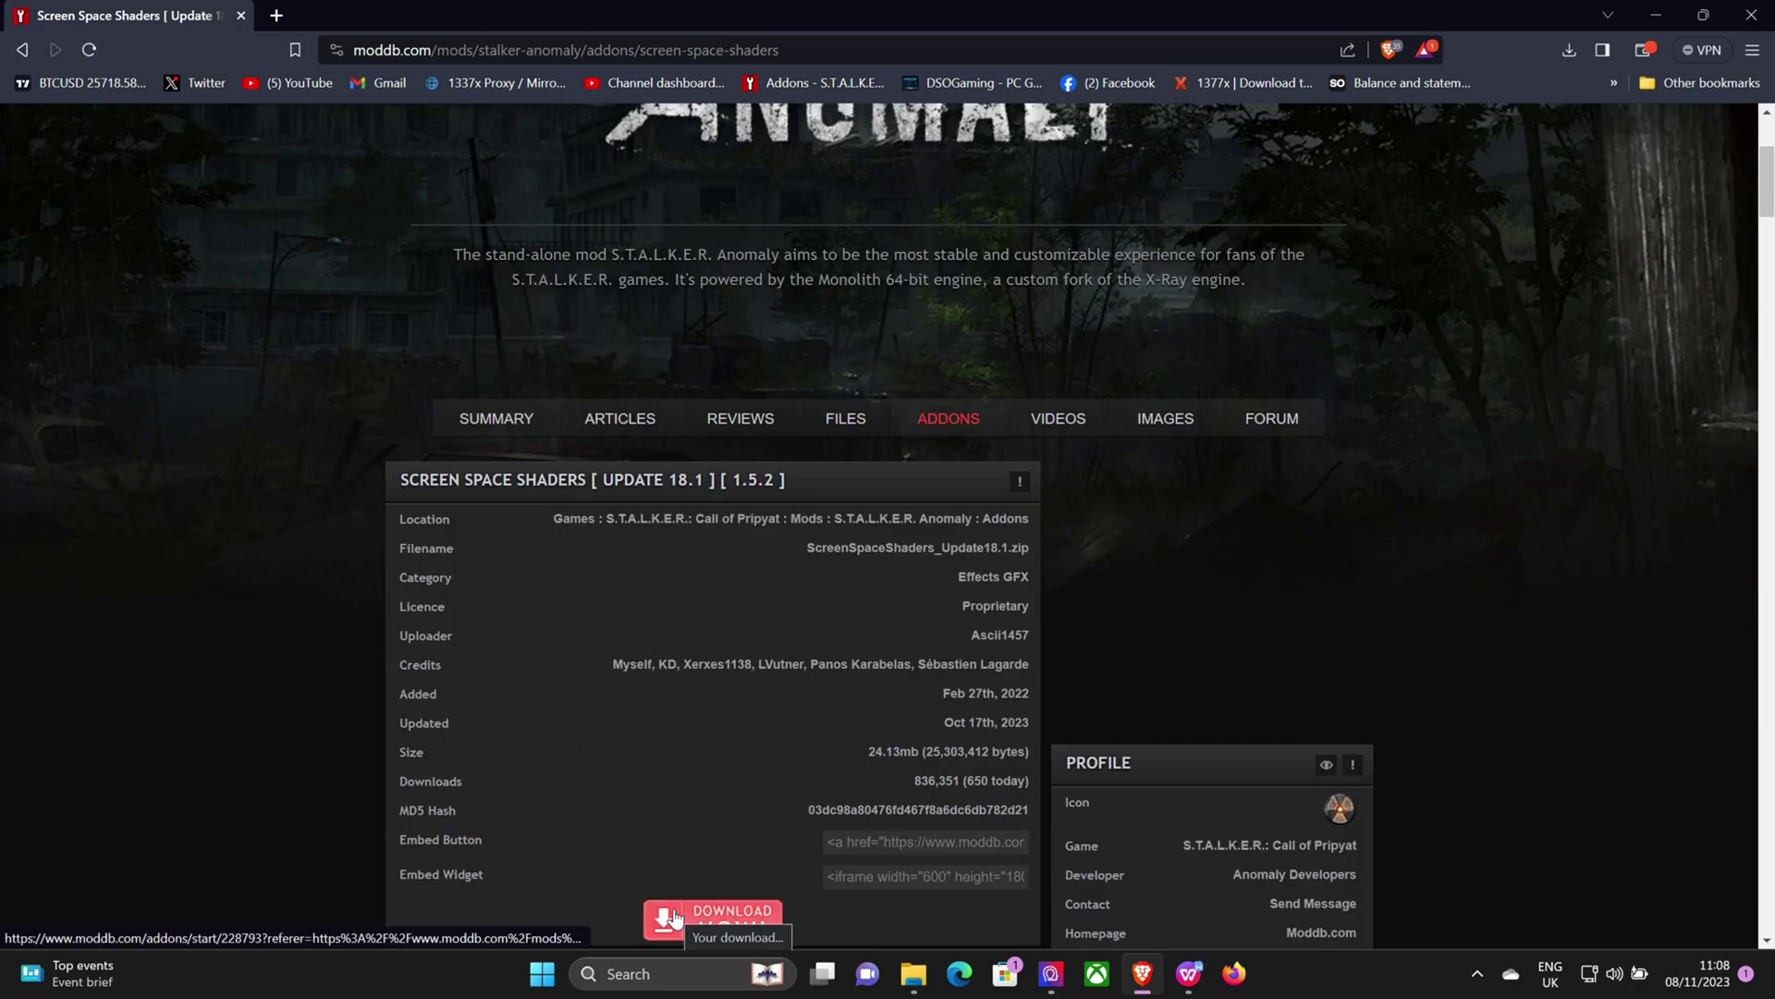
Minimize the browser and open STALKER FILES › SCREEN BASED SHADERS 18.1 beside the game folder.
left_click(1655, 15)
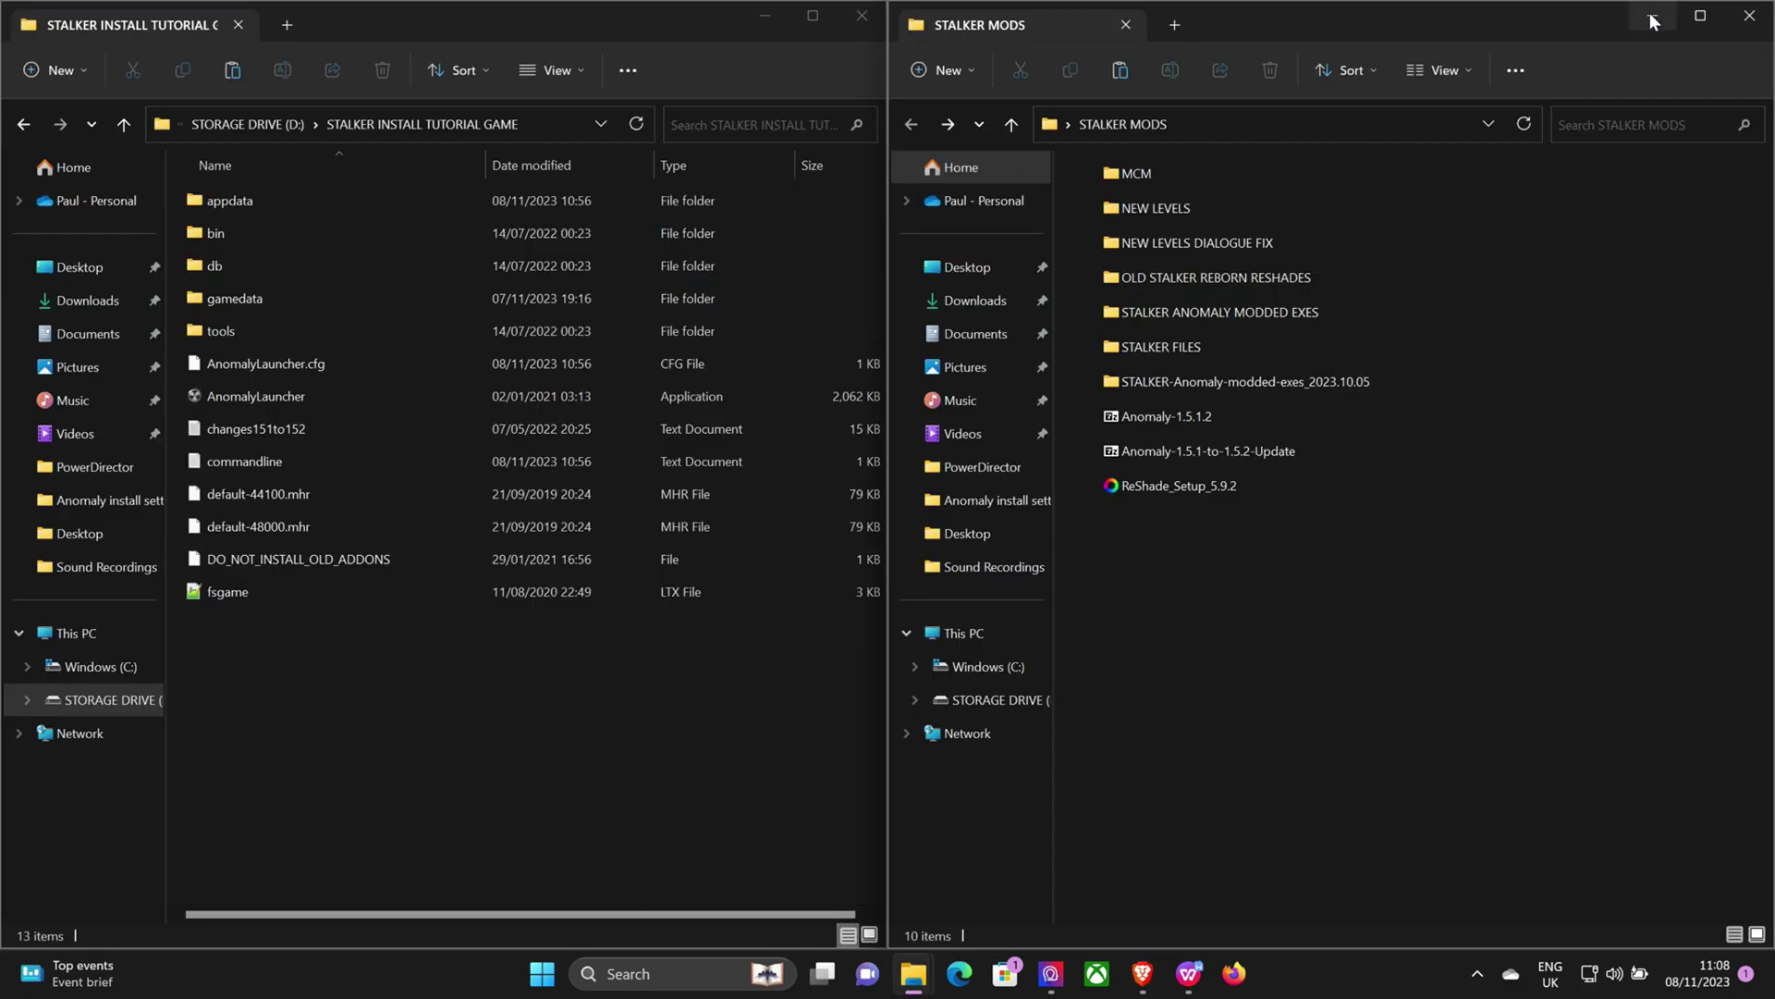
double_click(1186, 347)
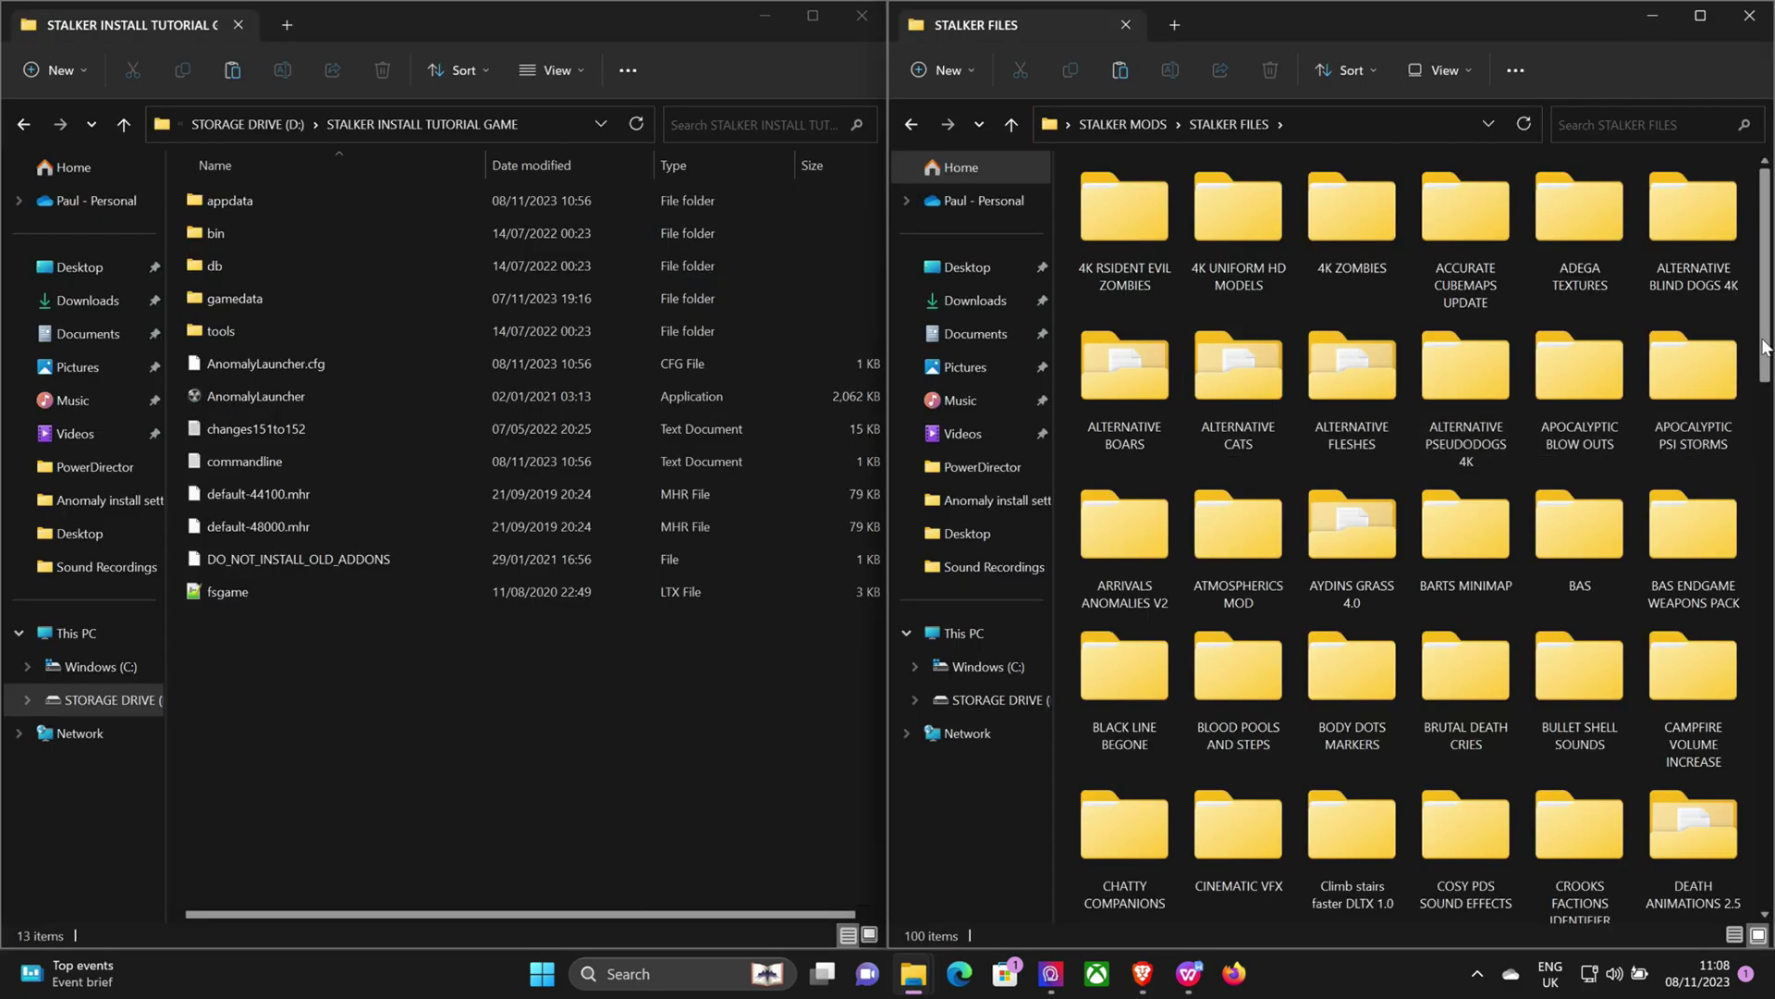
left_click_drag(1769, 352, 1771, 713)
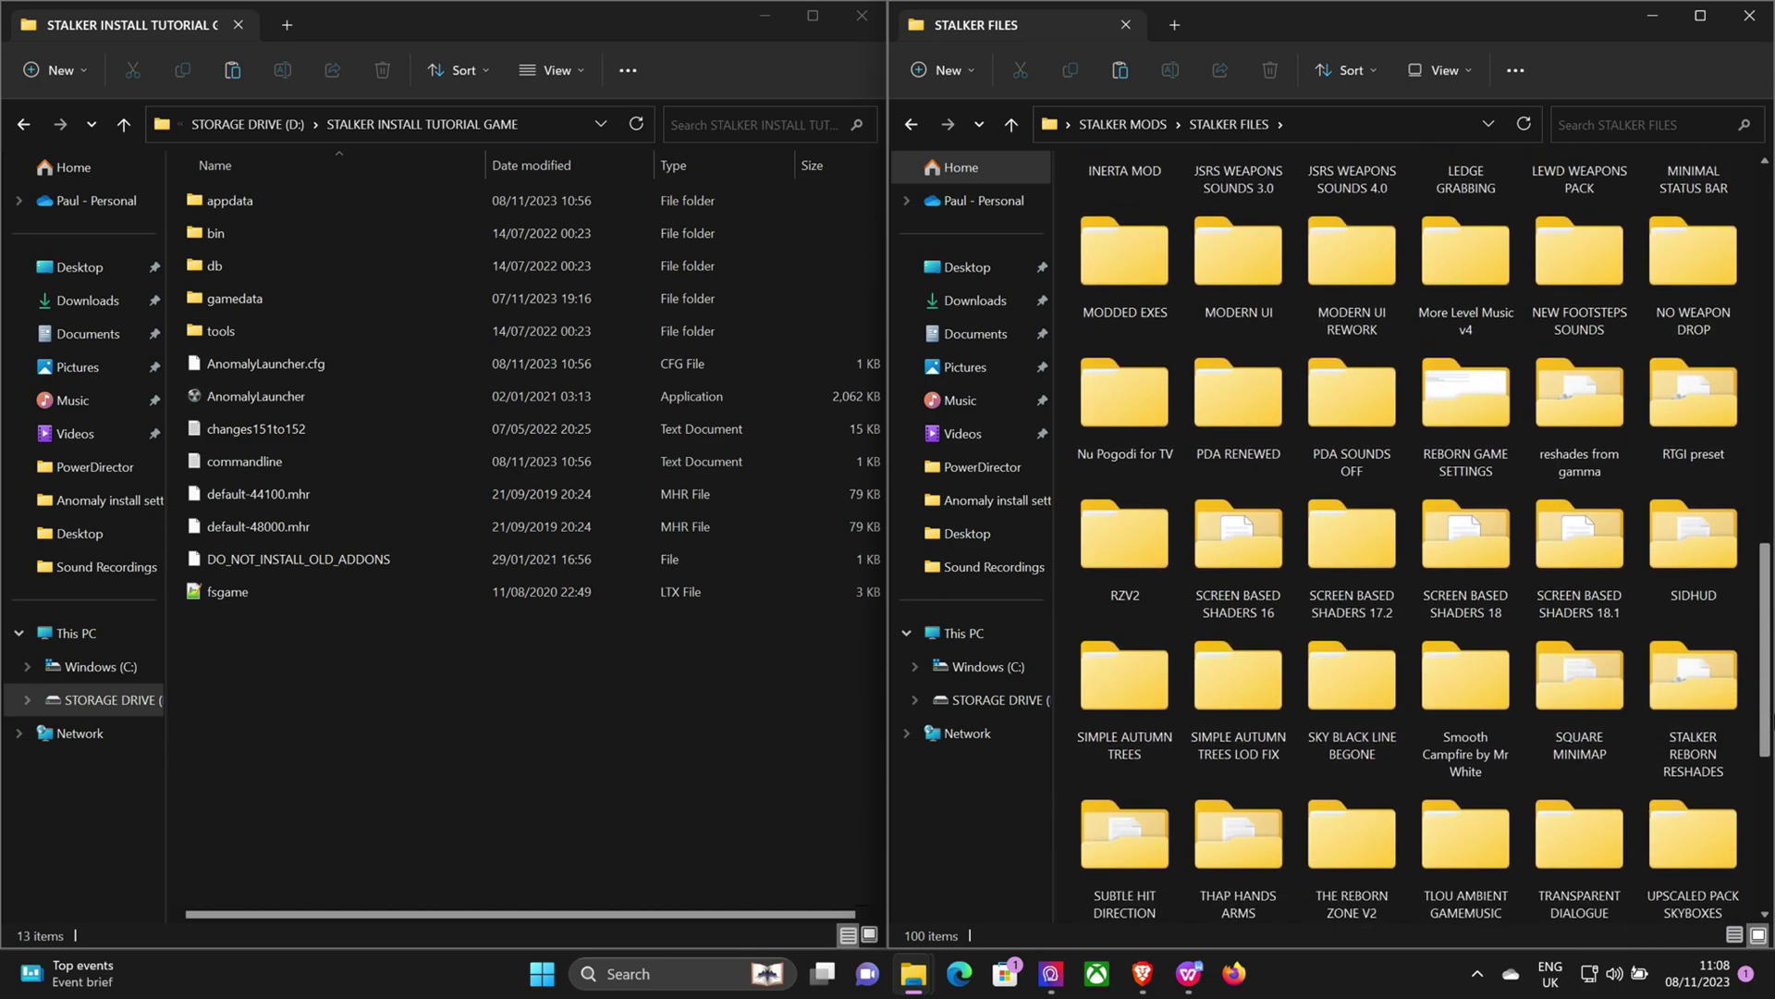
double_click(1594, 561)
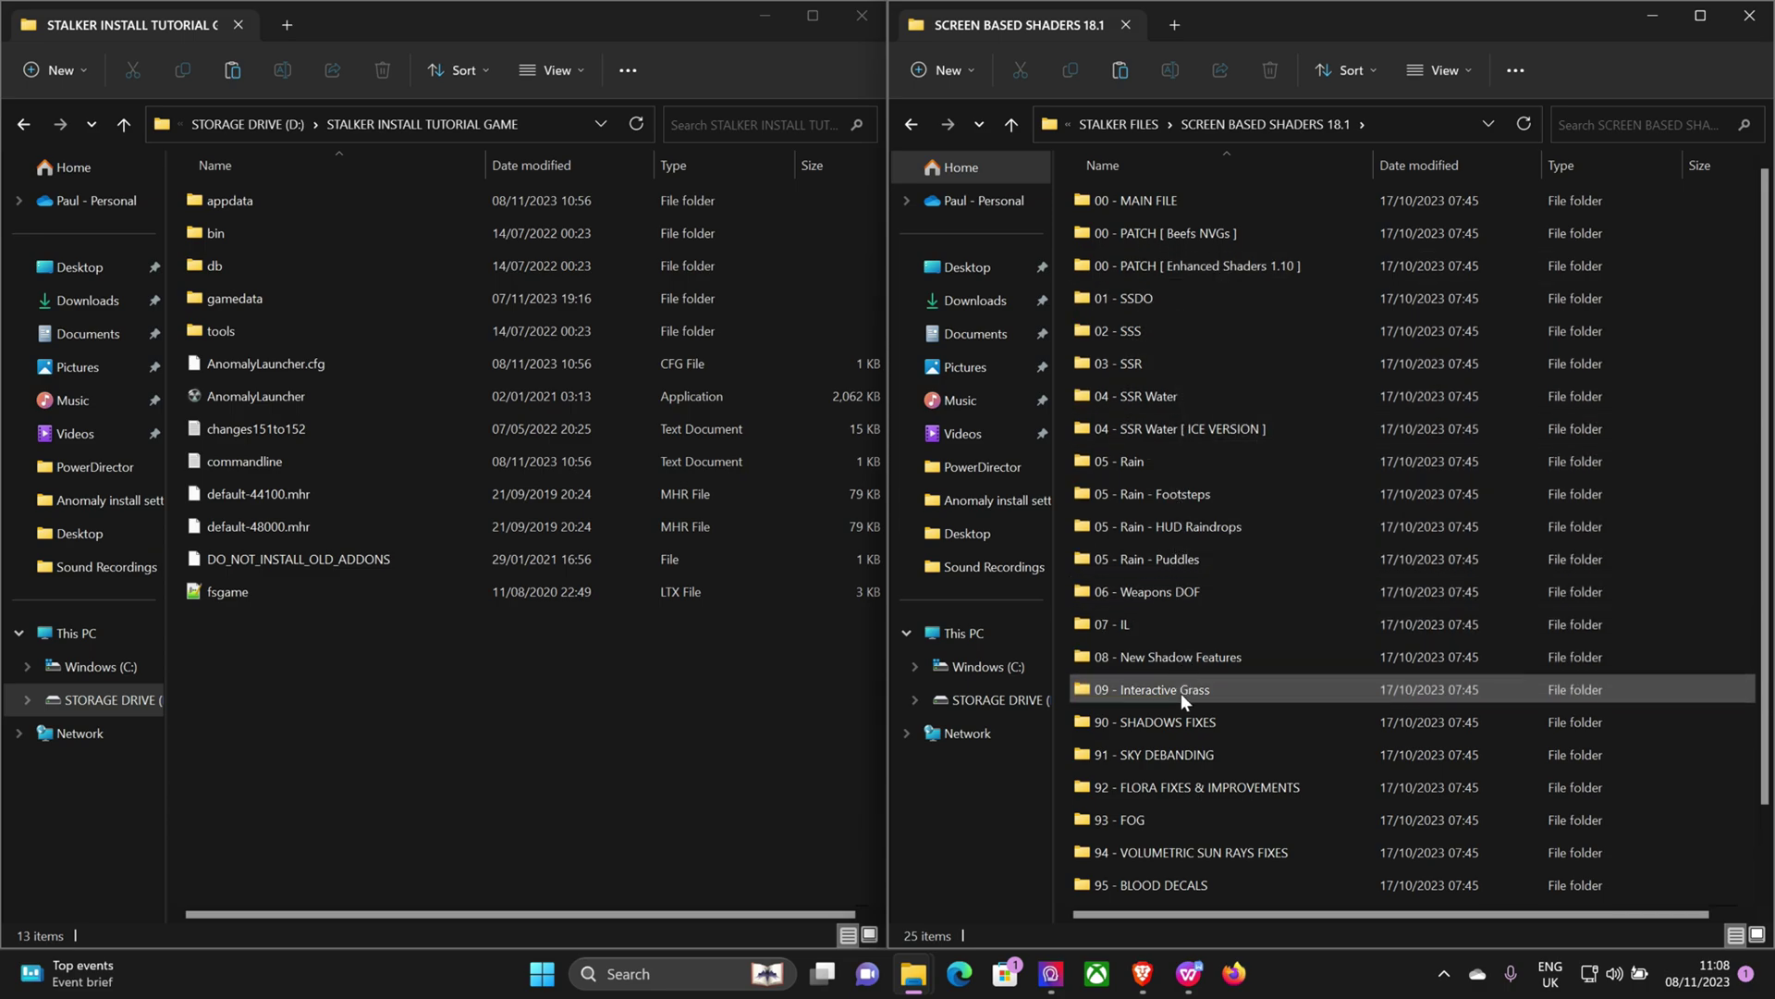
scroll(1179, 813, "down", 2)
scroll(1173, 833, "up", 2)
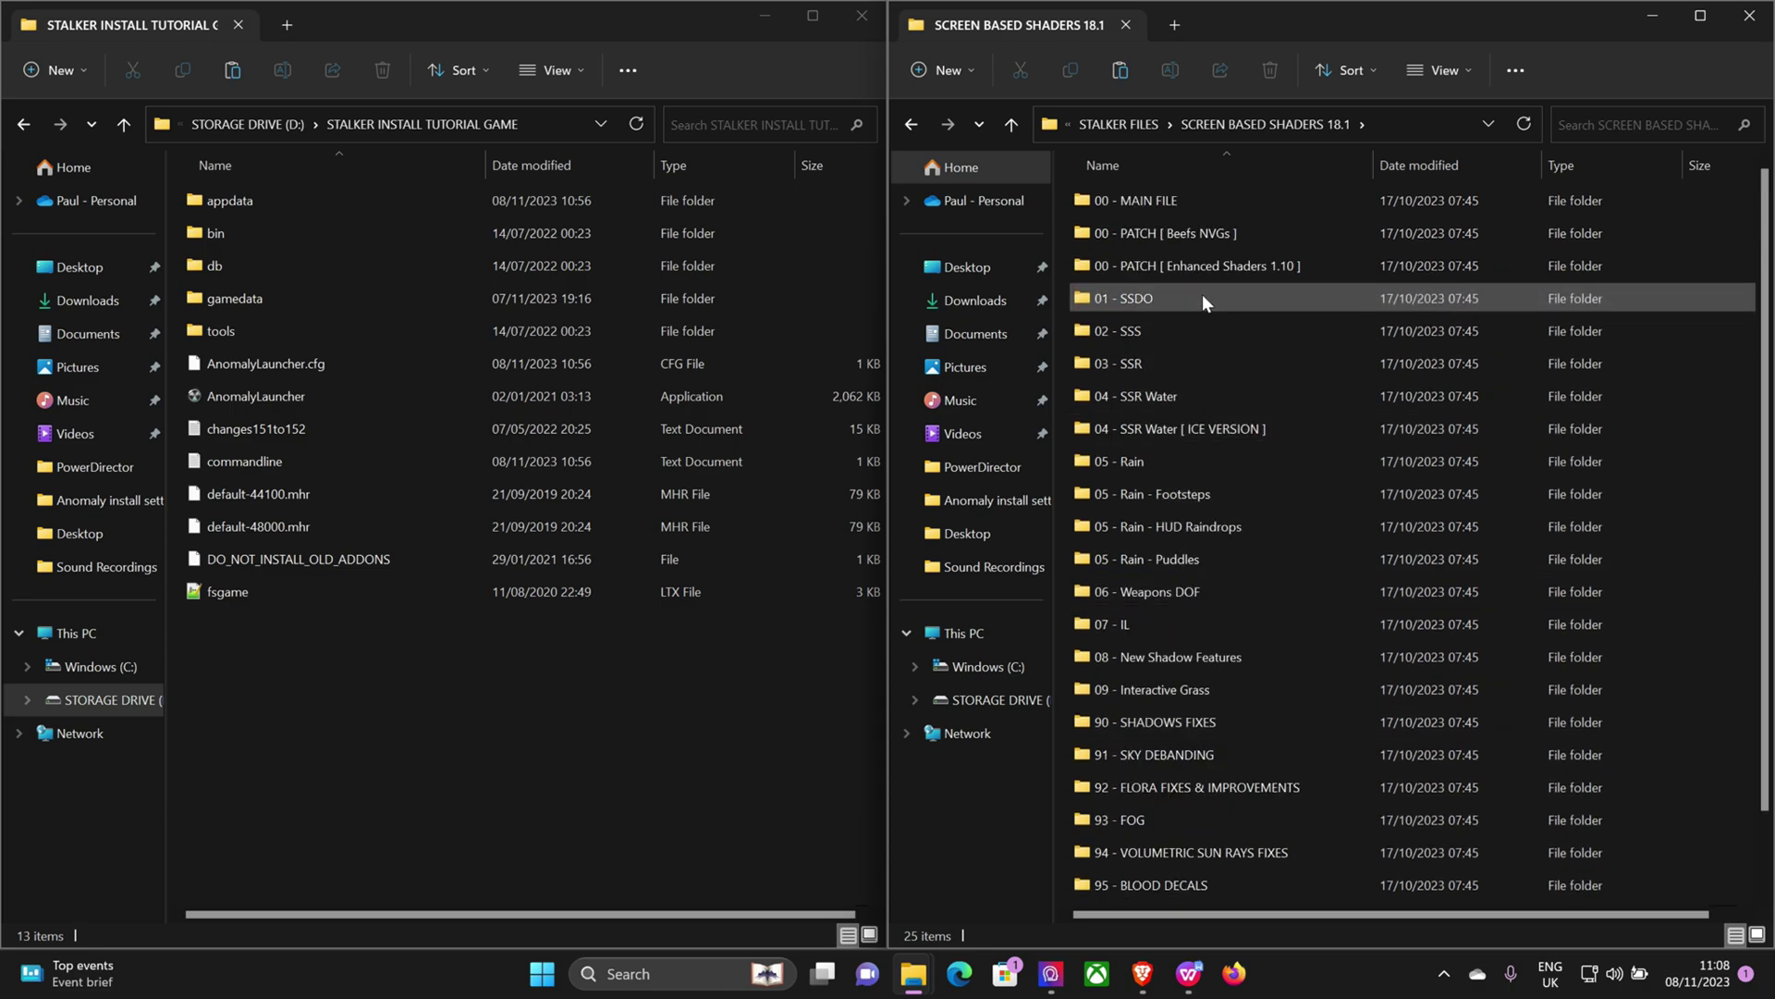
Copy the 00 - MAIN FILE gamedata into the game folder, replacing existing files.
left_click(1135, 205)
double_click(1135, 206)
left_click(1141, 204)
left_click(479, 729)
left_click(232, 70)
left_click(749, 444)
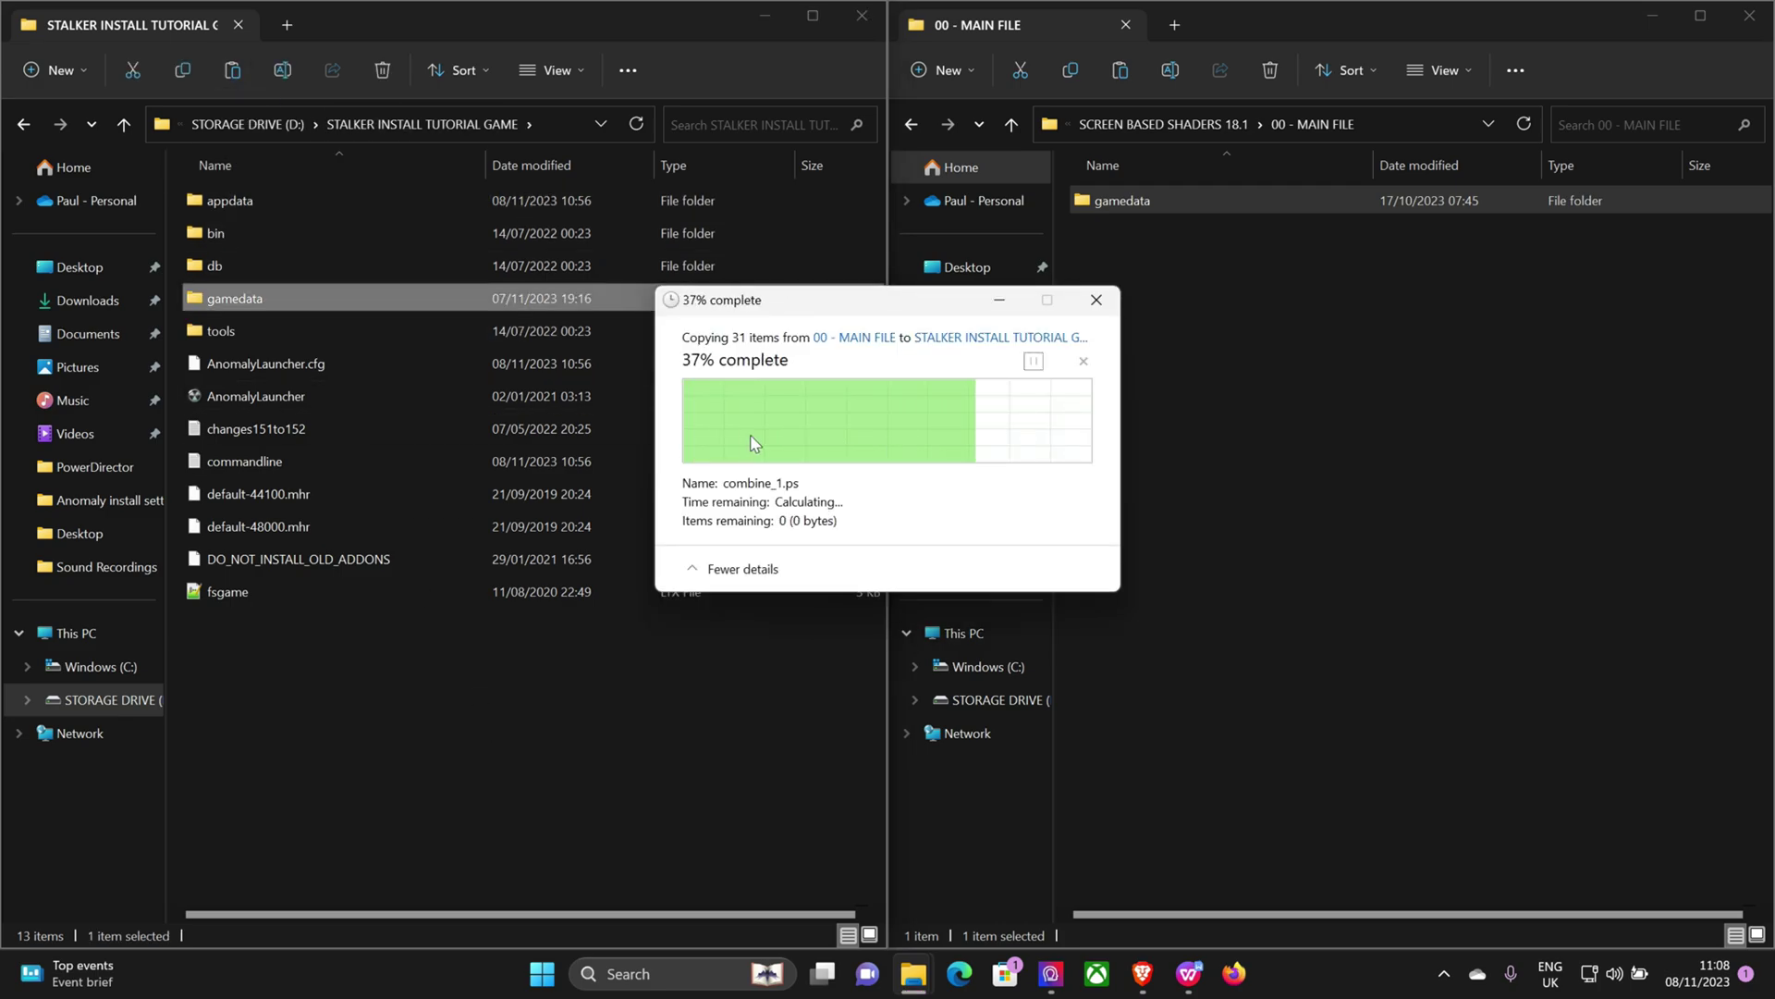
Copy the 00 - PATCH [ Enhanced Shaders 1.10 ] gamedata into the game folder, replacing files.
left_click(915, 122)
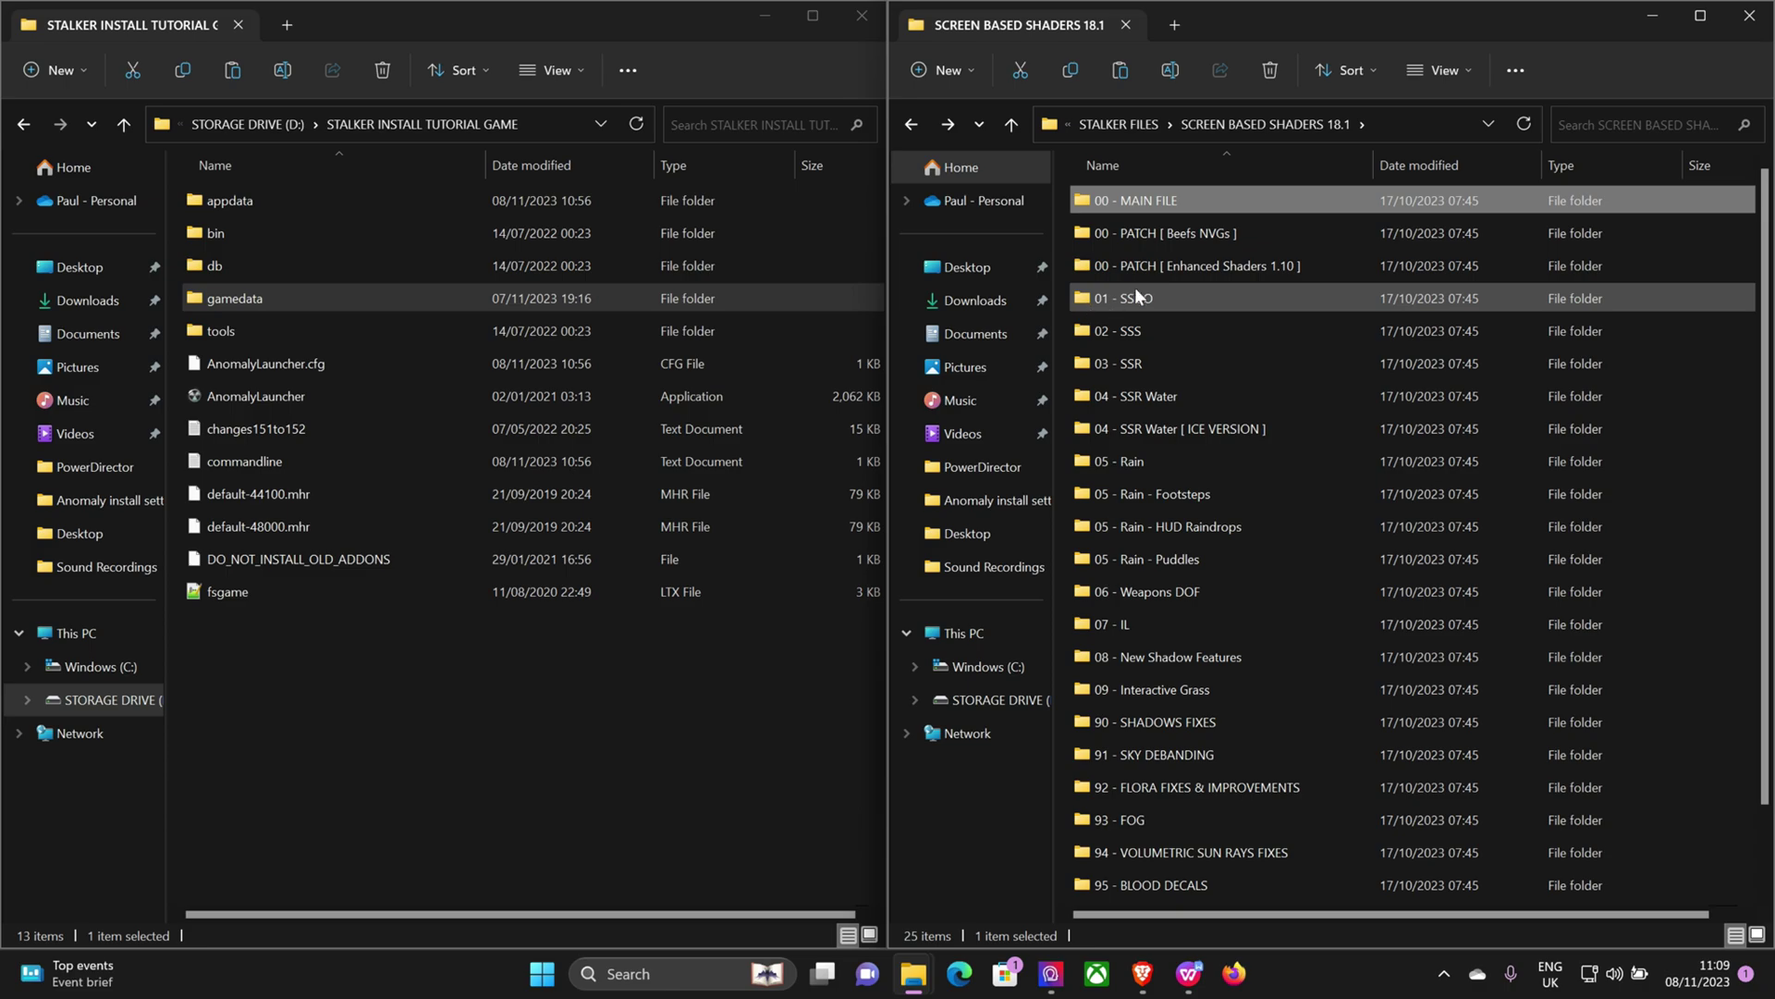
double_click(1193, 268)
left_click(1130, 206)
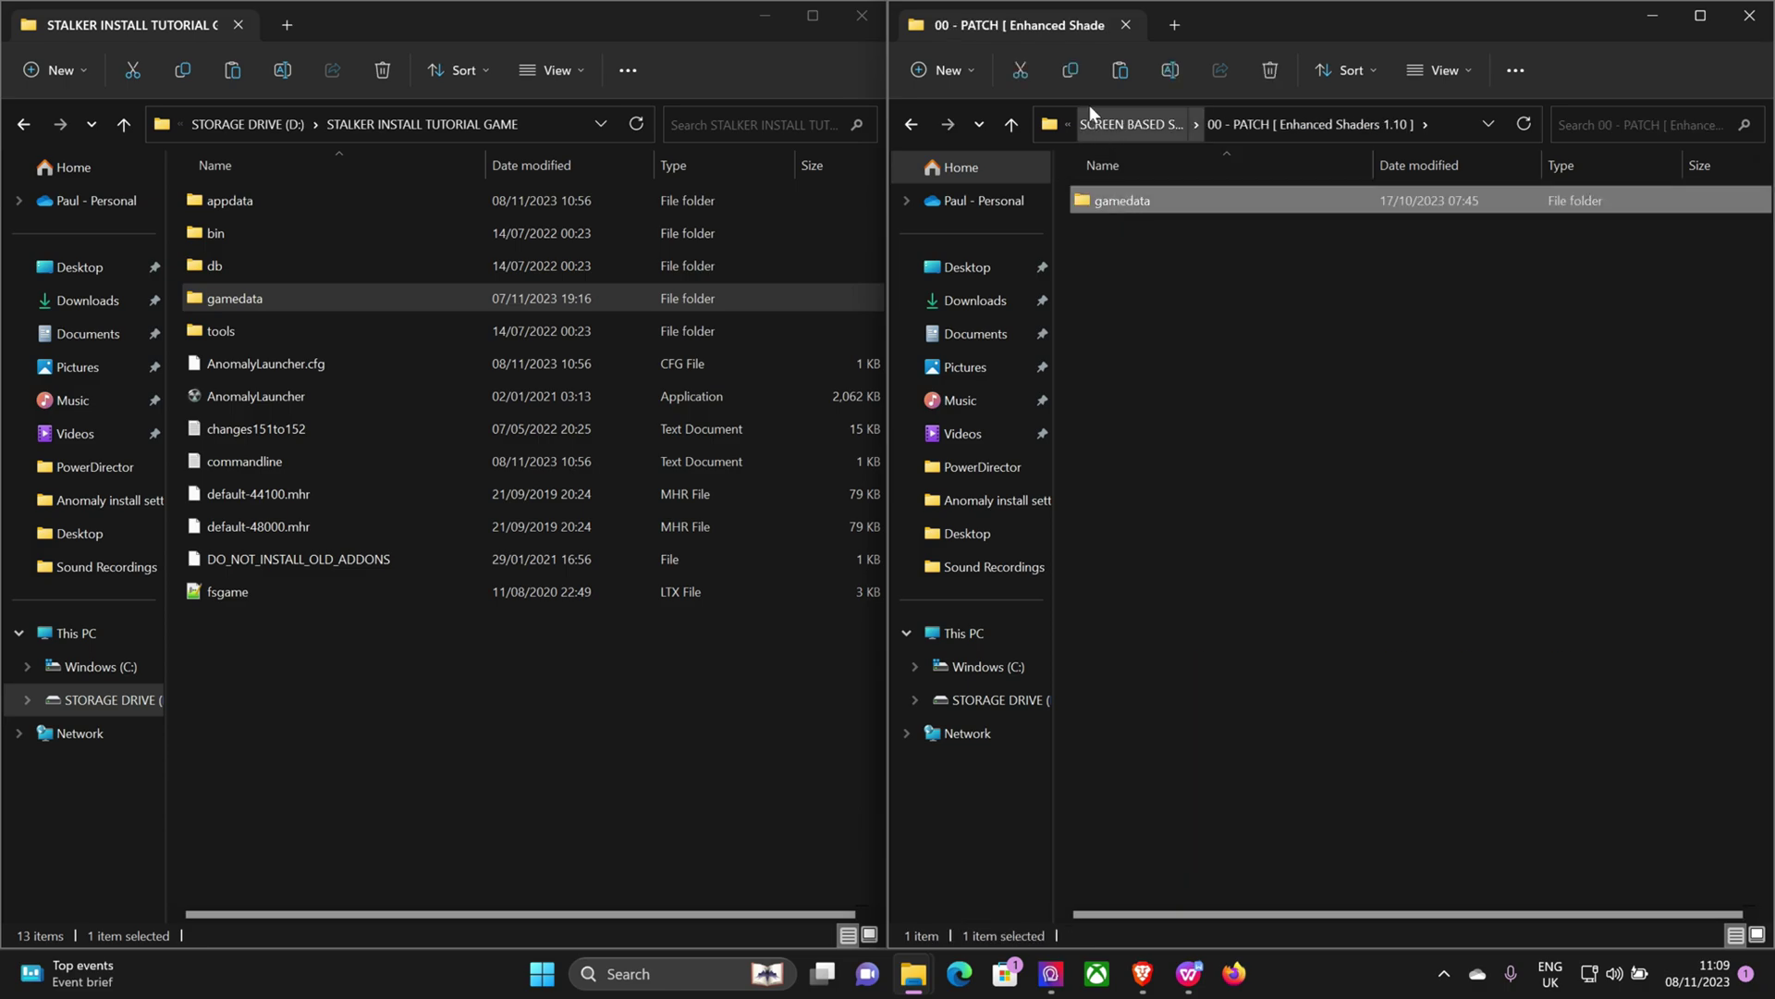
left_click(544, 755)
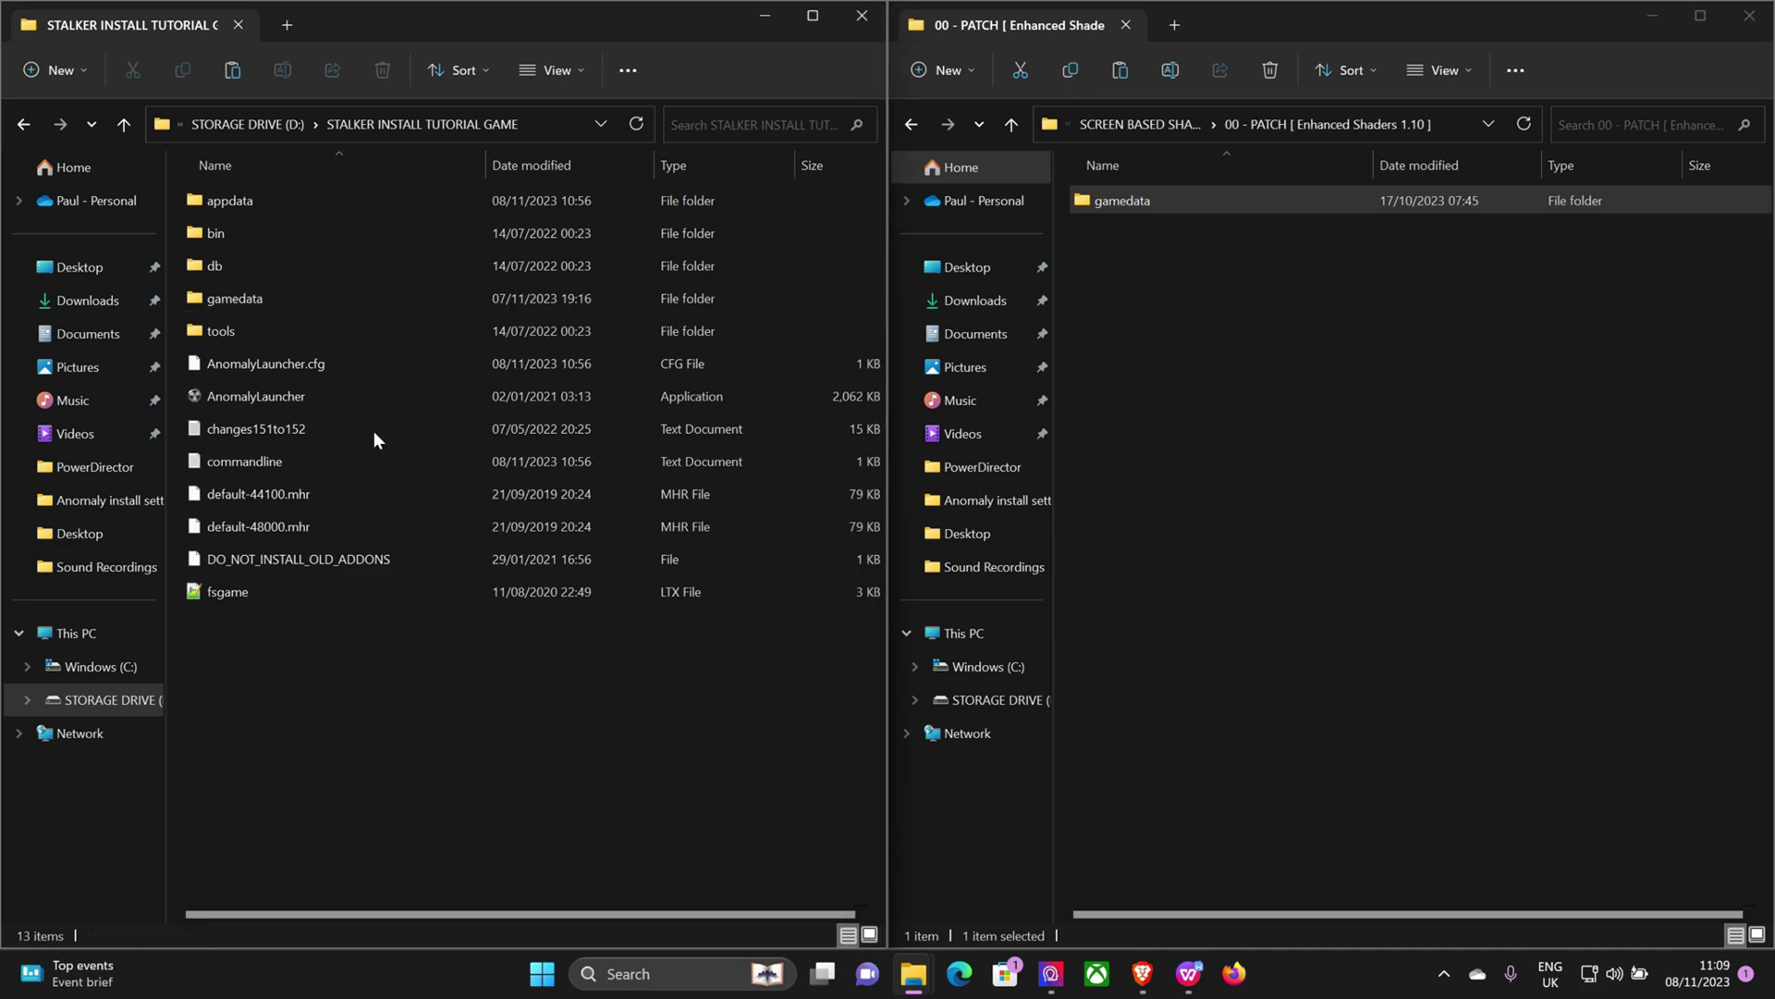
left_click(232, 70)
left_click(803, 414)
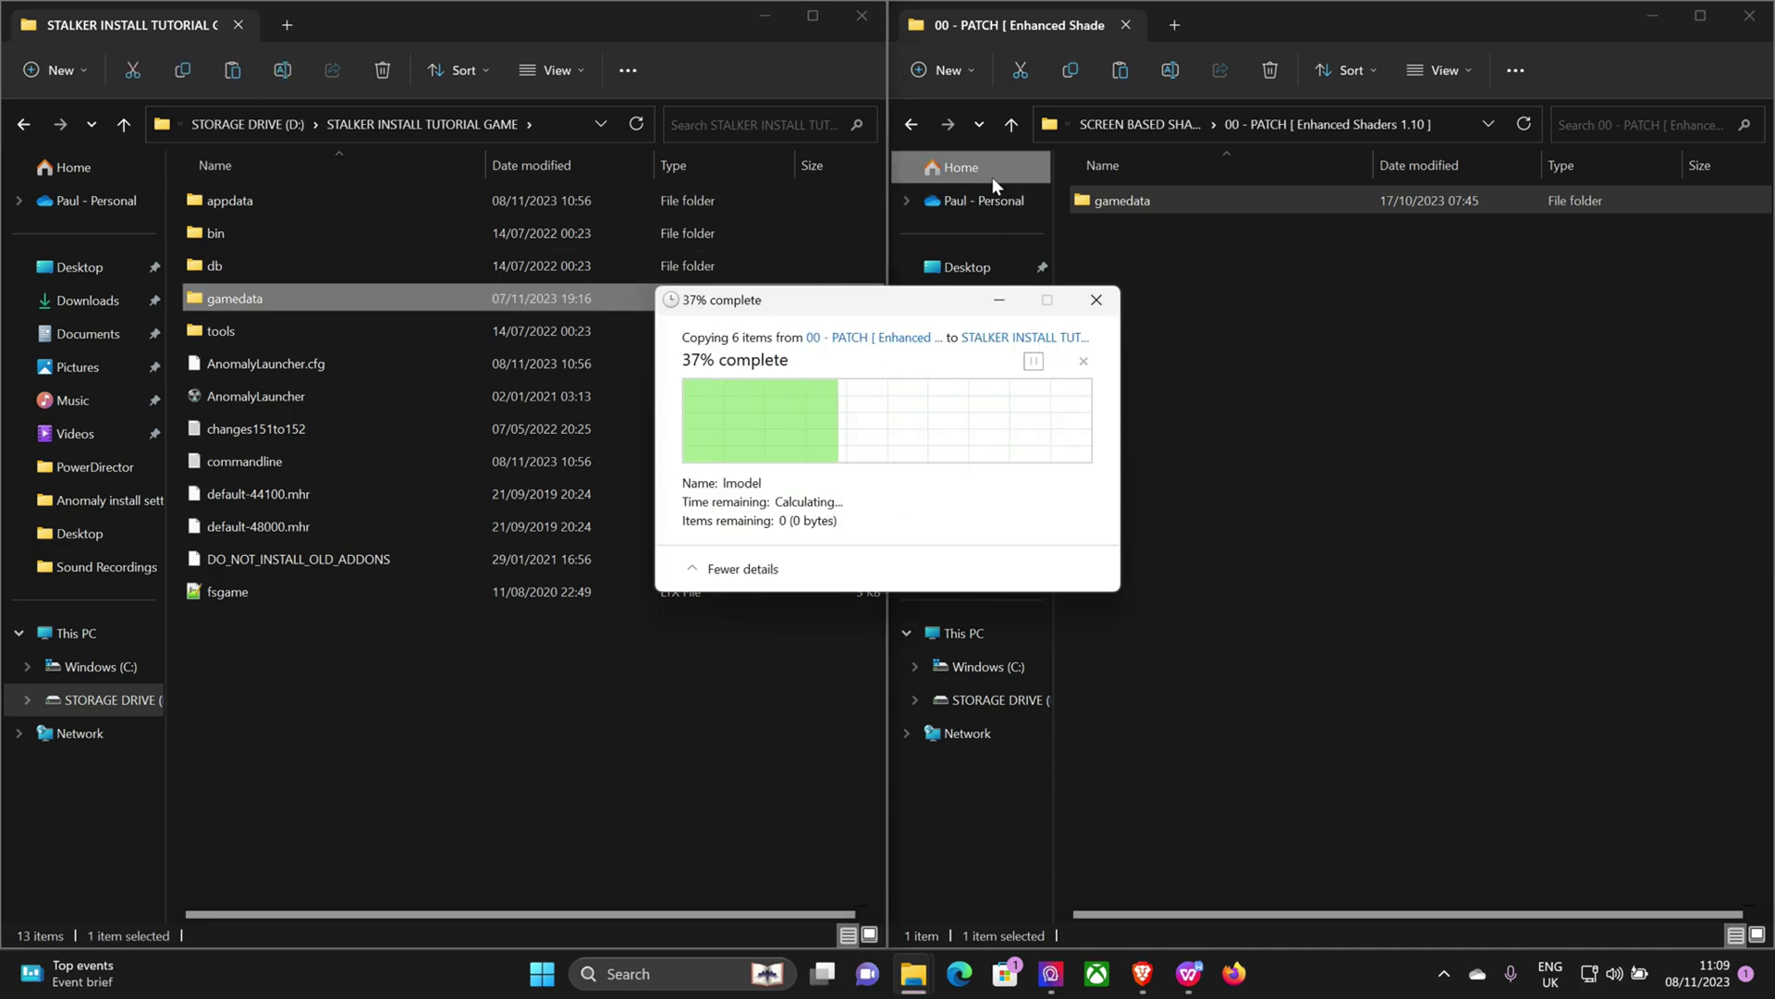
Copy the 01 - SSDO gamedata into the game folder, replacing existing files.
left_click(912, 122)
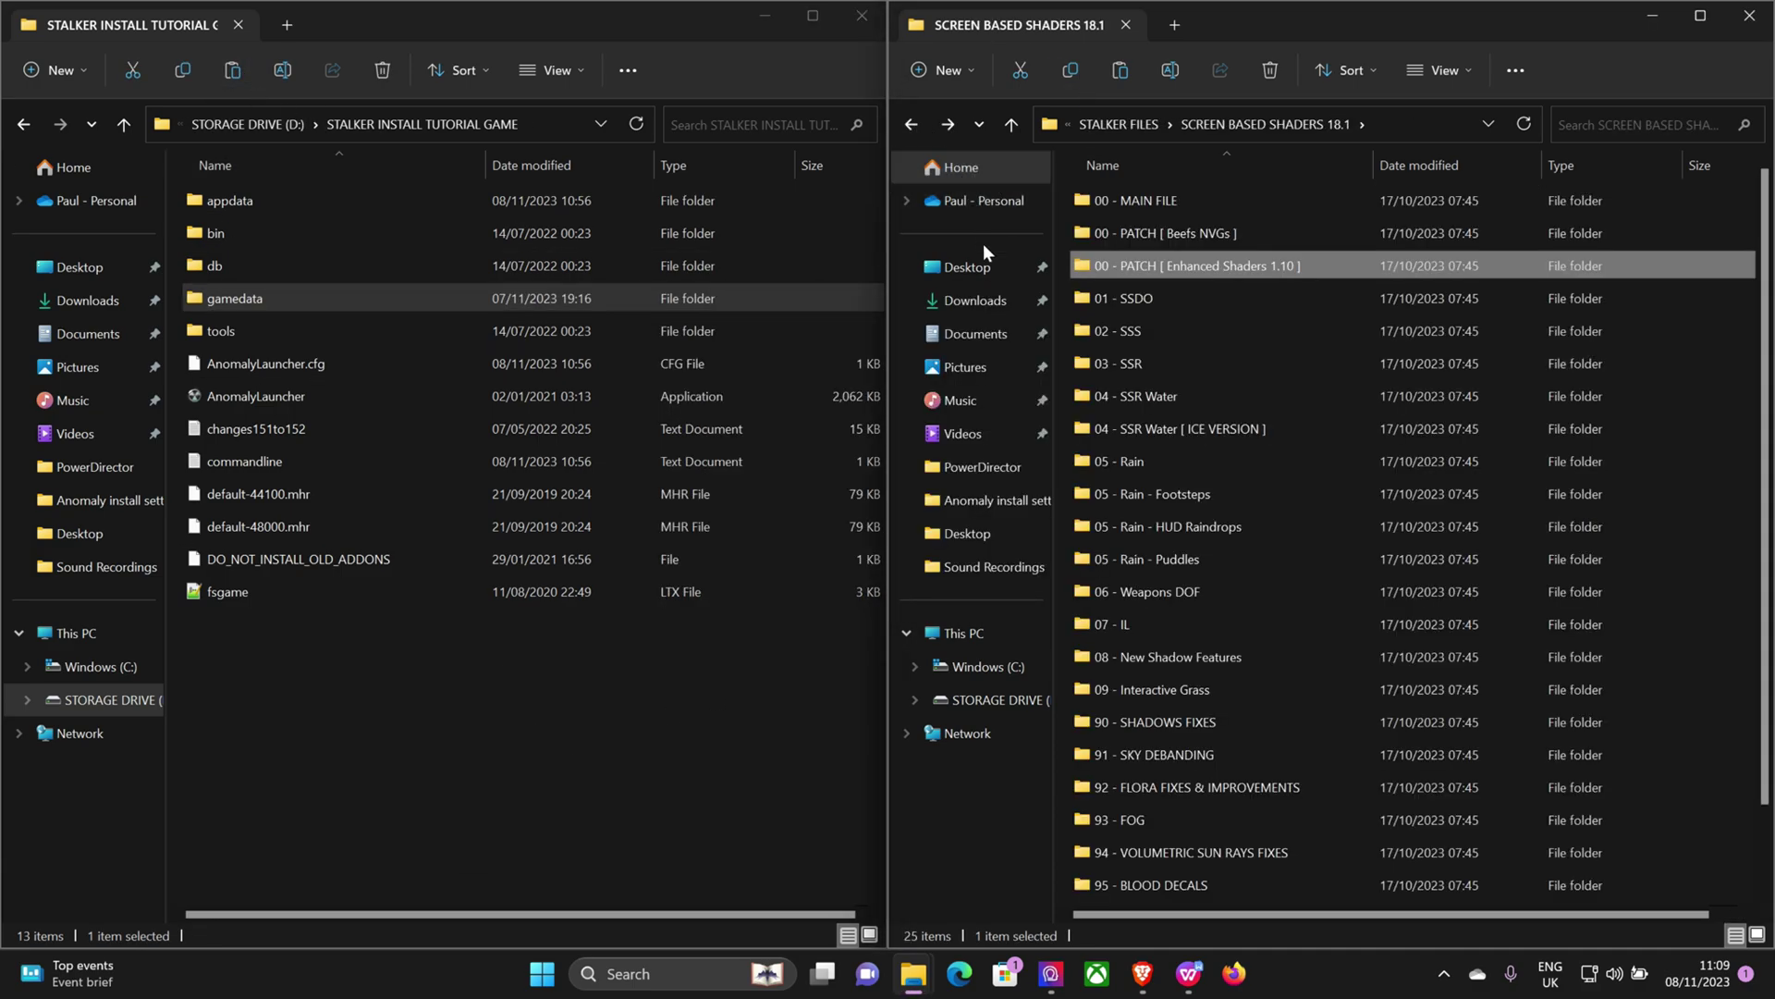
double_click(1139, 298)
left_click(1127, 201)
left_click(850, 684)
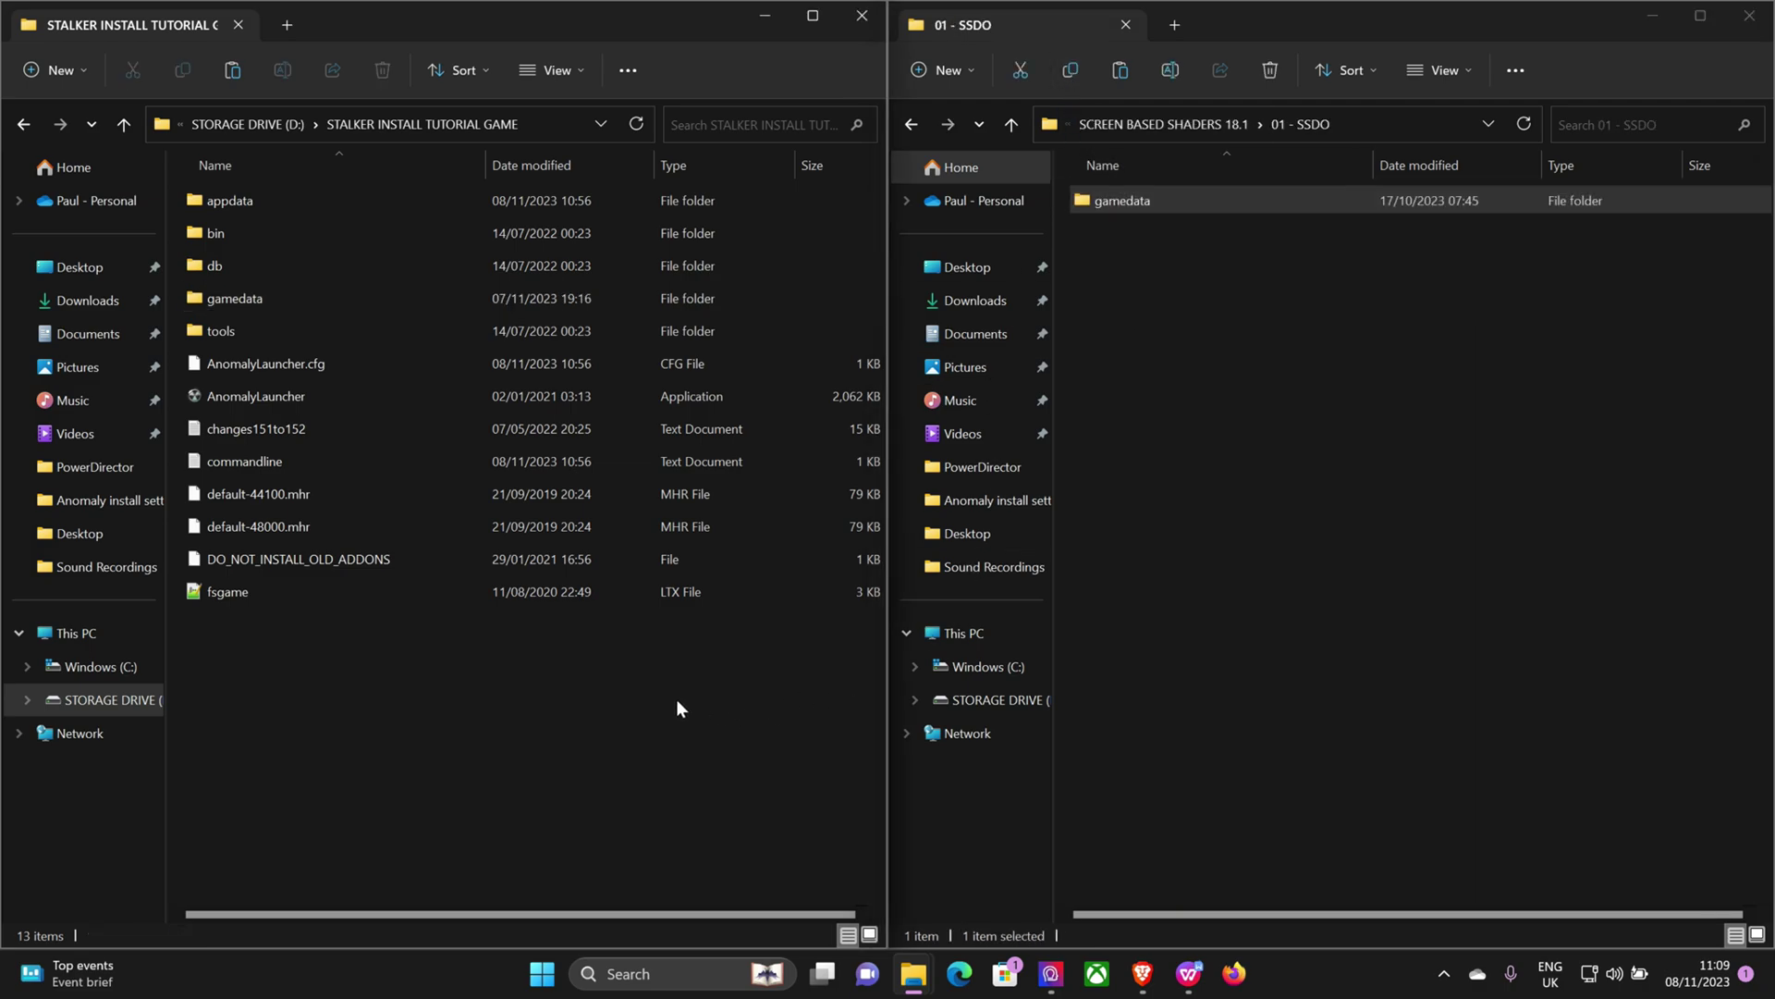
left_click(232, 70)
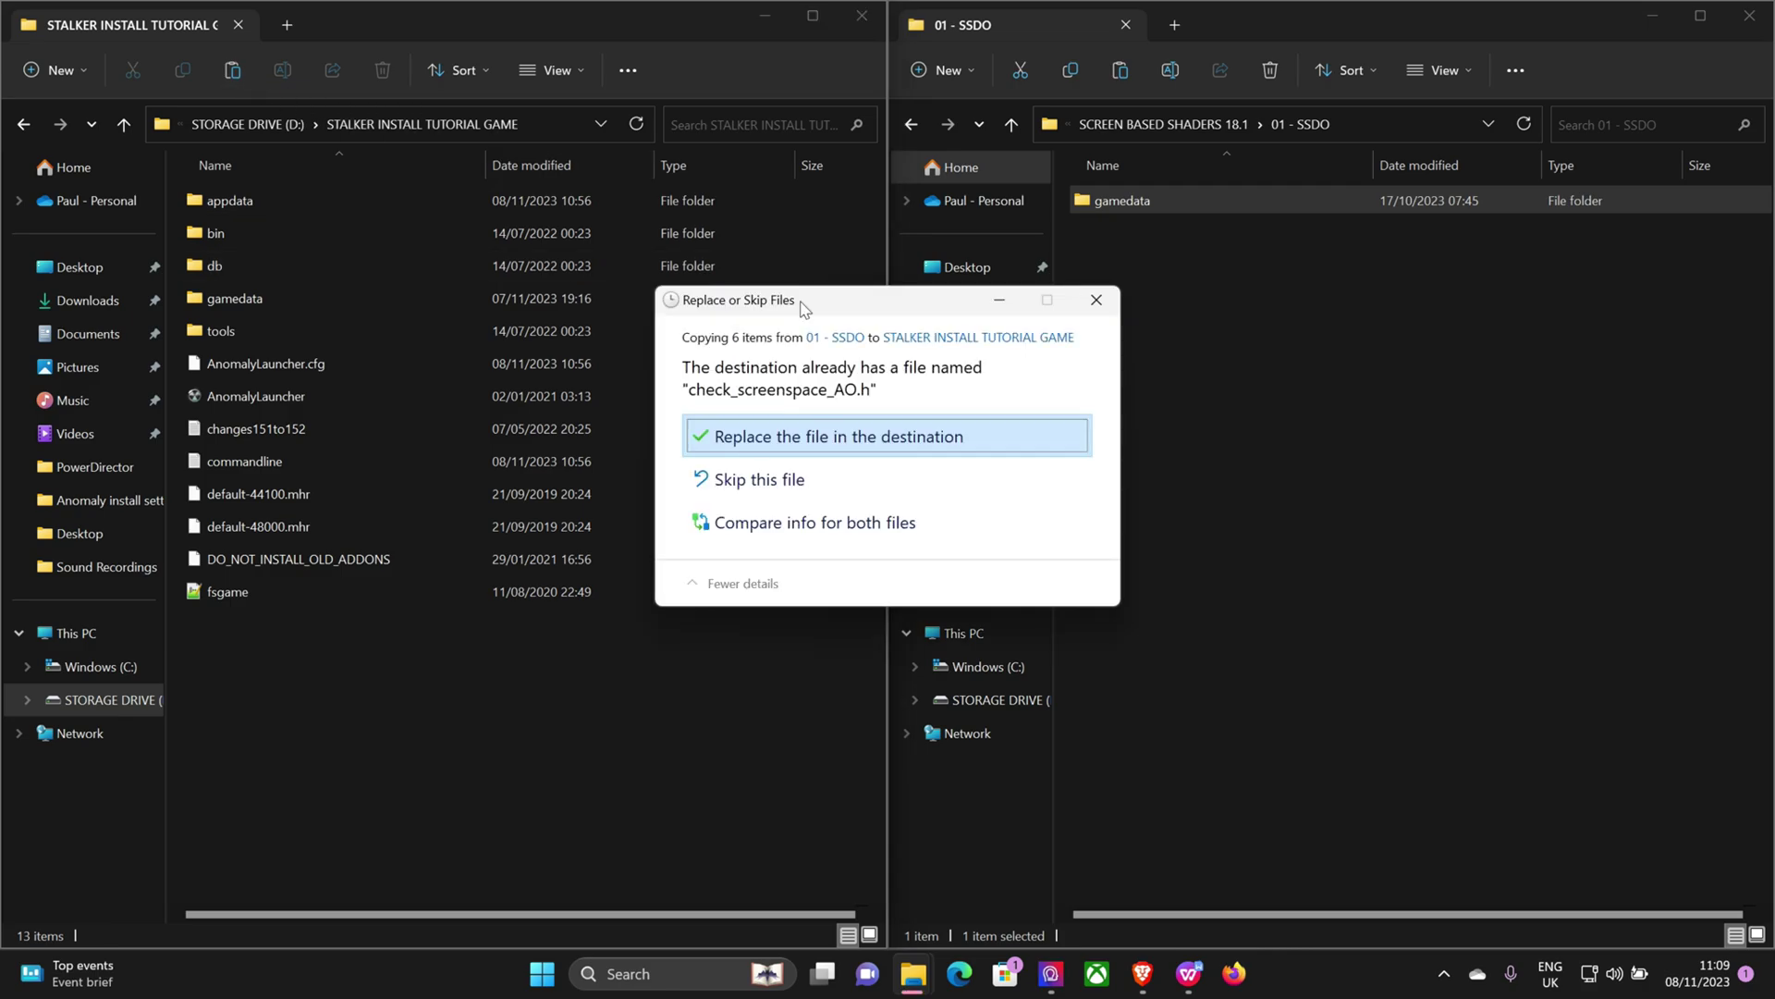
left_click(837, 442)
Copy the 02 - SSS gamedata into the game folder, replacing existing files.
left_click(912, 127)
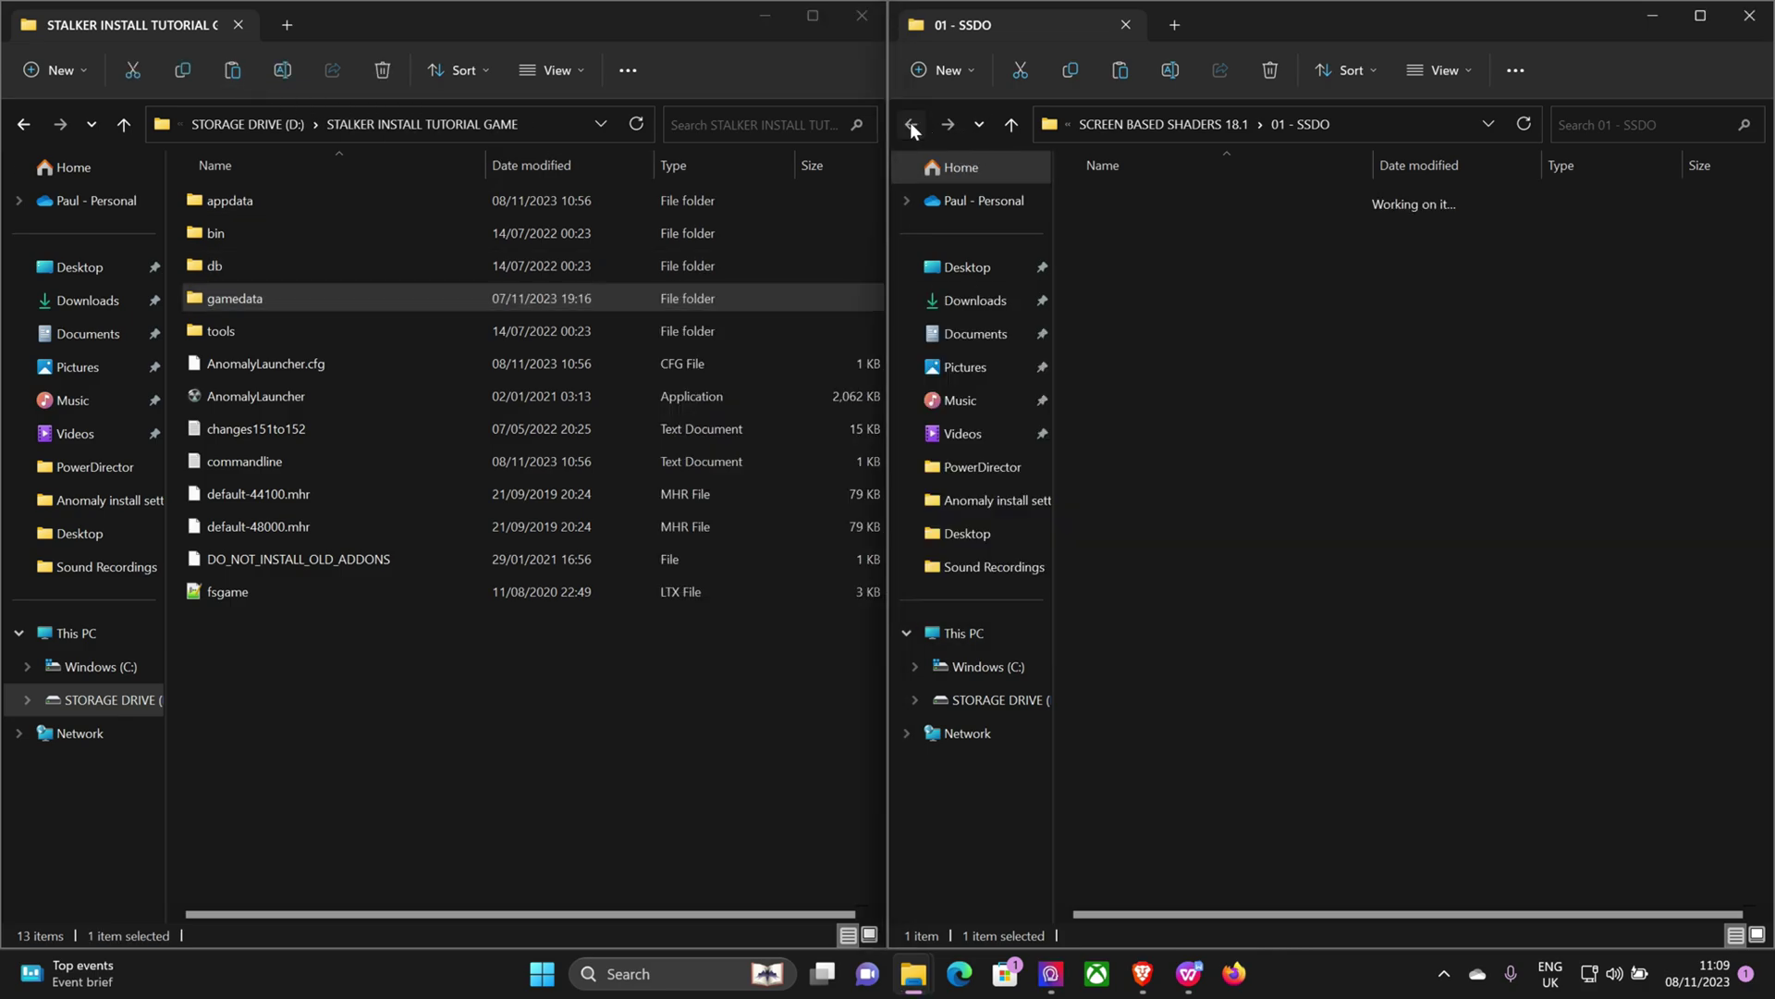
double_click(1137, 331)
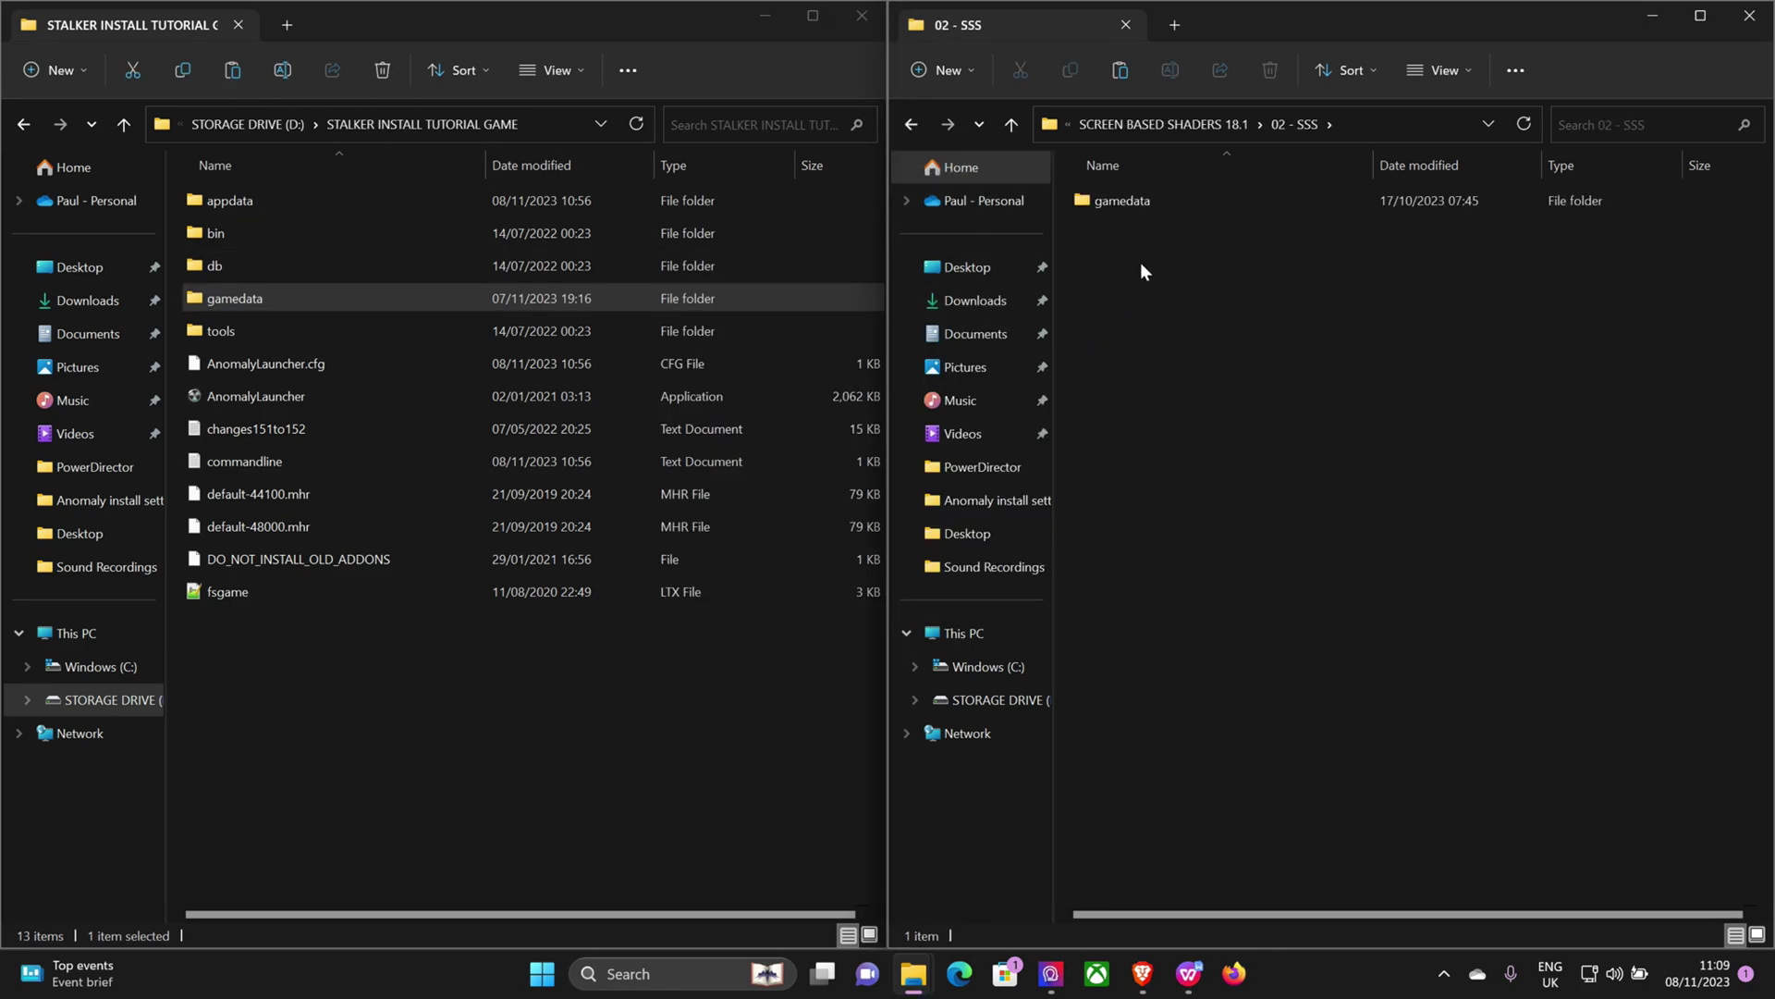
left_click(1140, 201)
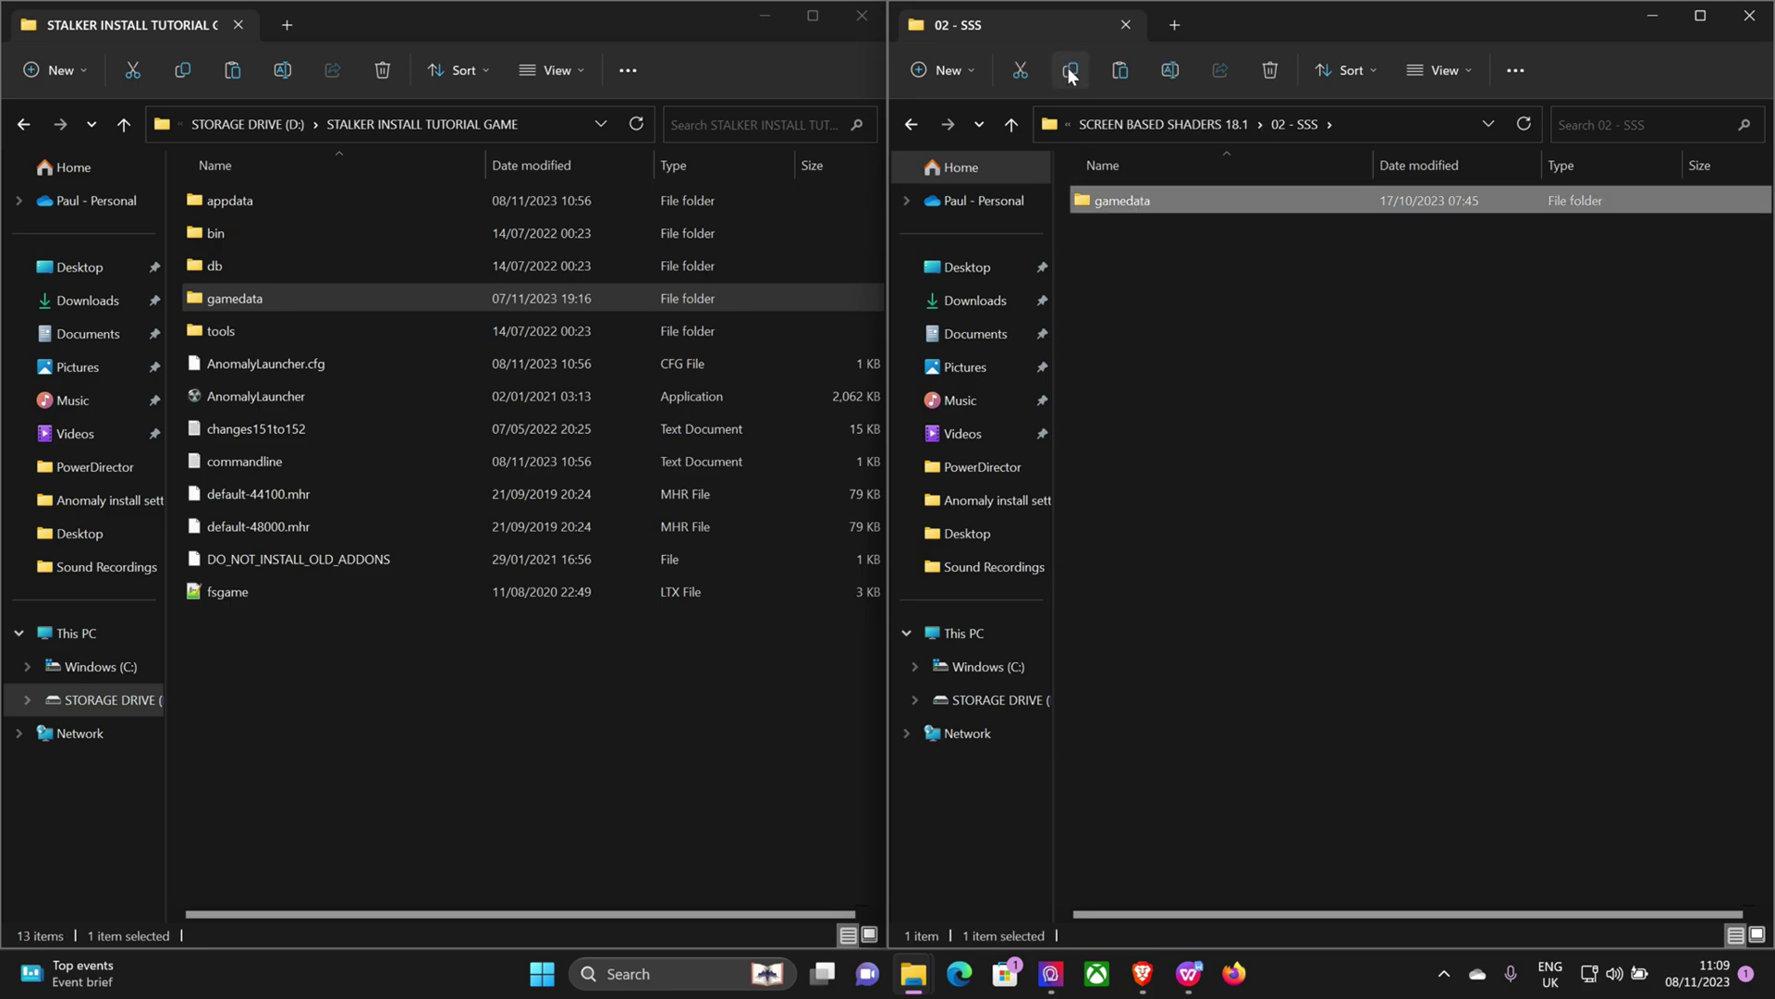
left_click(504, 705)
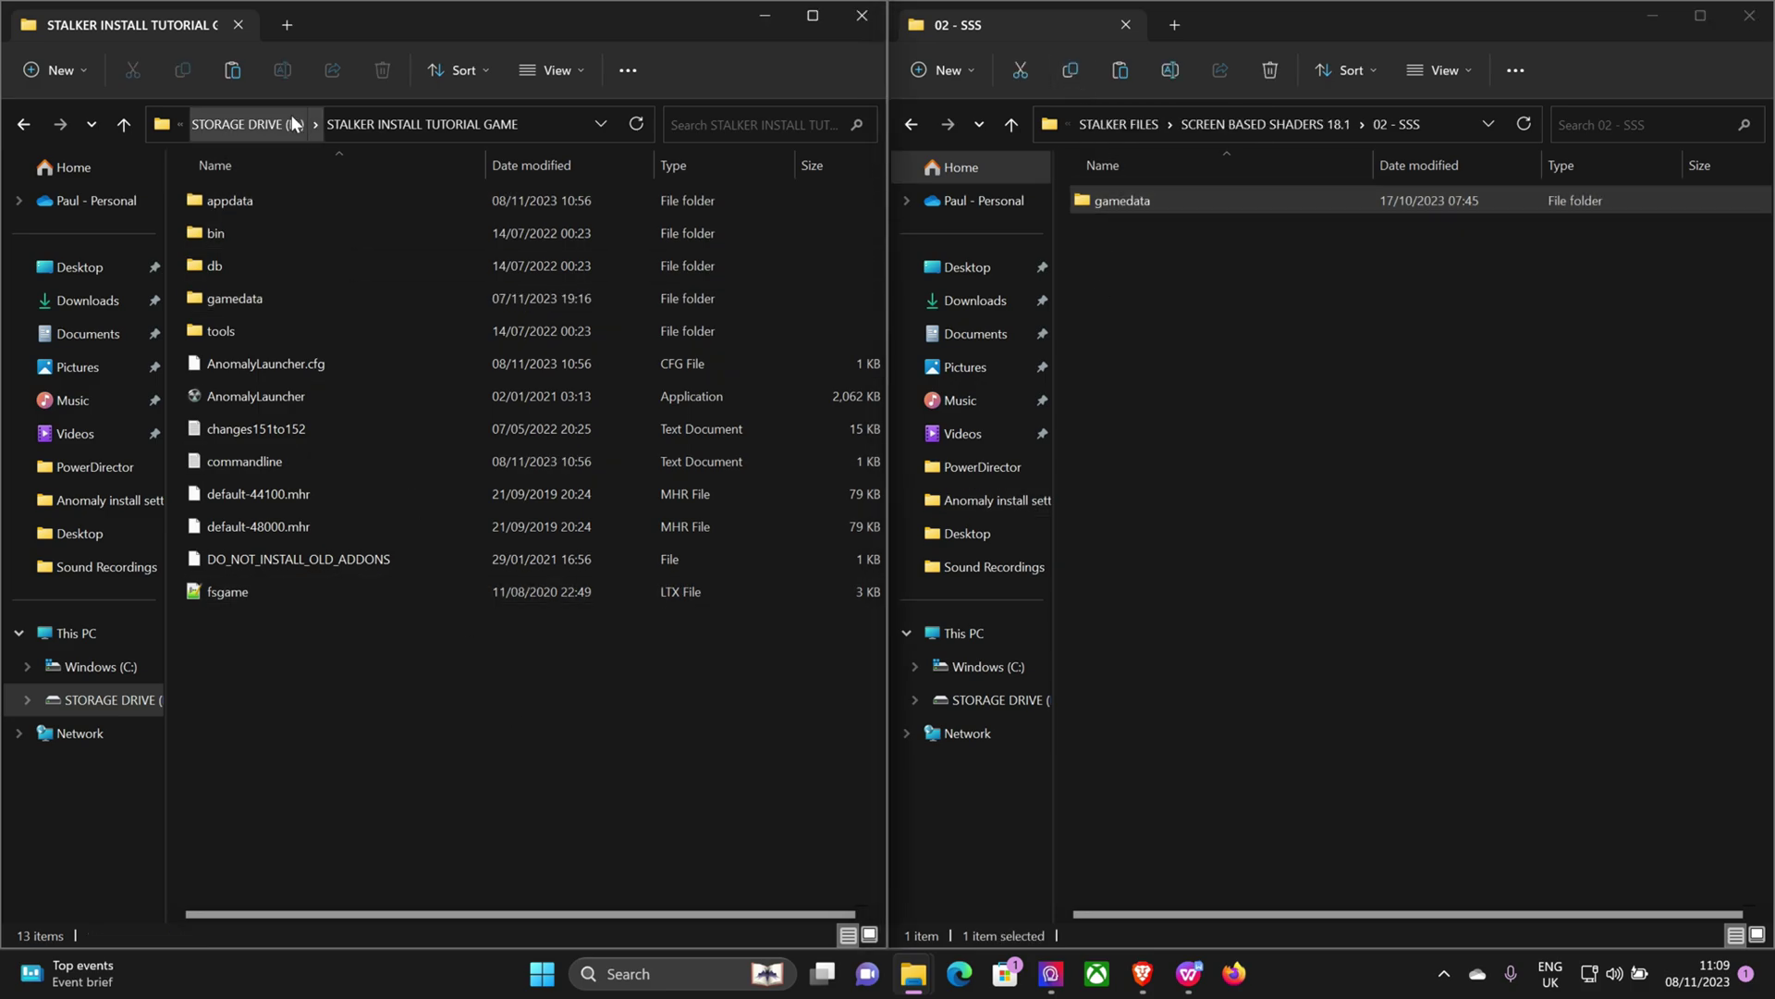
left_click(232, 70)
left_click(814, 443)
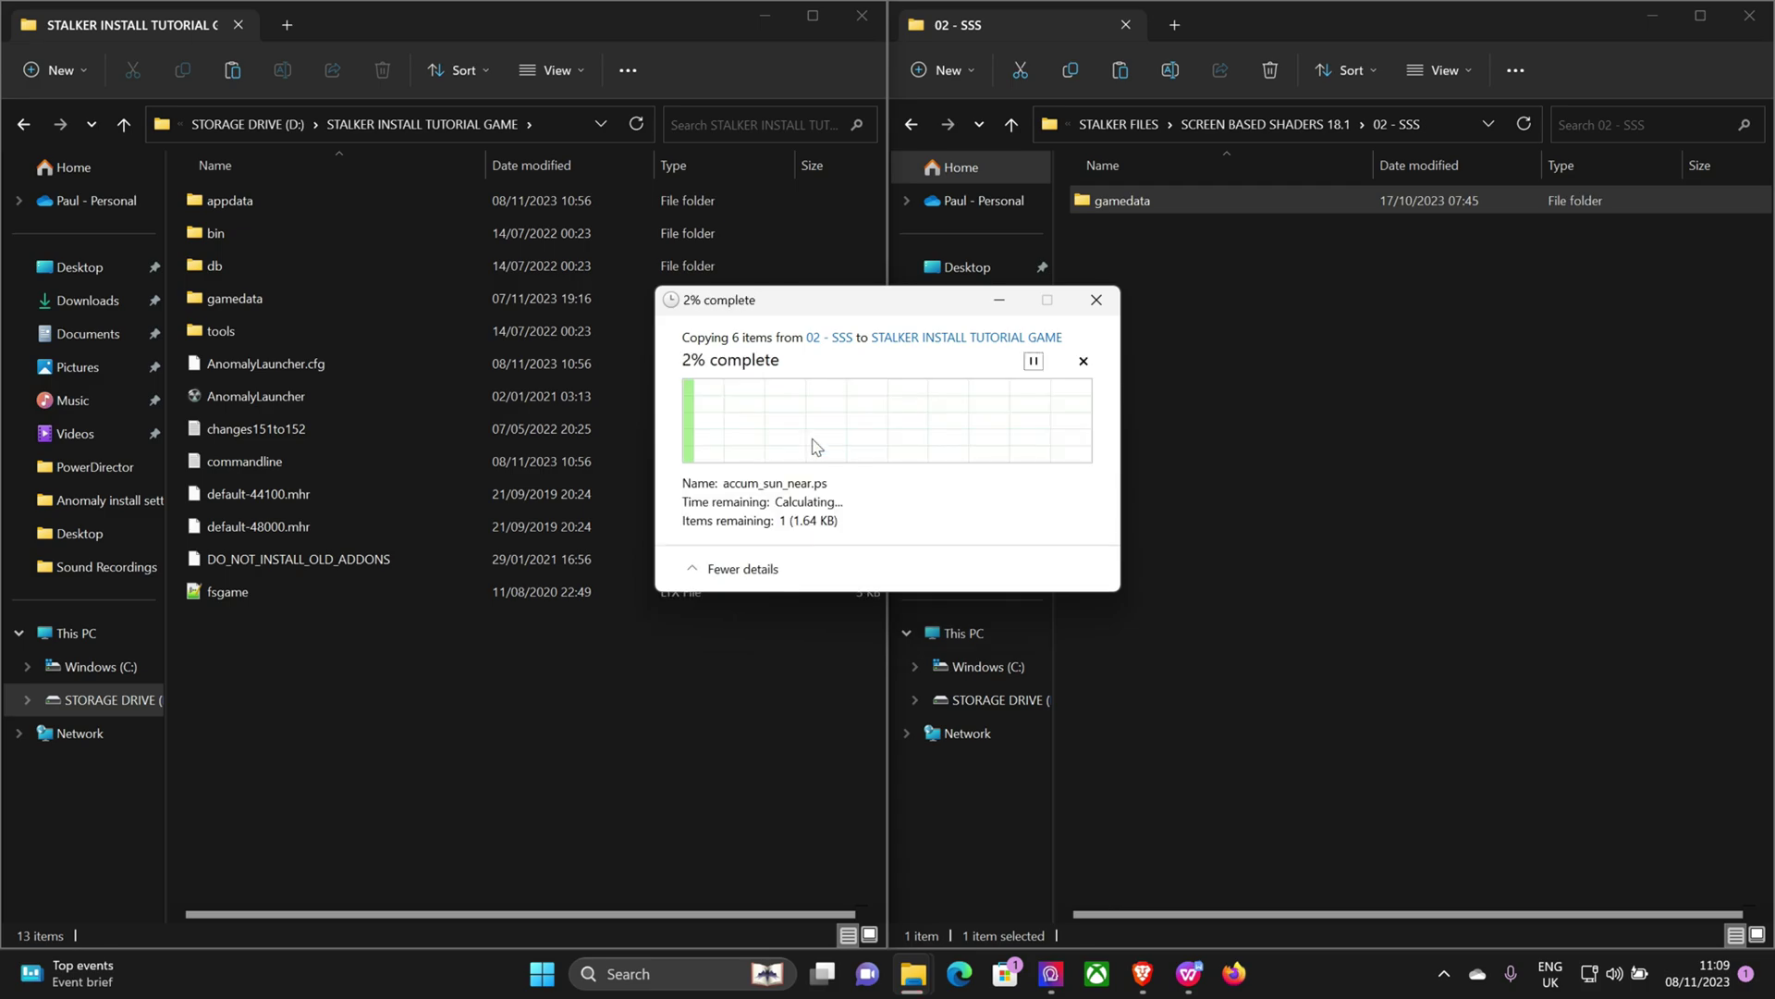
Copy the 03 - SSR gamedata into the game folder, replacing duplicate files.
left_click(910, 124)
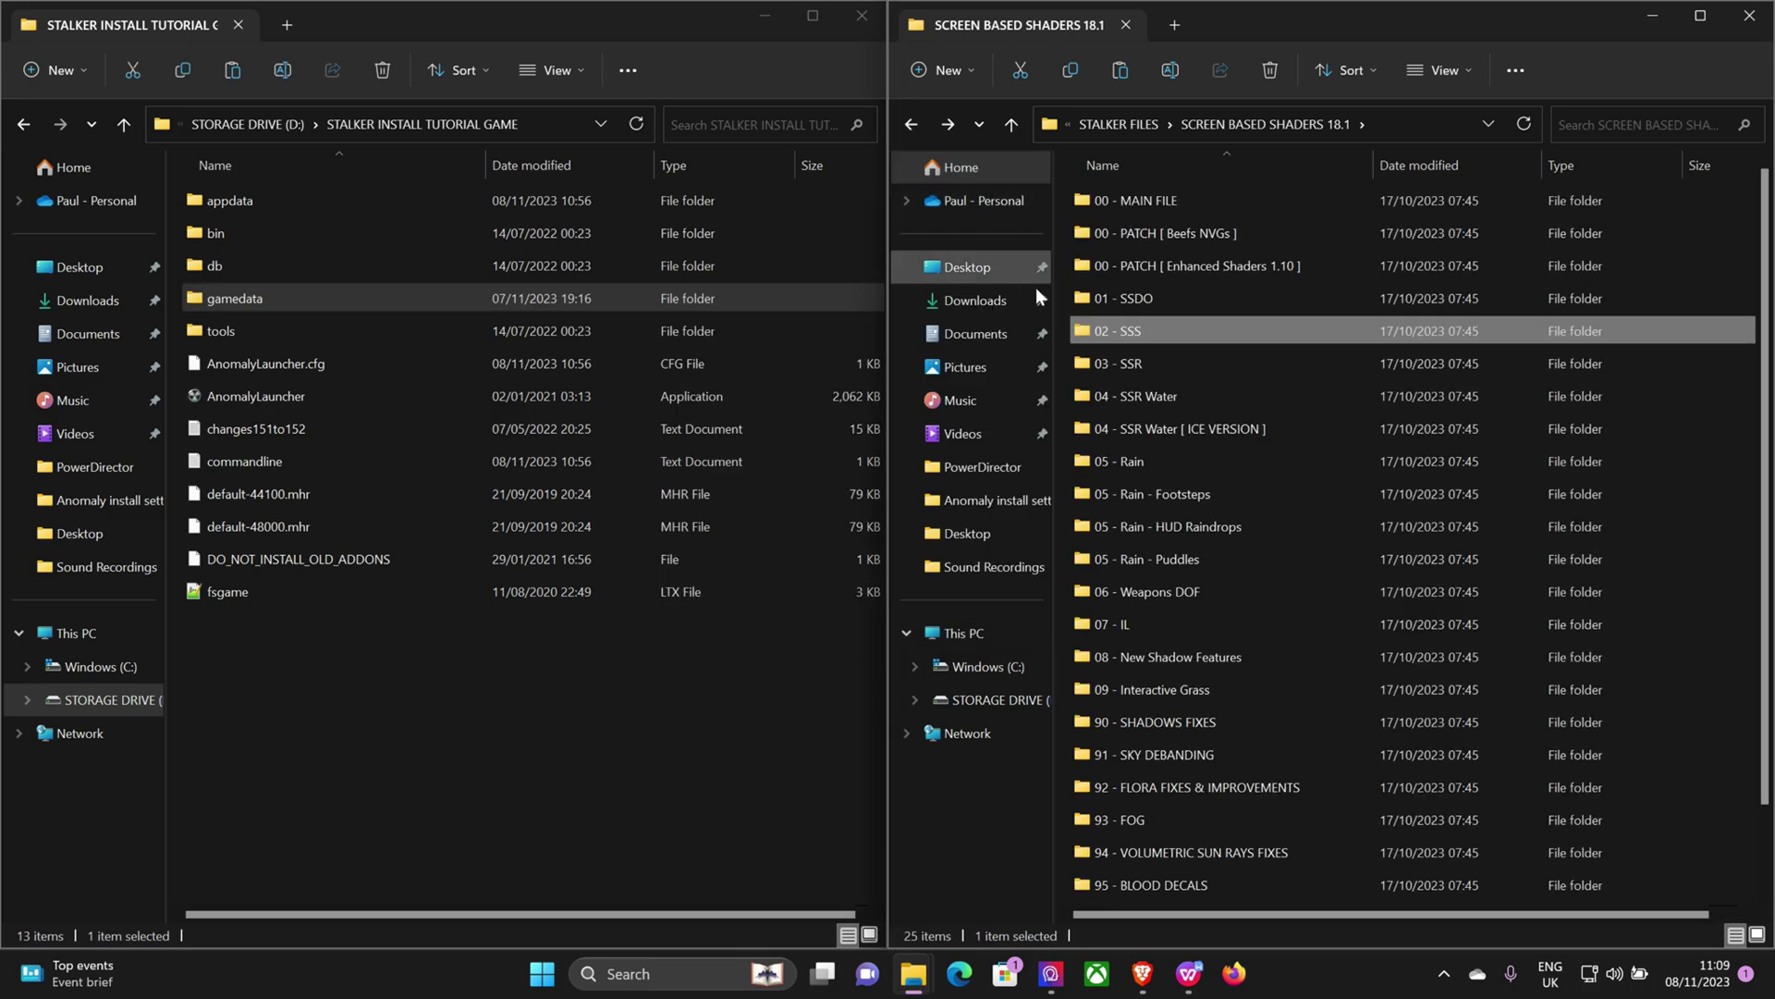
double_click(1150, 360)
left_click(1124, 202)
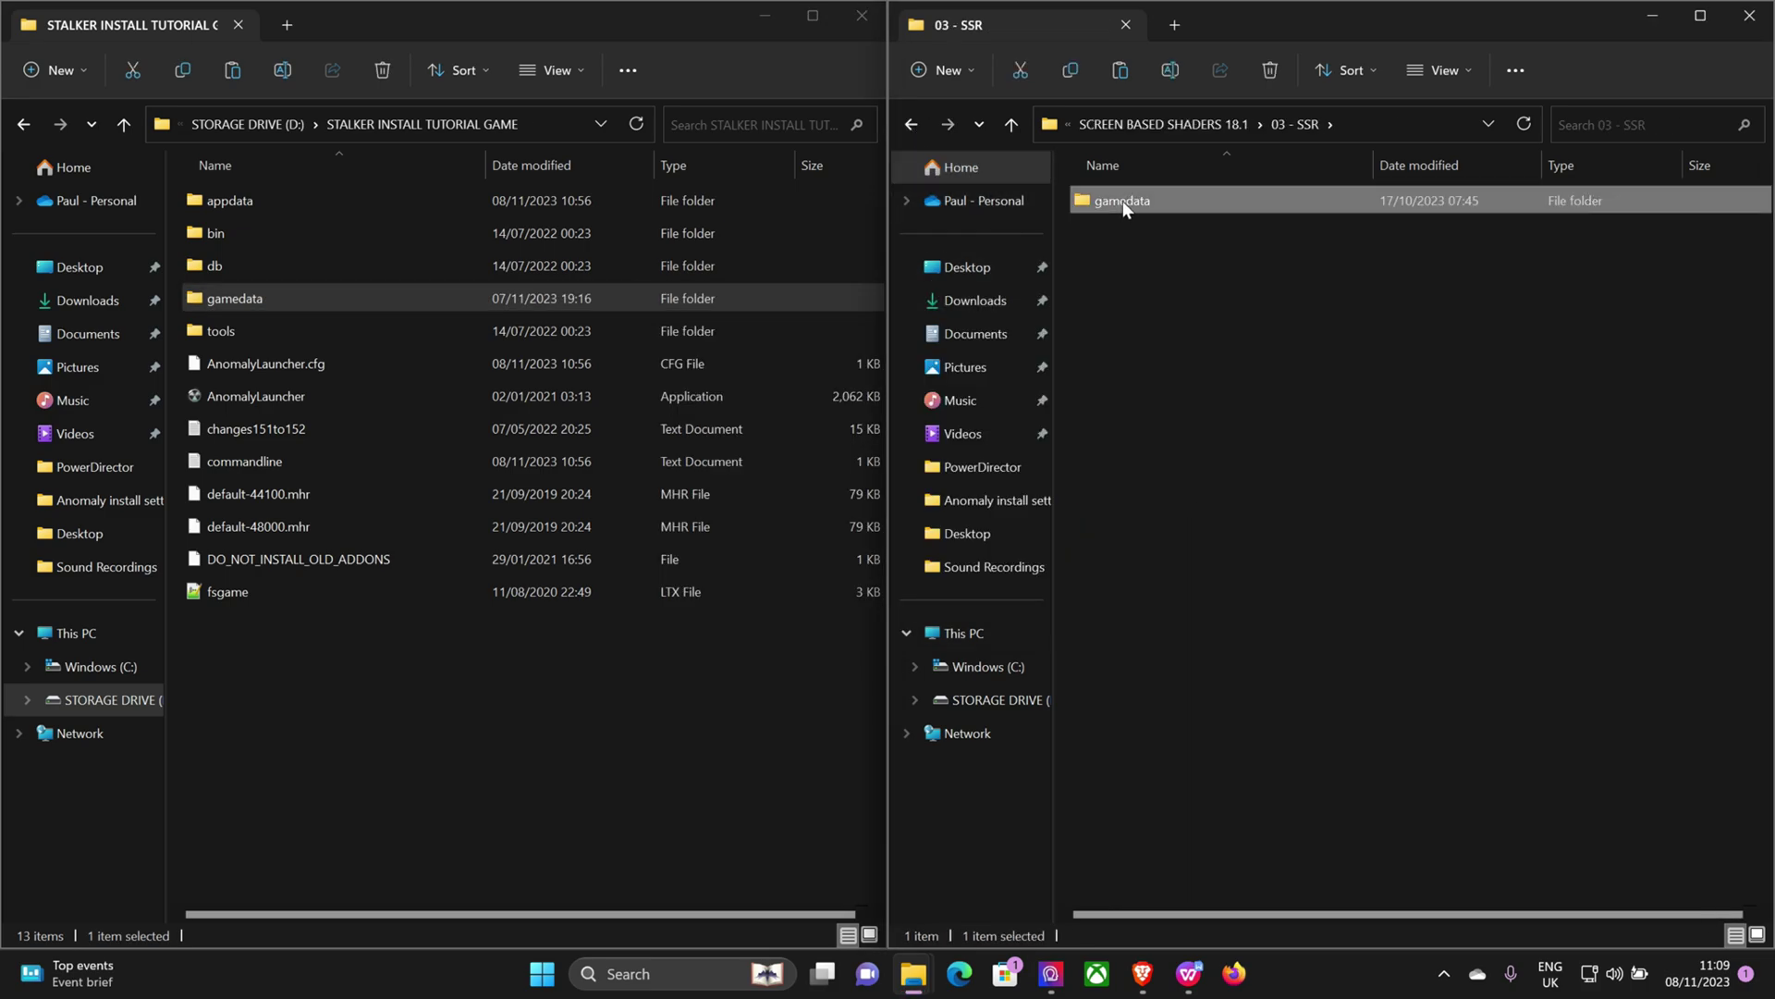
left_click(1069, 70)
left_click(569, 658)
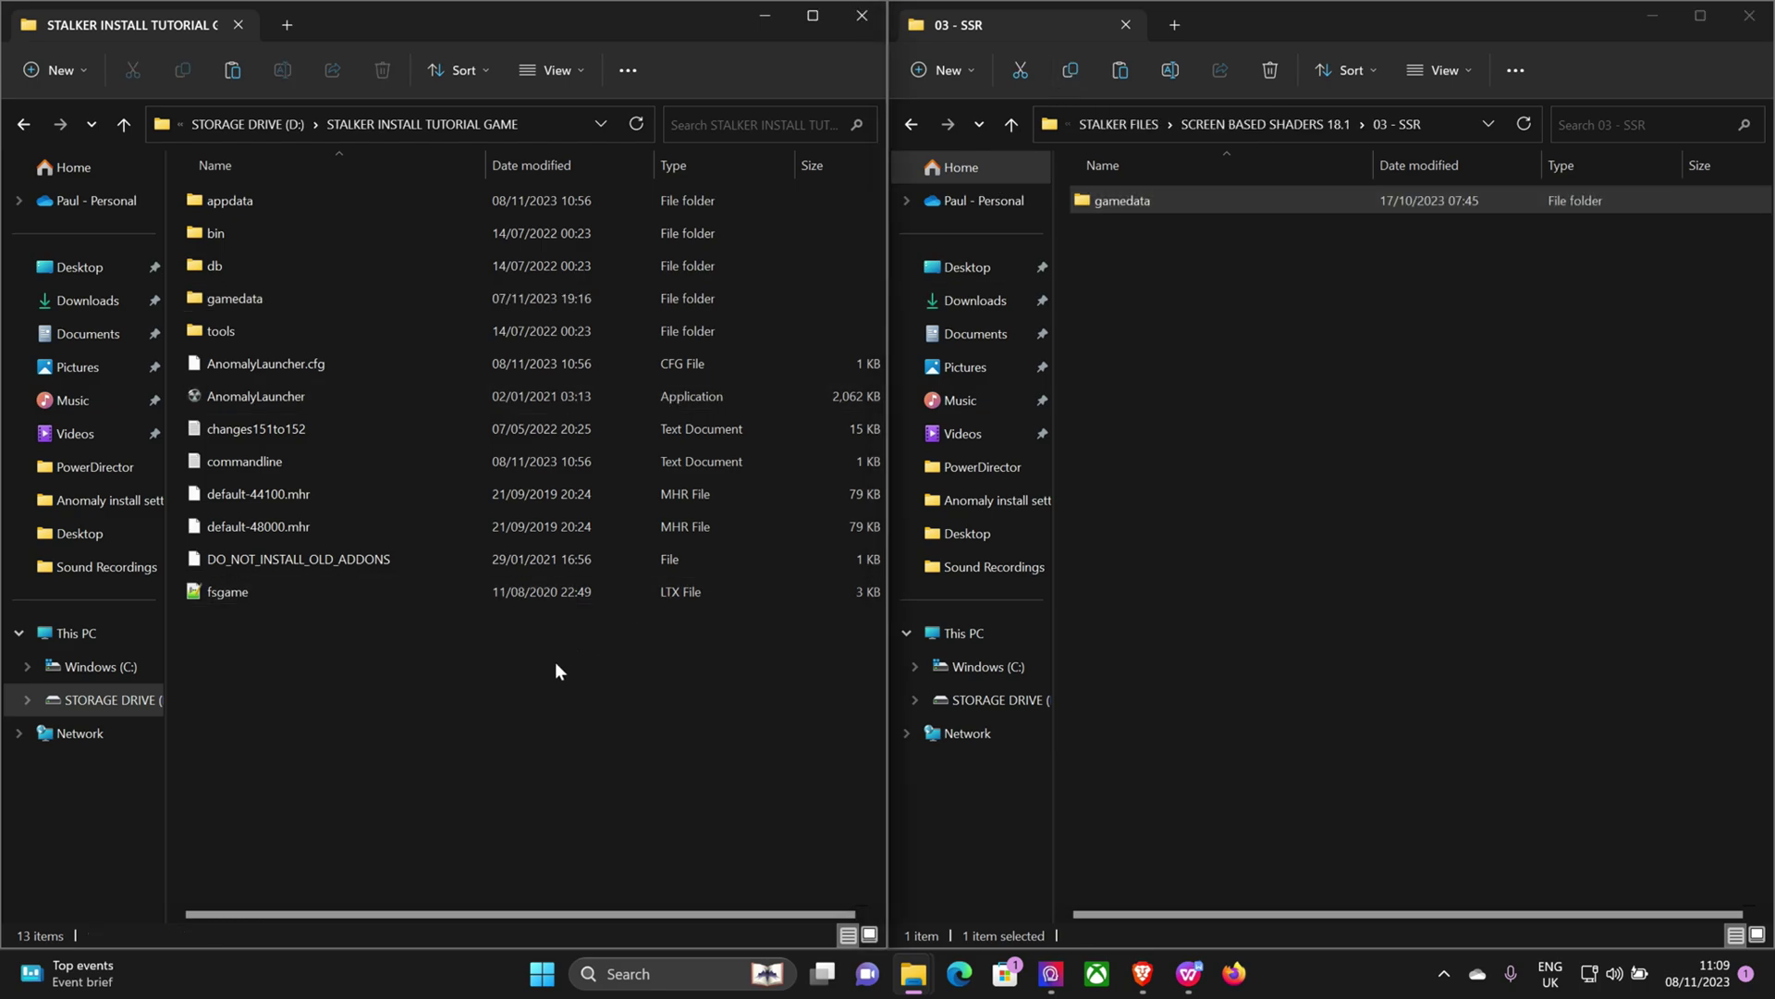
left_click(233, 74)
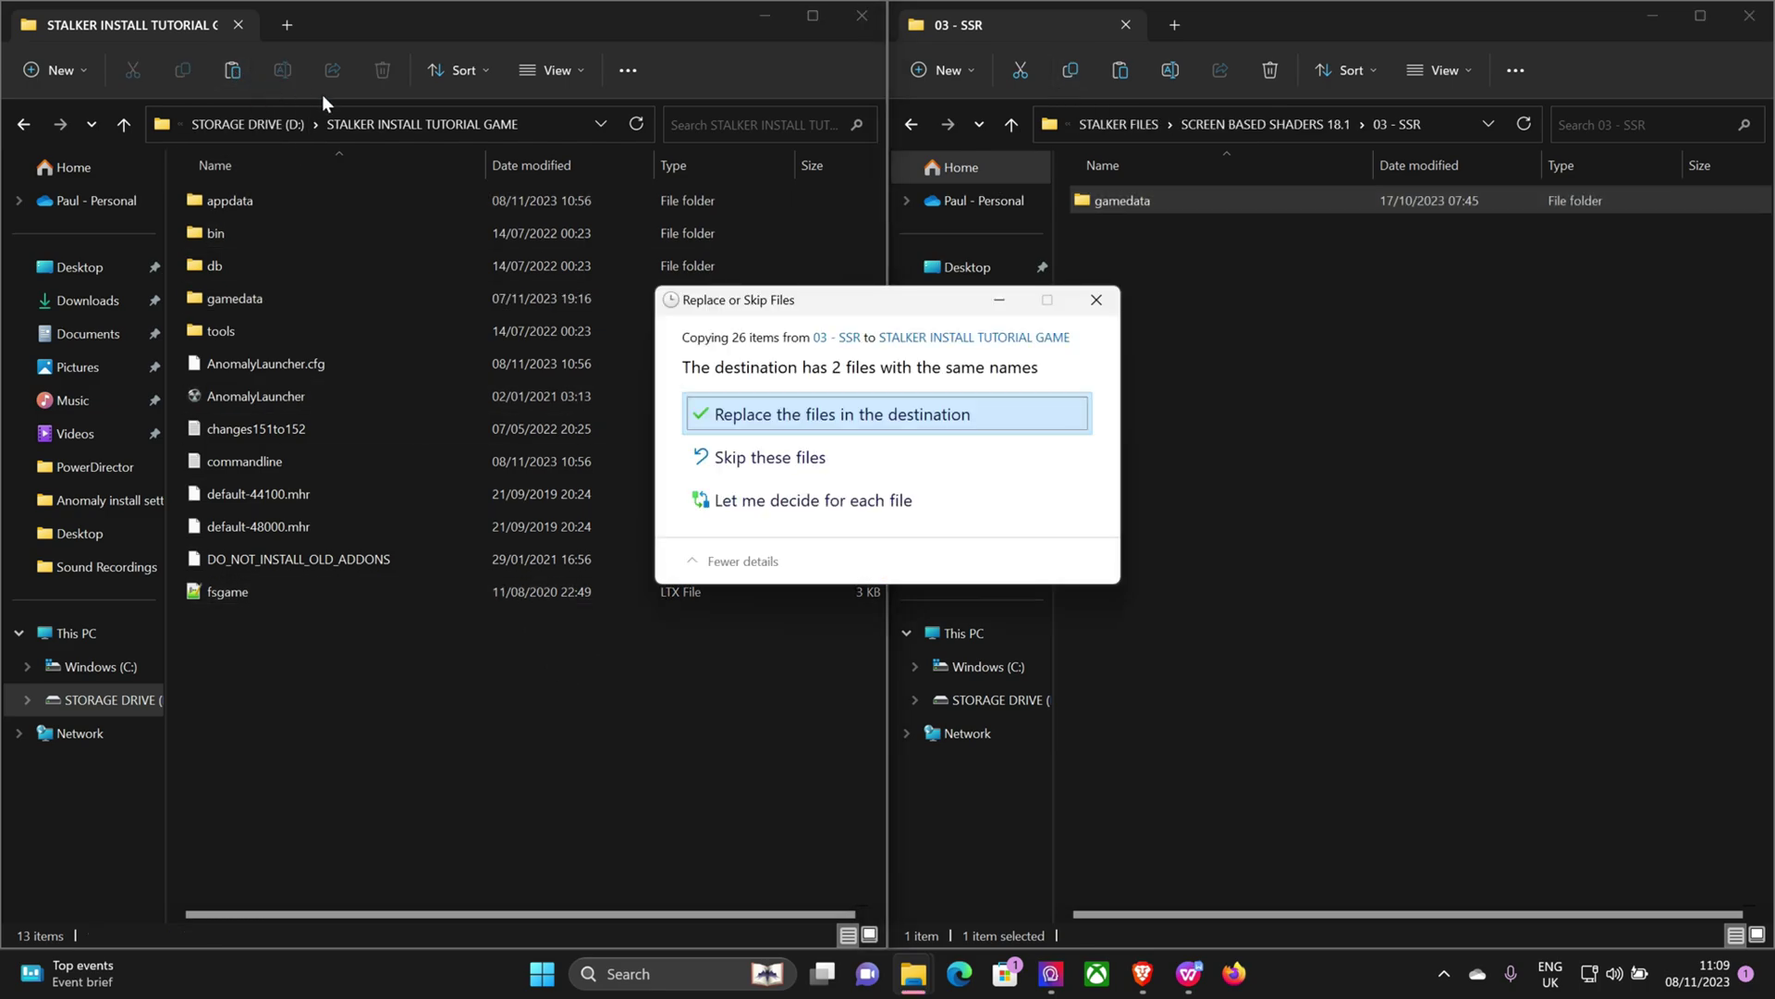
left_click(834, 427)
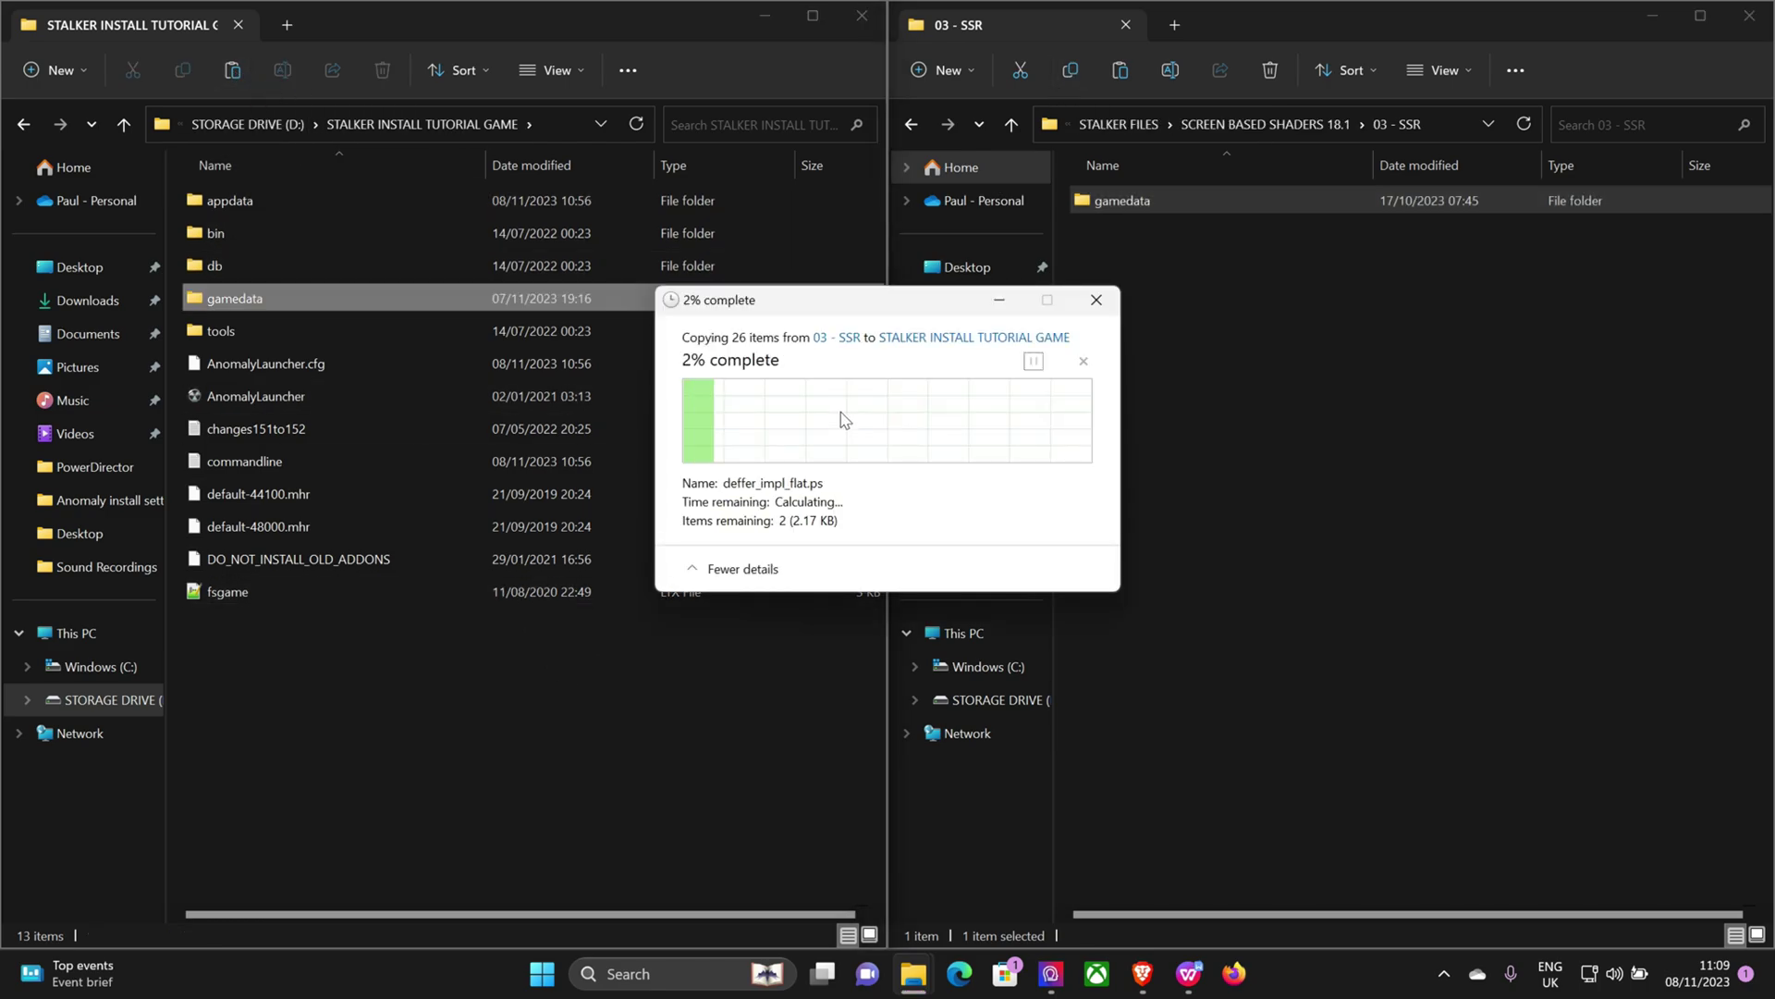
Copy the 04 - SSR Water gamedata into the game folder, replacing files, and return to the list.
left_click(914, 124)
double_click(1141, 396)
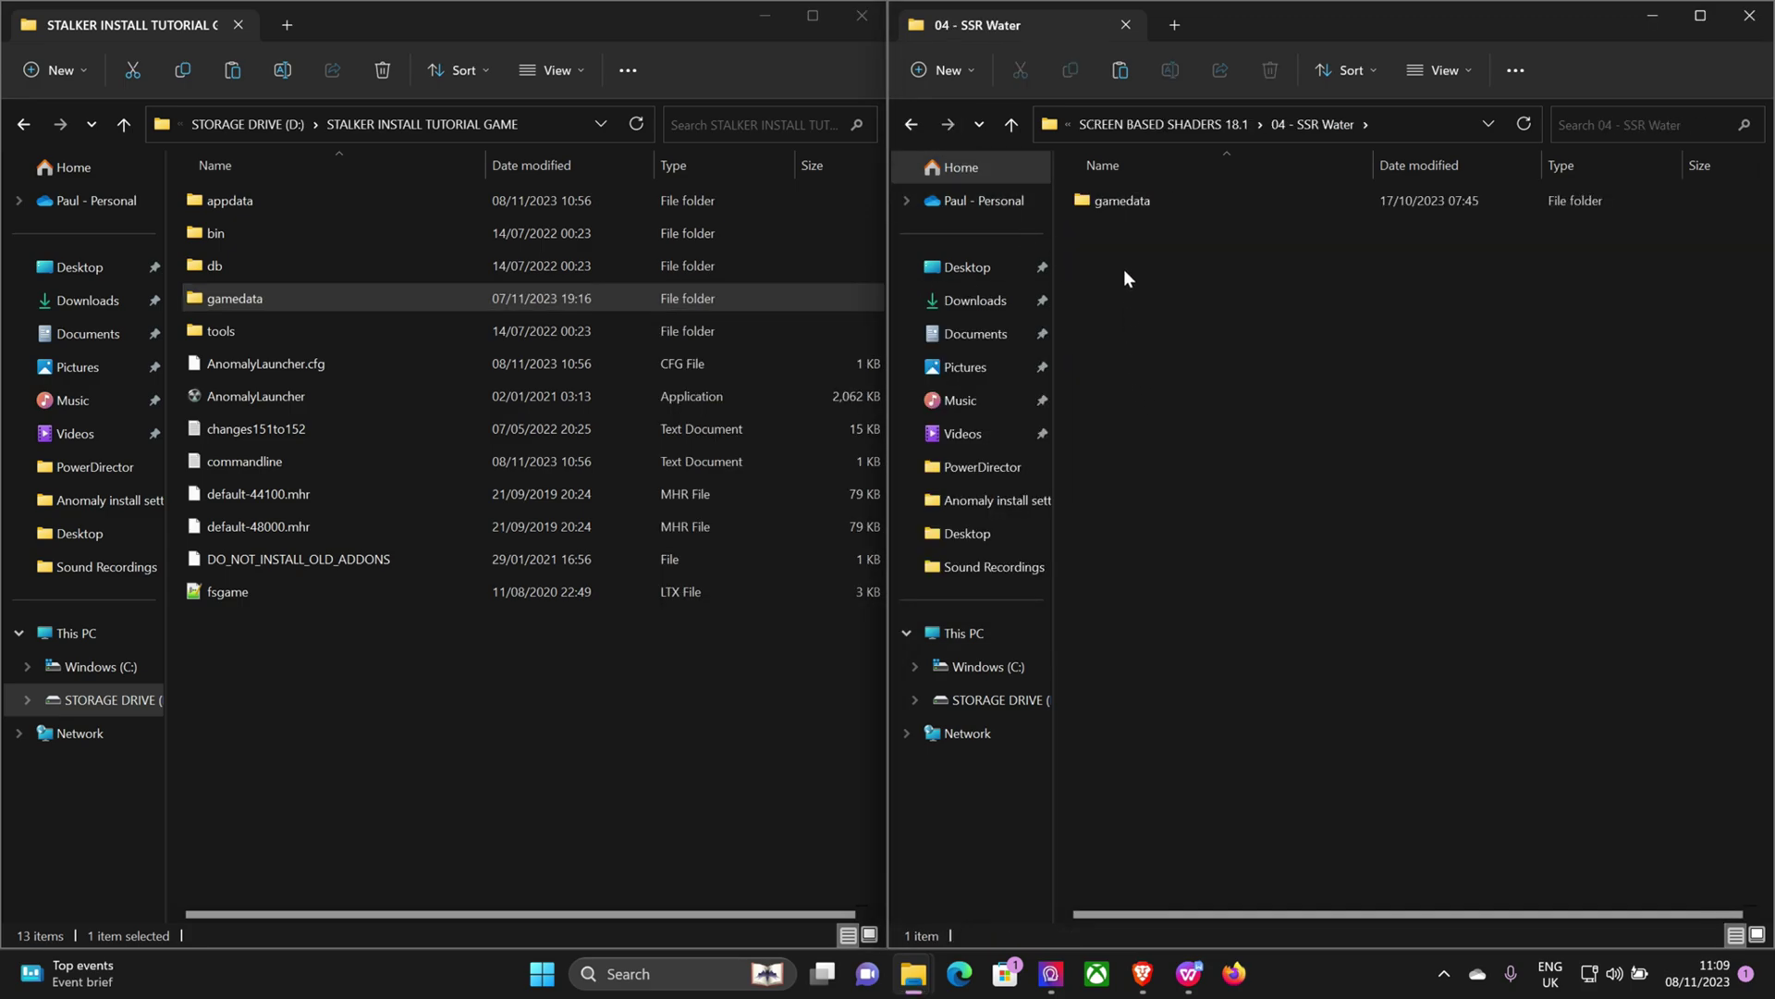
left_click(1122, 203)
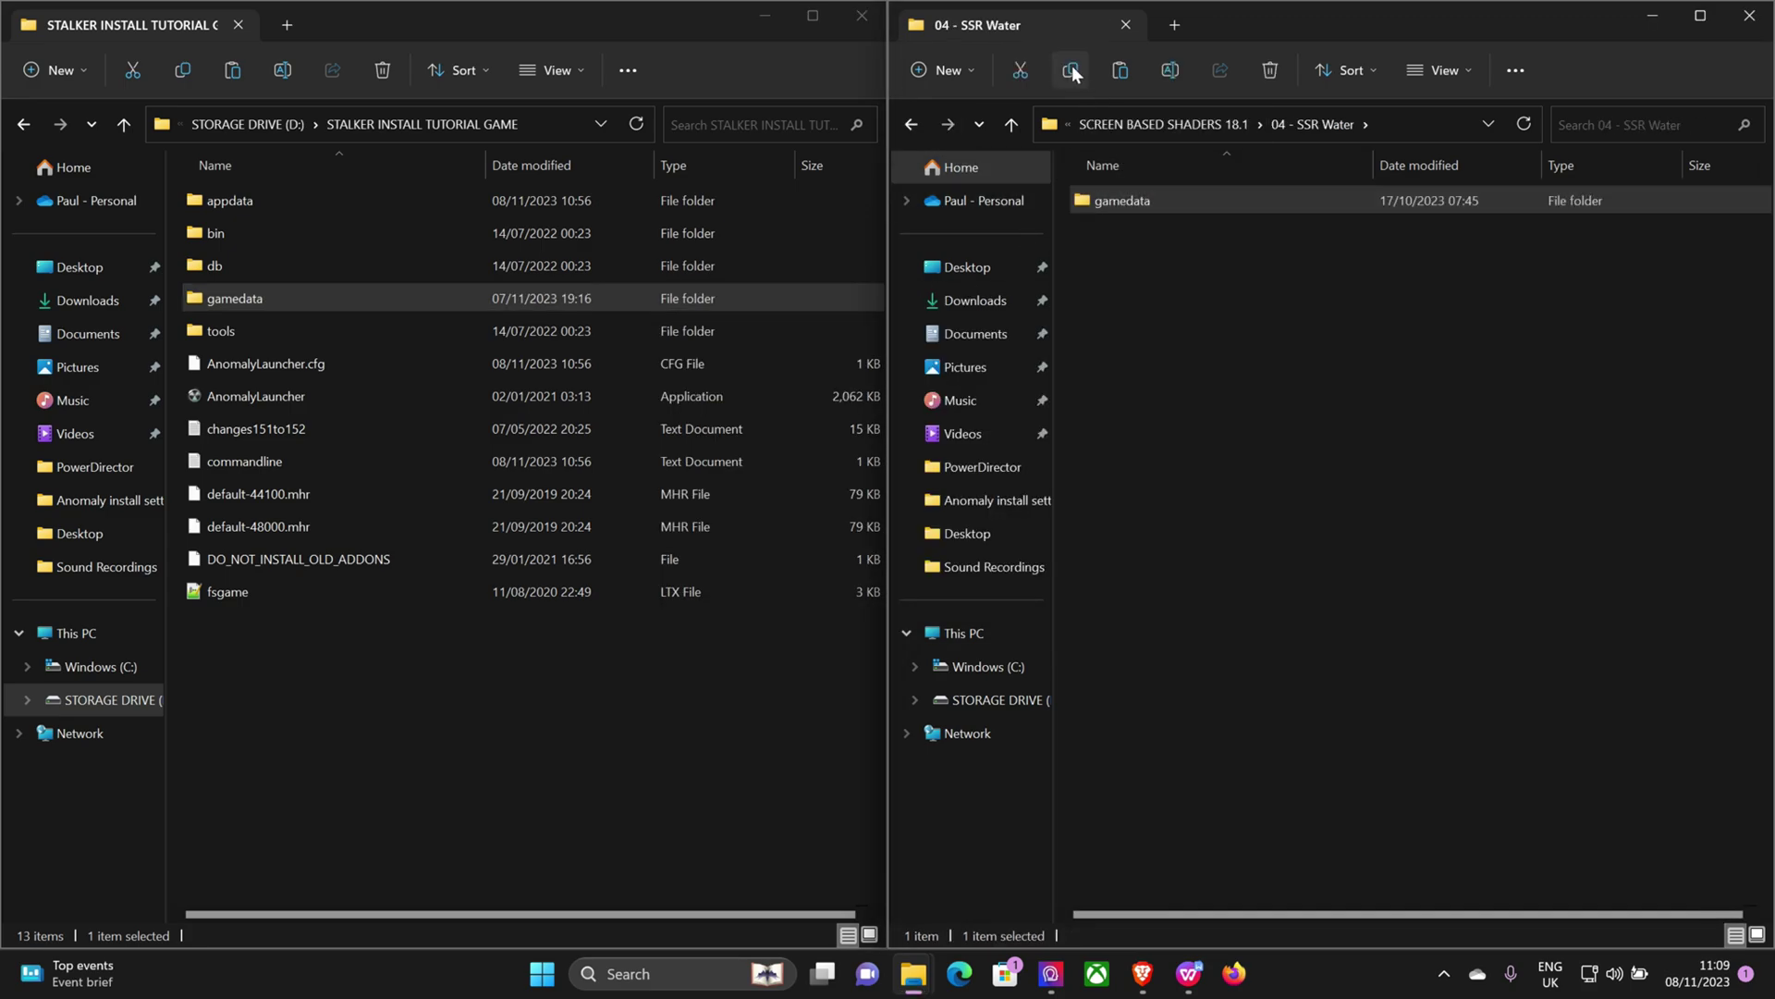
left_click(473, 697)
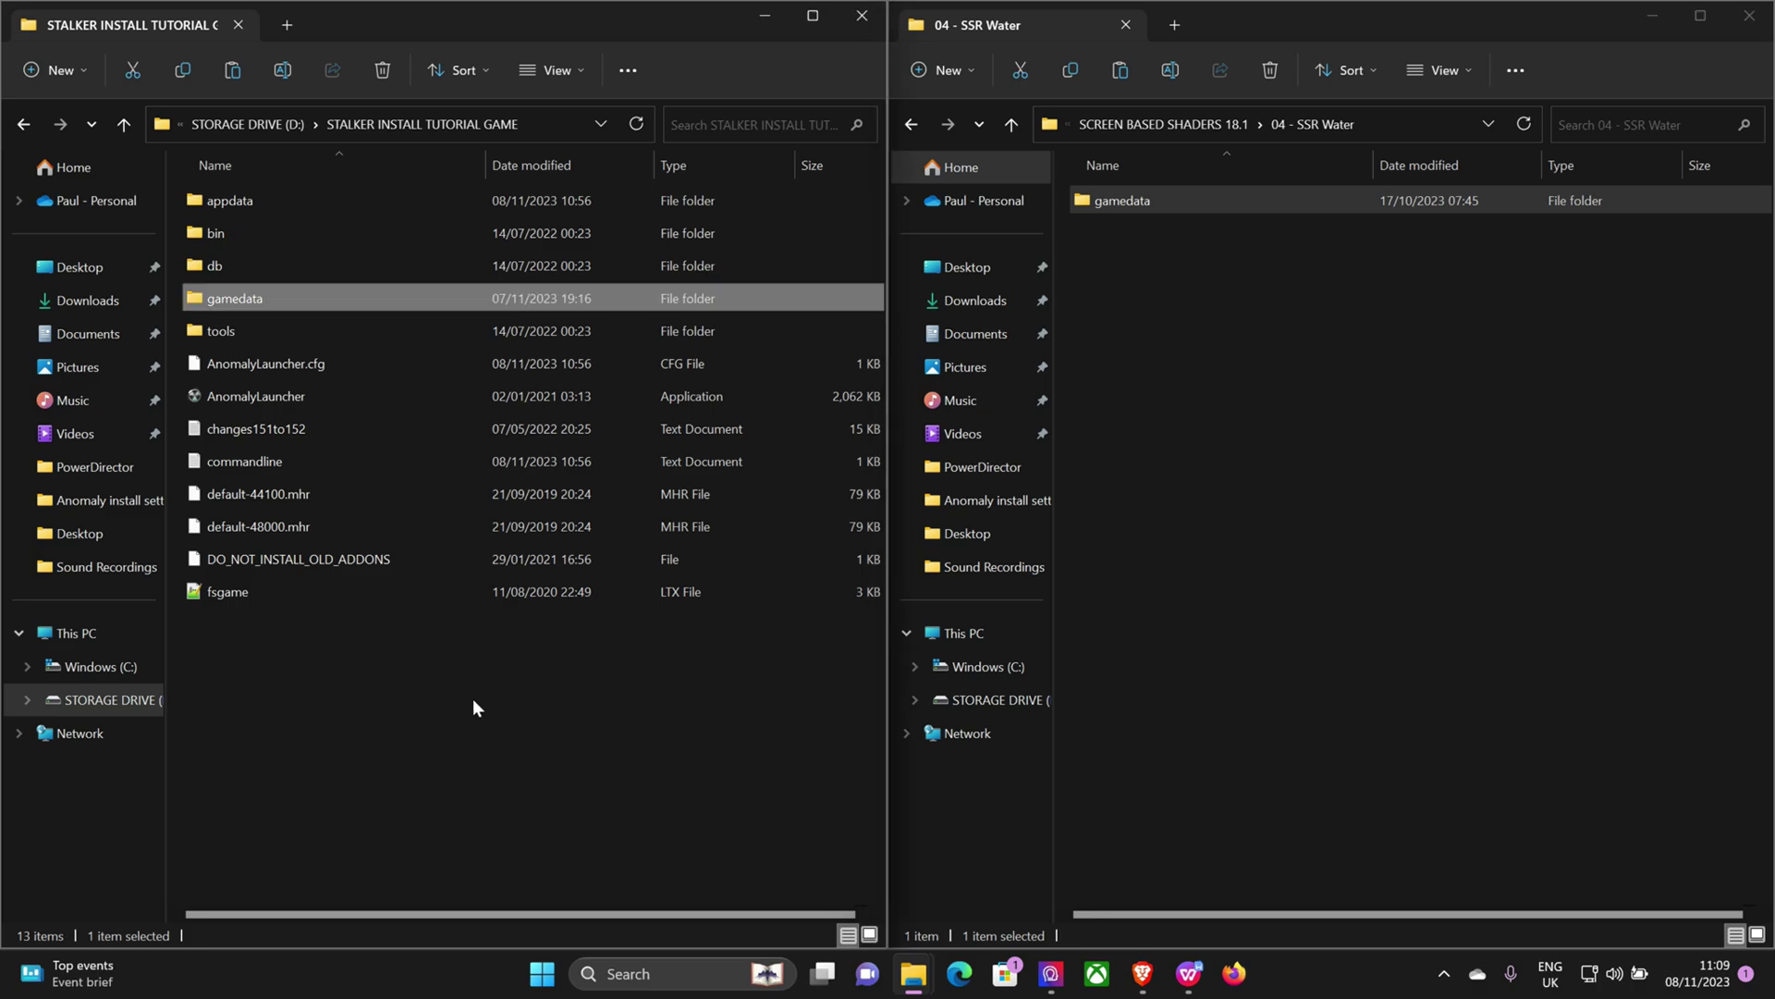
left_click(233, 70)
left_click(871, 442)
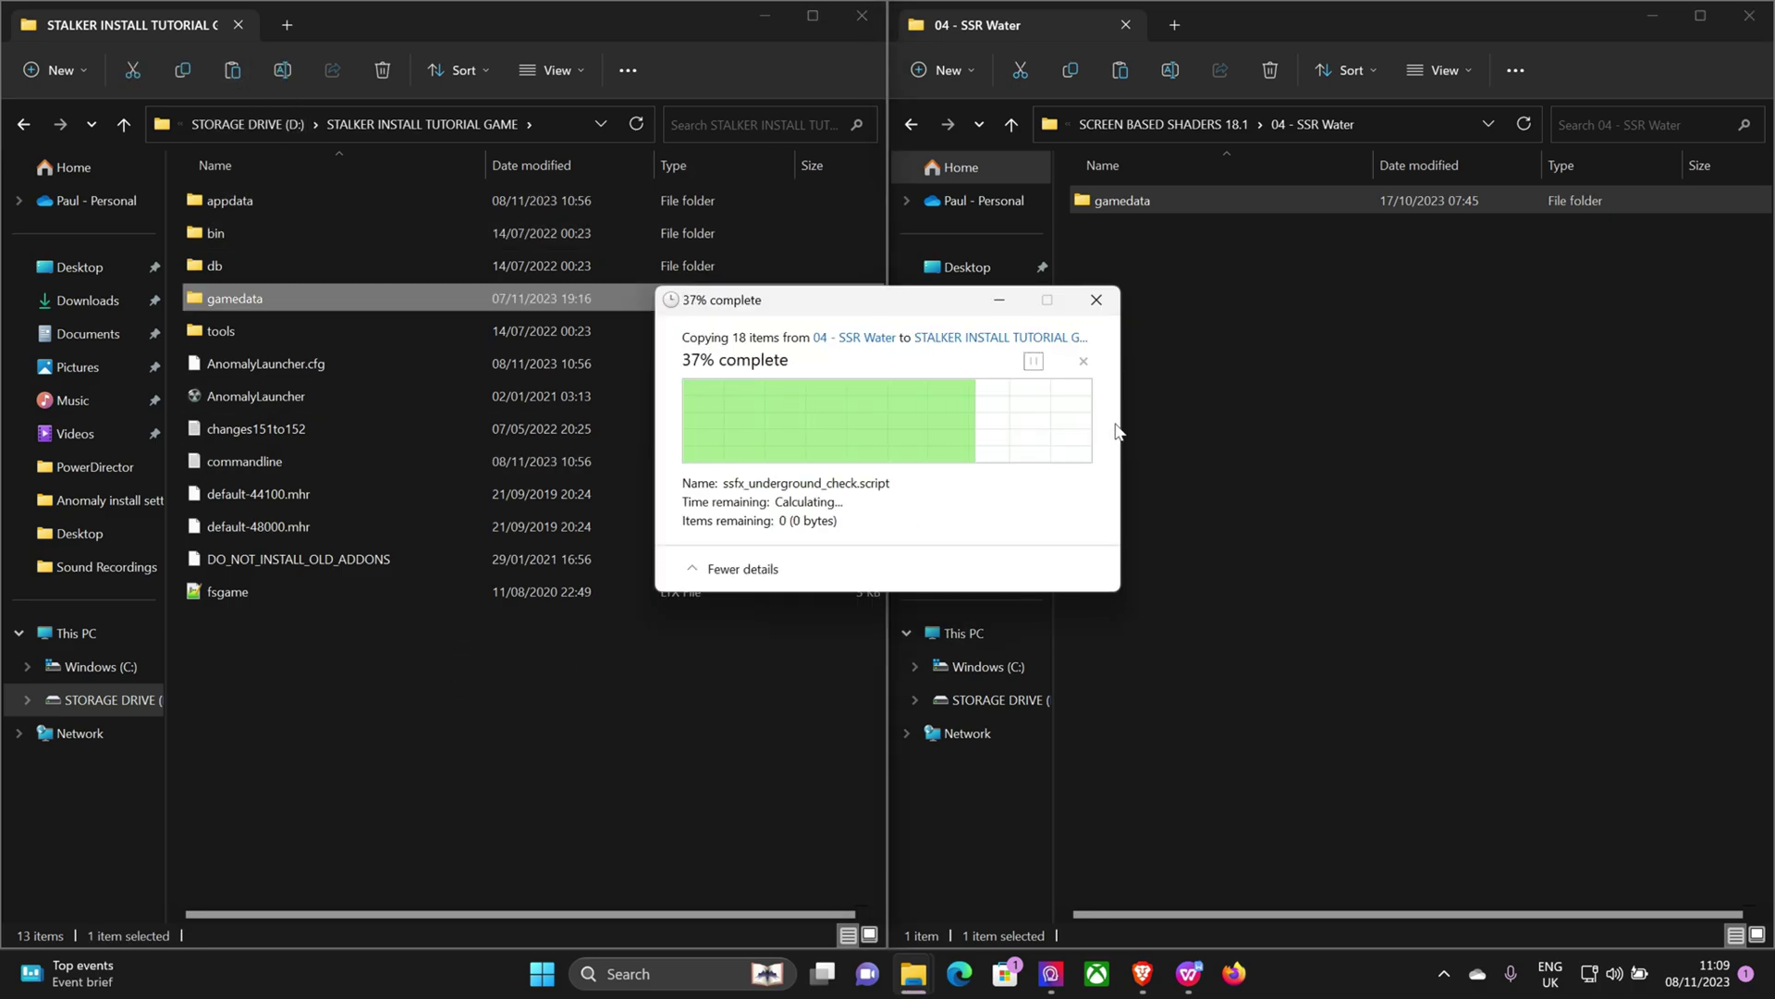
left_click(912, 124)
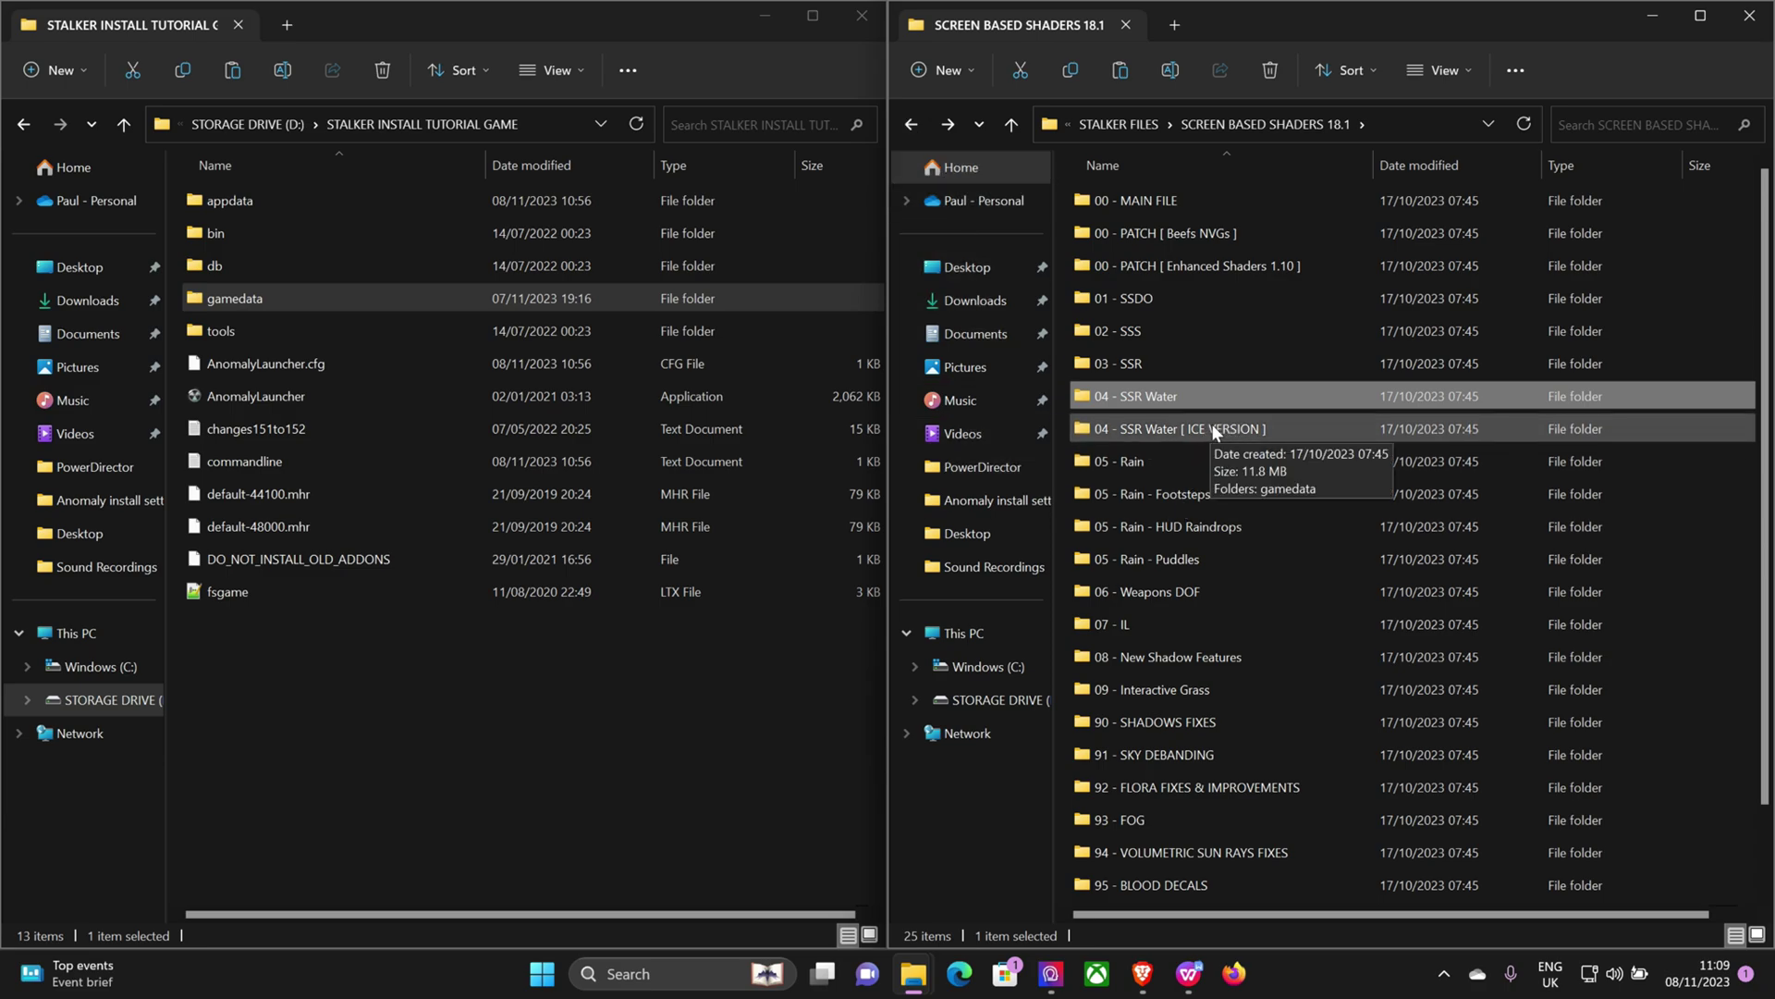
Check 05 - Rain, then copy 05 - Rain - Footsteps' db and gamedata into the game folder, replacing files.
double_click(1141, 462)
left_click(1115, 205)
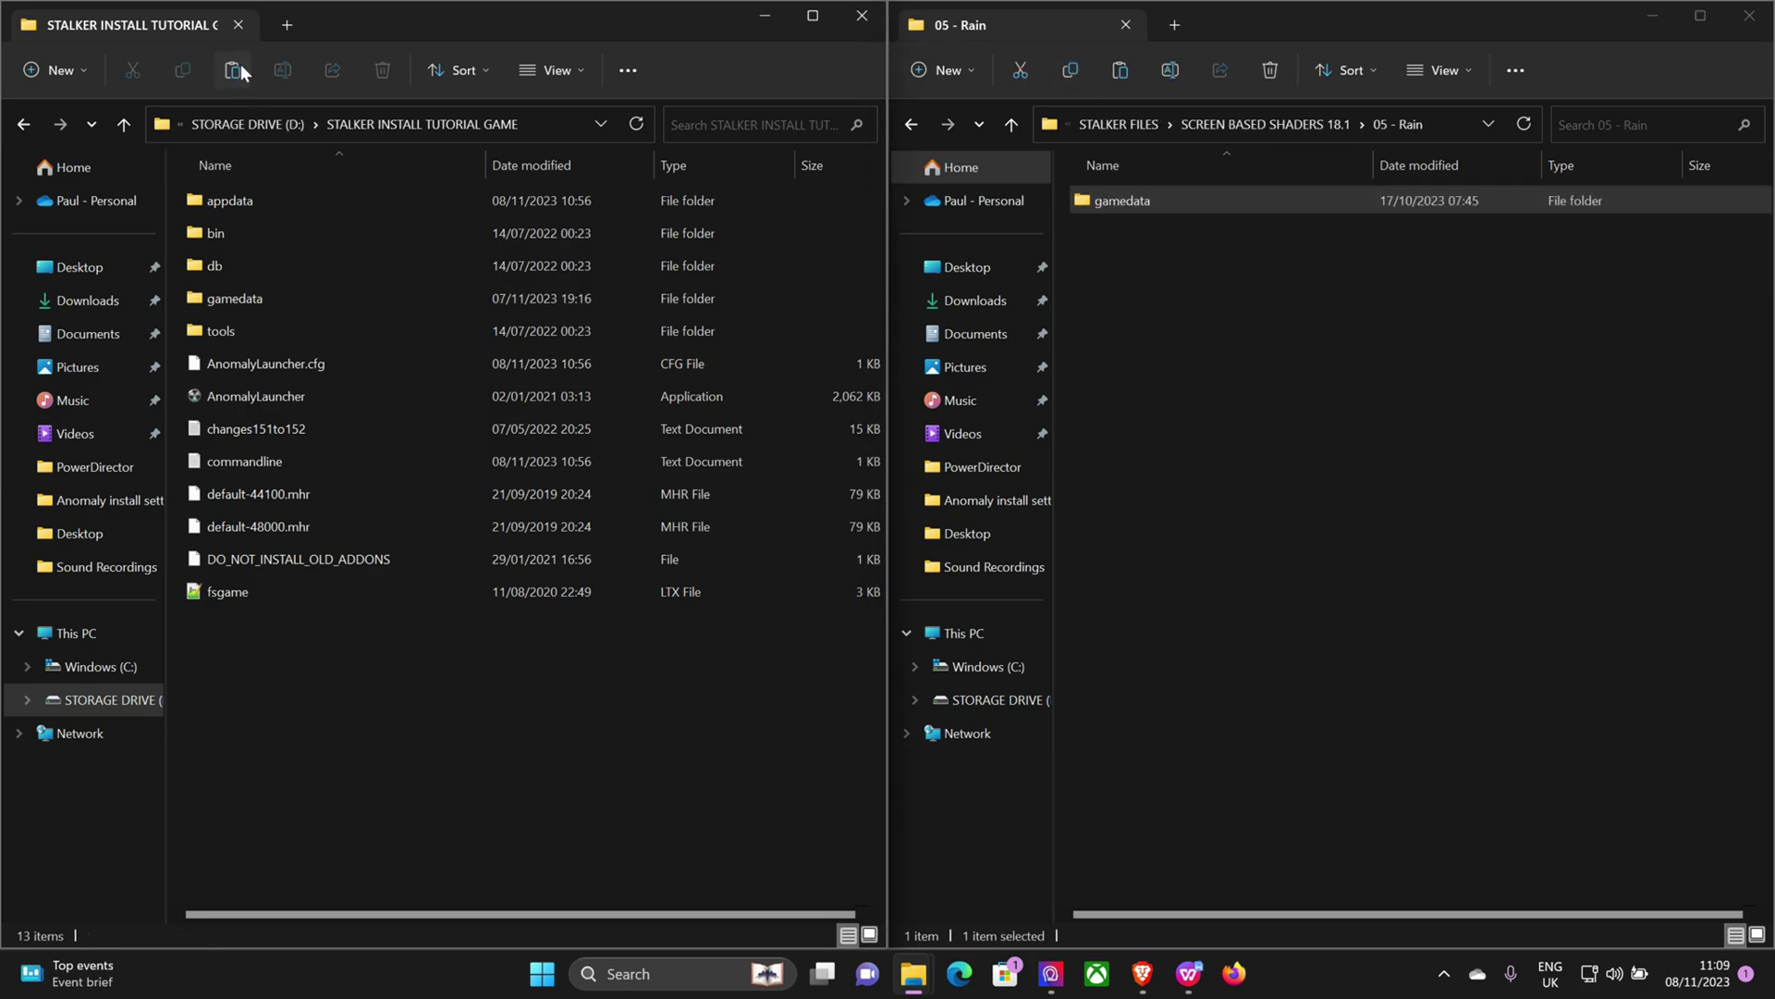
left_click(913, 122)
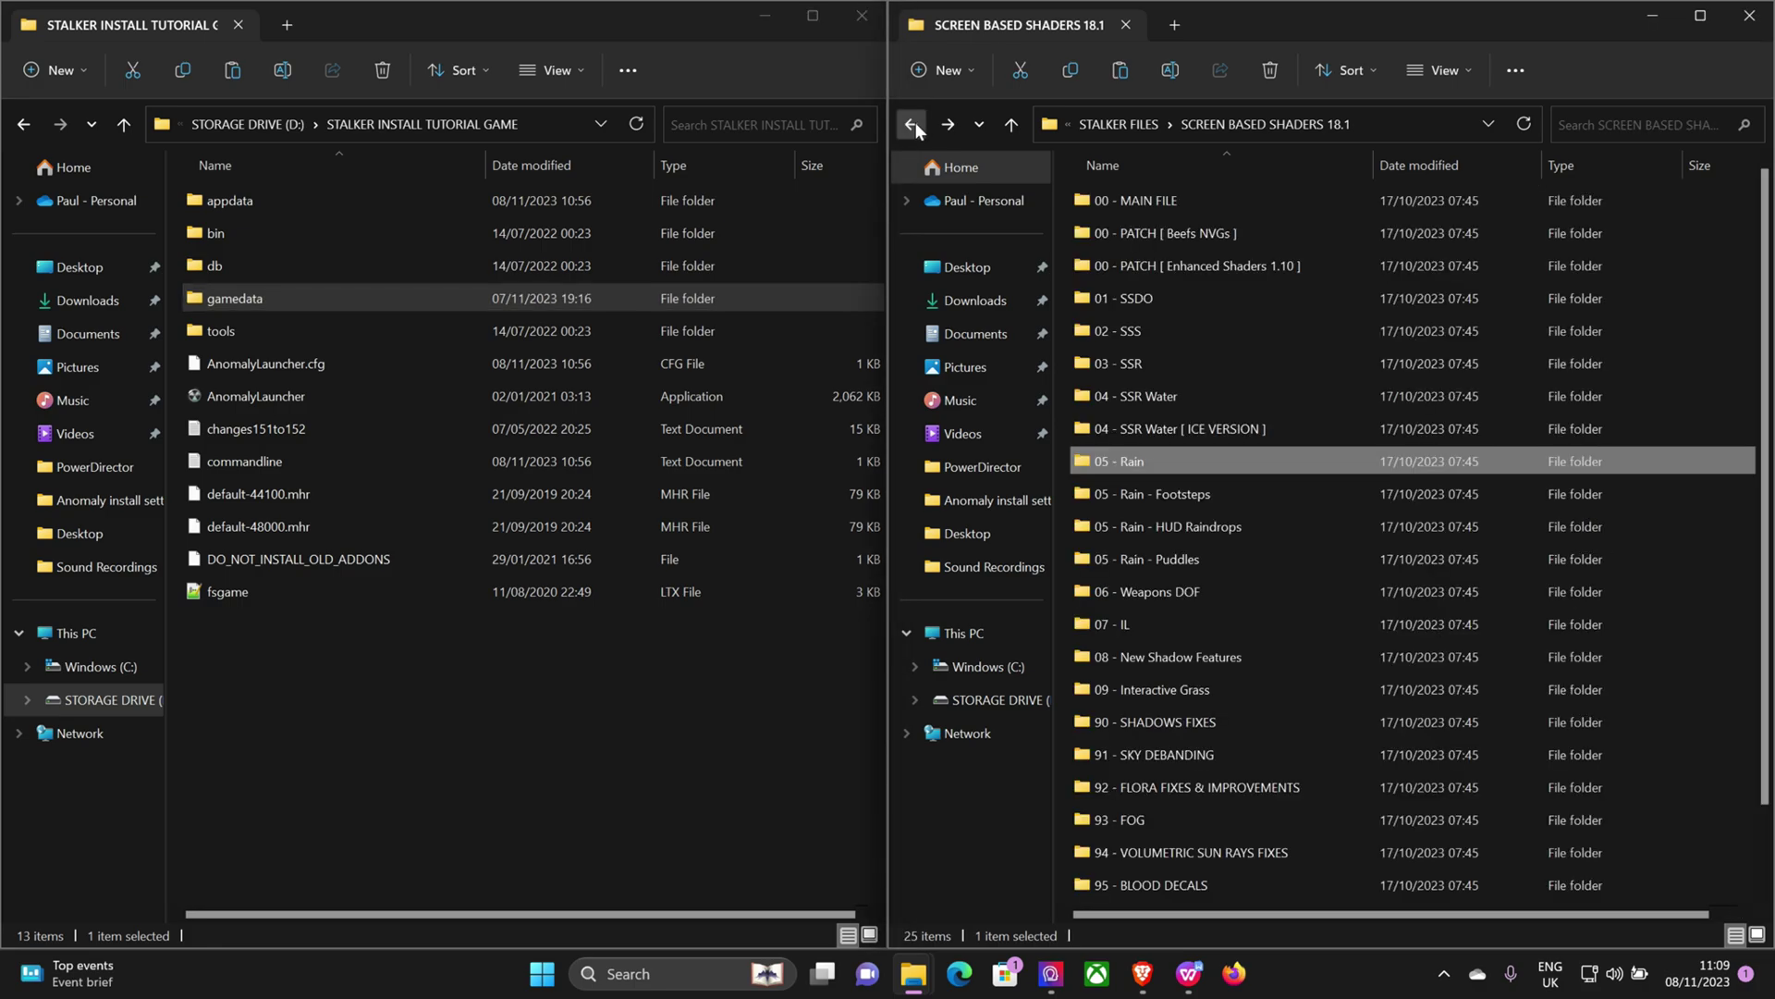
double_click(1132, 493)
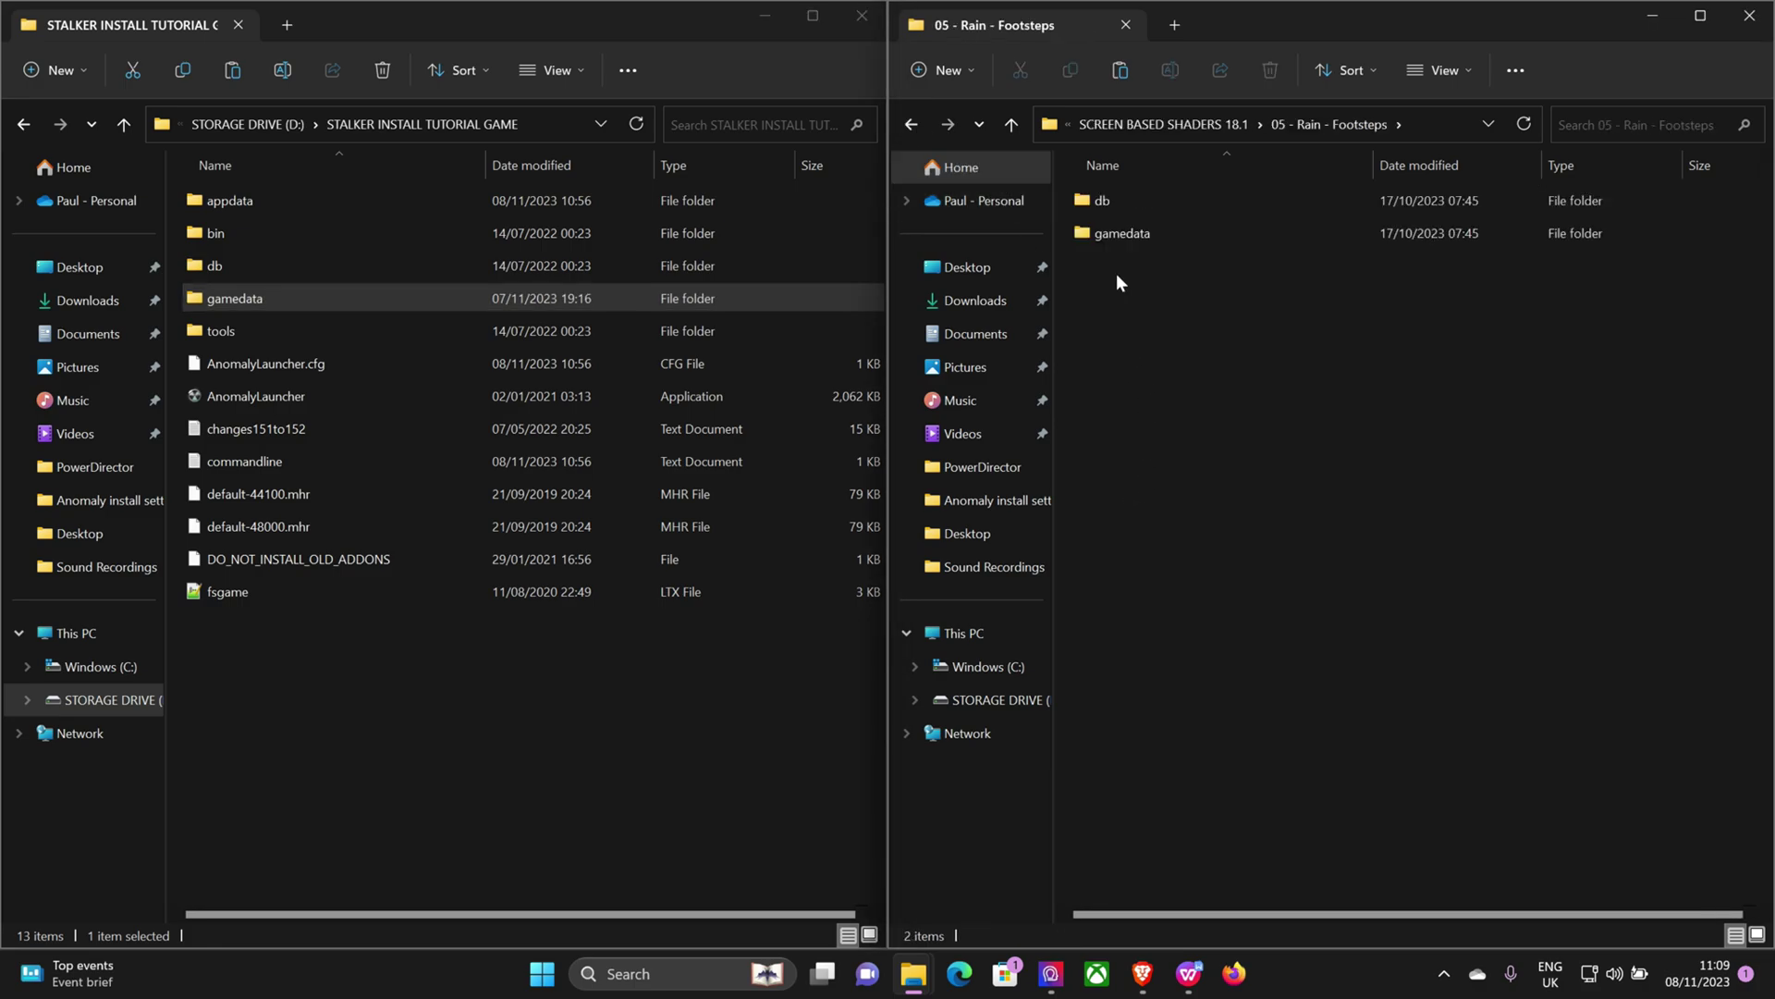
left_click(1124, 202)
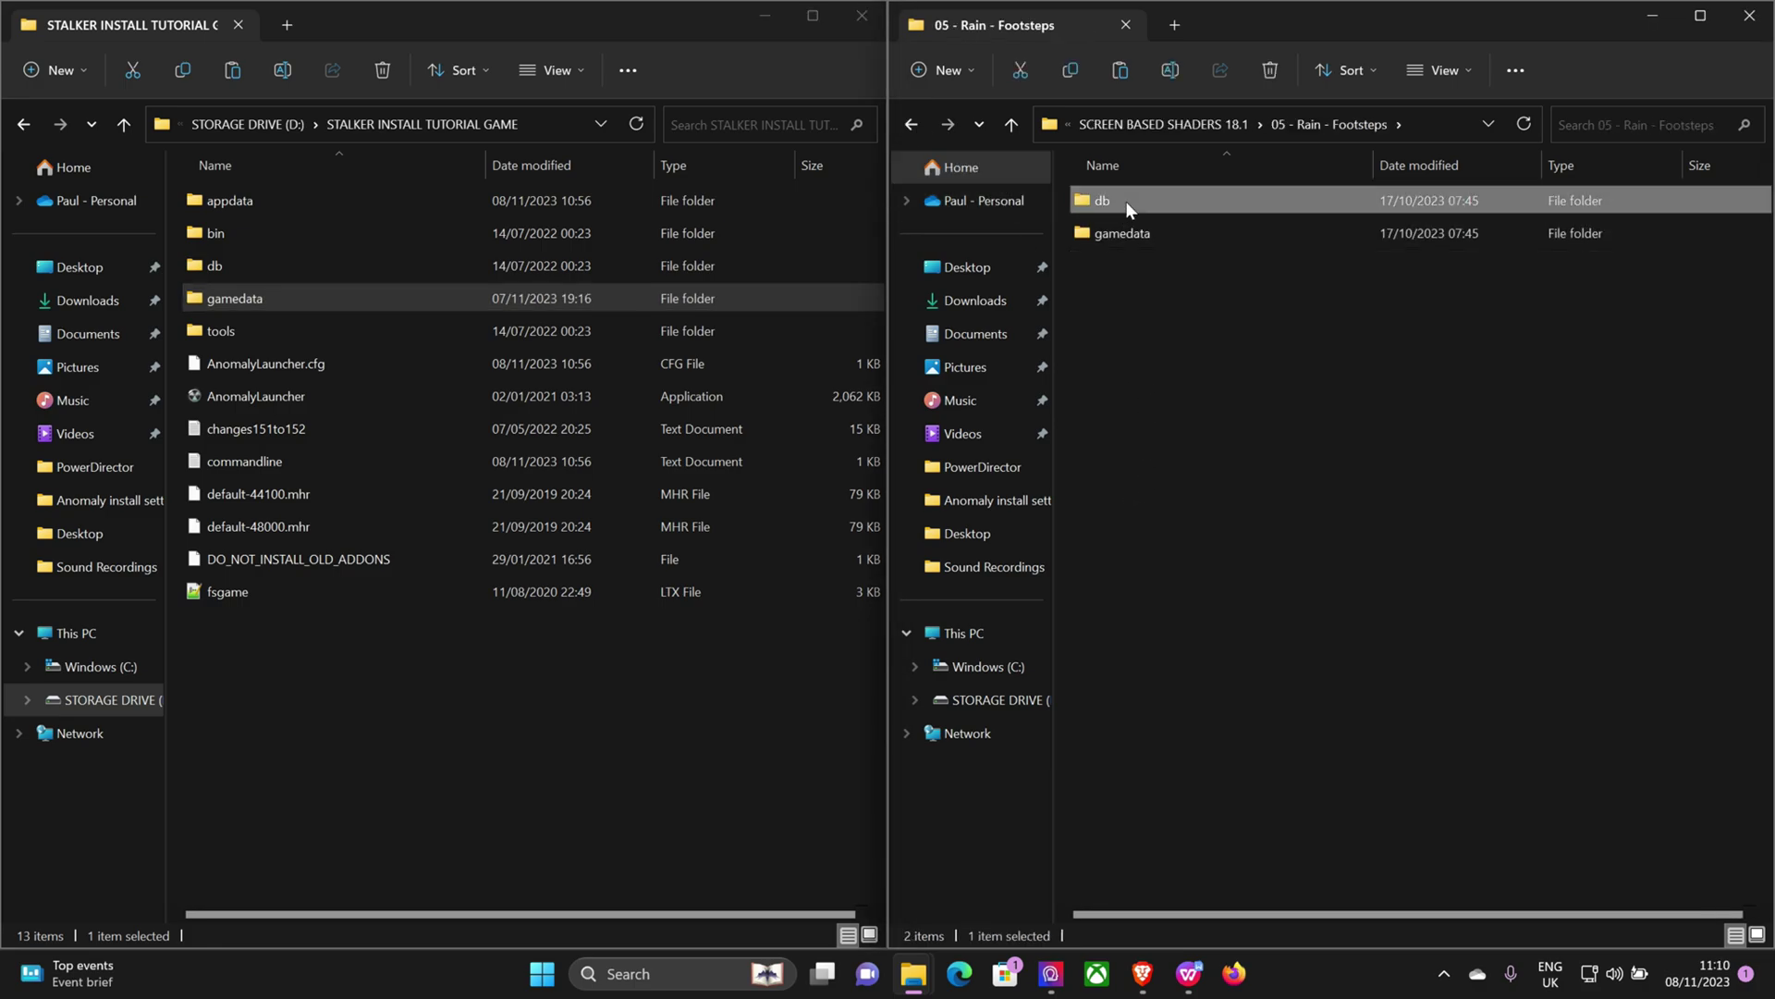
left_click(1123, 235, "shift")
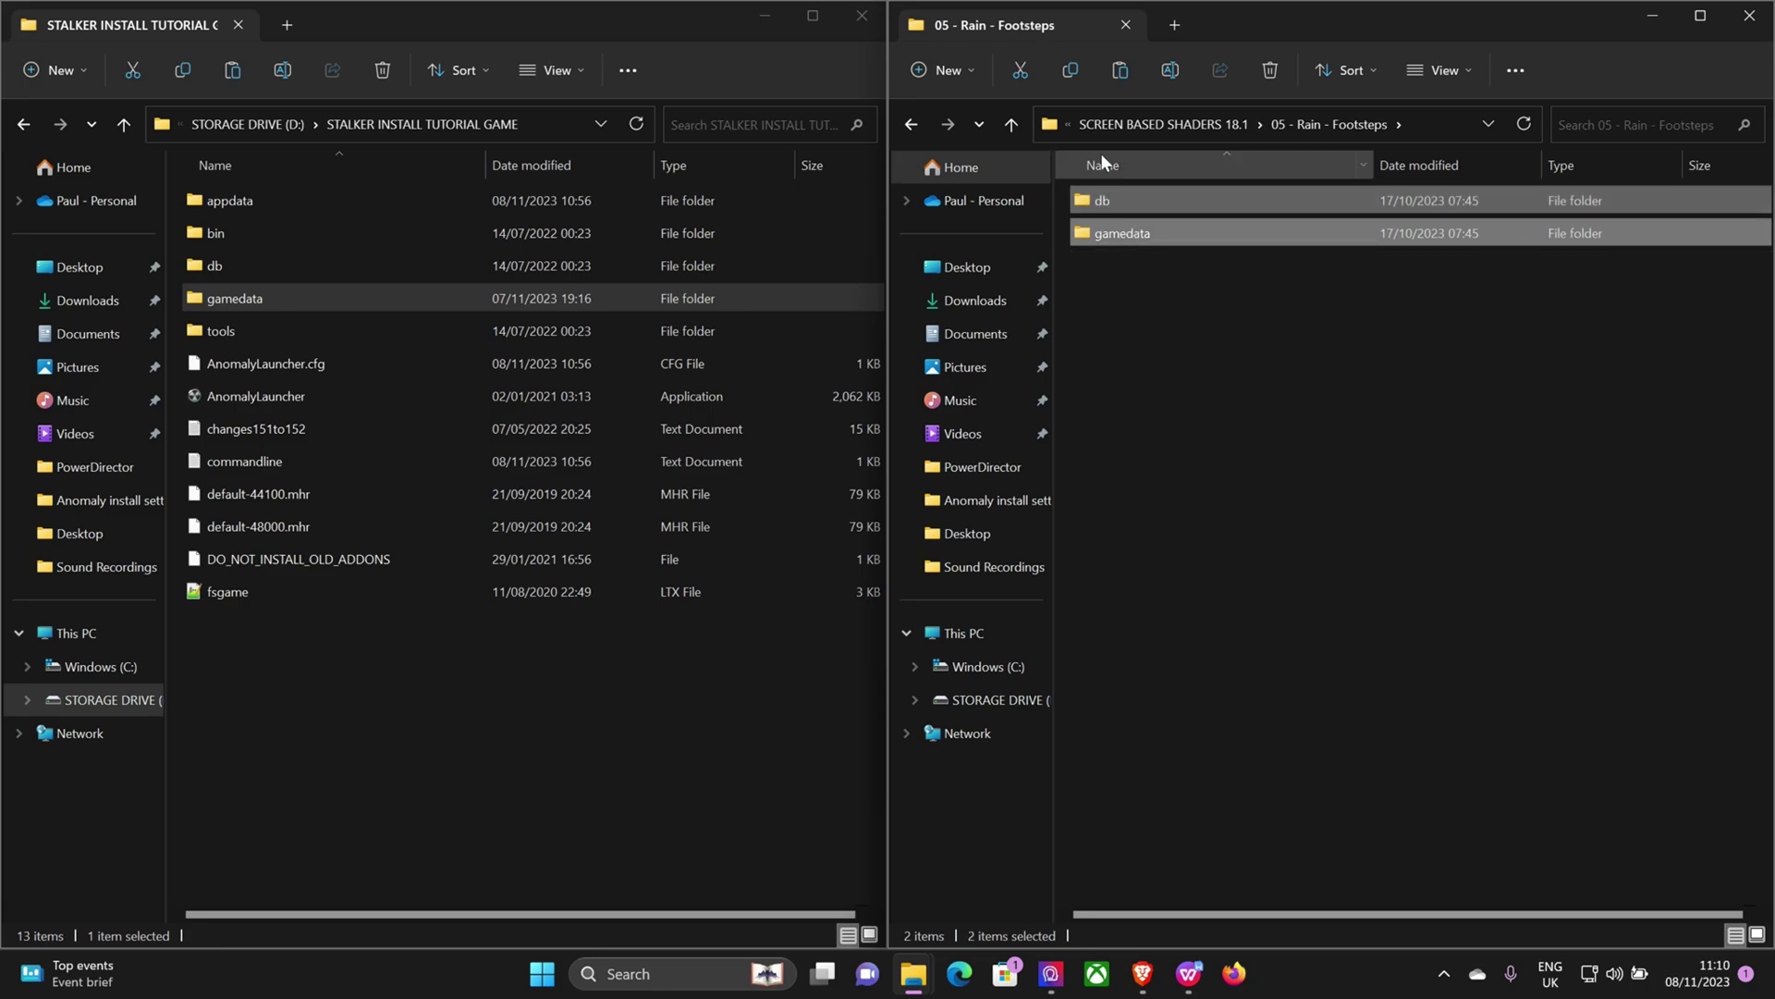
left_click(1075, 70)
left_click(527, 703)
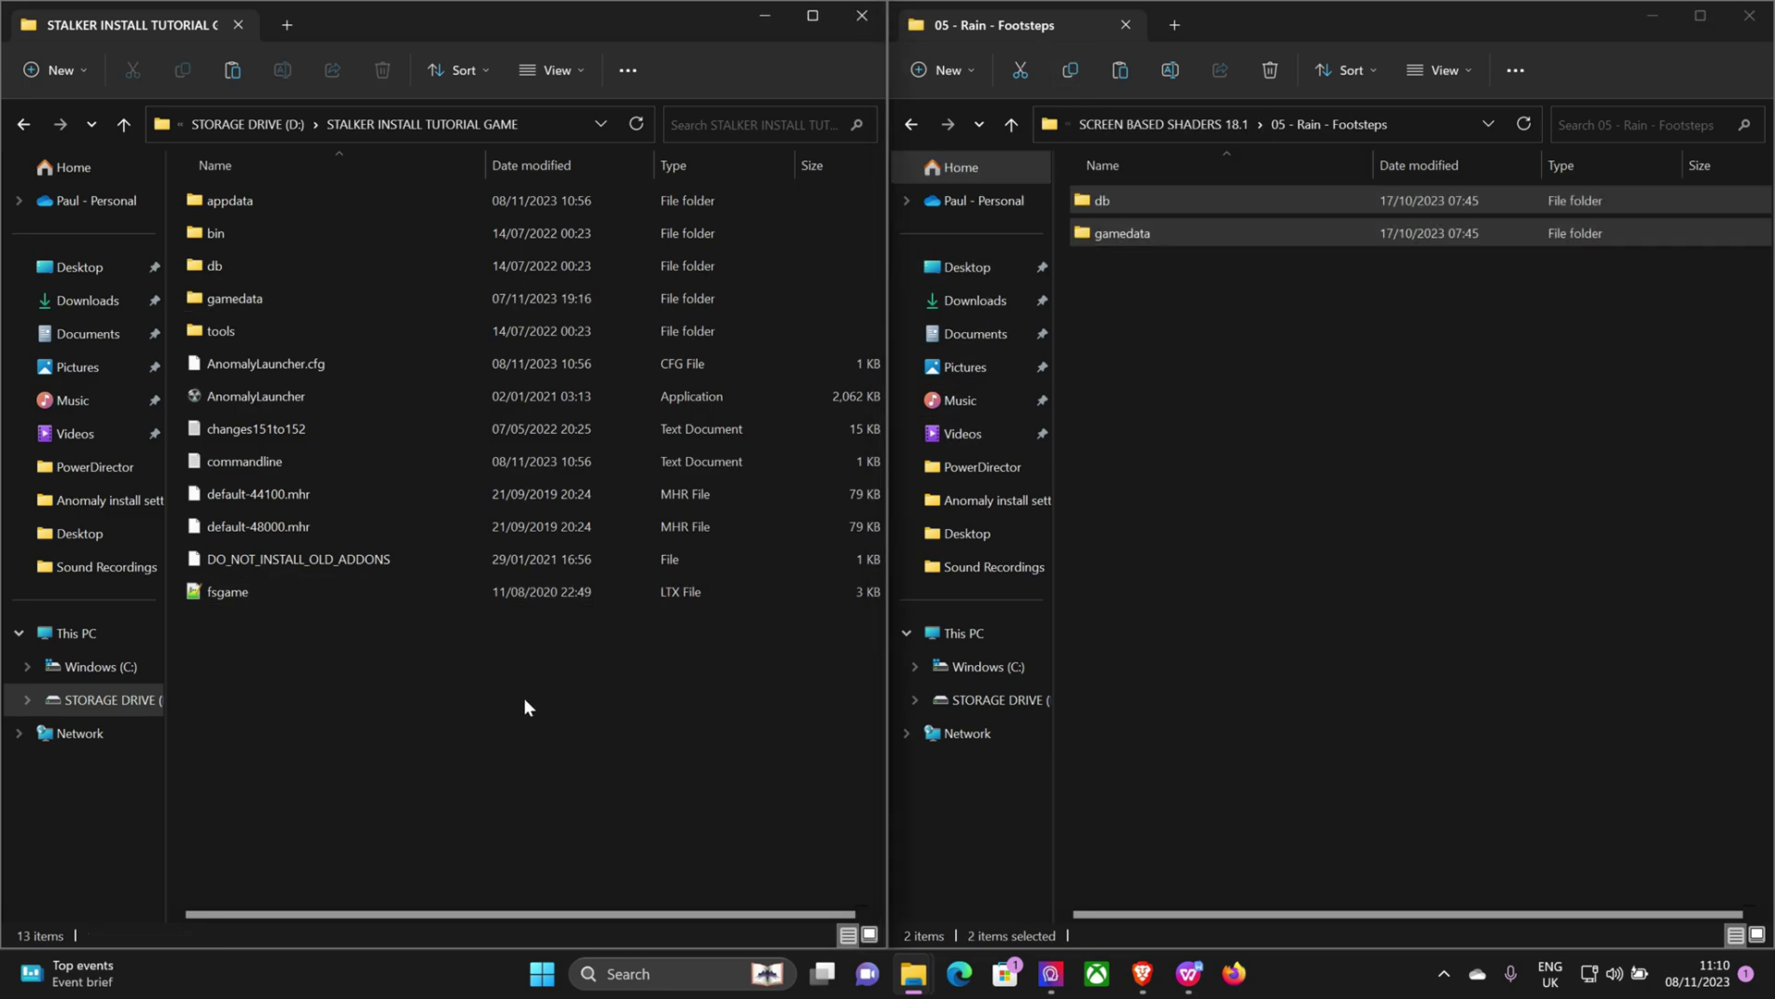
left_click(229, 76)
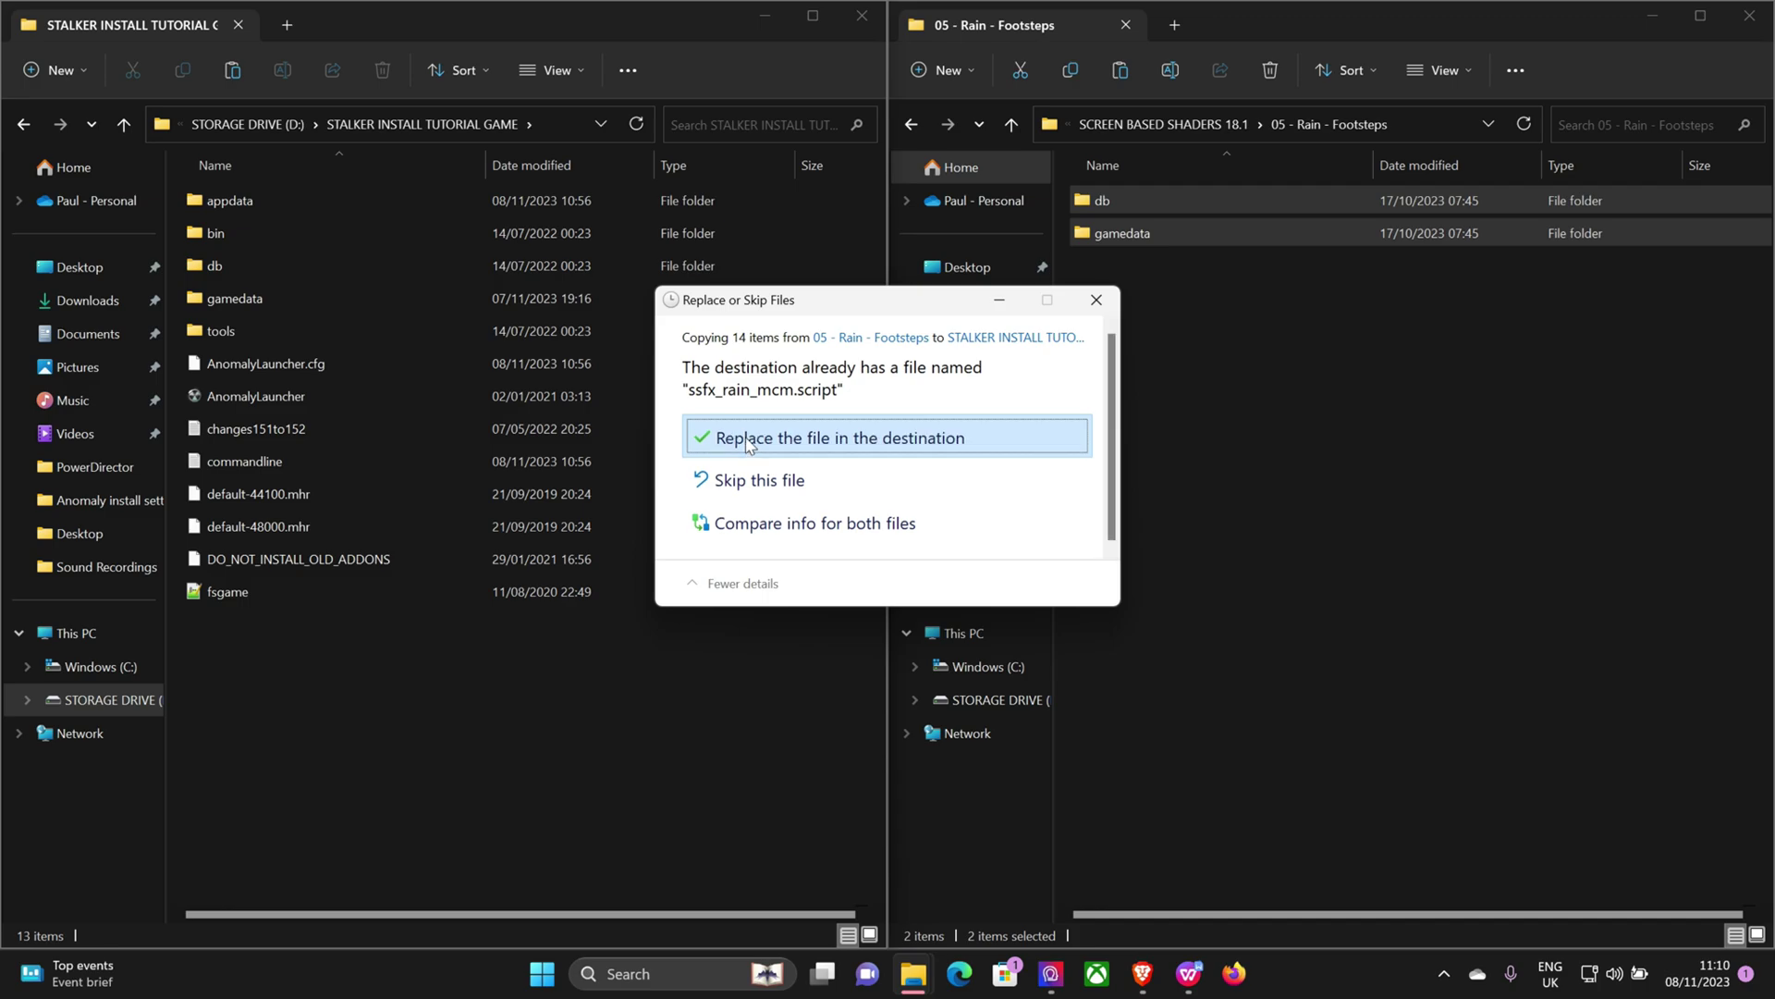
left_click(869, 434)
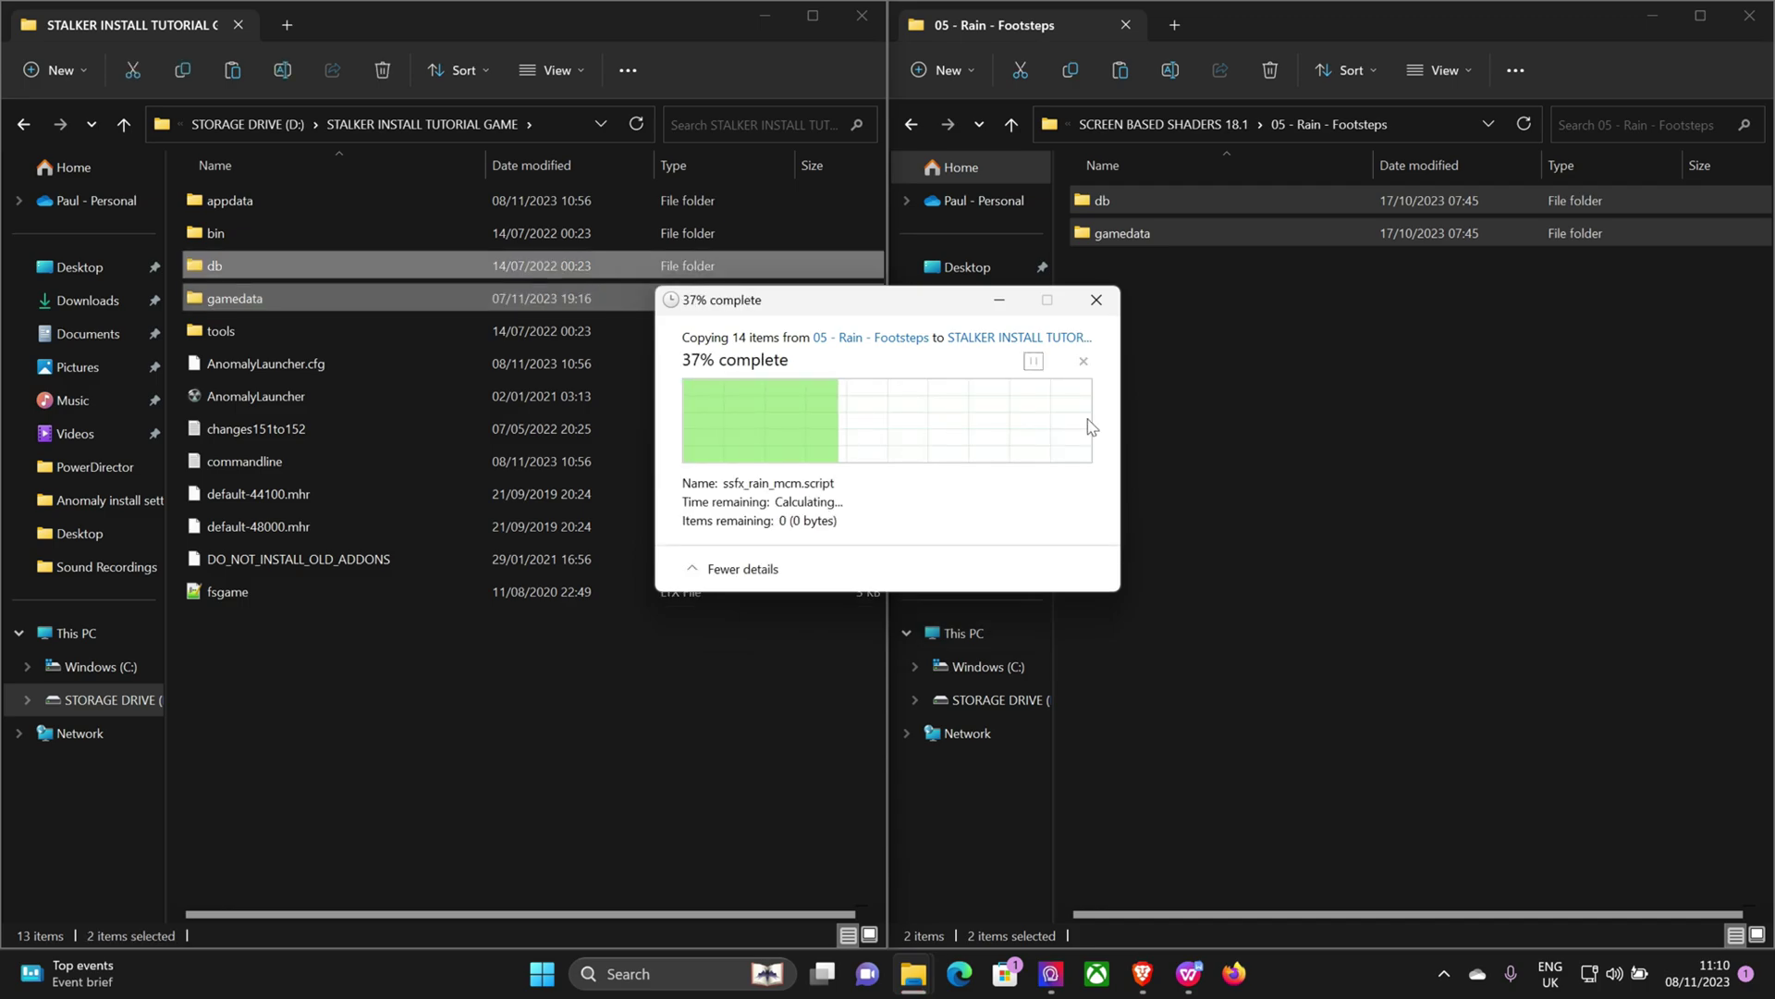
Copy the 05 - Rain - HUD Raindrops gamedata into the game folder, replacing files.
left_click(914, 123)
double_click(1167, 529)
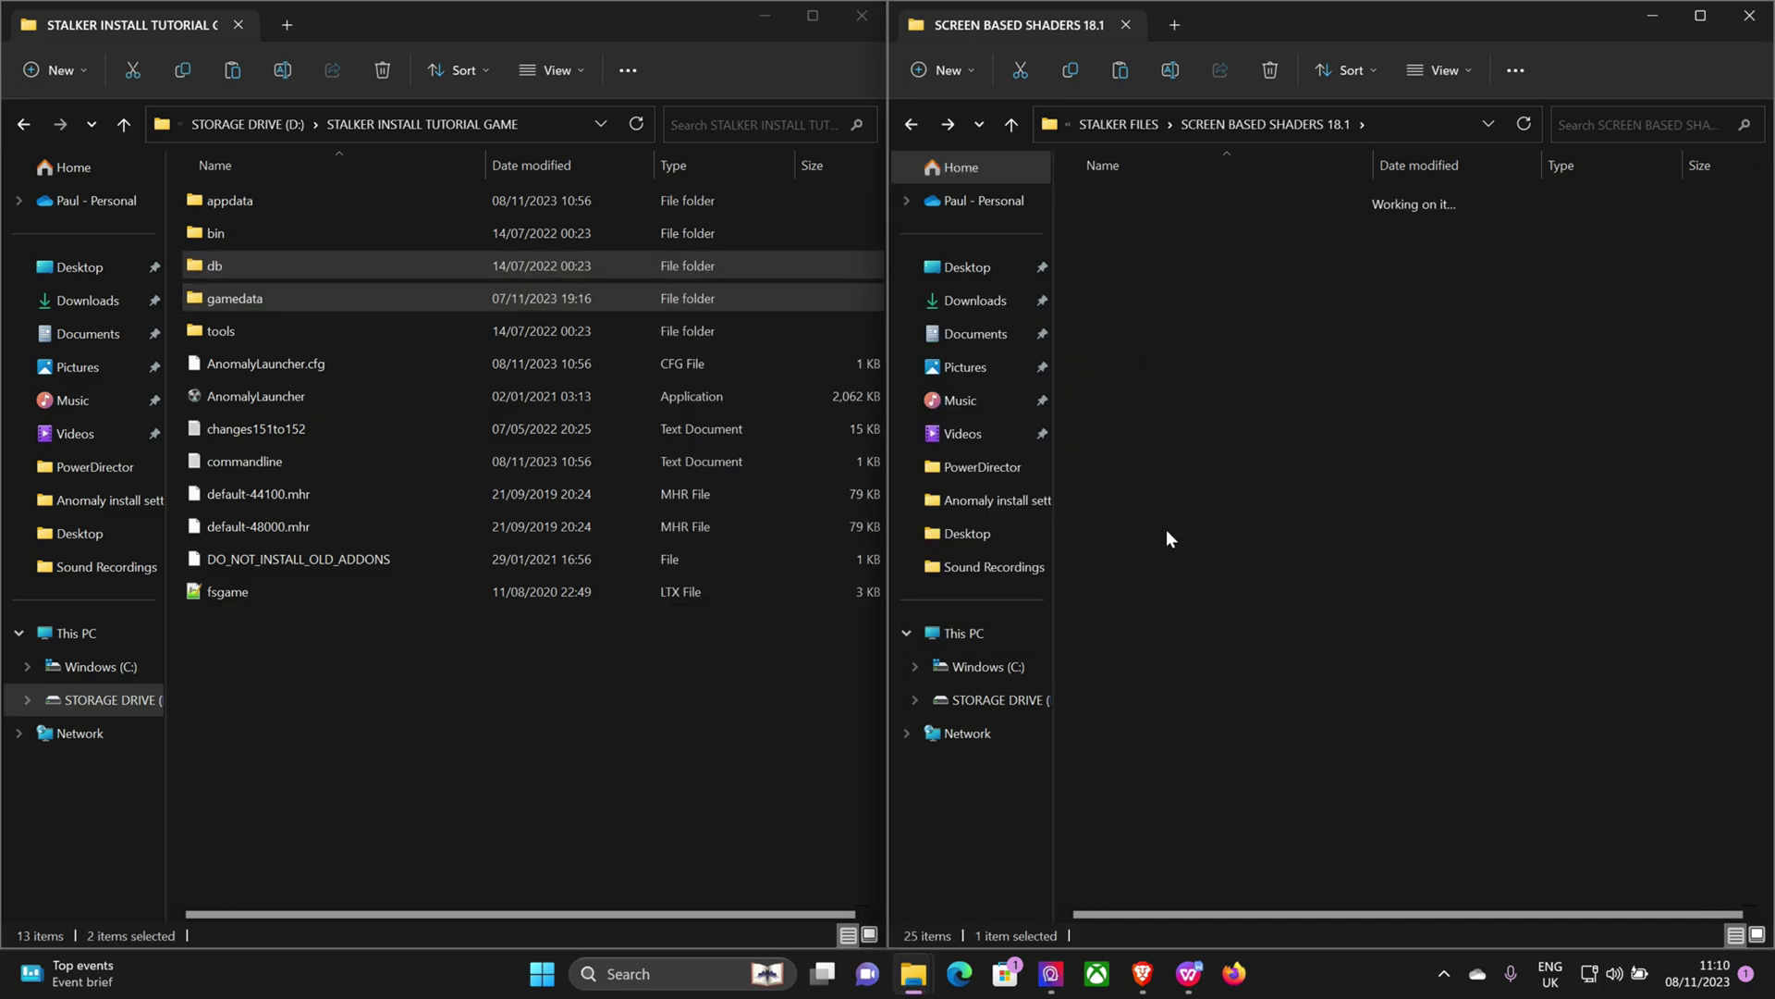
left_click(1130, 205)
left_click(1072, 69)
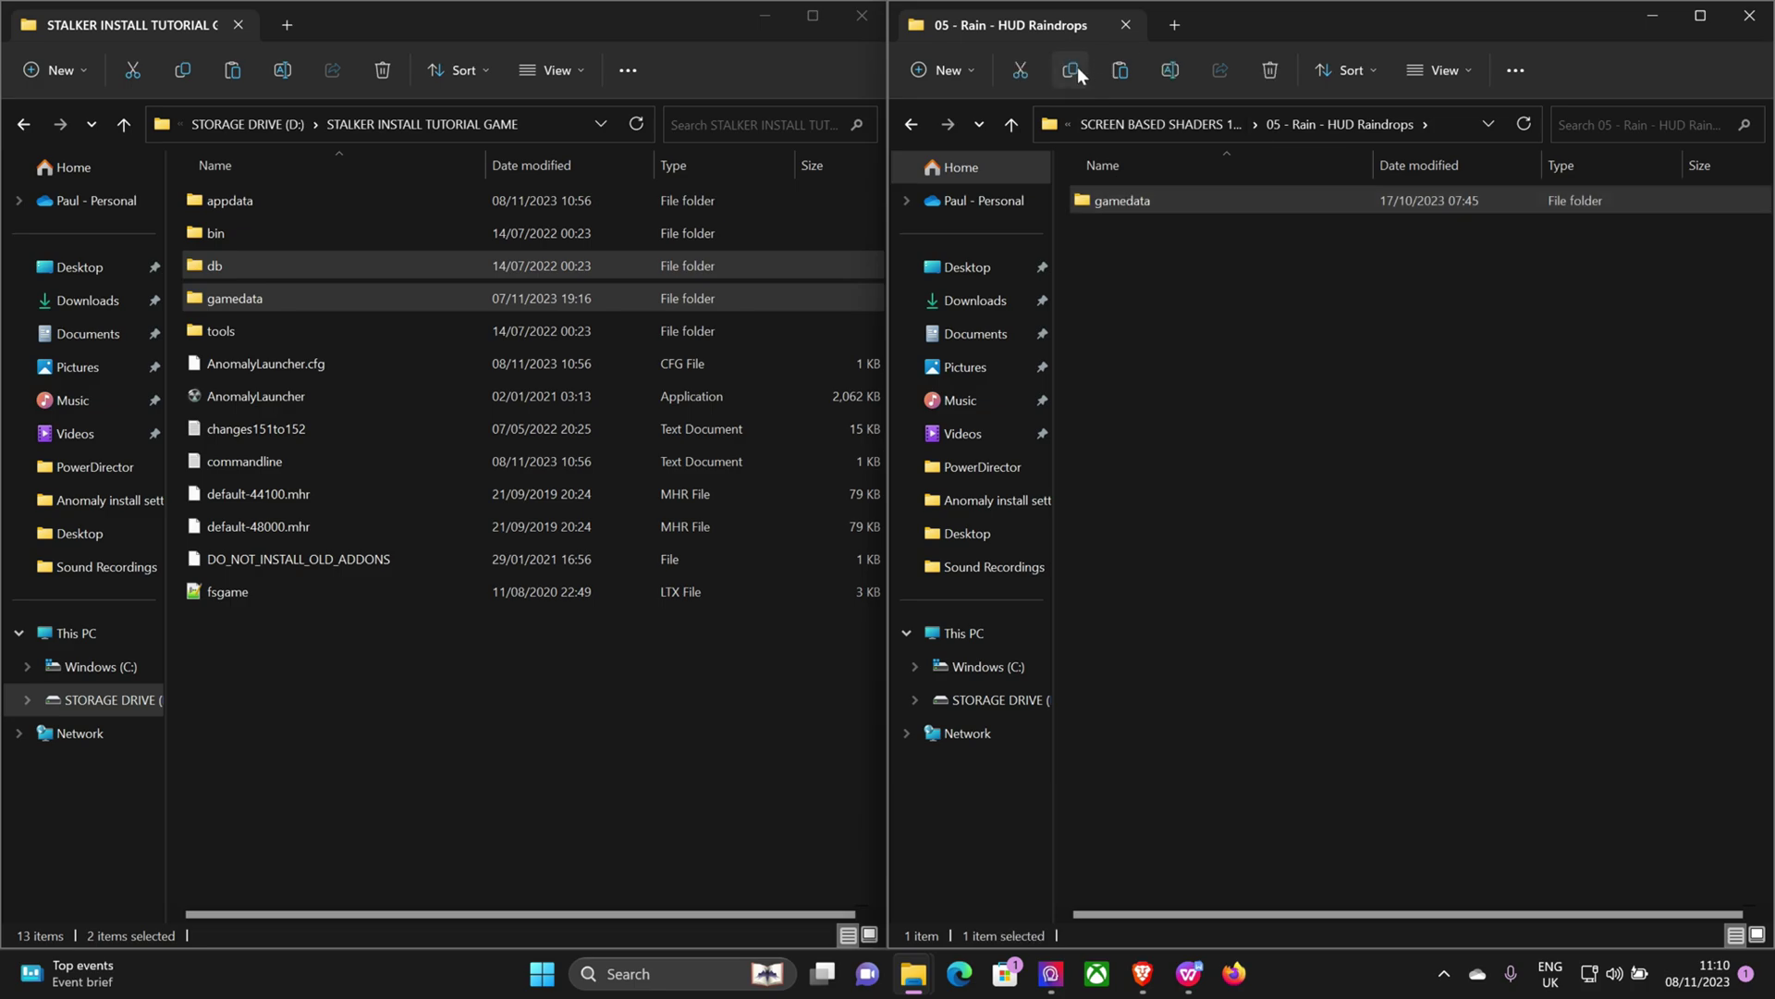
left_click(407, 678)
left_click(235, 71)
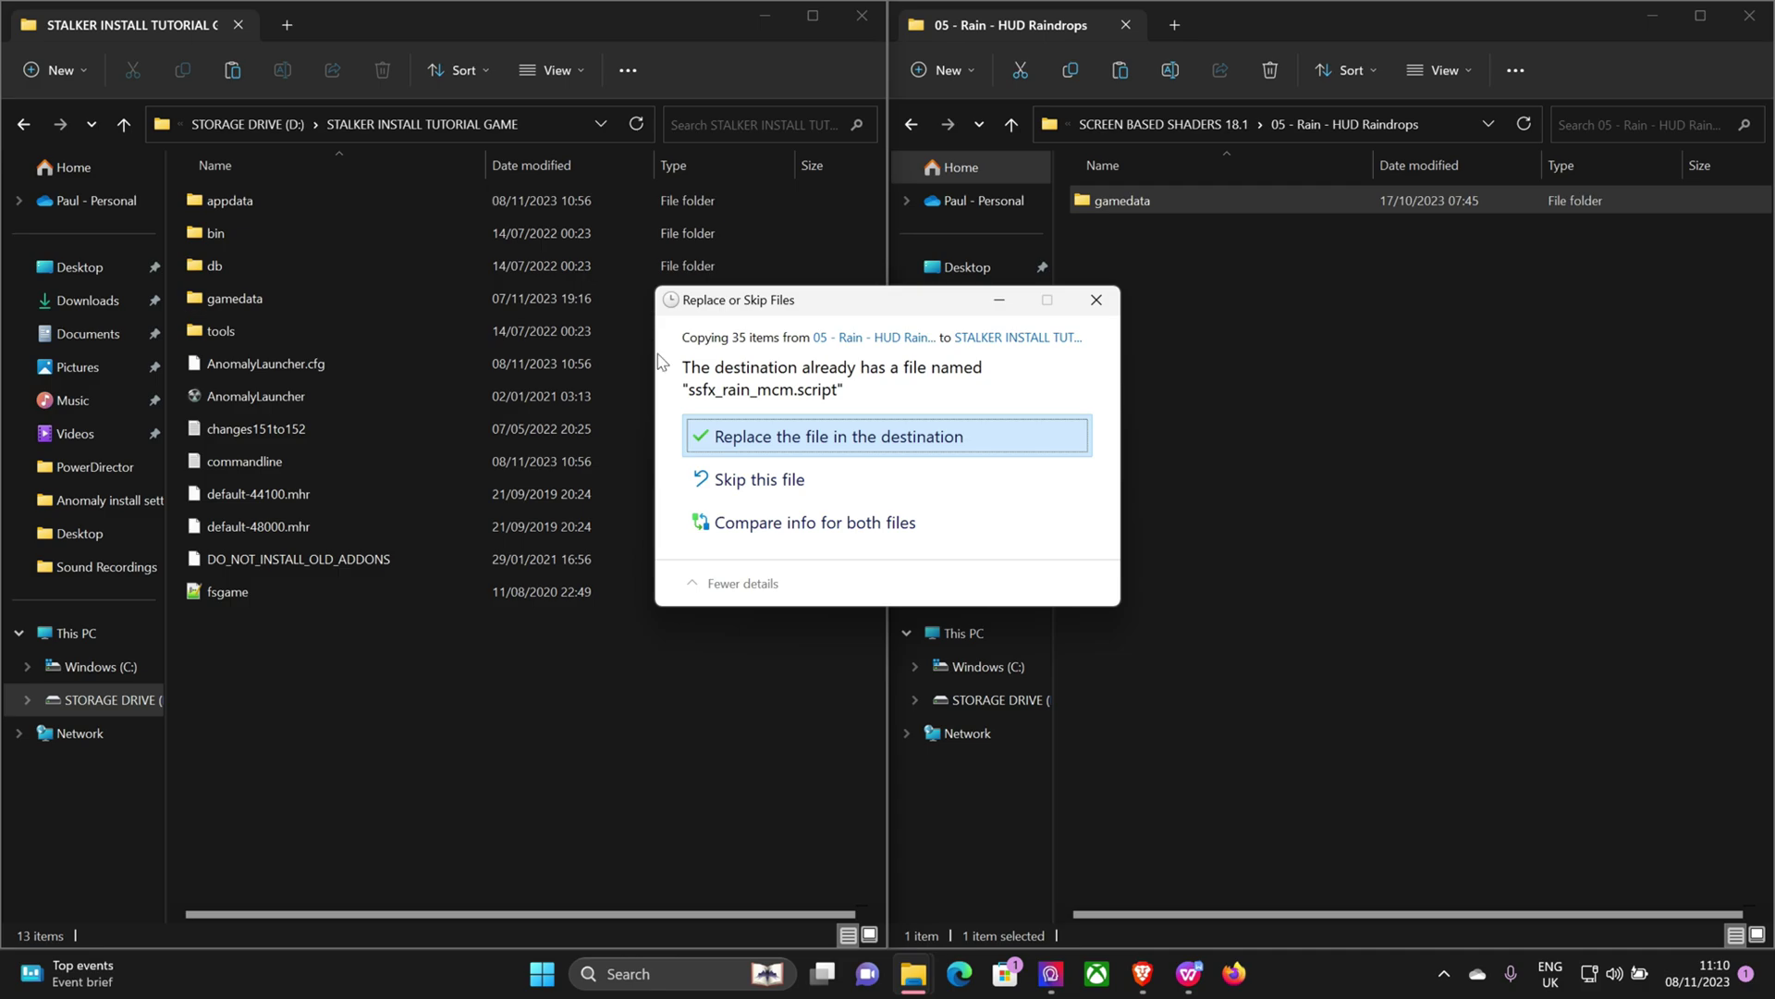
left_click(764, 435)
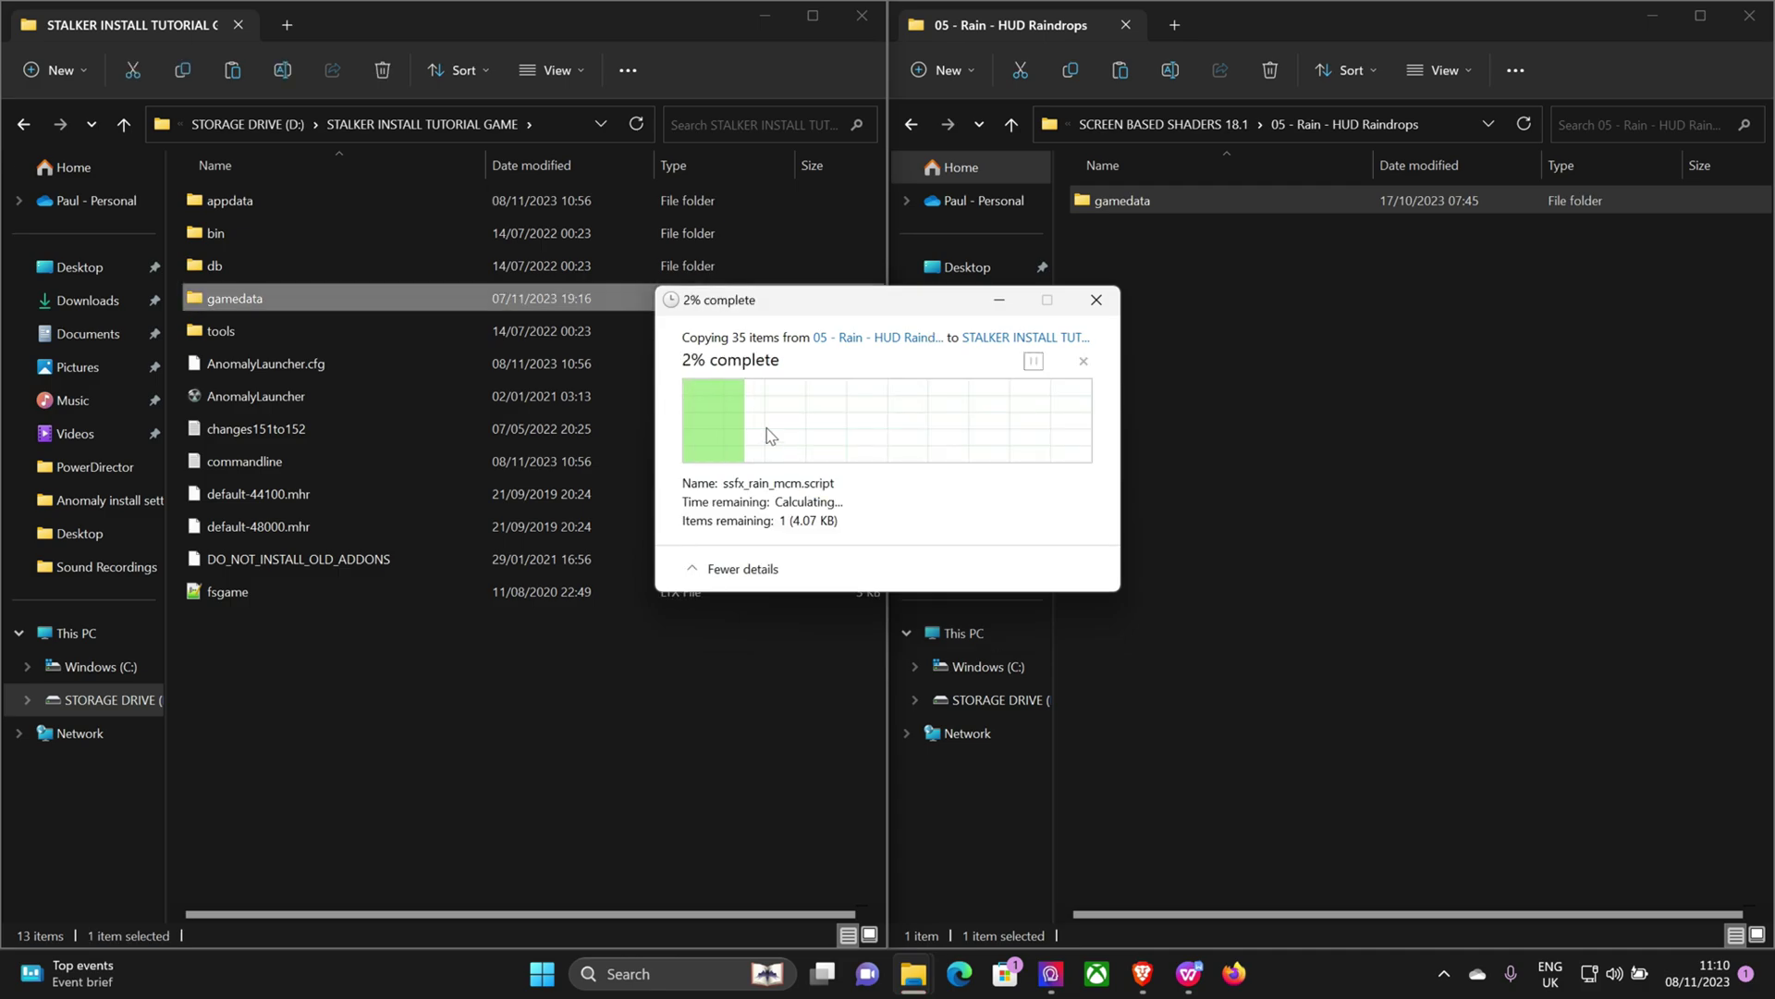
Copy the 05 - Rain - Puddles gamedata into the game folder, replacing 3 duplicates.
left_click(918, 122)
left_click(1154, 566)
double_click(1154, 568)
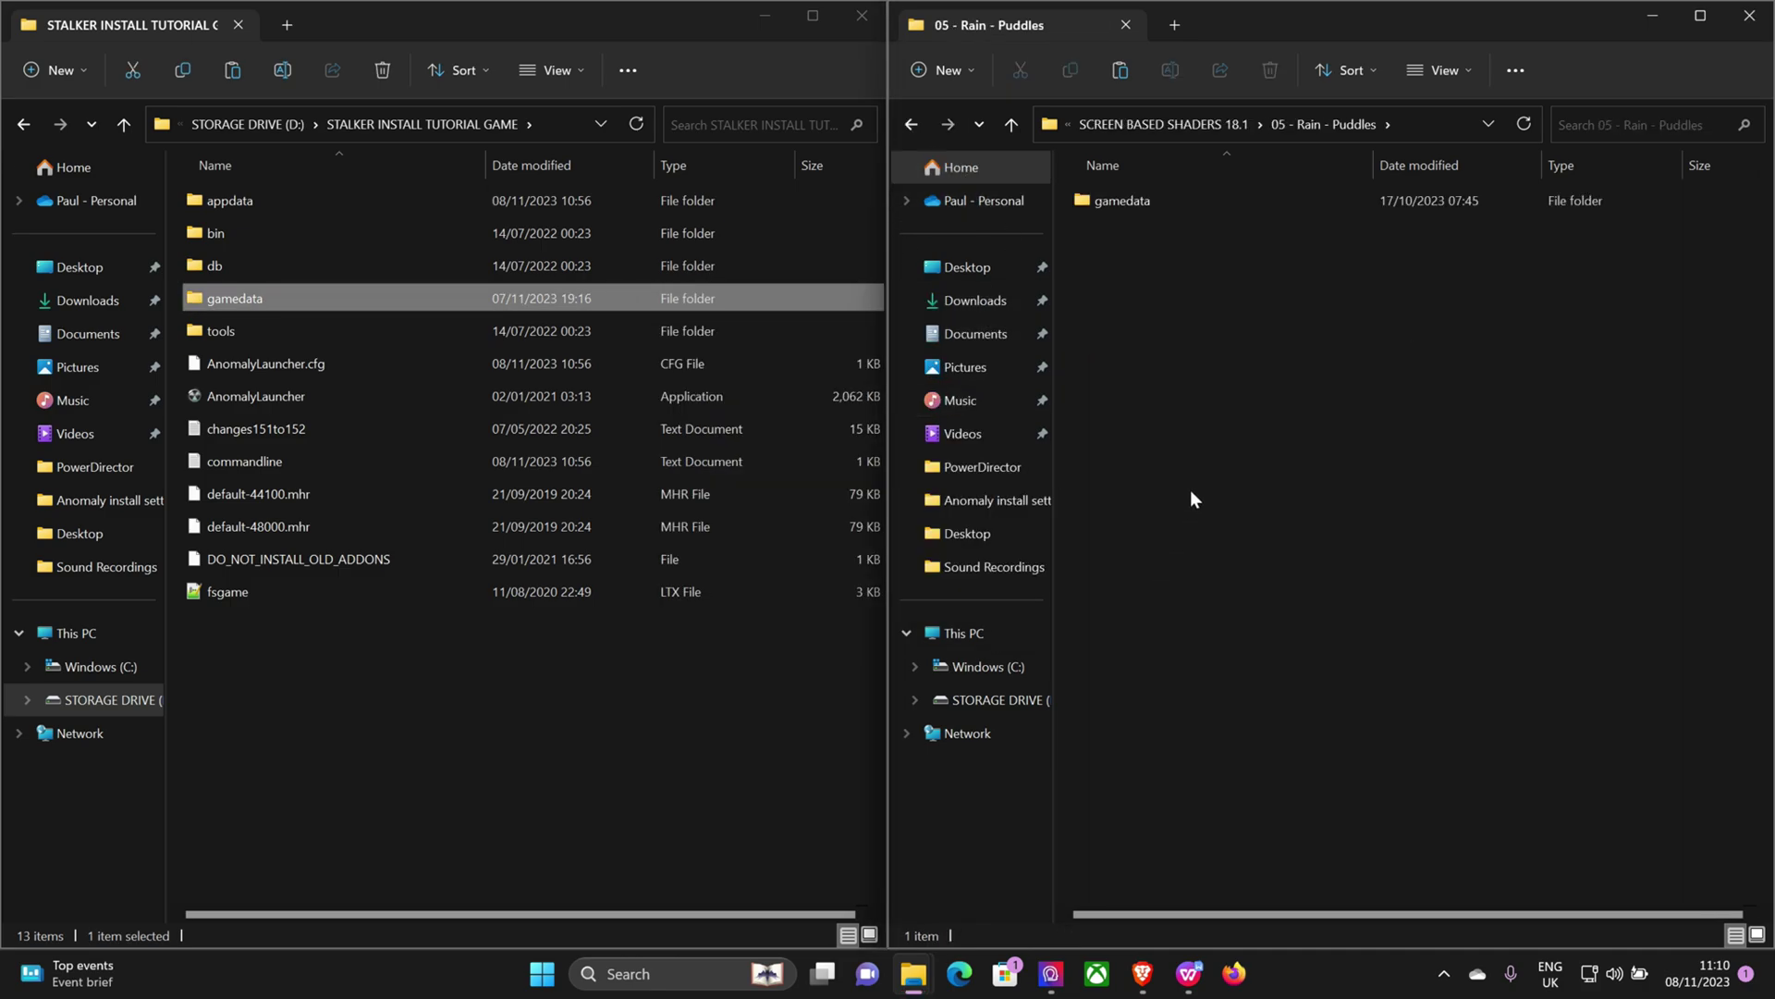
left_click(1135, 199)
left_click(1071, 71)
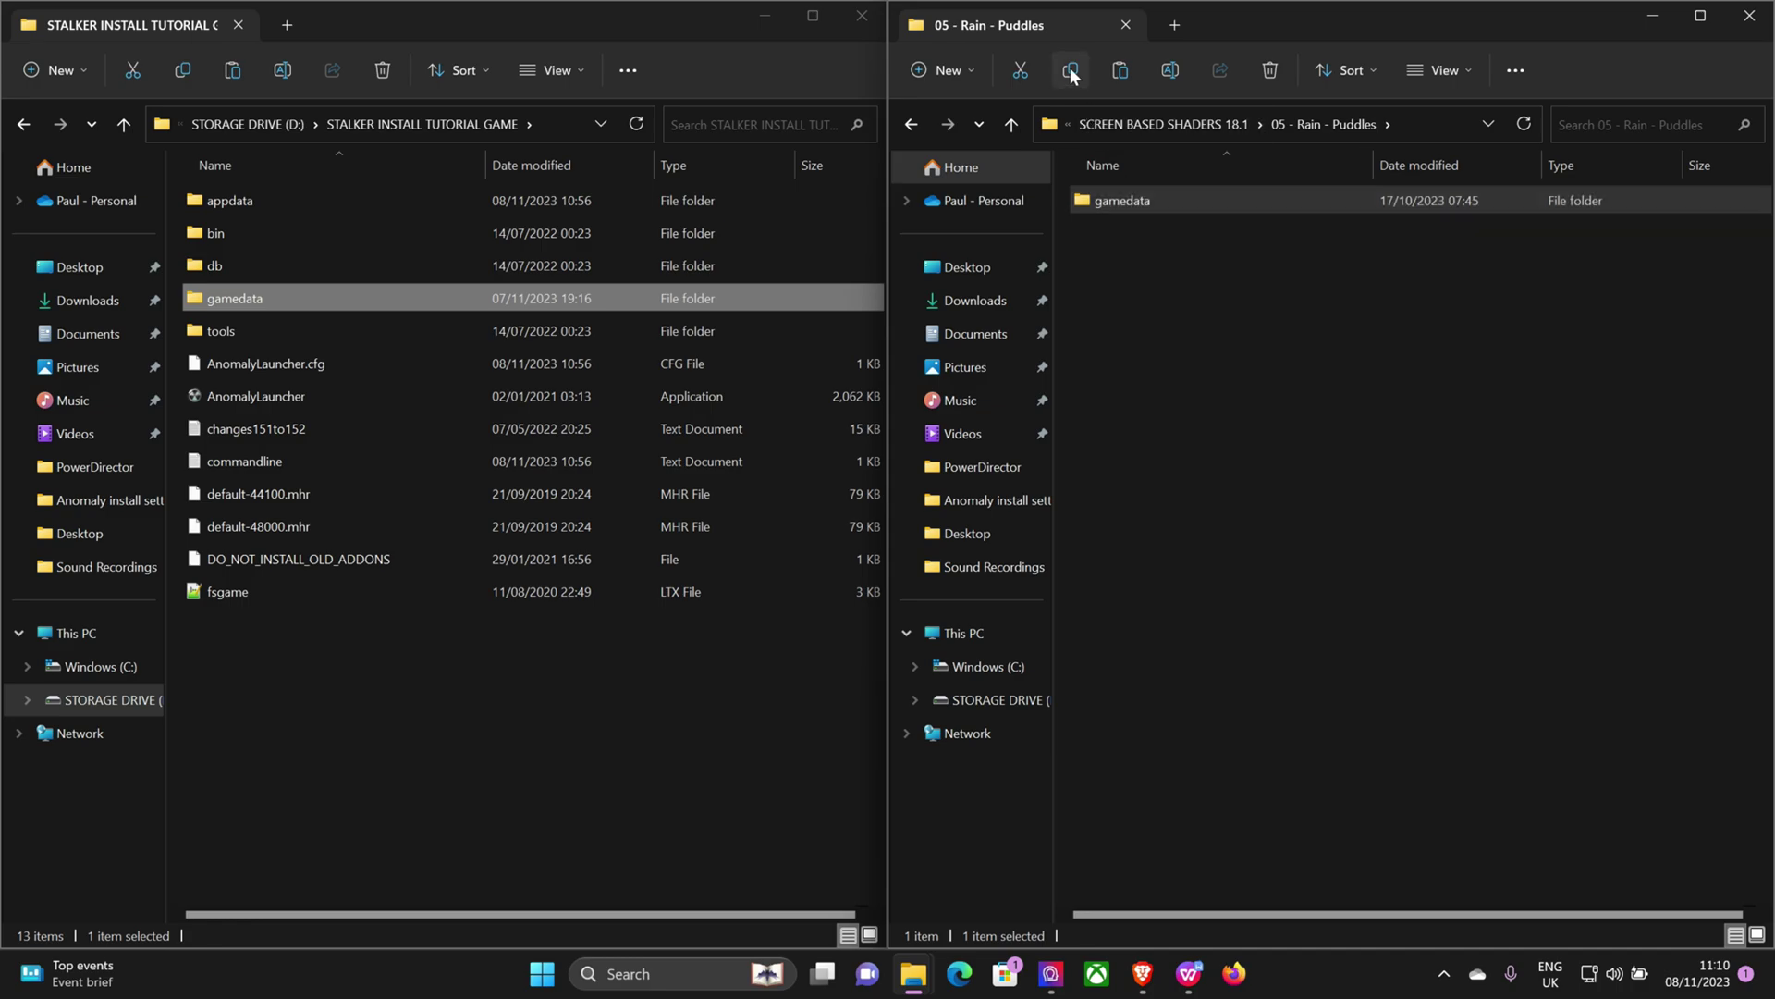
left_click(509, 703)
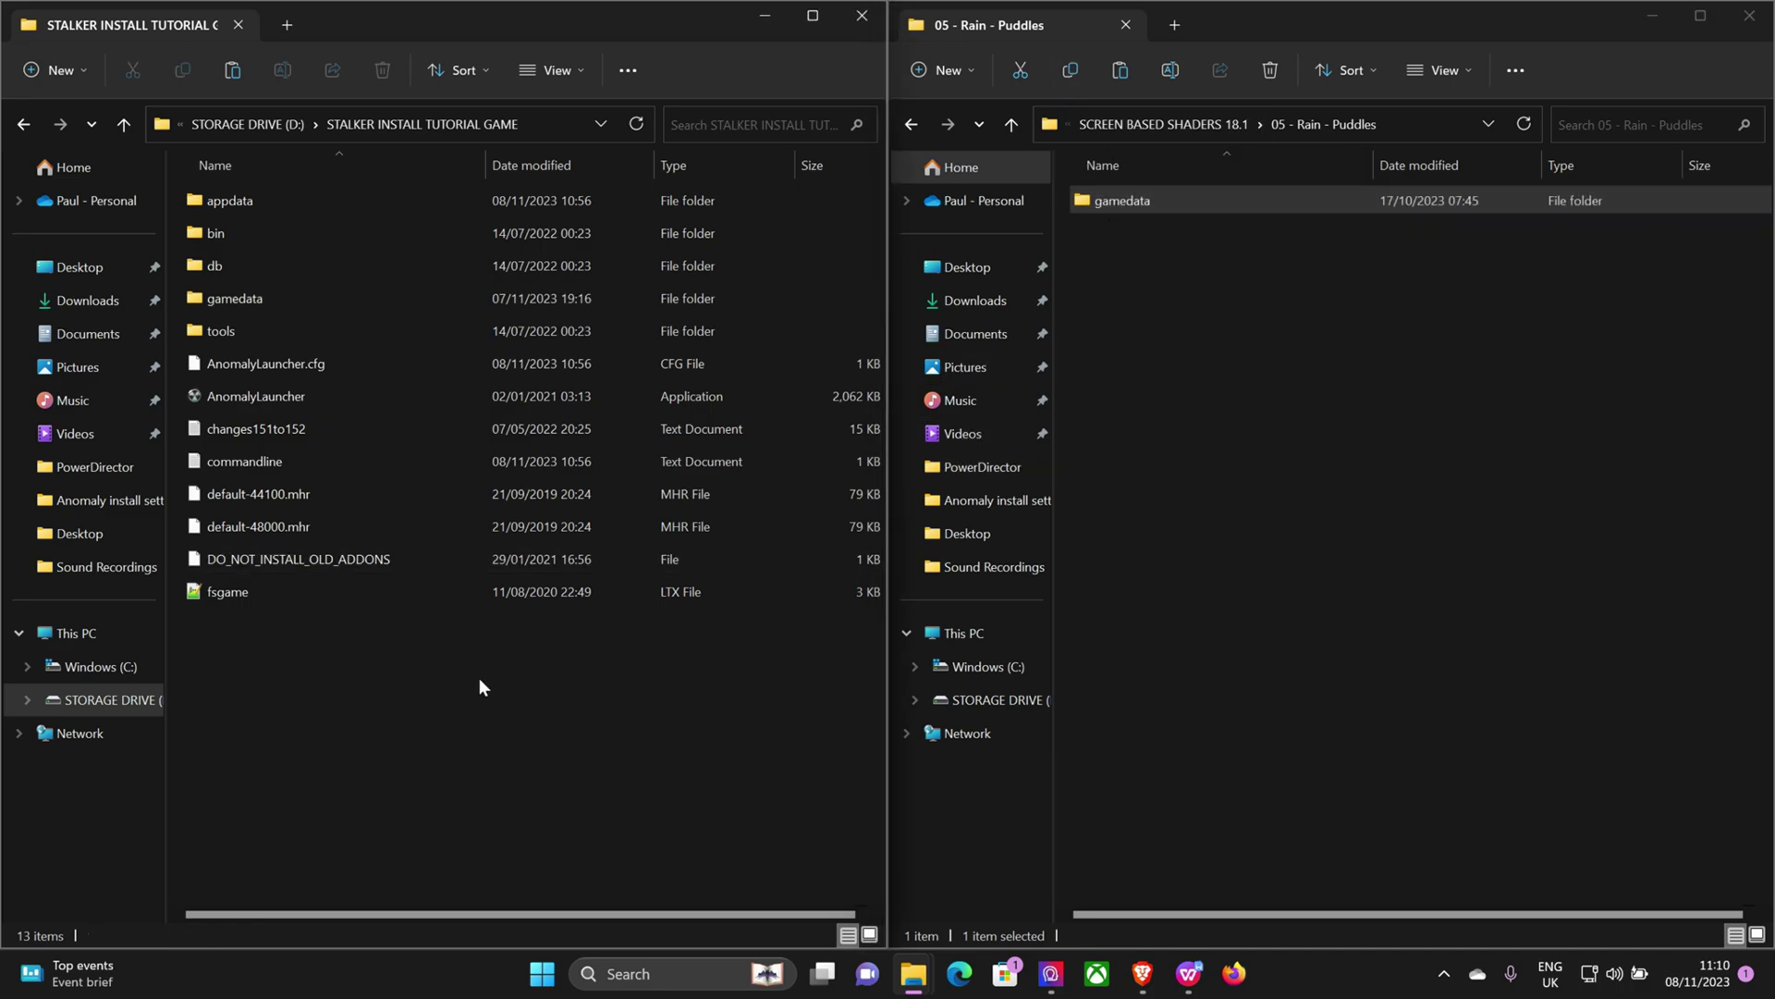
left_click(231, 69)
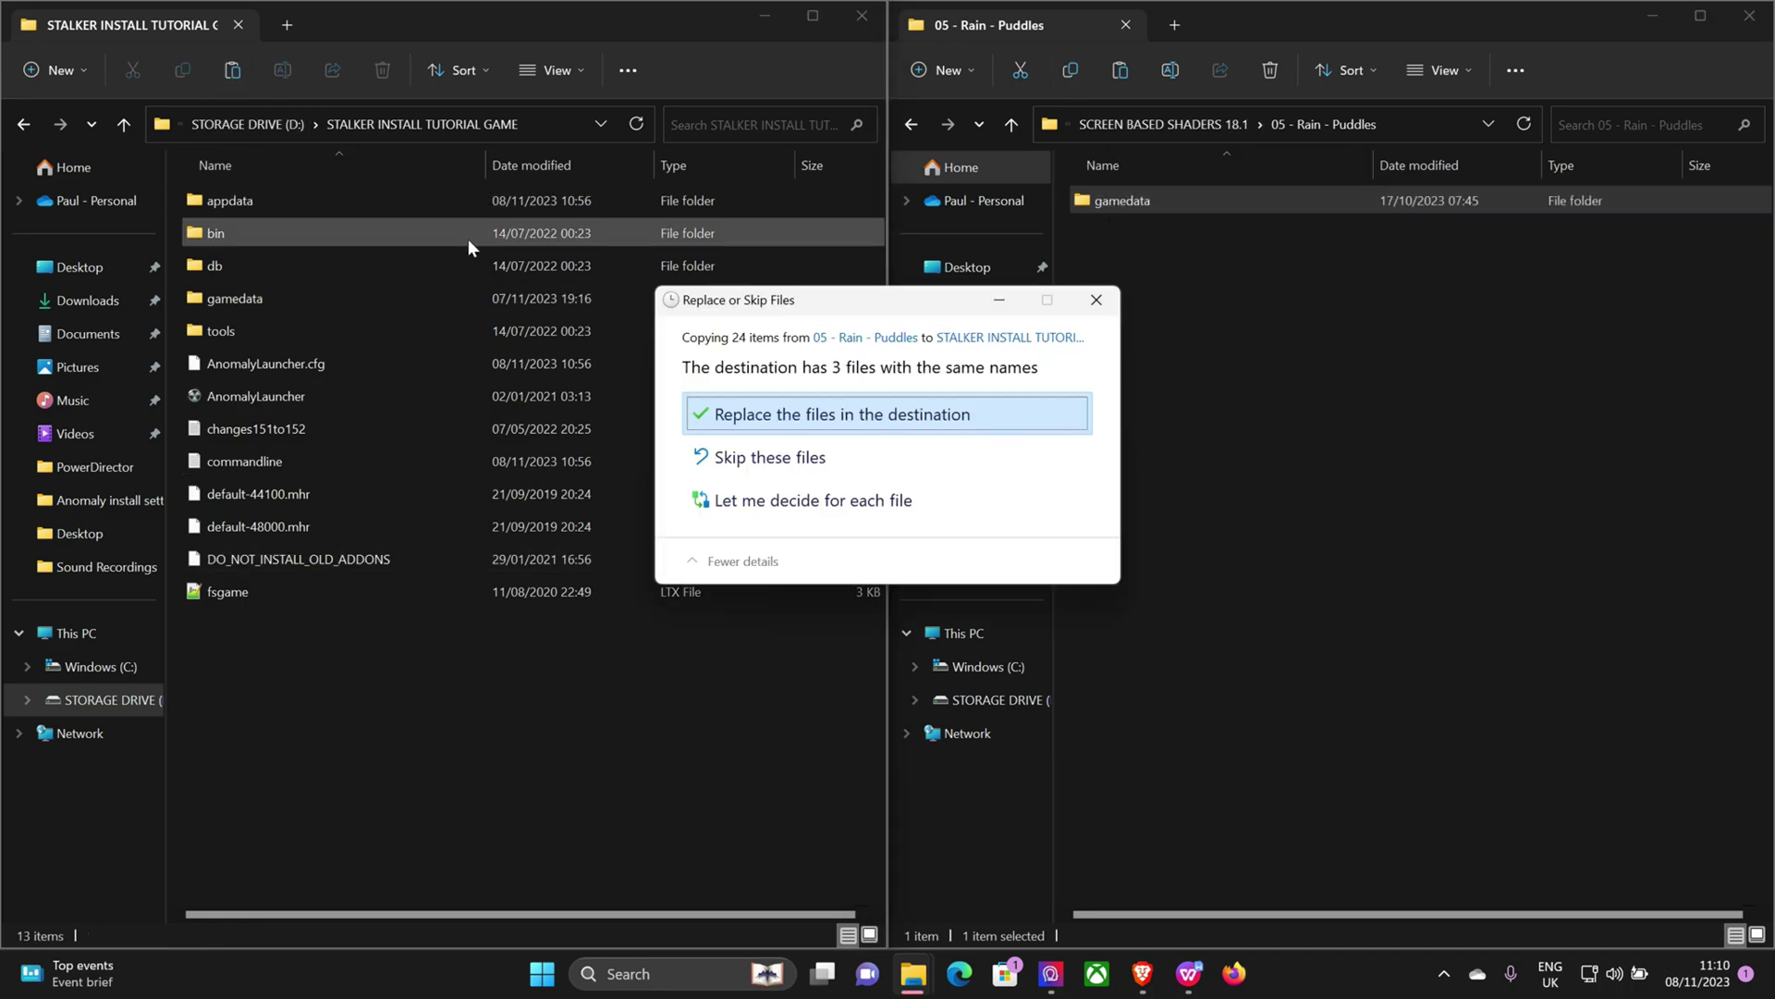
left_click(796, 410)
left_click(912, 122)
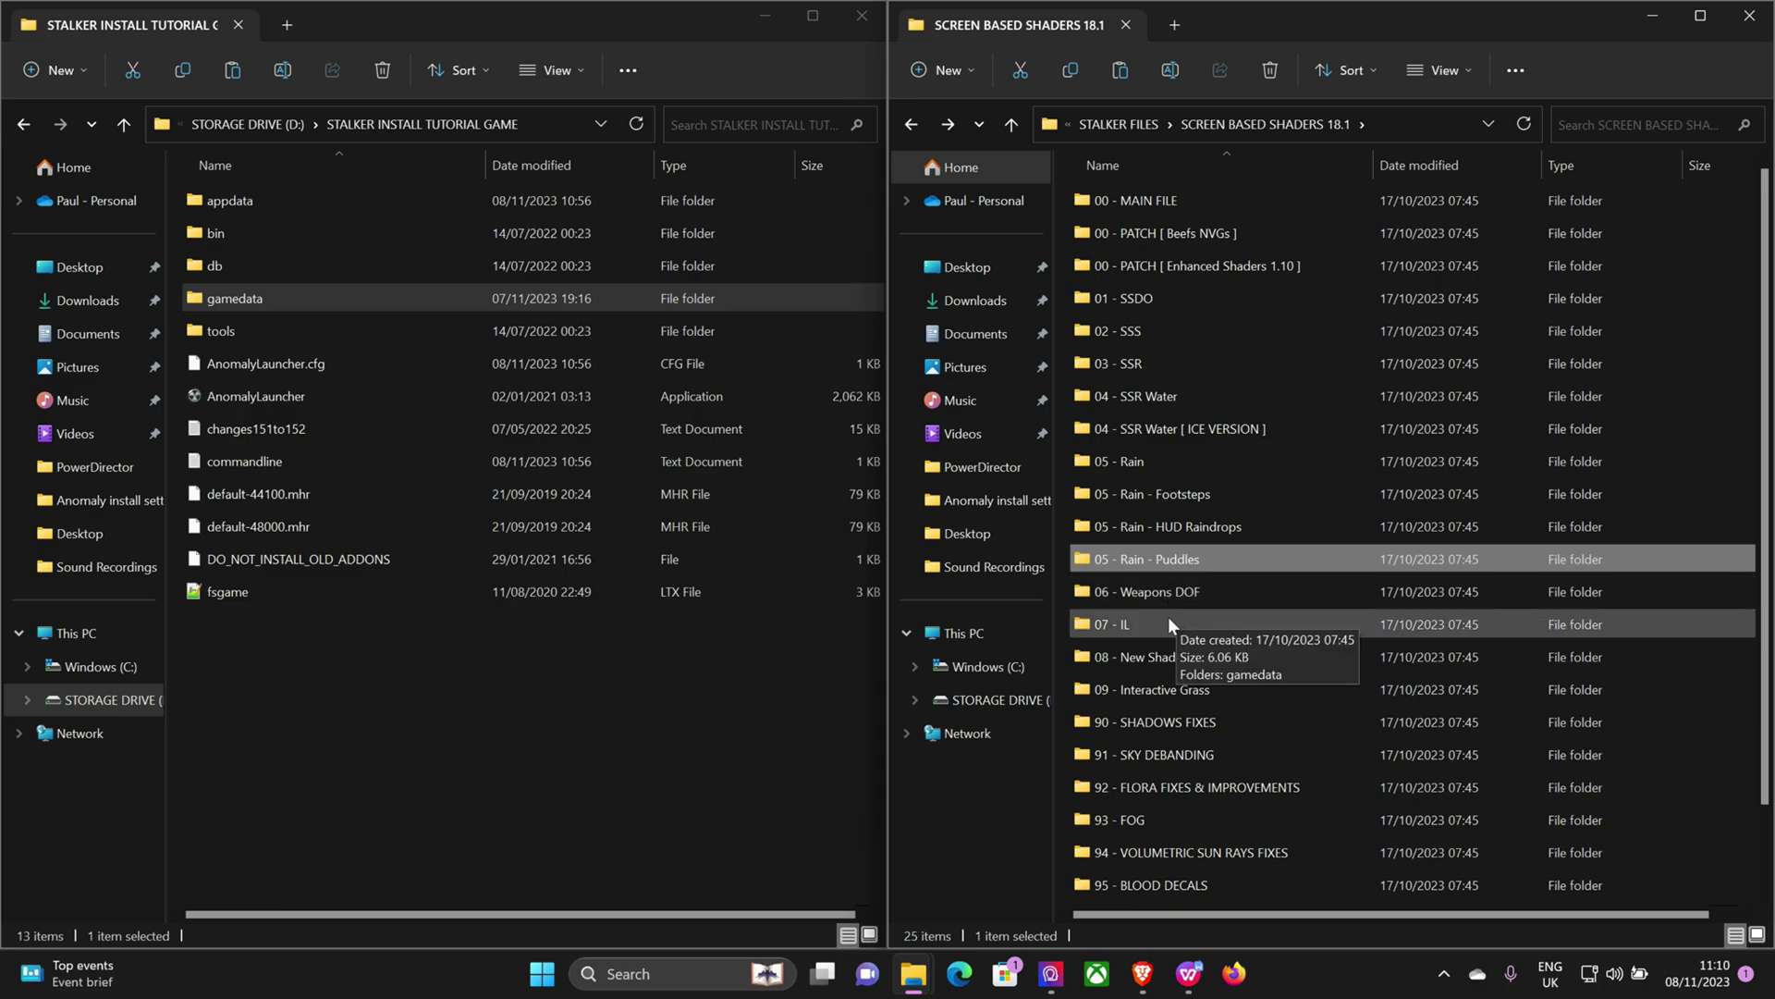
Copy the 07 - IL gamedata into the game folder, replacing the existing file.
double_click(1169, 621)
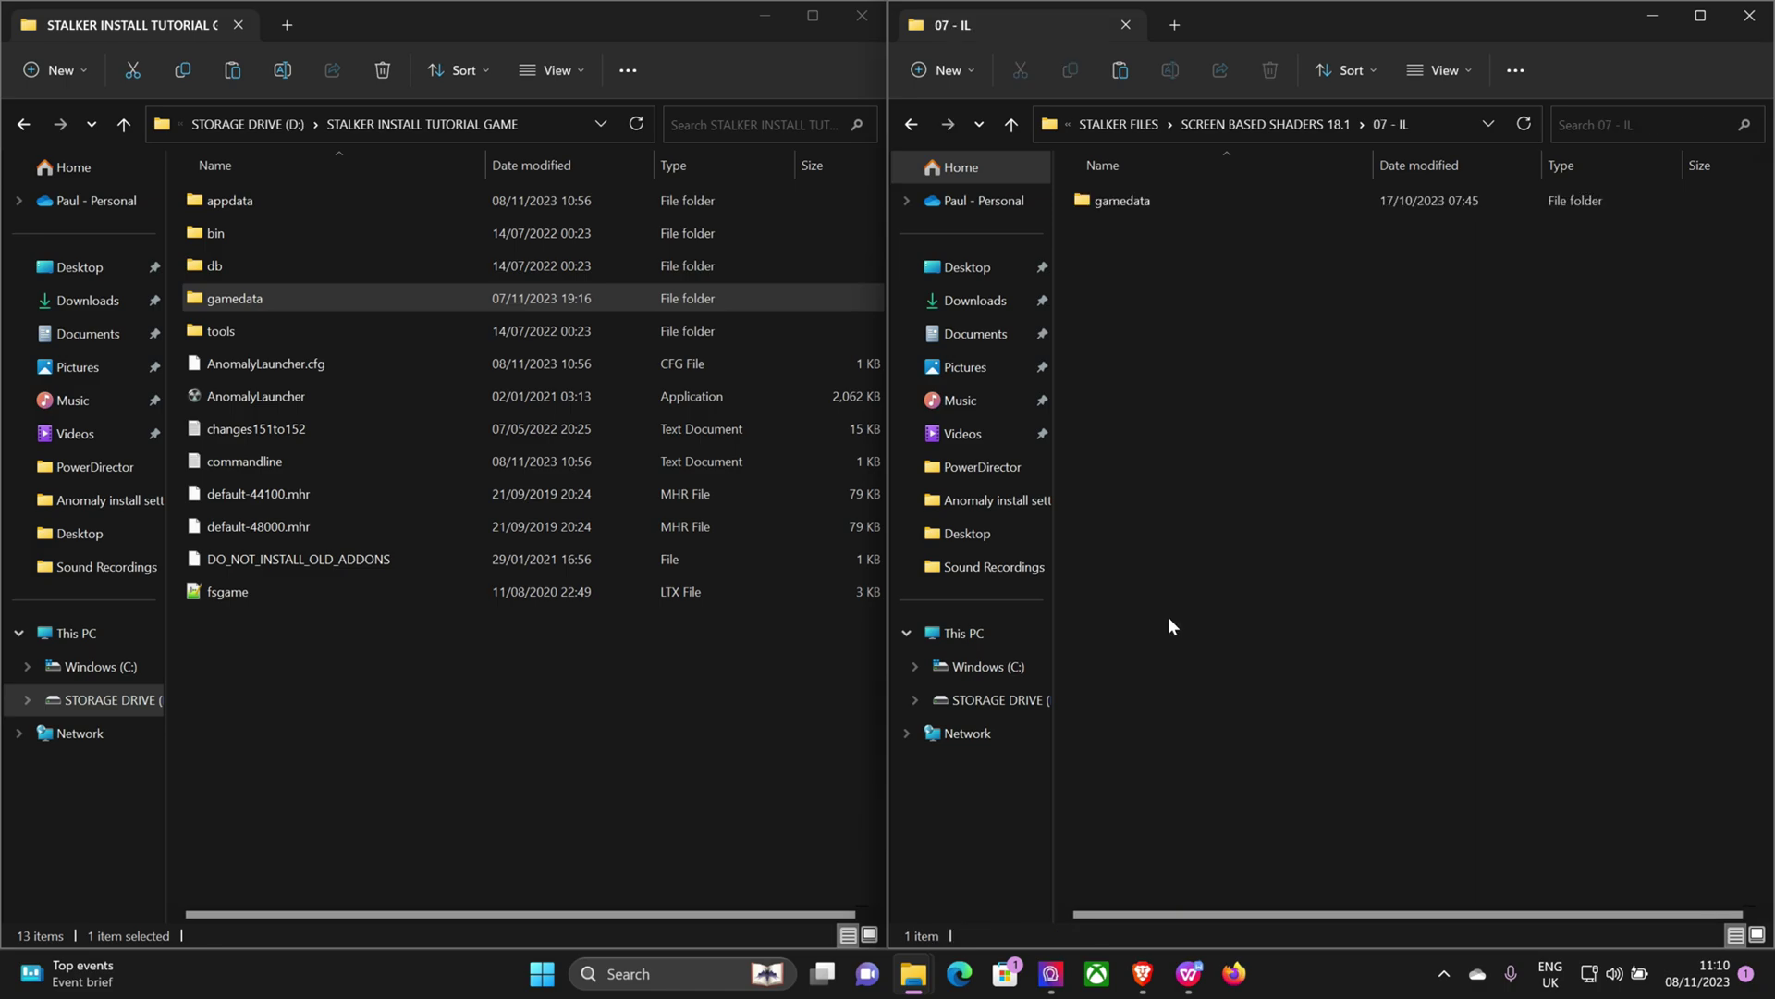
left_click(1140, 201)
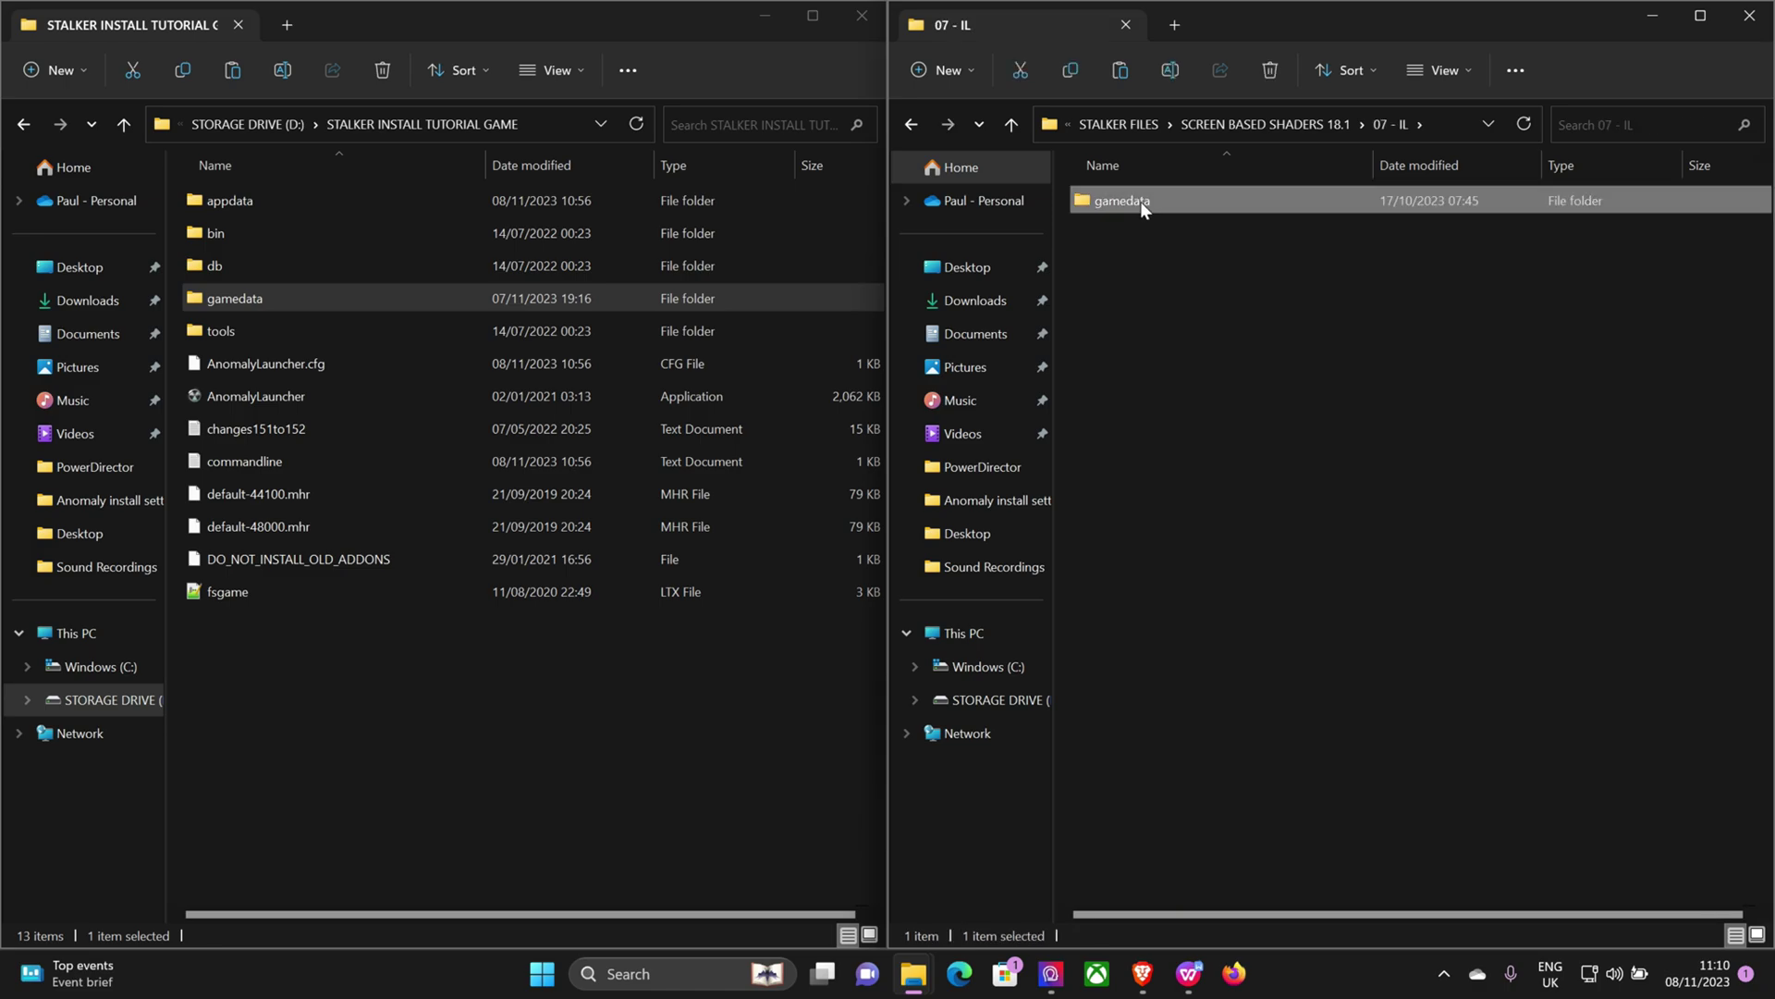
left_click(1069, 70)
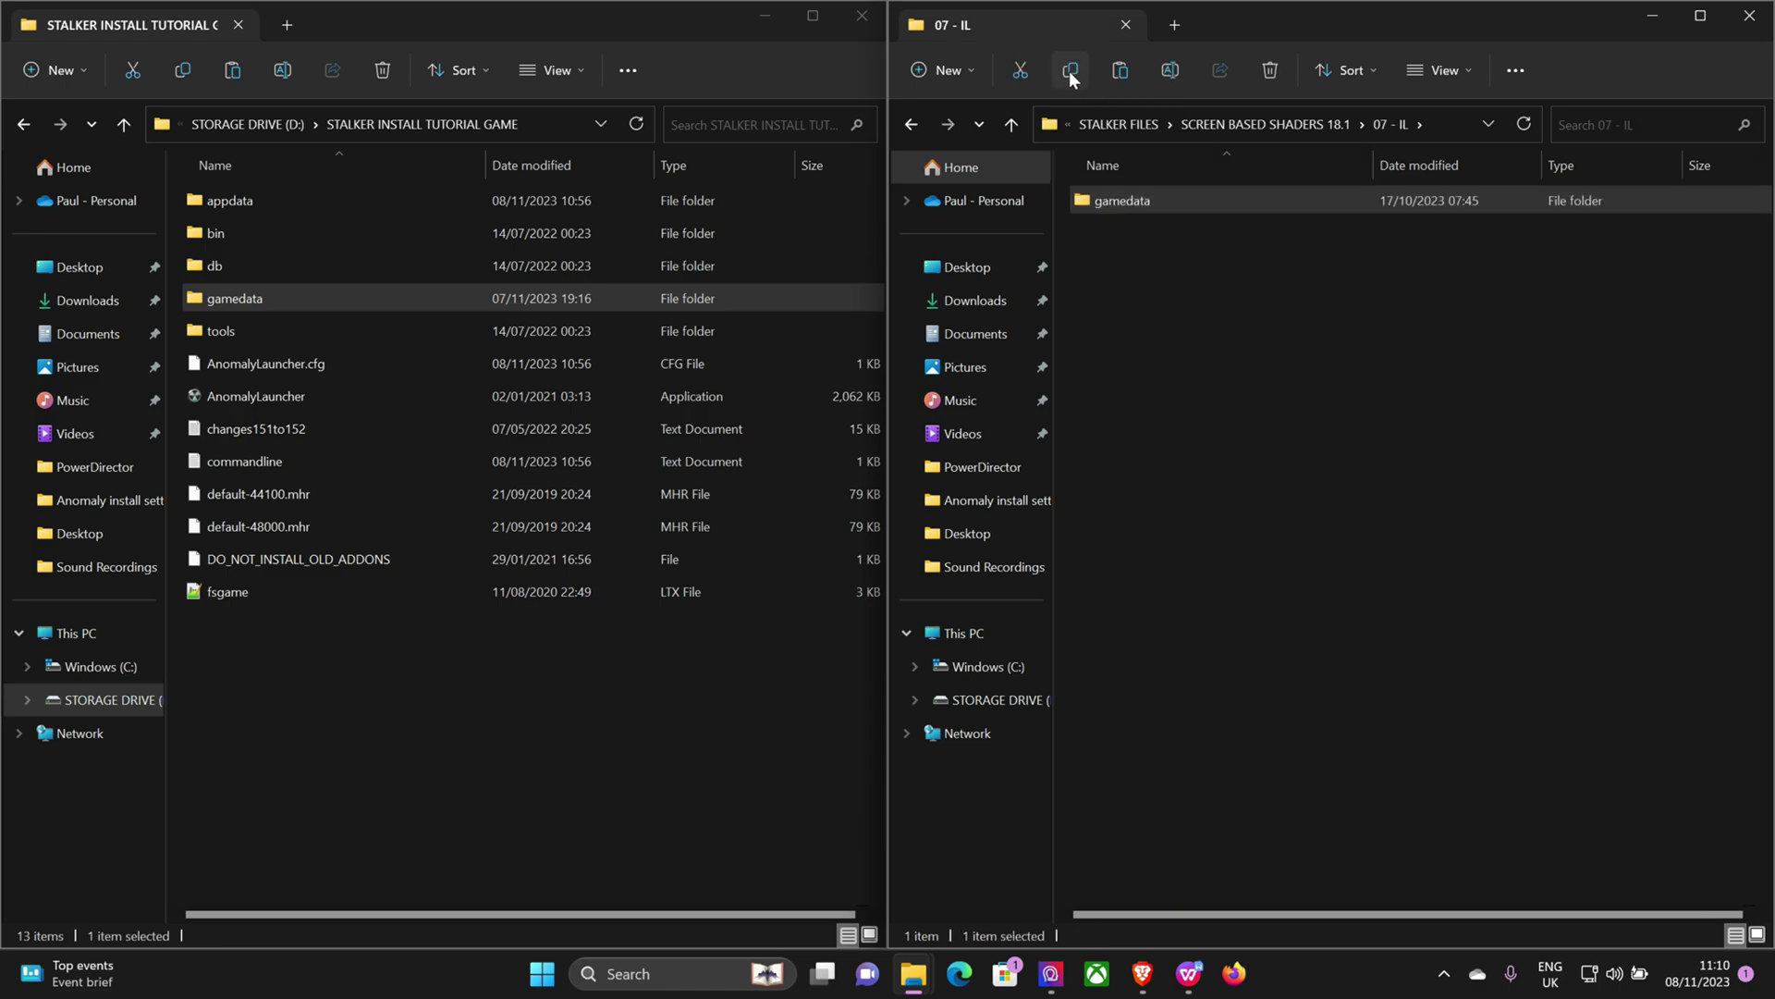
left_click(490, 735)
left_click(235, 70)
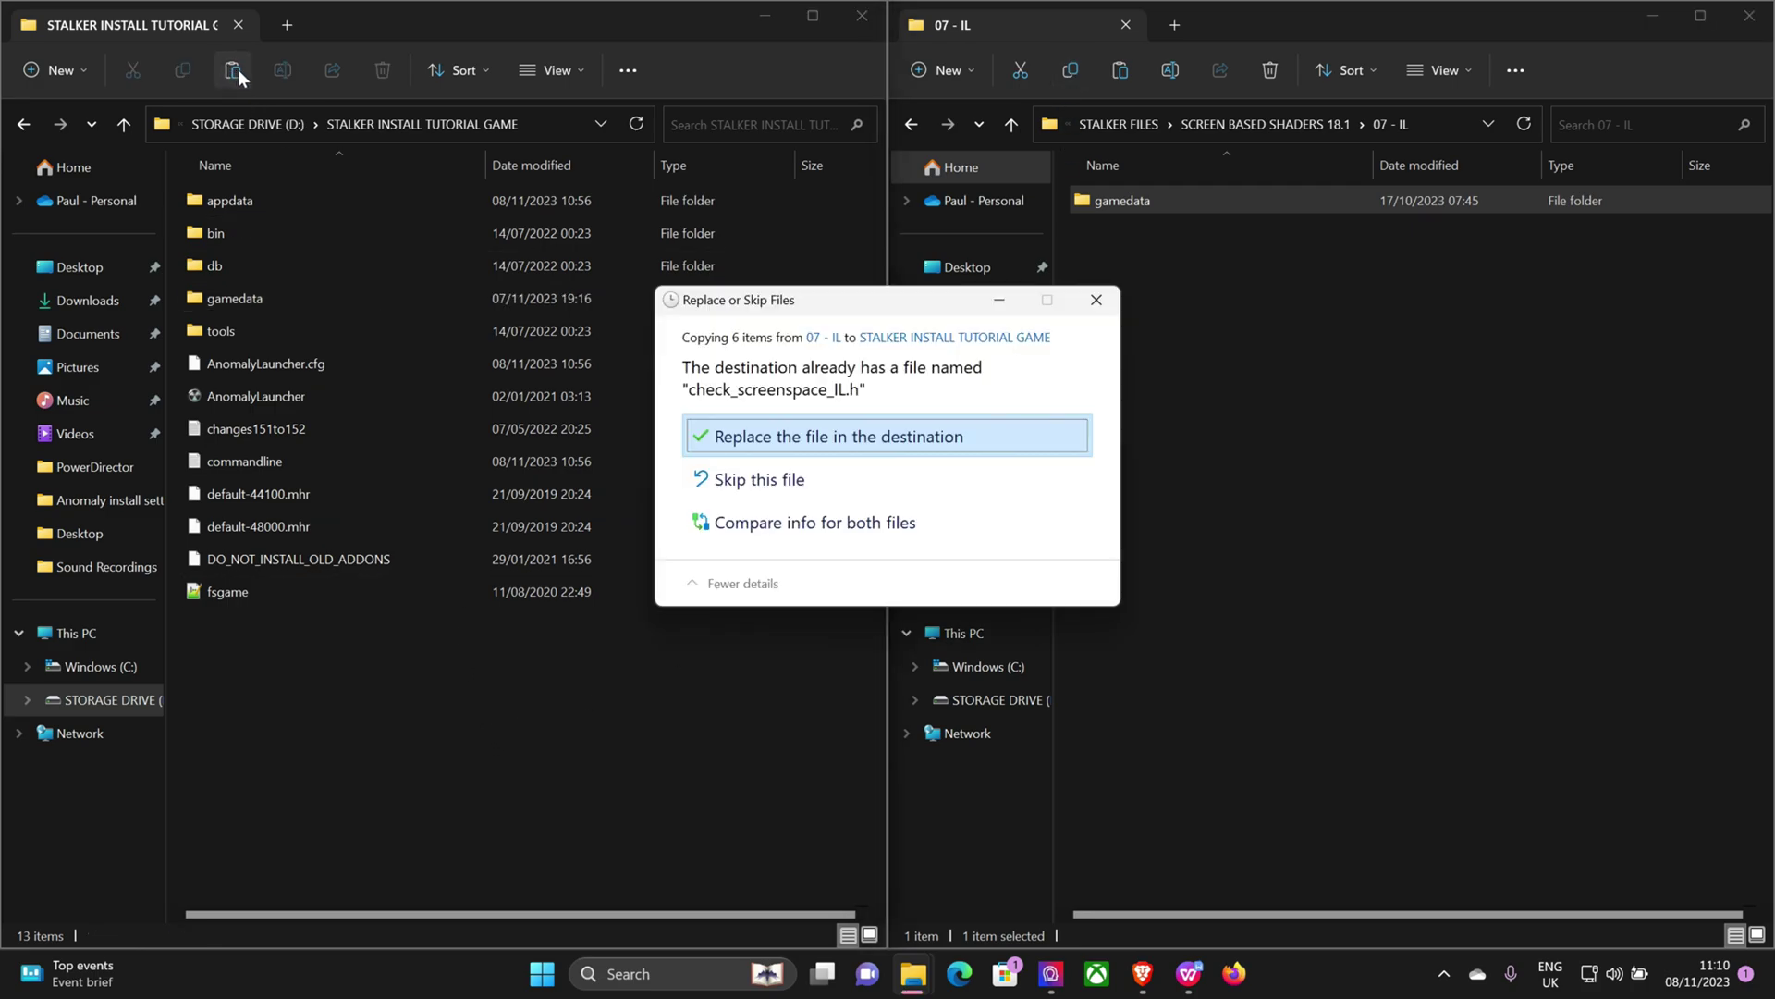
left_click(777, 444)
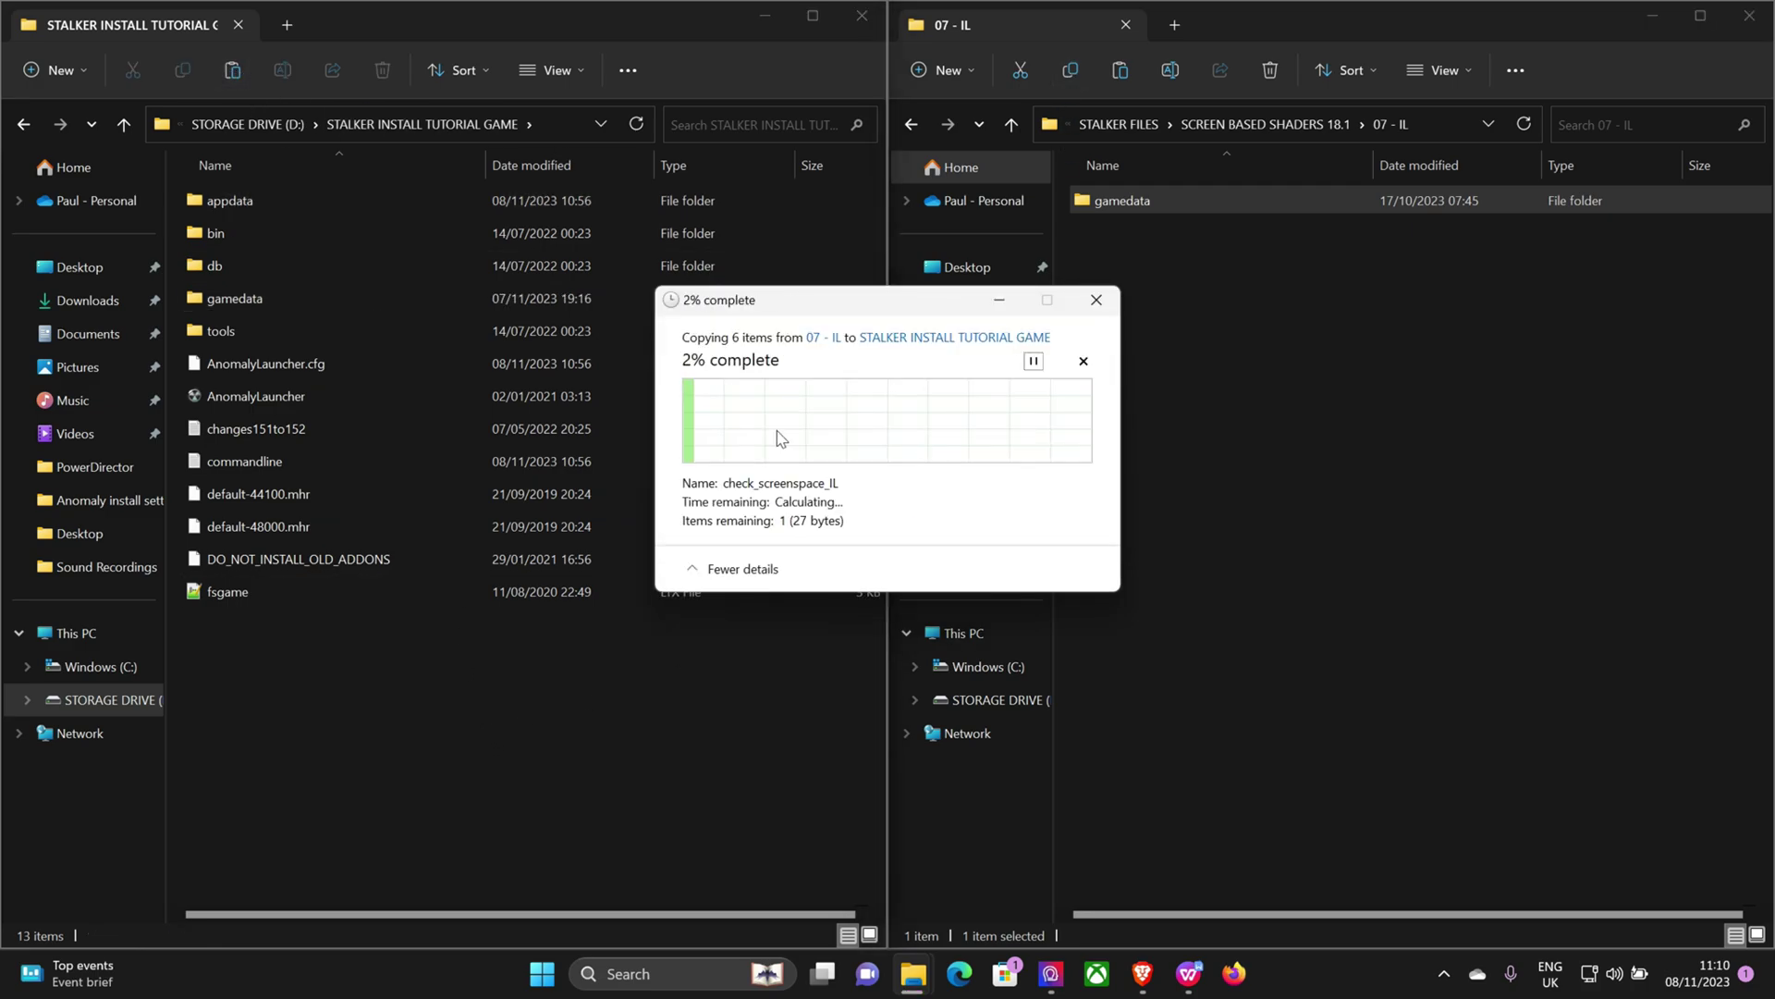
left_click(912, 124)
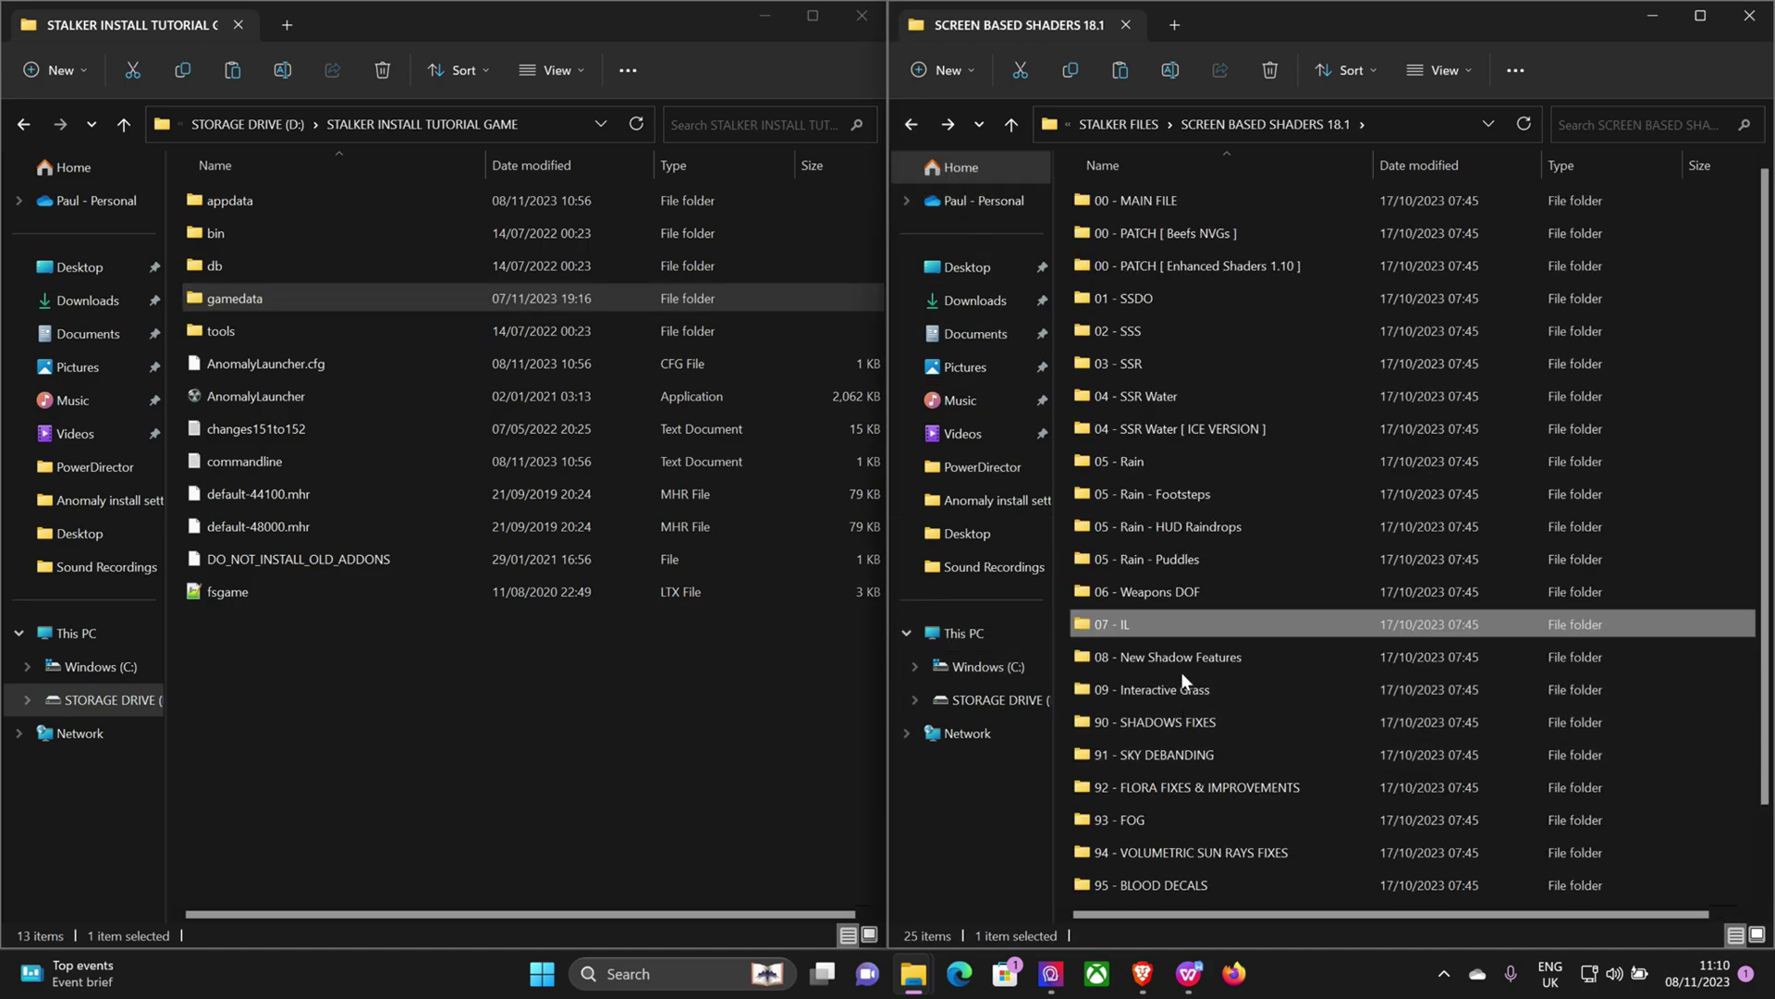
Copy the 08 - New Shadow Features gamedata into the game folder.
double_click(1184, 658)
left_click(1132, 201)
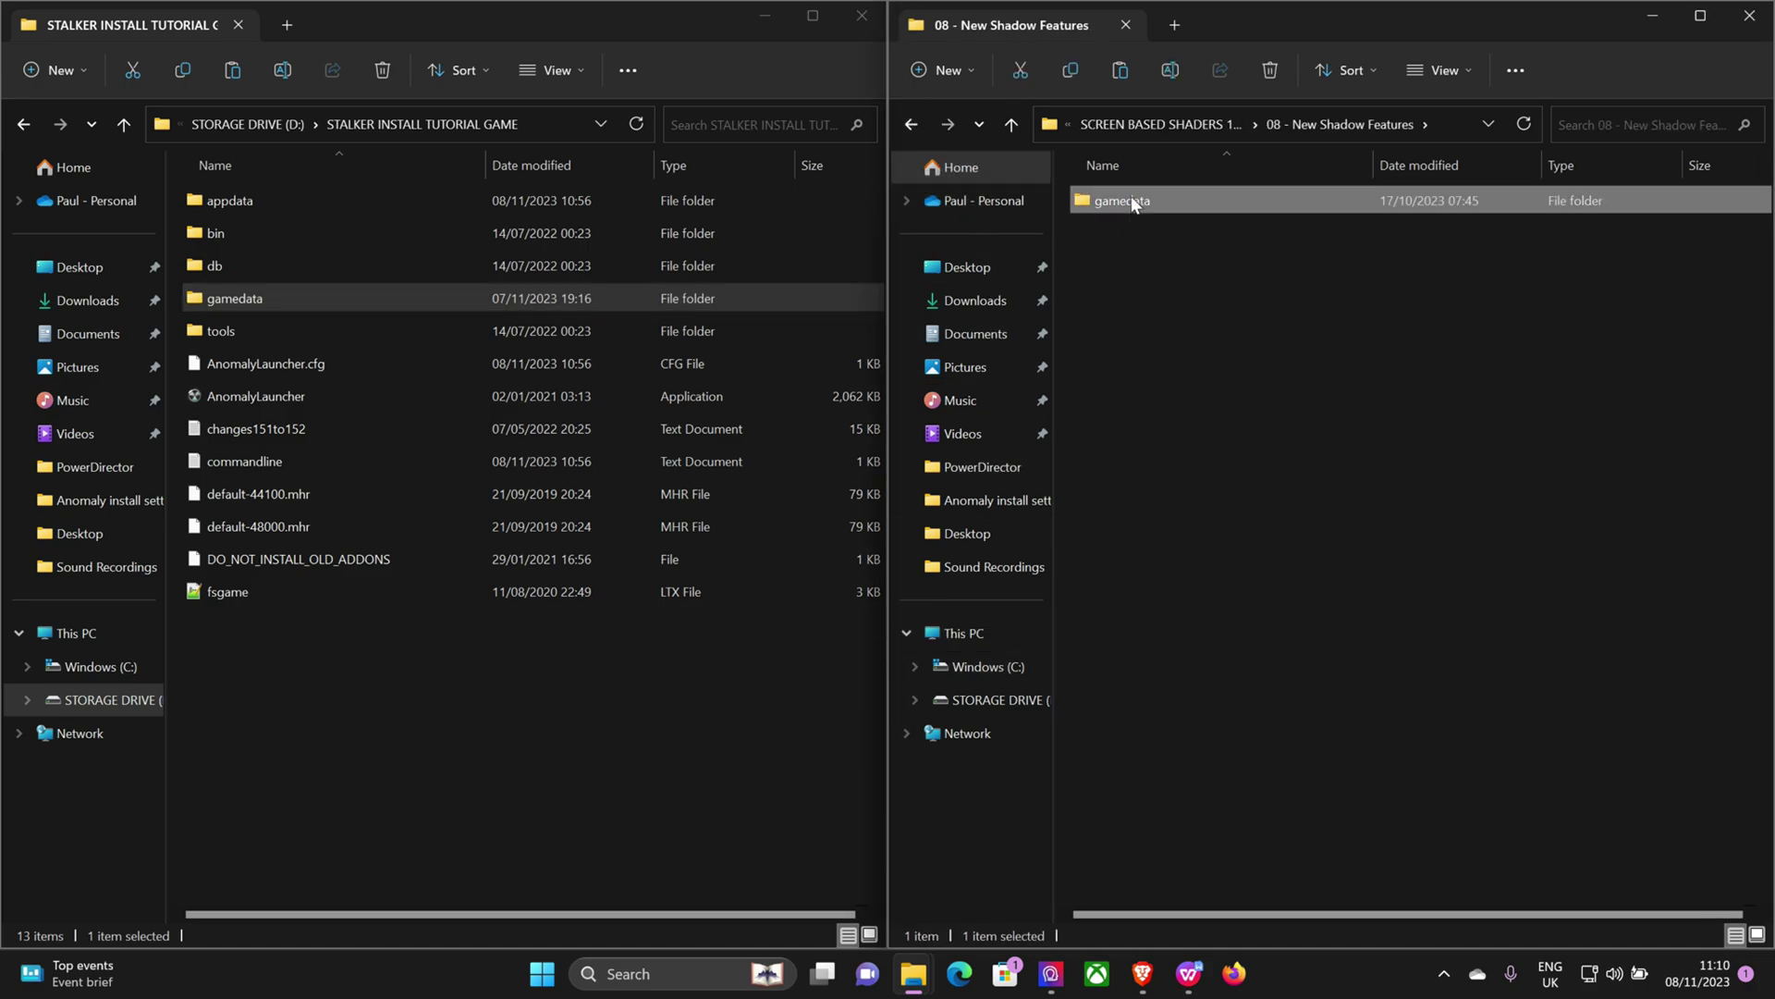
left_click(1073, 70)
left_click(534, 741)
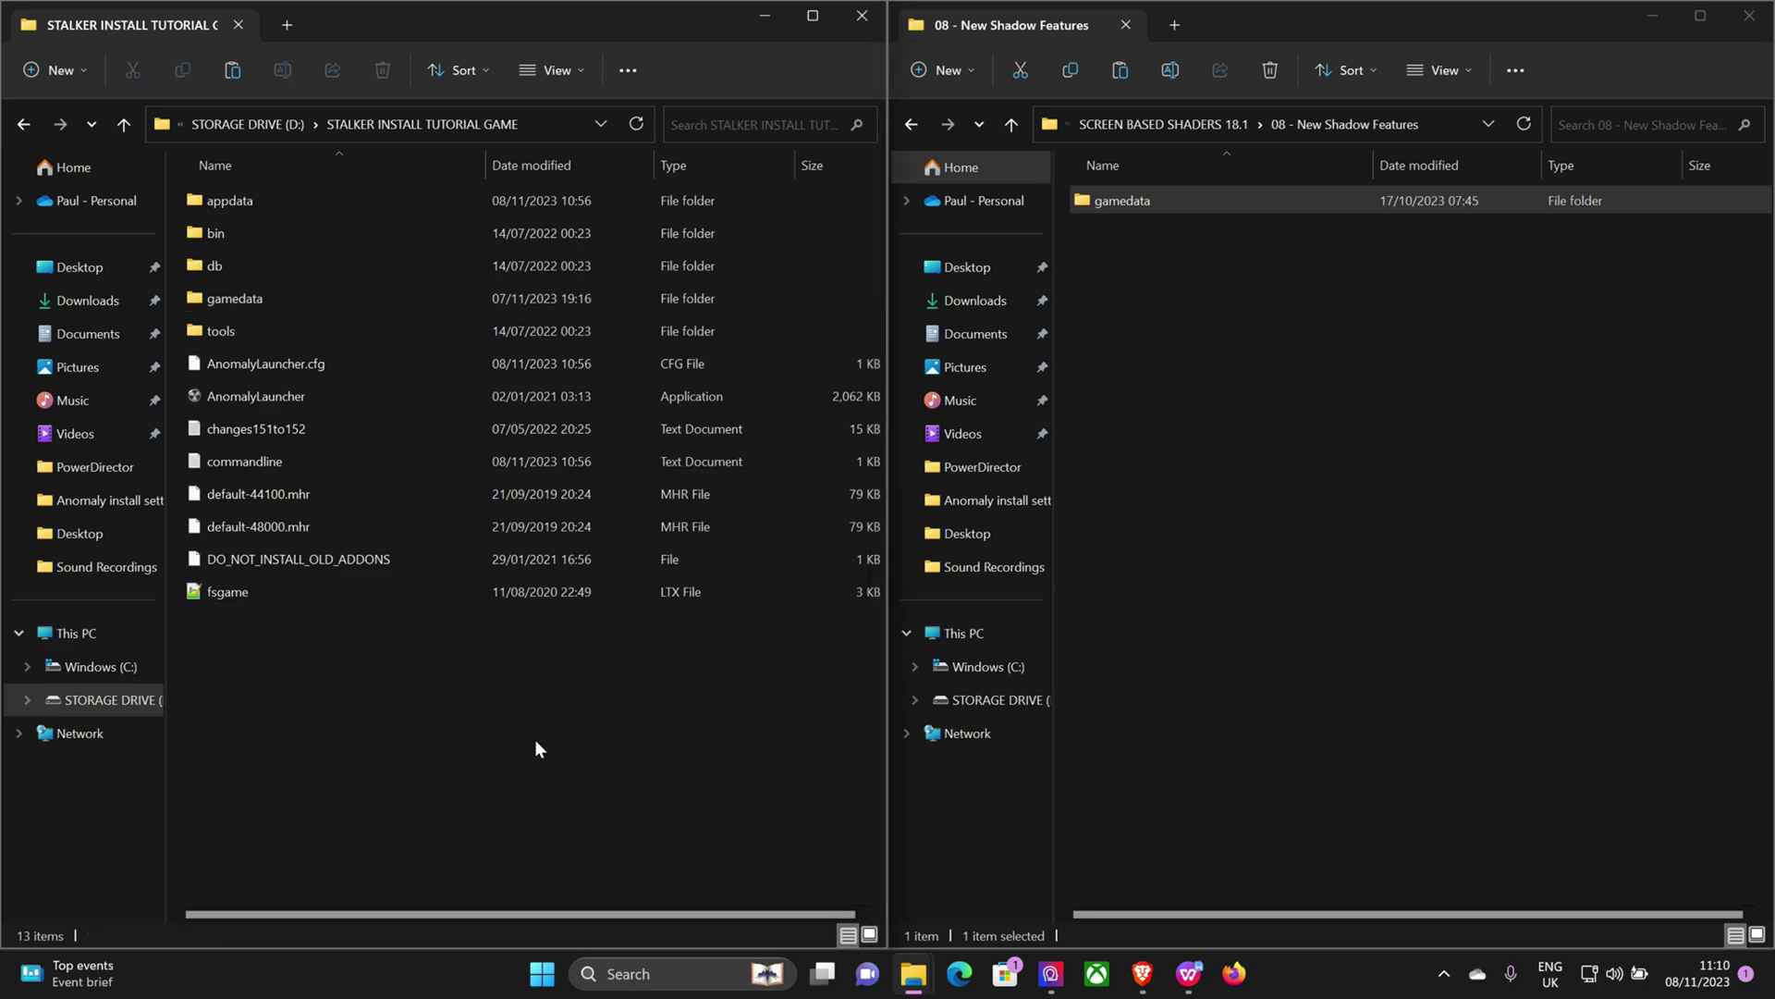
left_click(233, 71)
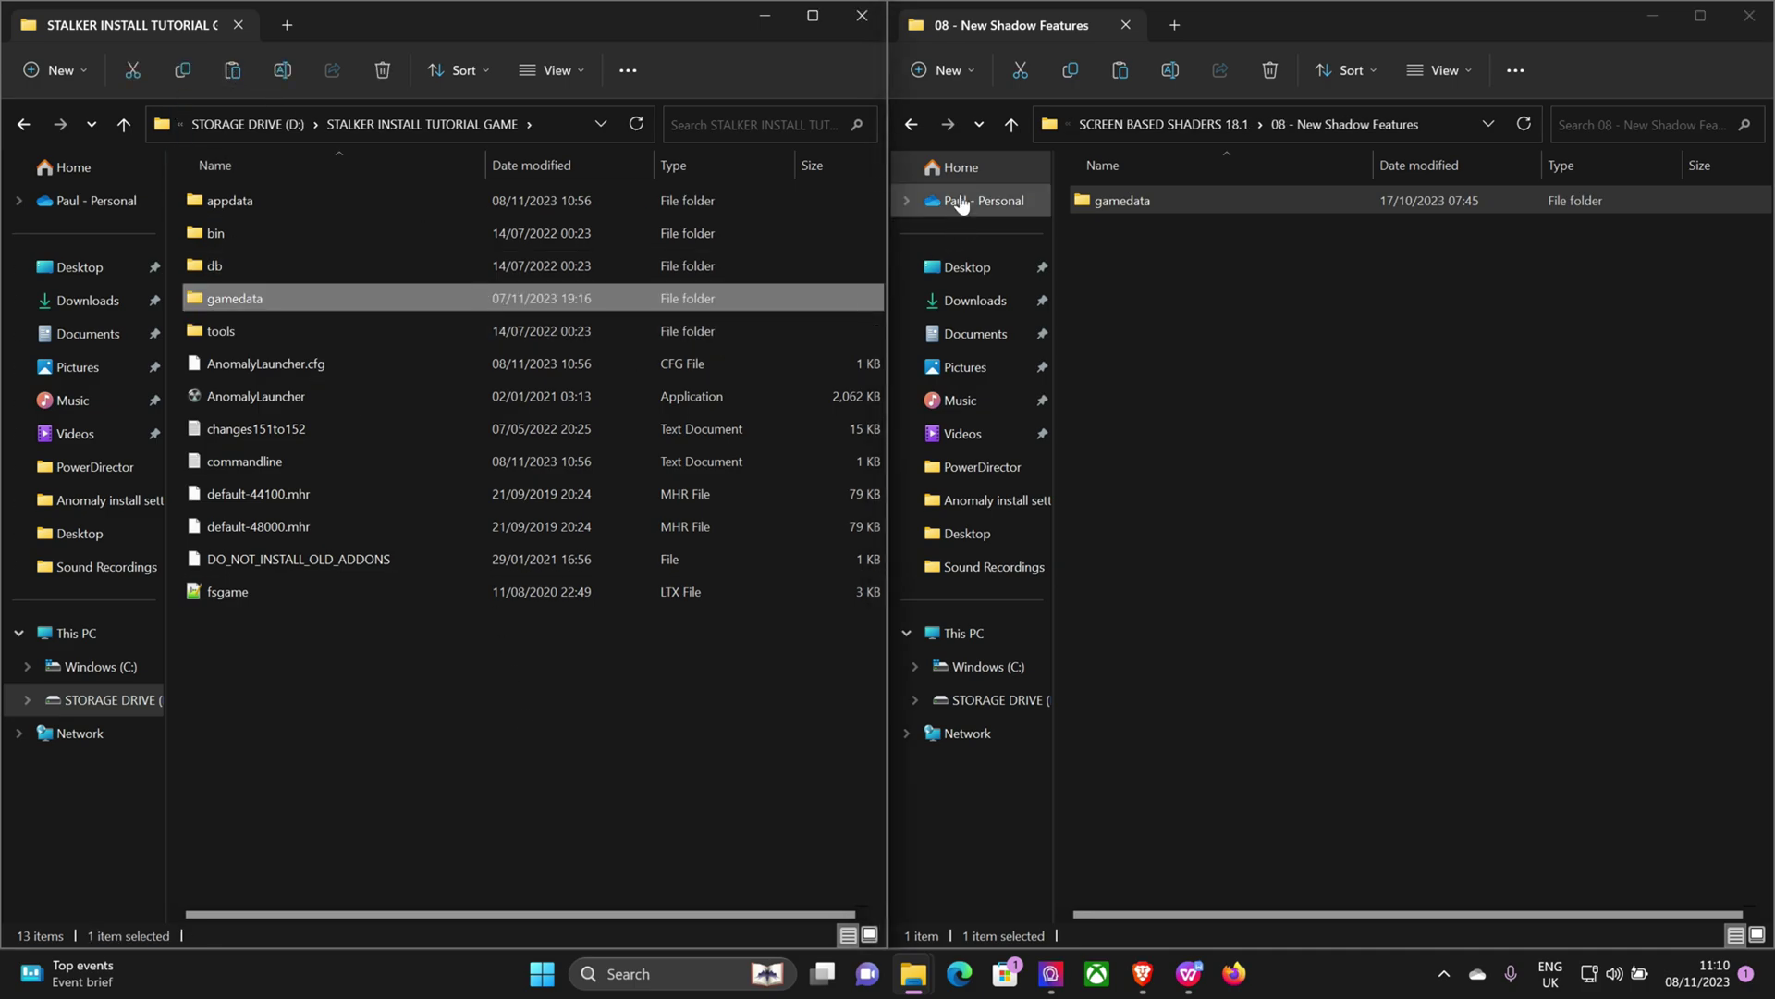
left_click(918, 122)
Copy the 09 - Interactive Grass gamedata into the game folder, replacing same-named files.
double_click(1166, 689)
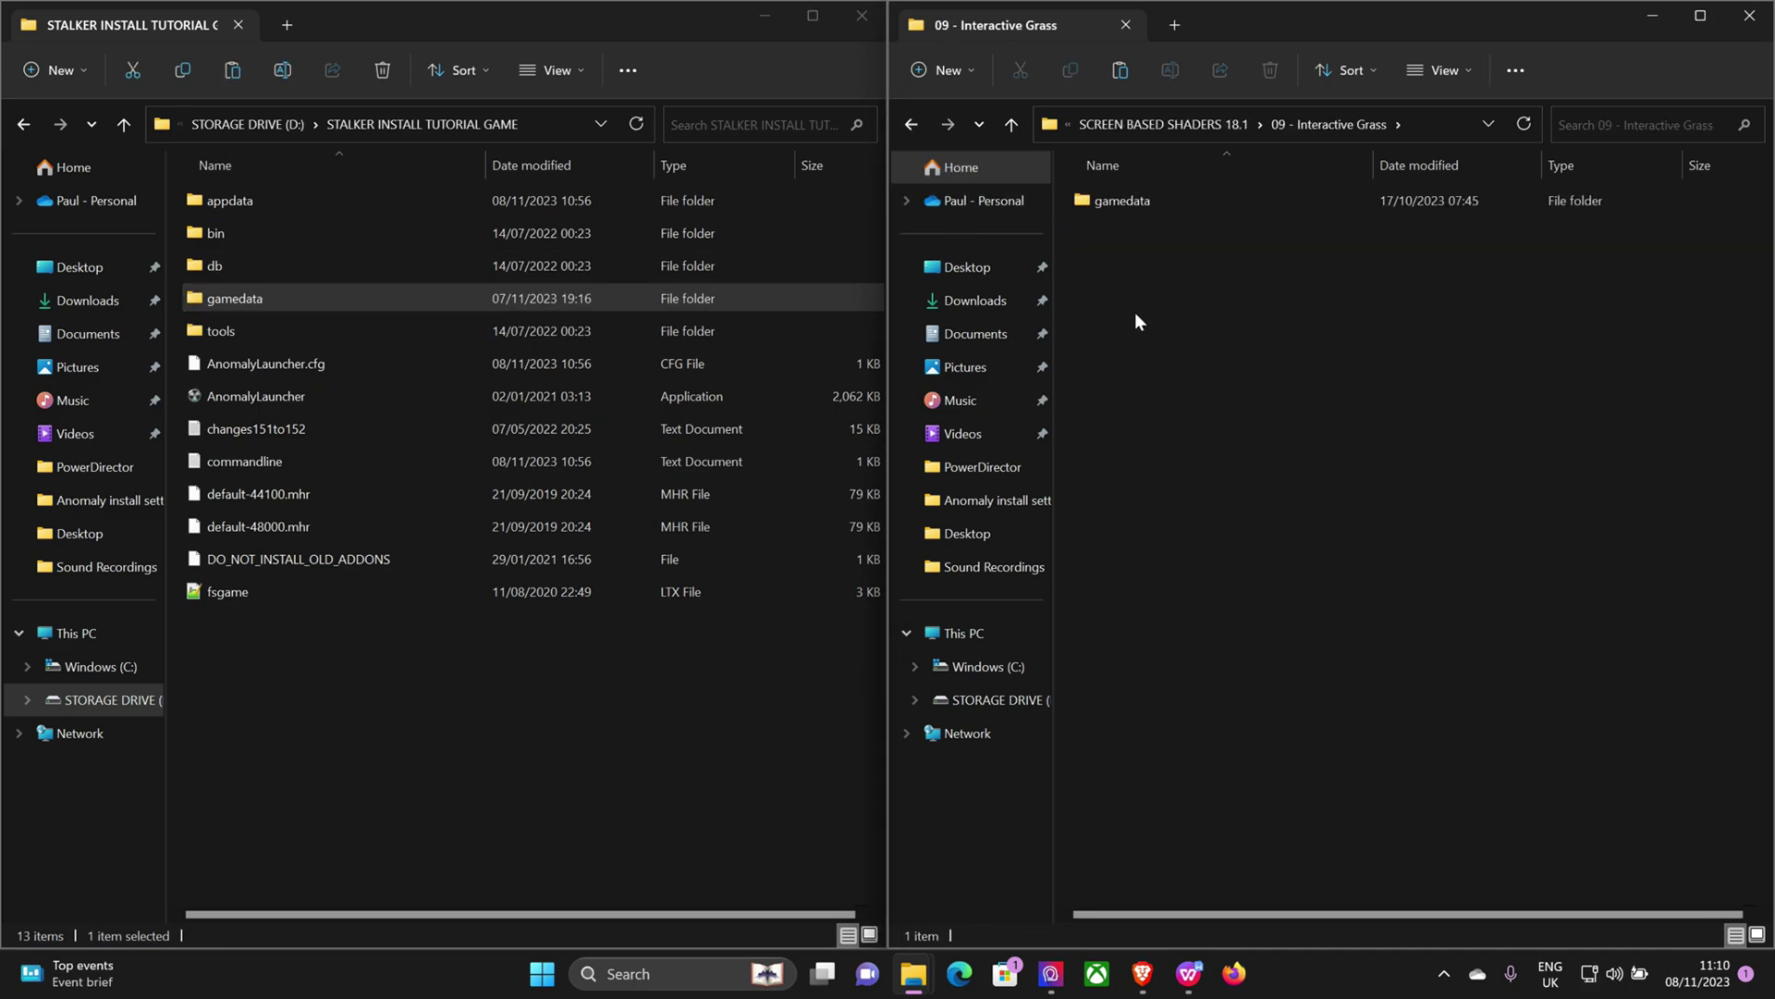
left_click(1123, 199)
left_click(1069, 75)
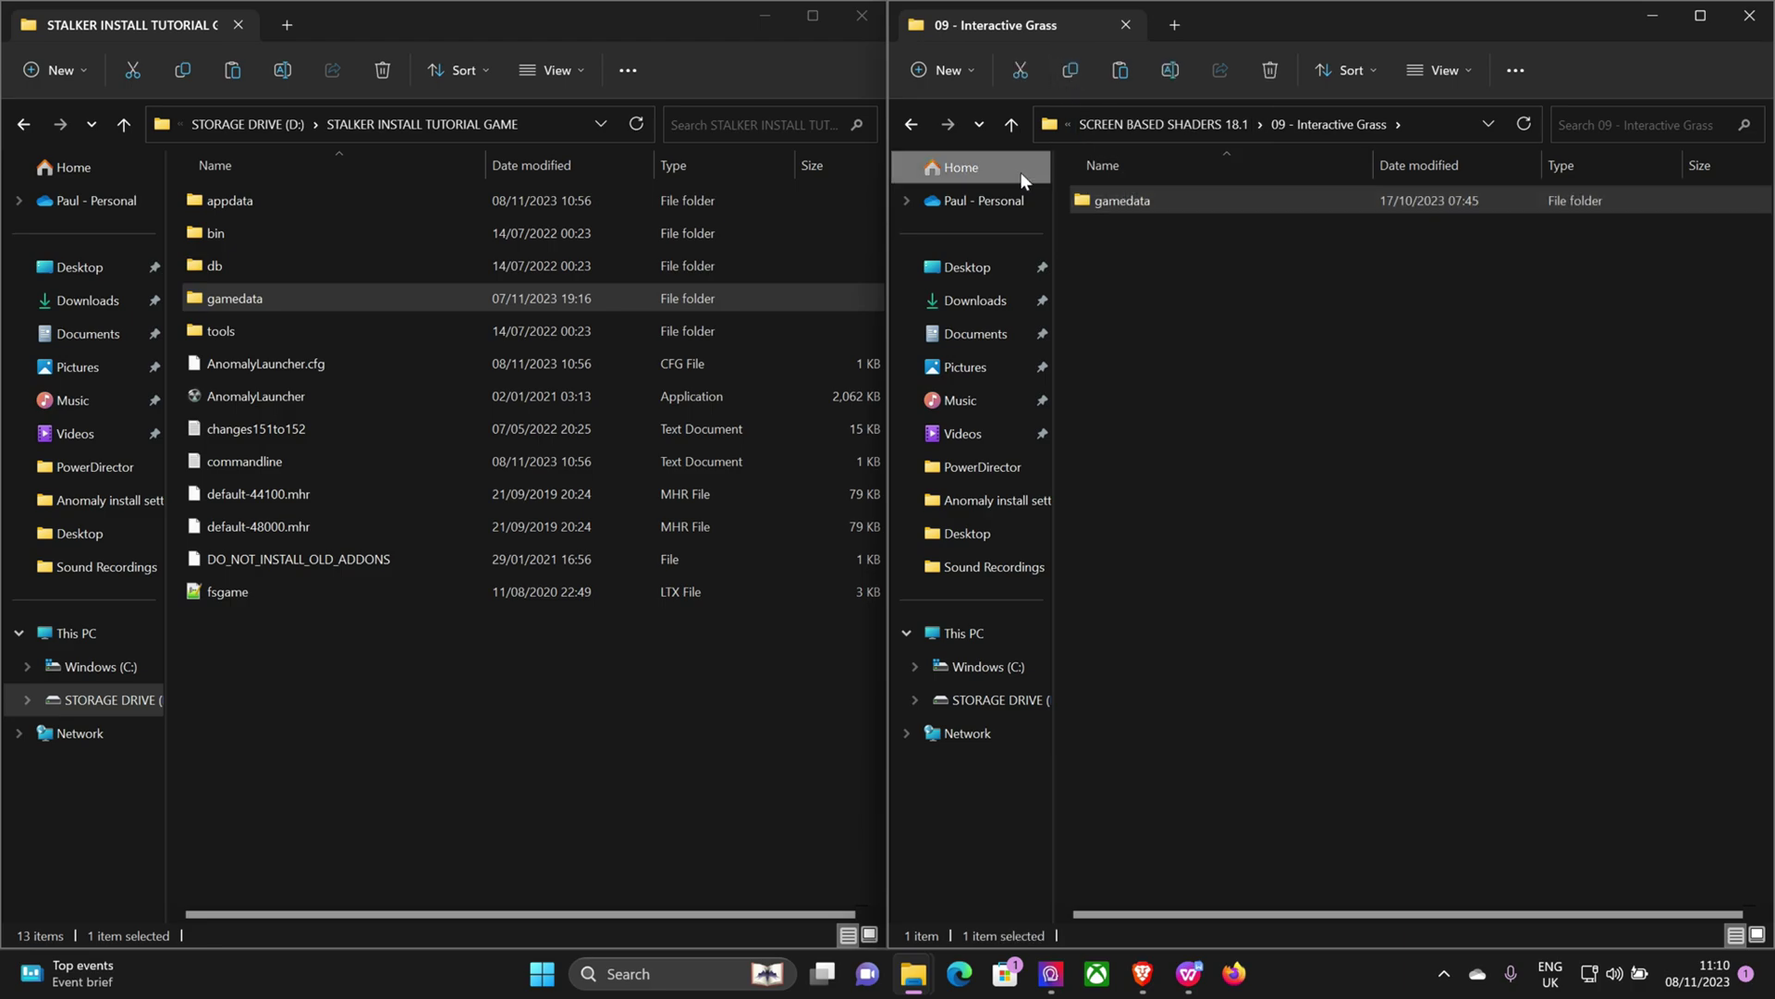
left_click(519, 751)
left_click(232, 72)
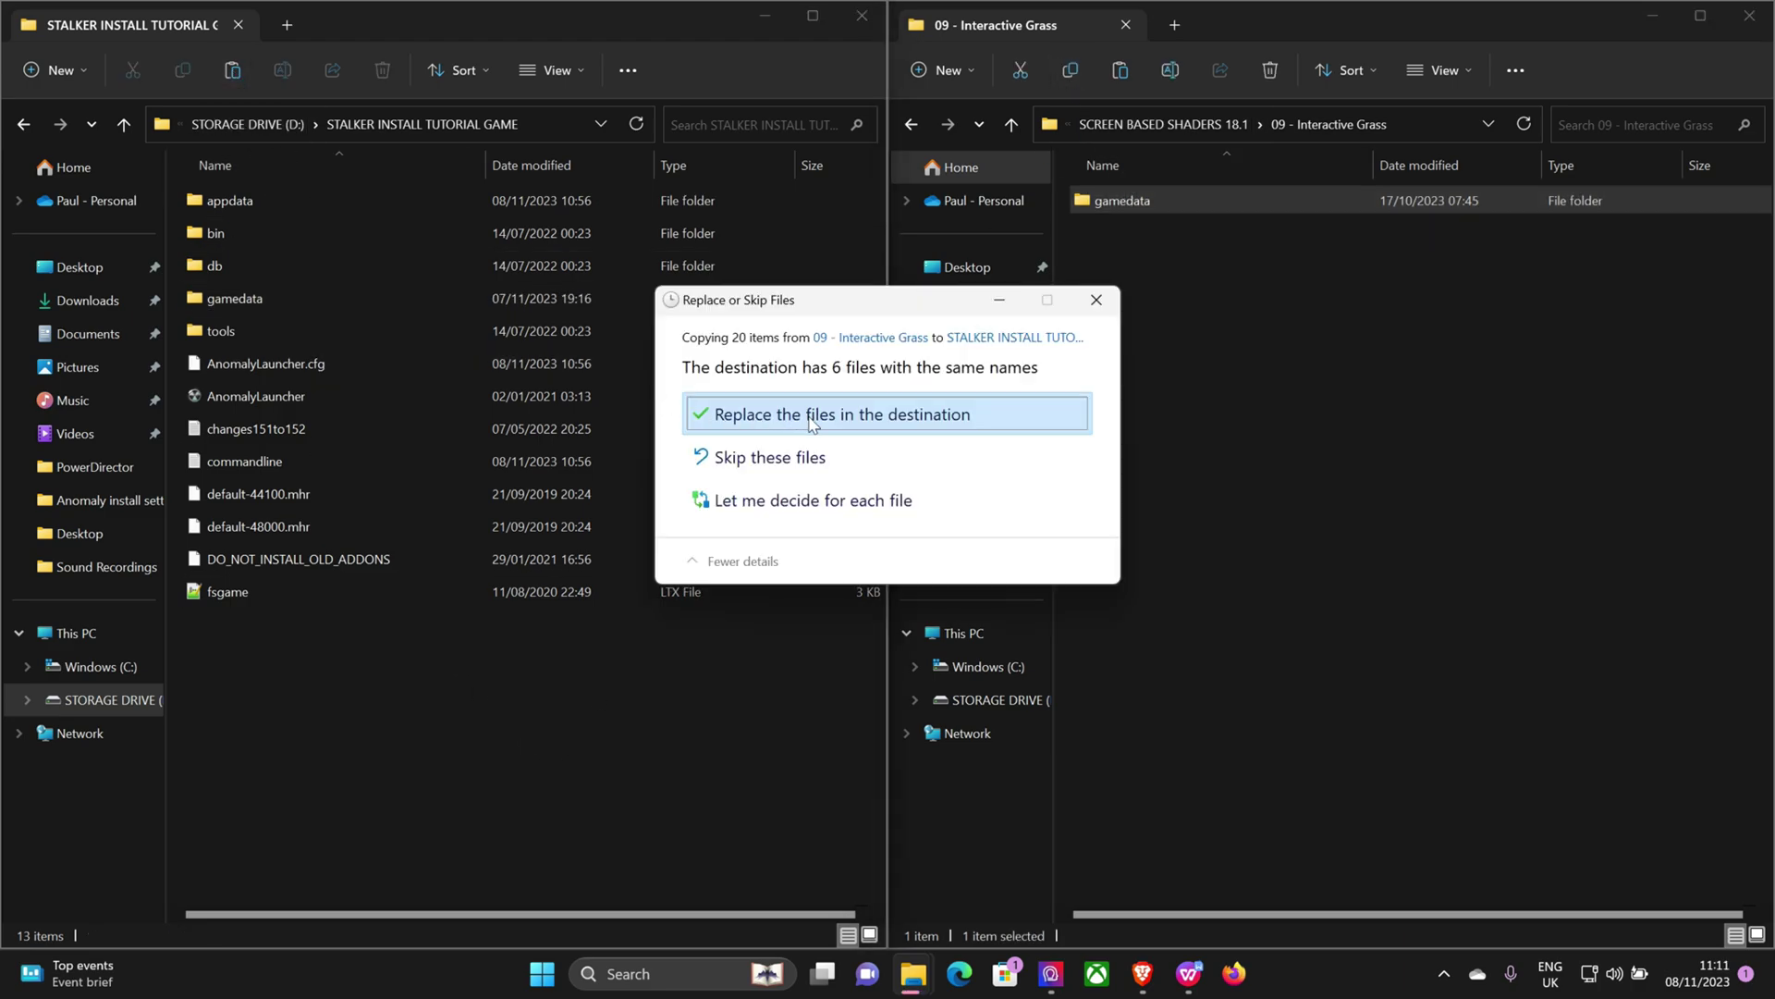
left_click(745, 415)
Copy the 90 - SHADOWS FIXES gamedata into the game folder, replacing matching files.
left_click(911, 128)
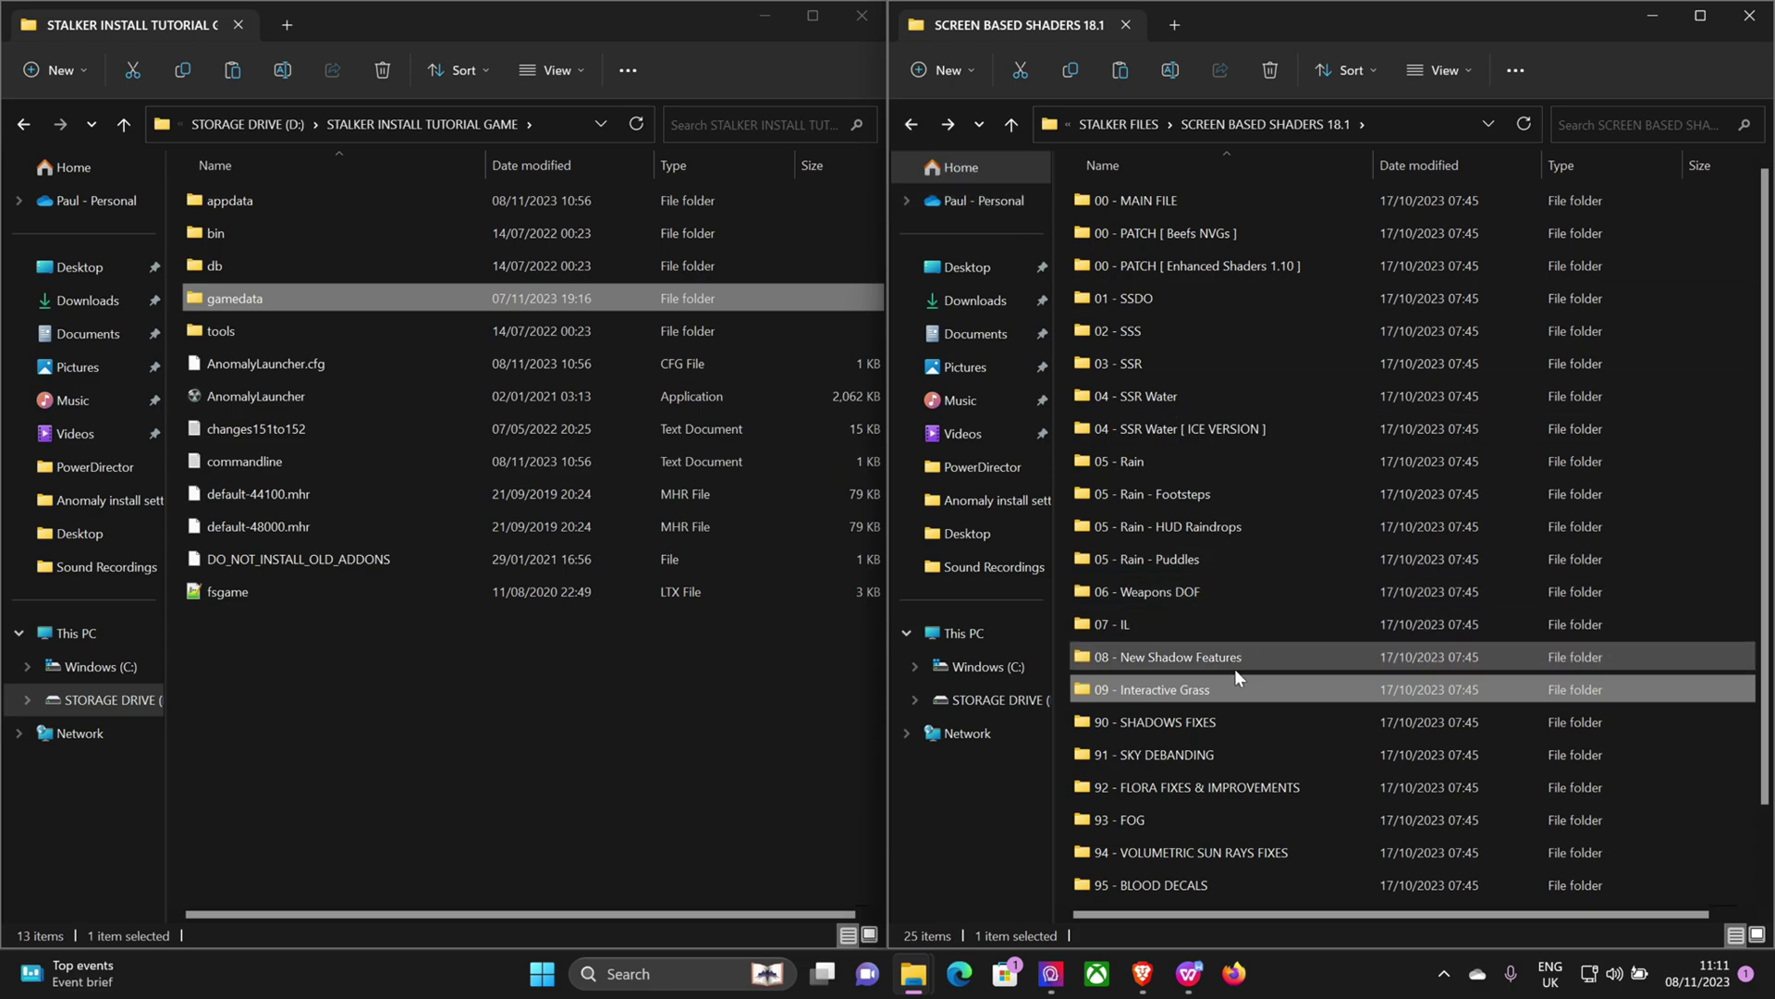
double_click(1179, 717)
left_click(1130, 200)
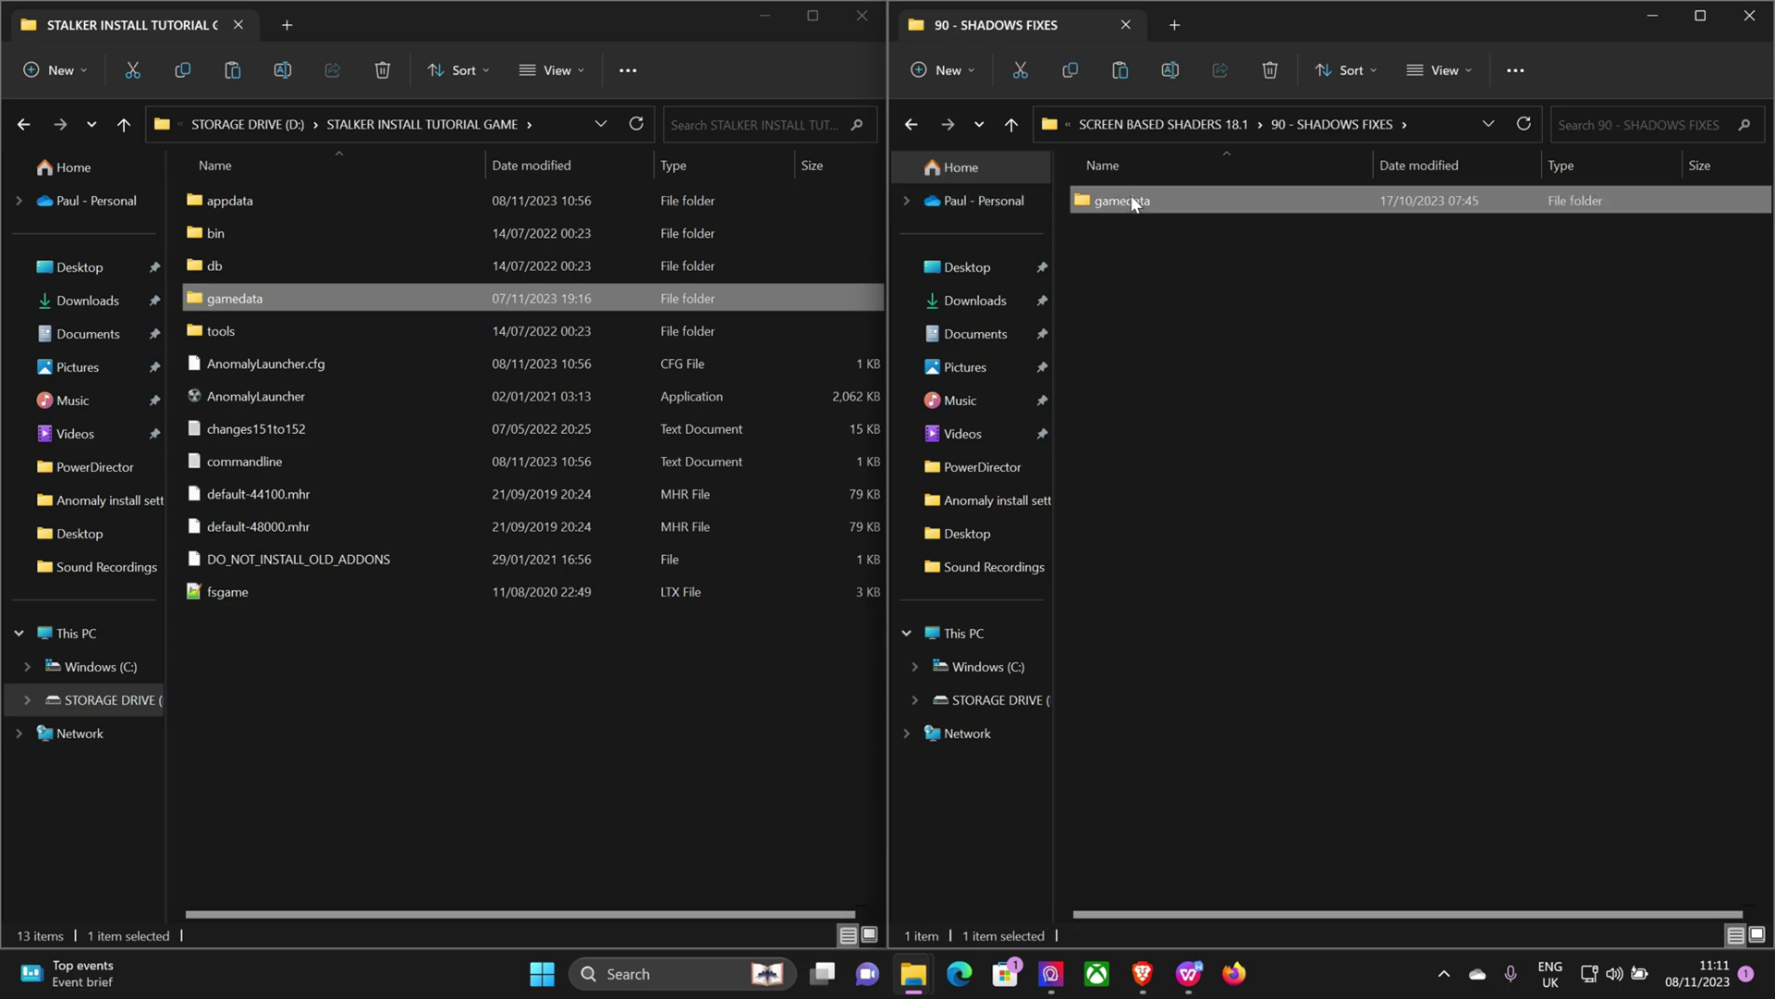
left_click(1074, 70)
left_click(421, 706)
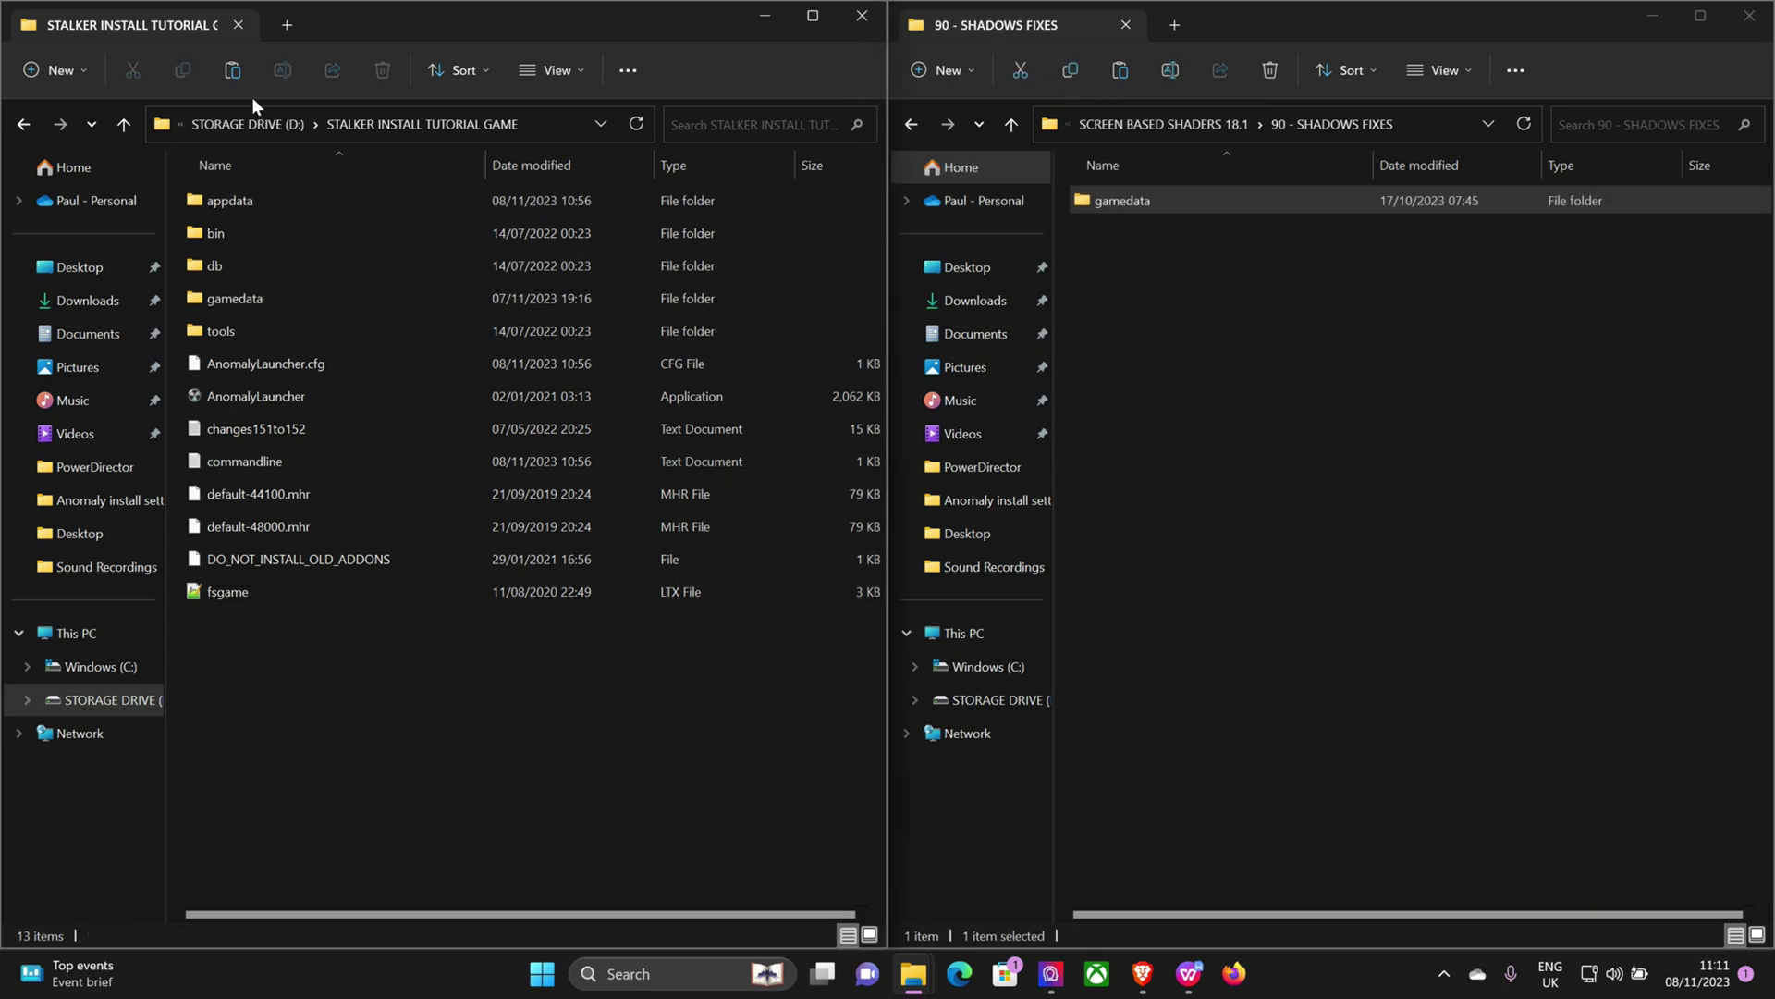
left_click(233, 70)
left_click(813, 413)
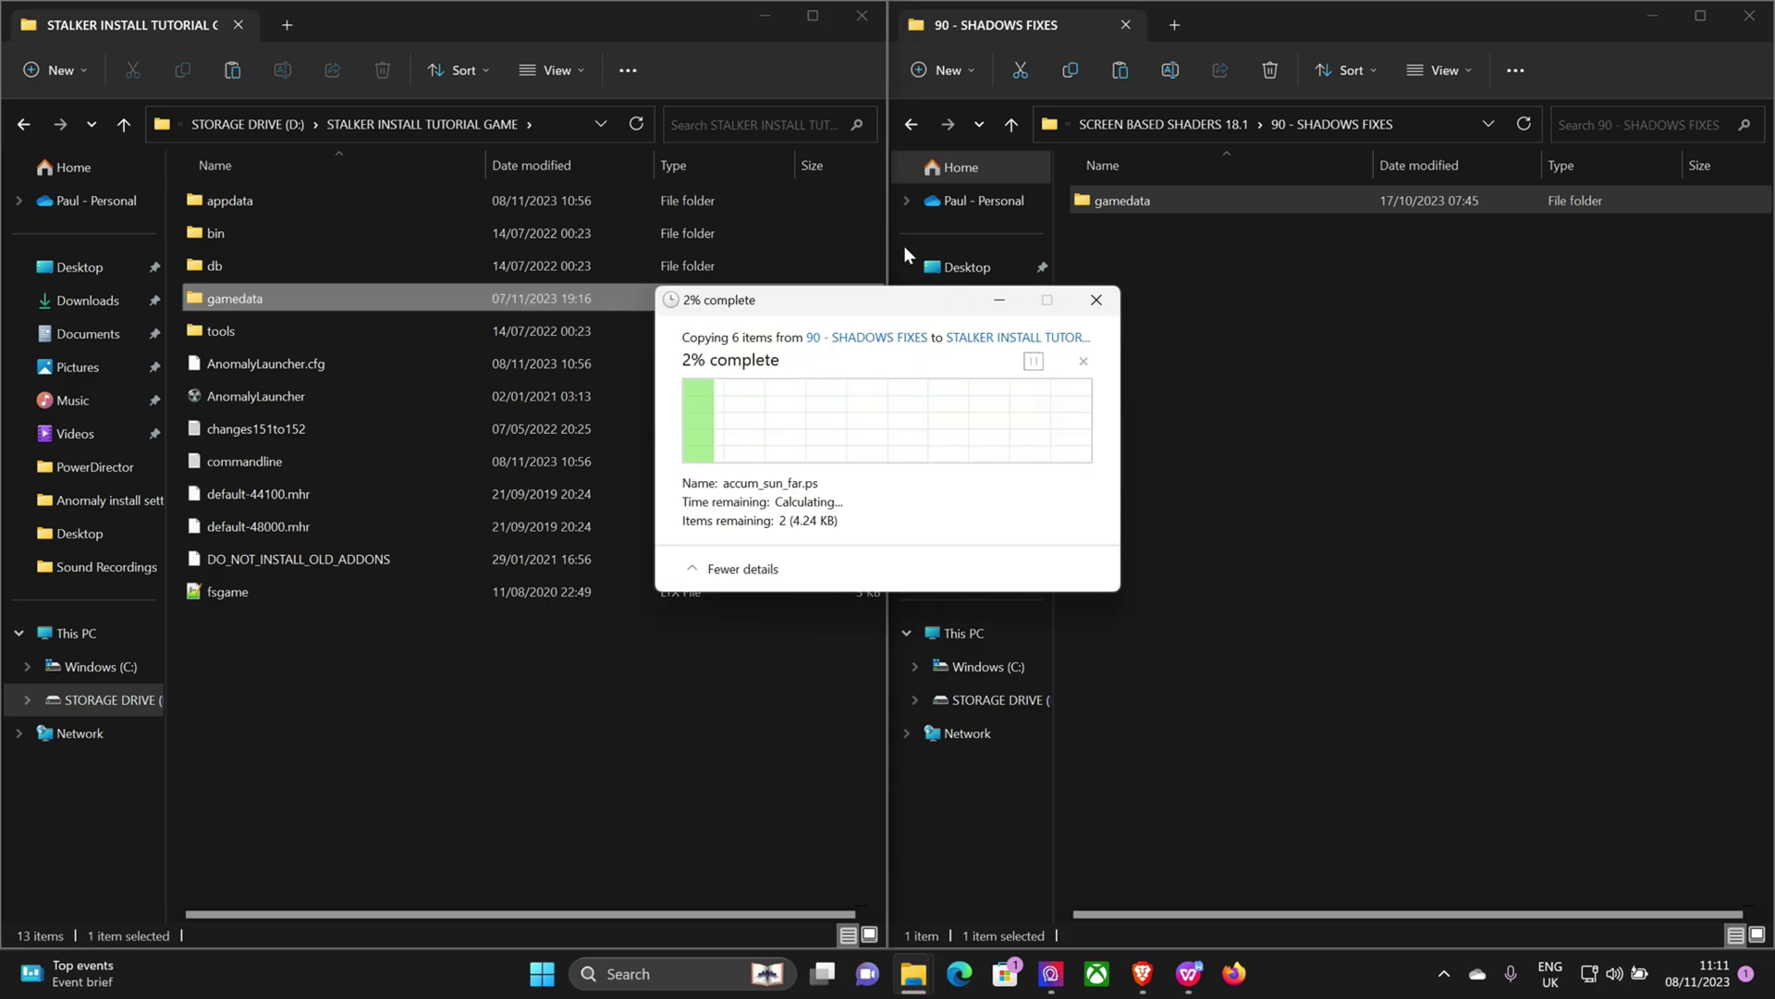
Copy the 91 - SKY DEBANDING gamedata into the game folder, overwriting check_screenspace_DEBAND.h.
left_click(914, 126)
double_click(1174, 755)
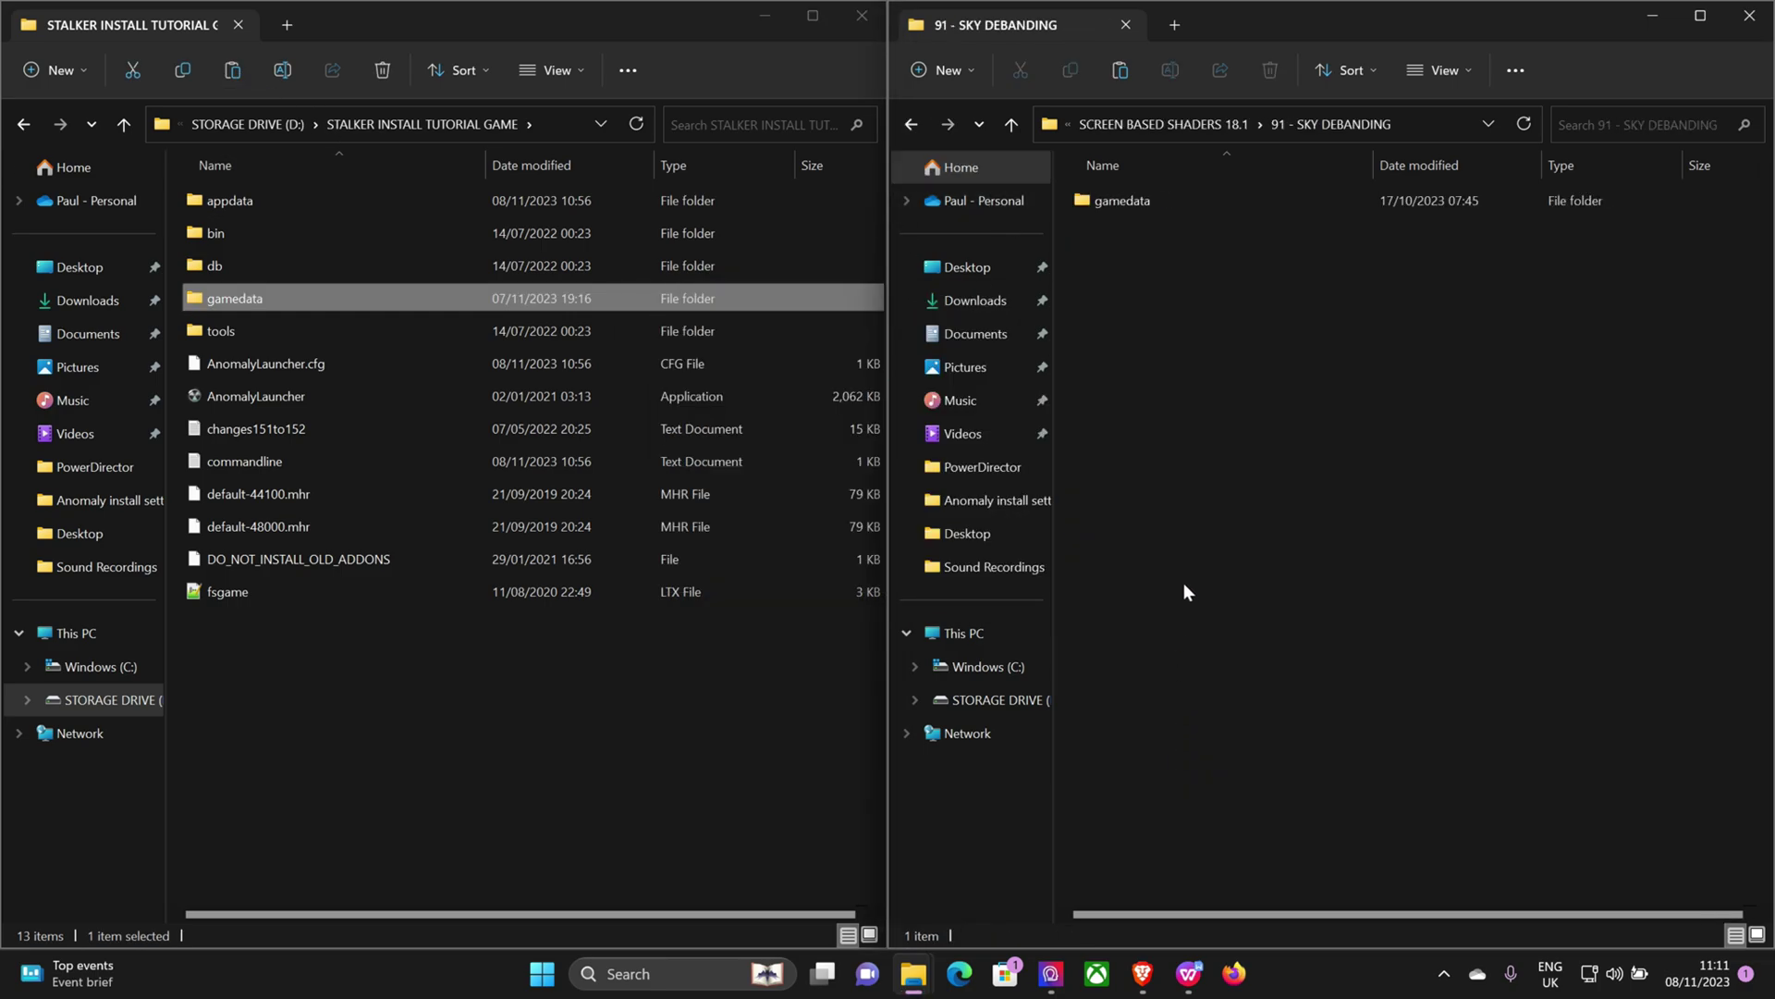
left_click(1126, 210)
left_click(1069, 70)
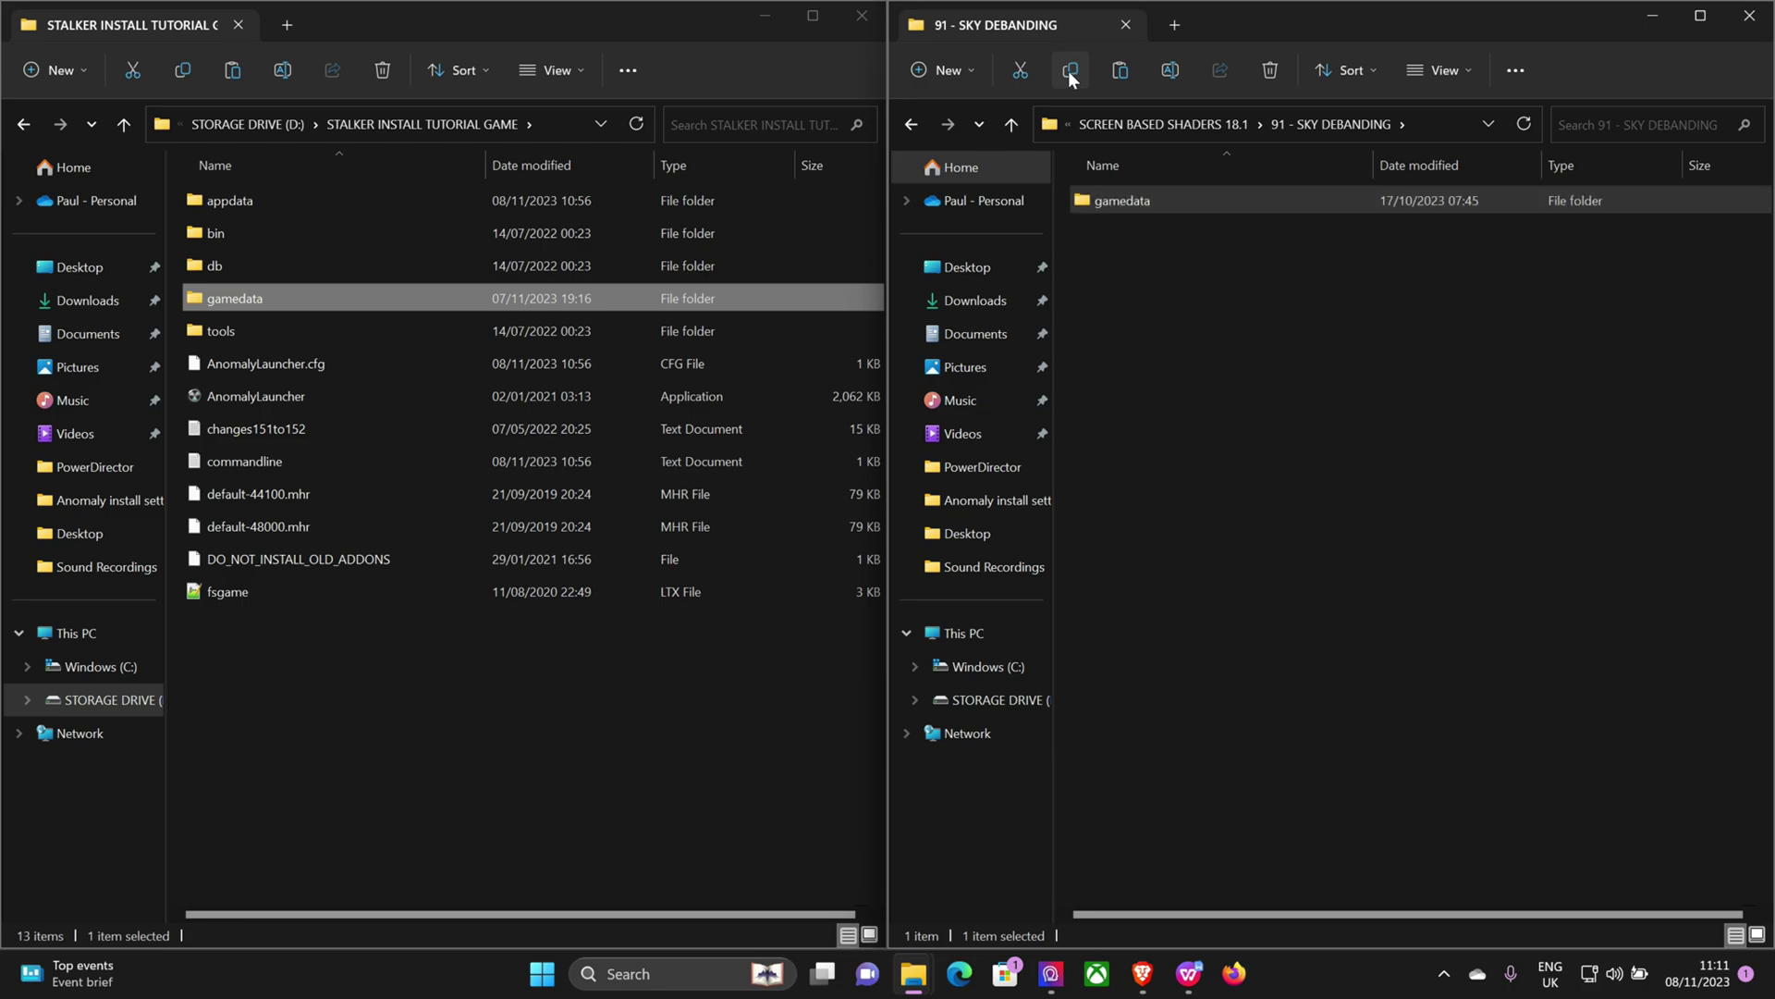
left_click(468, 759)
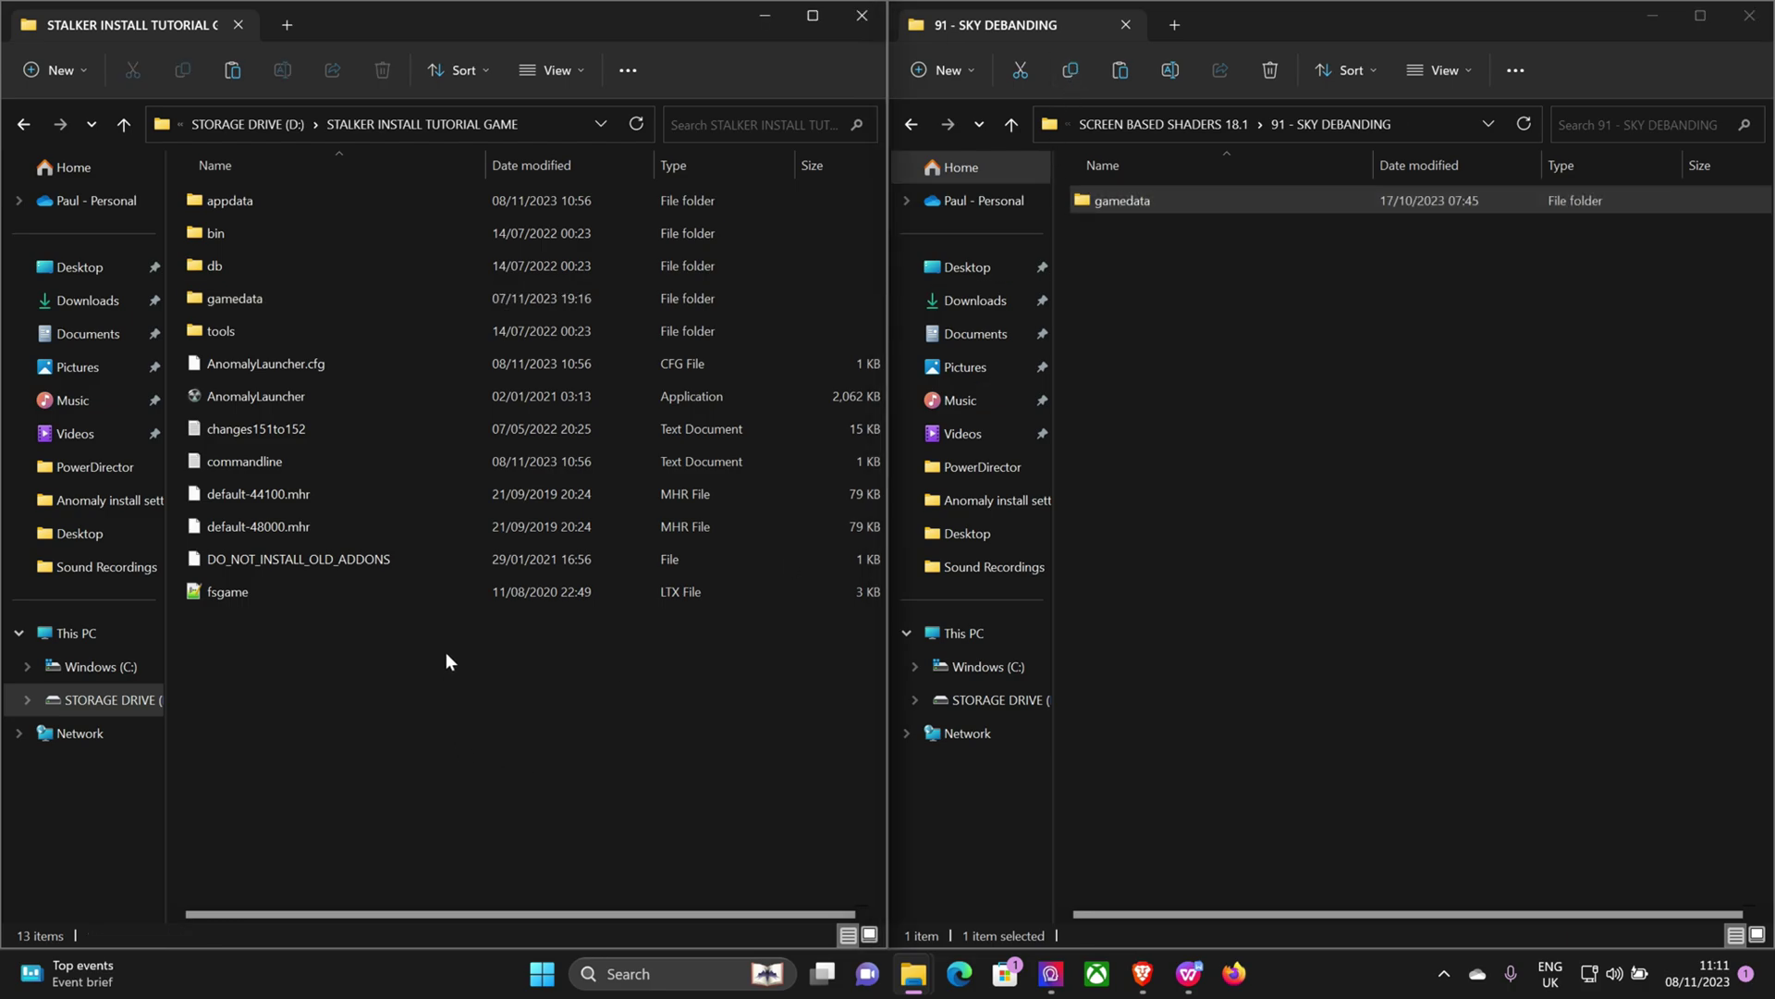
left_click(231, 72)
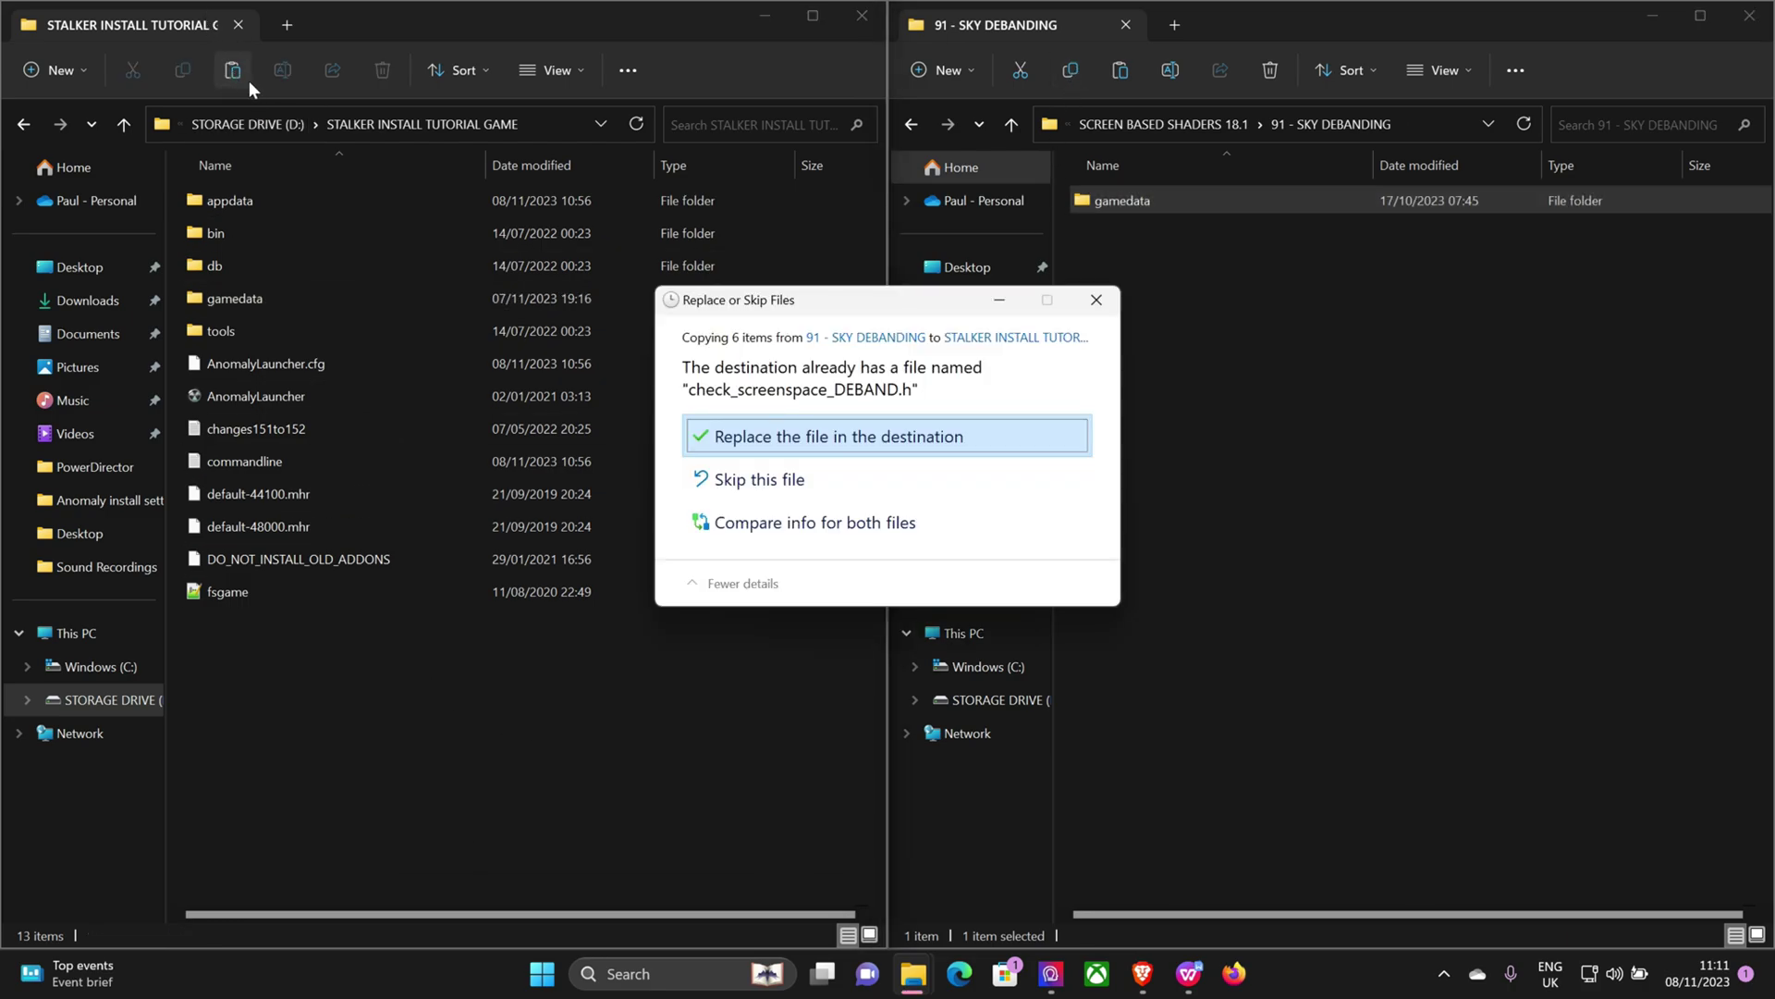
left_click(836, 444)
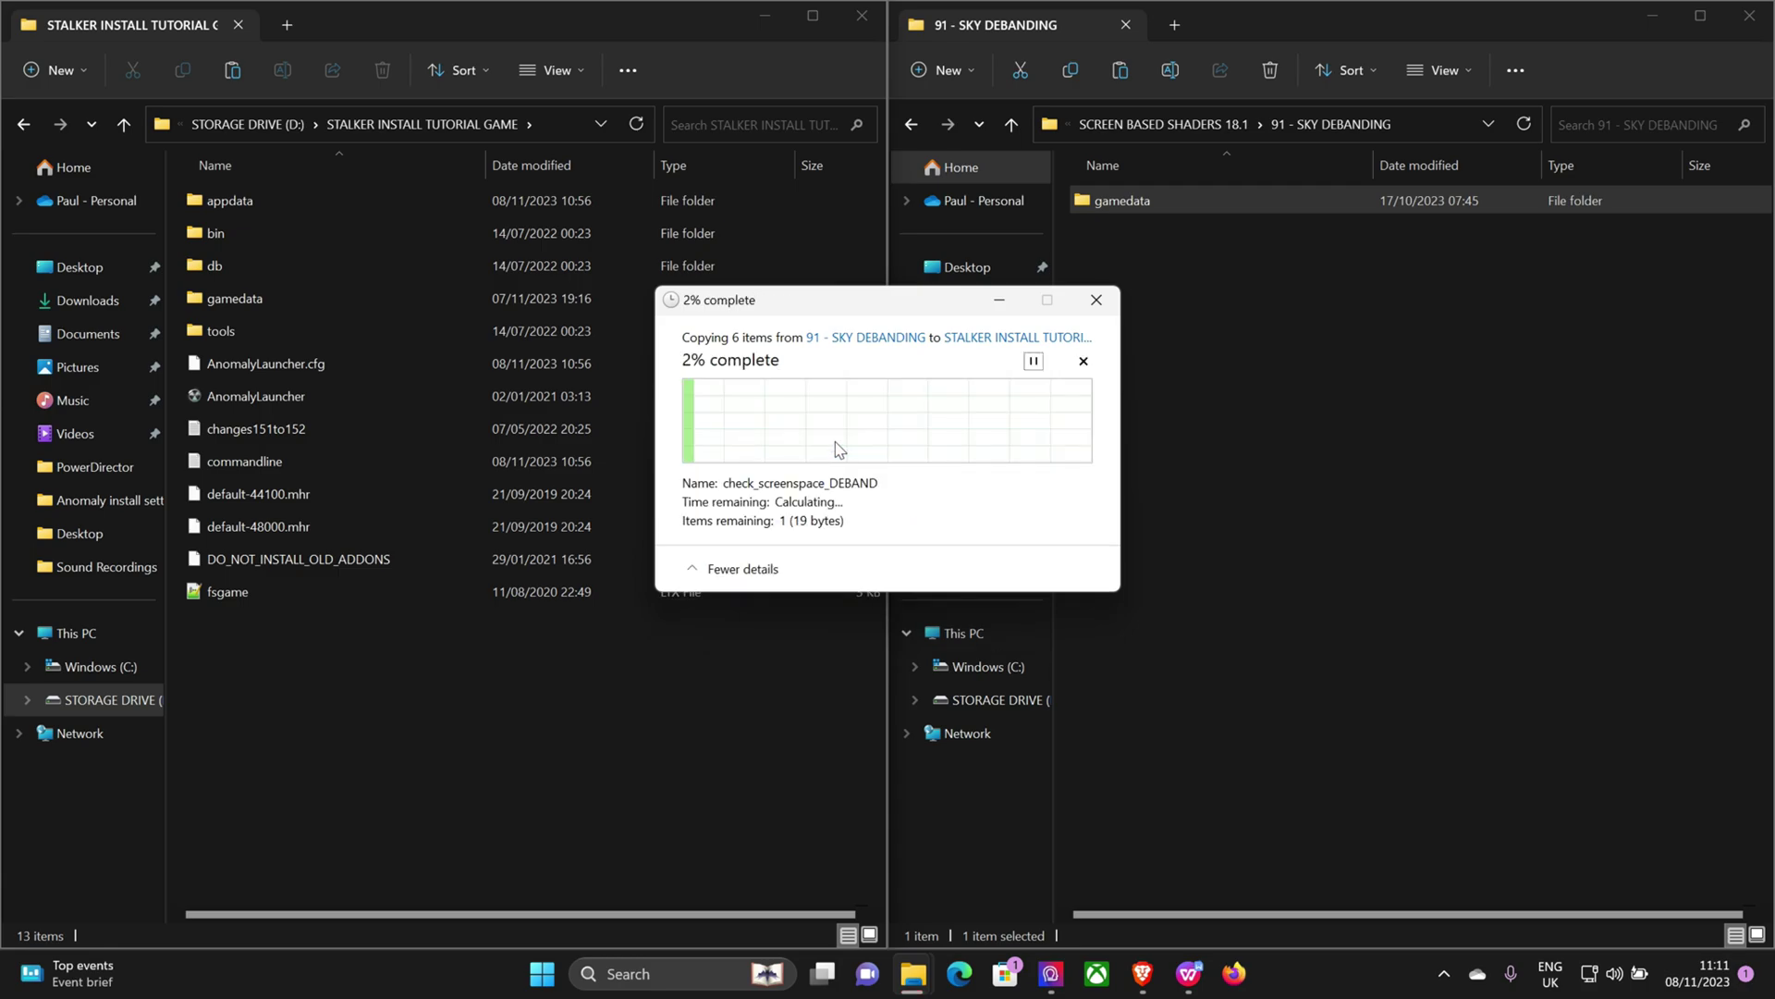
Copy the 92 - FLORA FIXES & IMPROVEMENTS gamedata into the game folder, replacing 8 files.
left_click(913, 124)
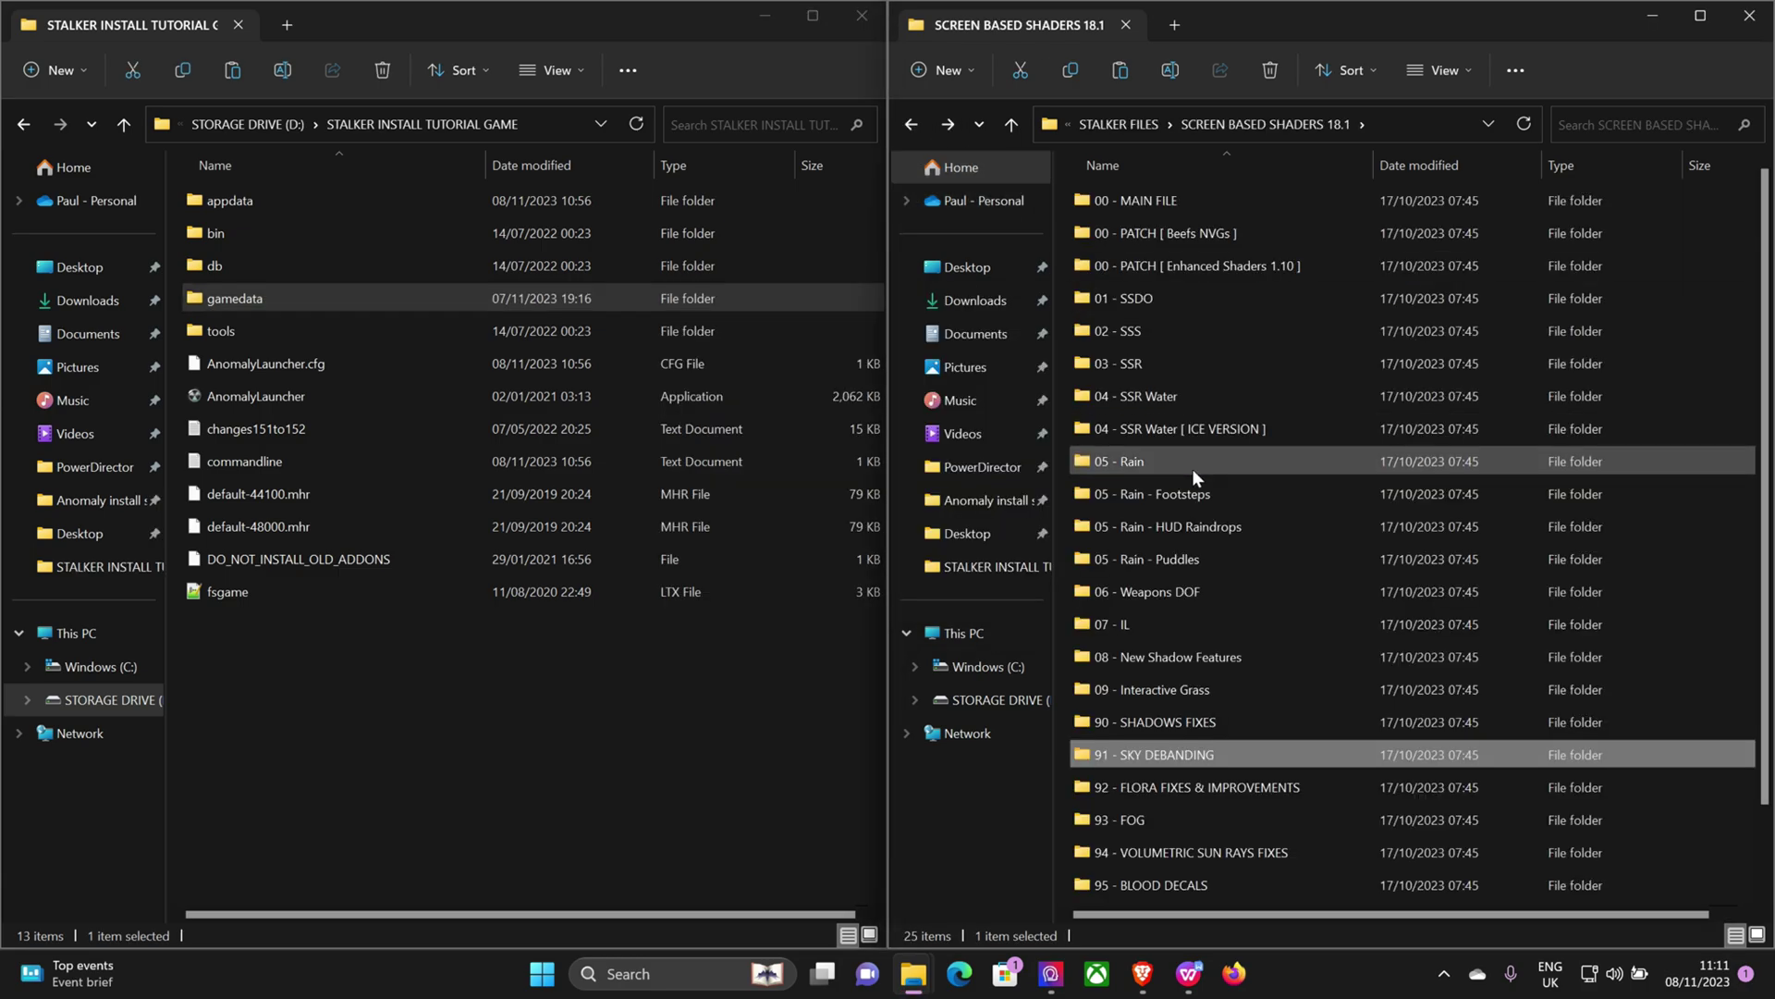
double_click(1218, 786)
left_click(1147, 204)
left_click(553, 710)
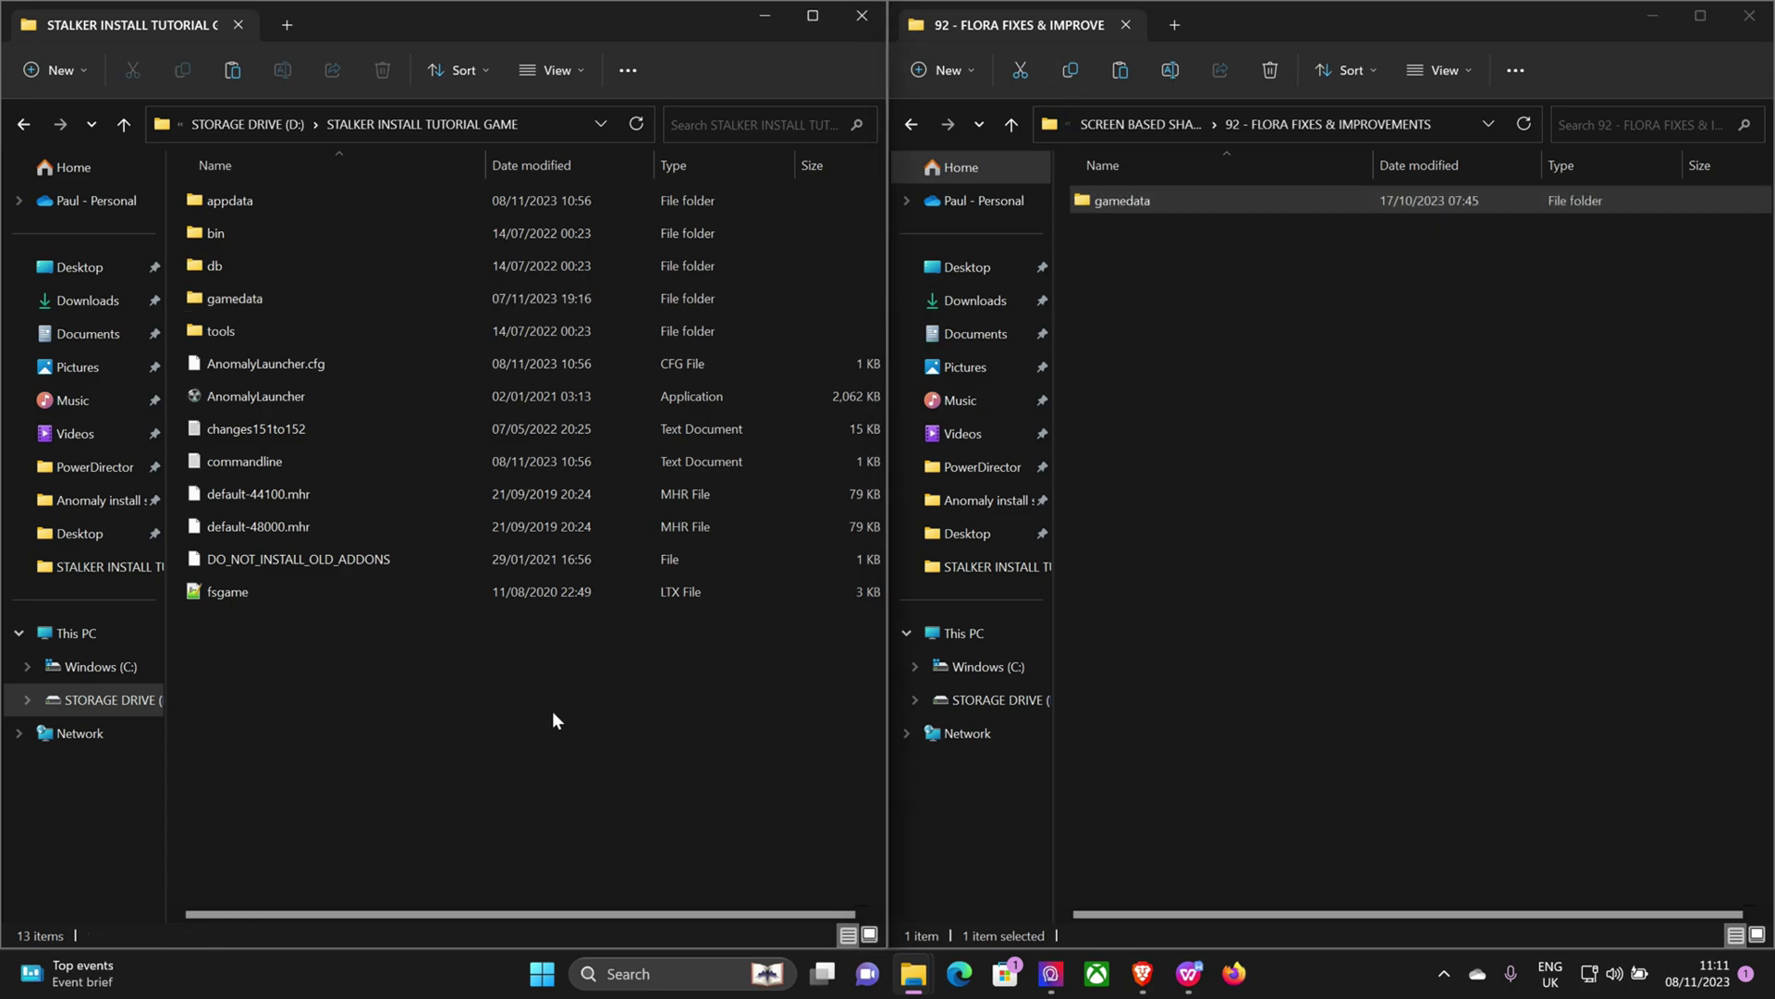
left_click(235, 71)
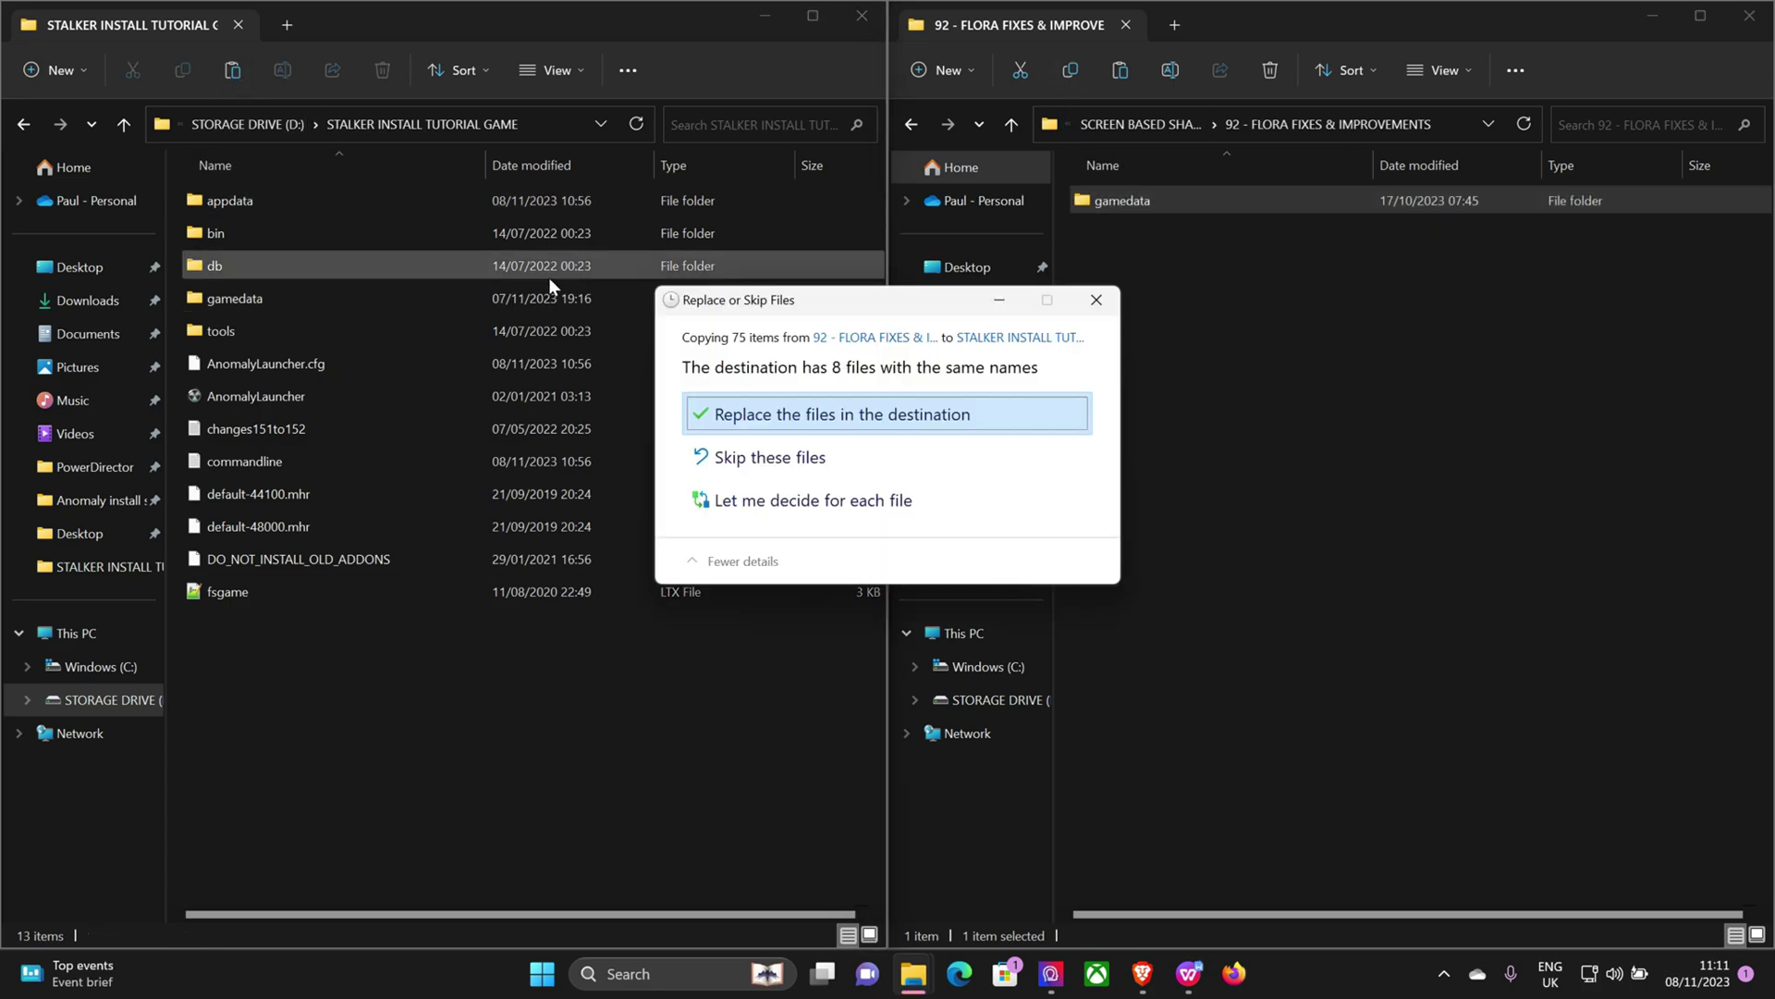
left_click(874, 409)
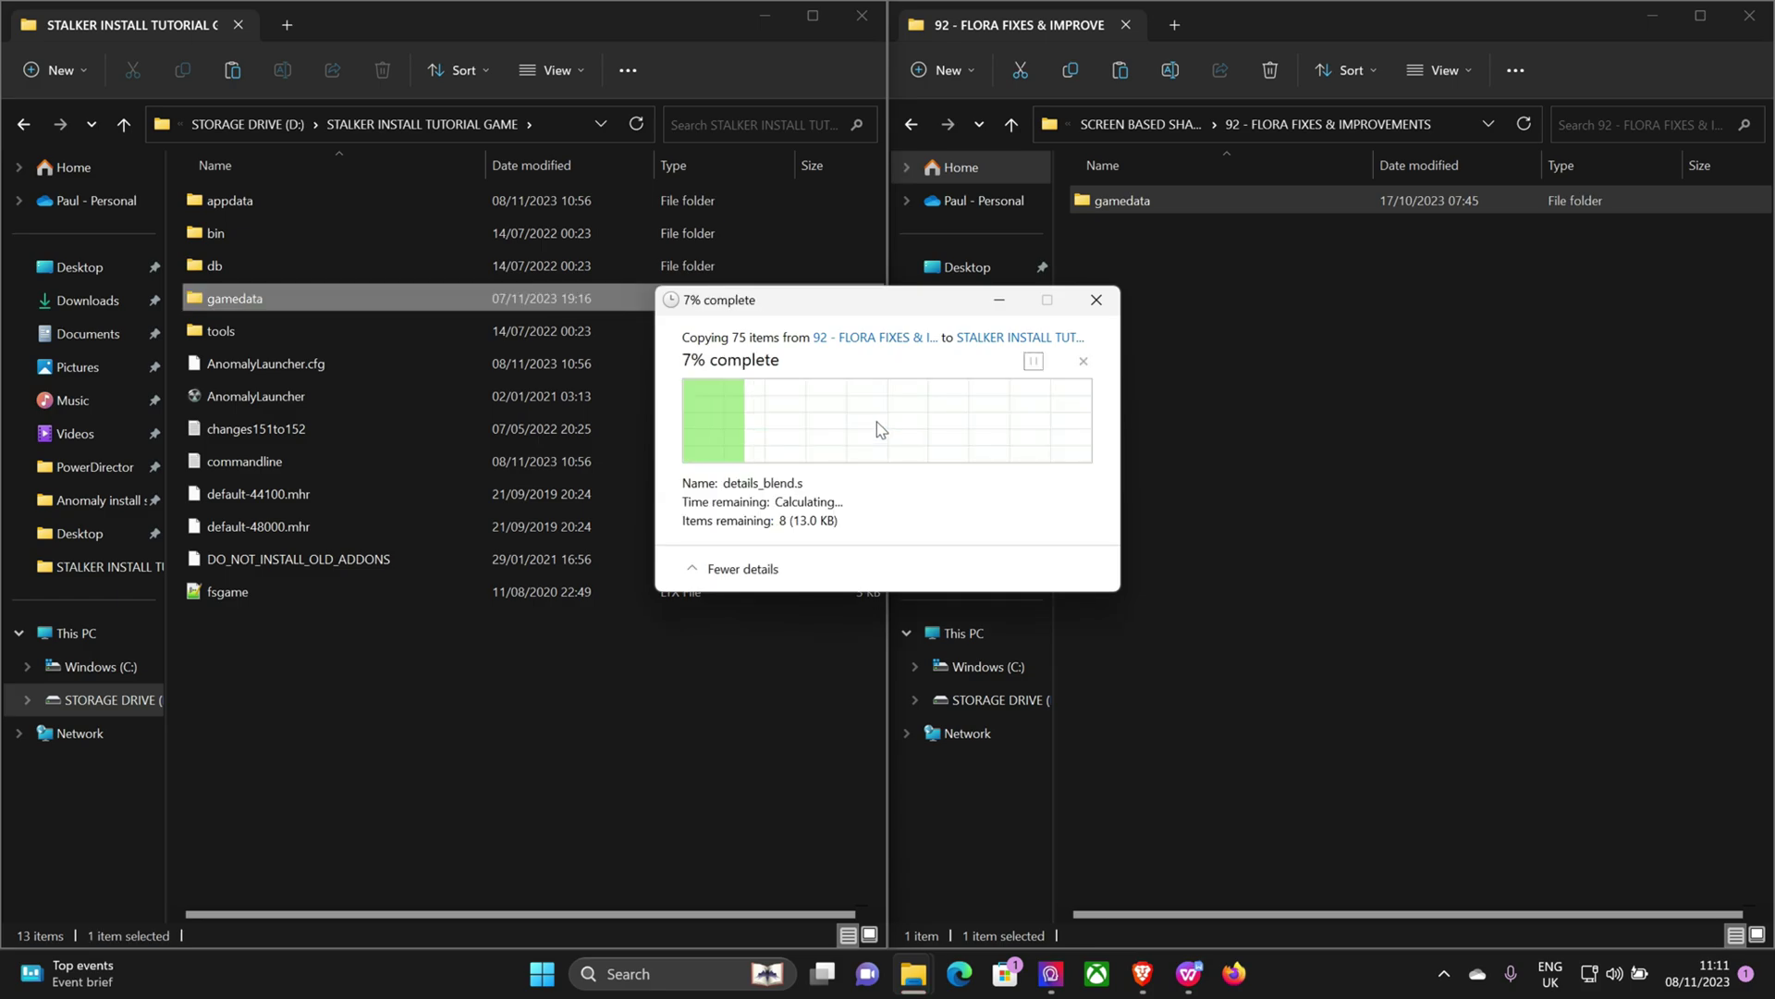
Copy the 93 - FOG gamedata into the game folder, replacing 2 same-named files.
left_click(911, 124)
scroll(1299, 653, "down", 1)
double_click(1185, 727)
left_click(1133, 199)
left_click(1069, 72)
left_click(544, 699)
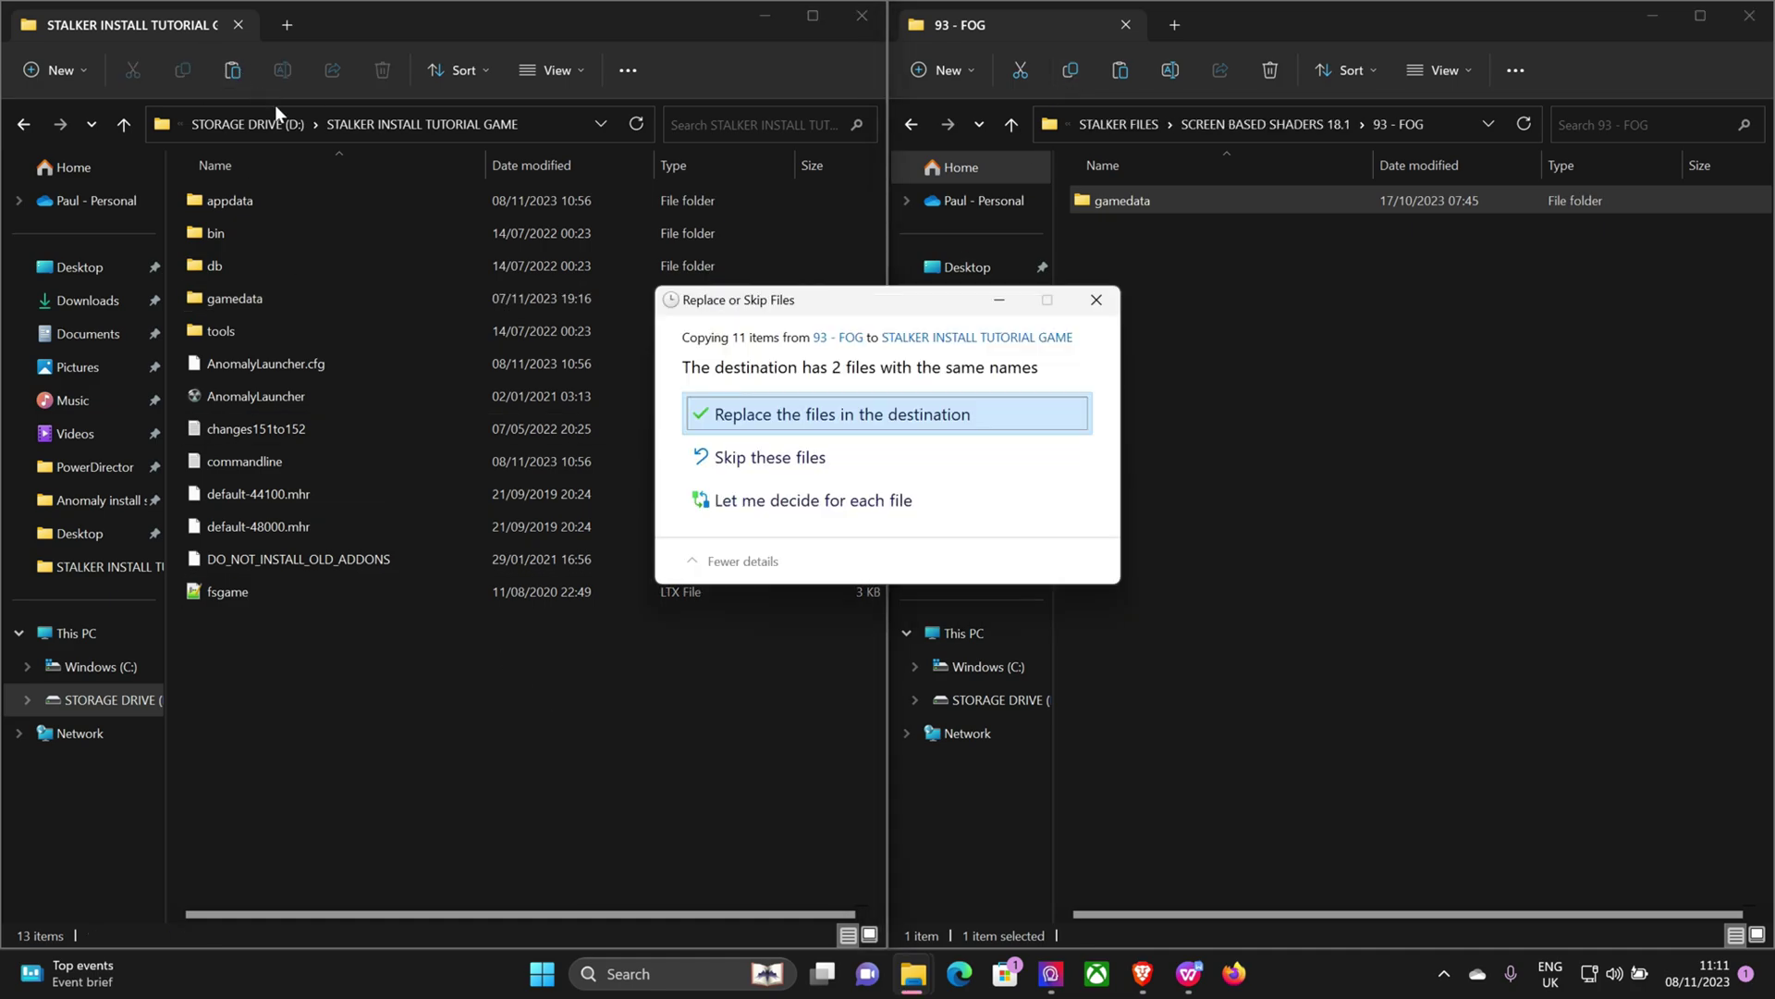
left_click(856, 417)
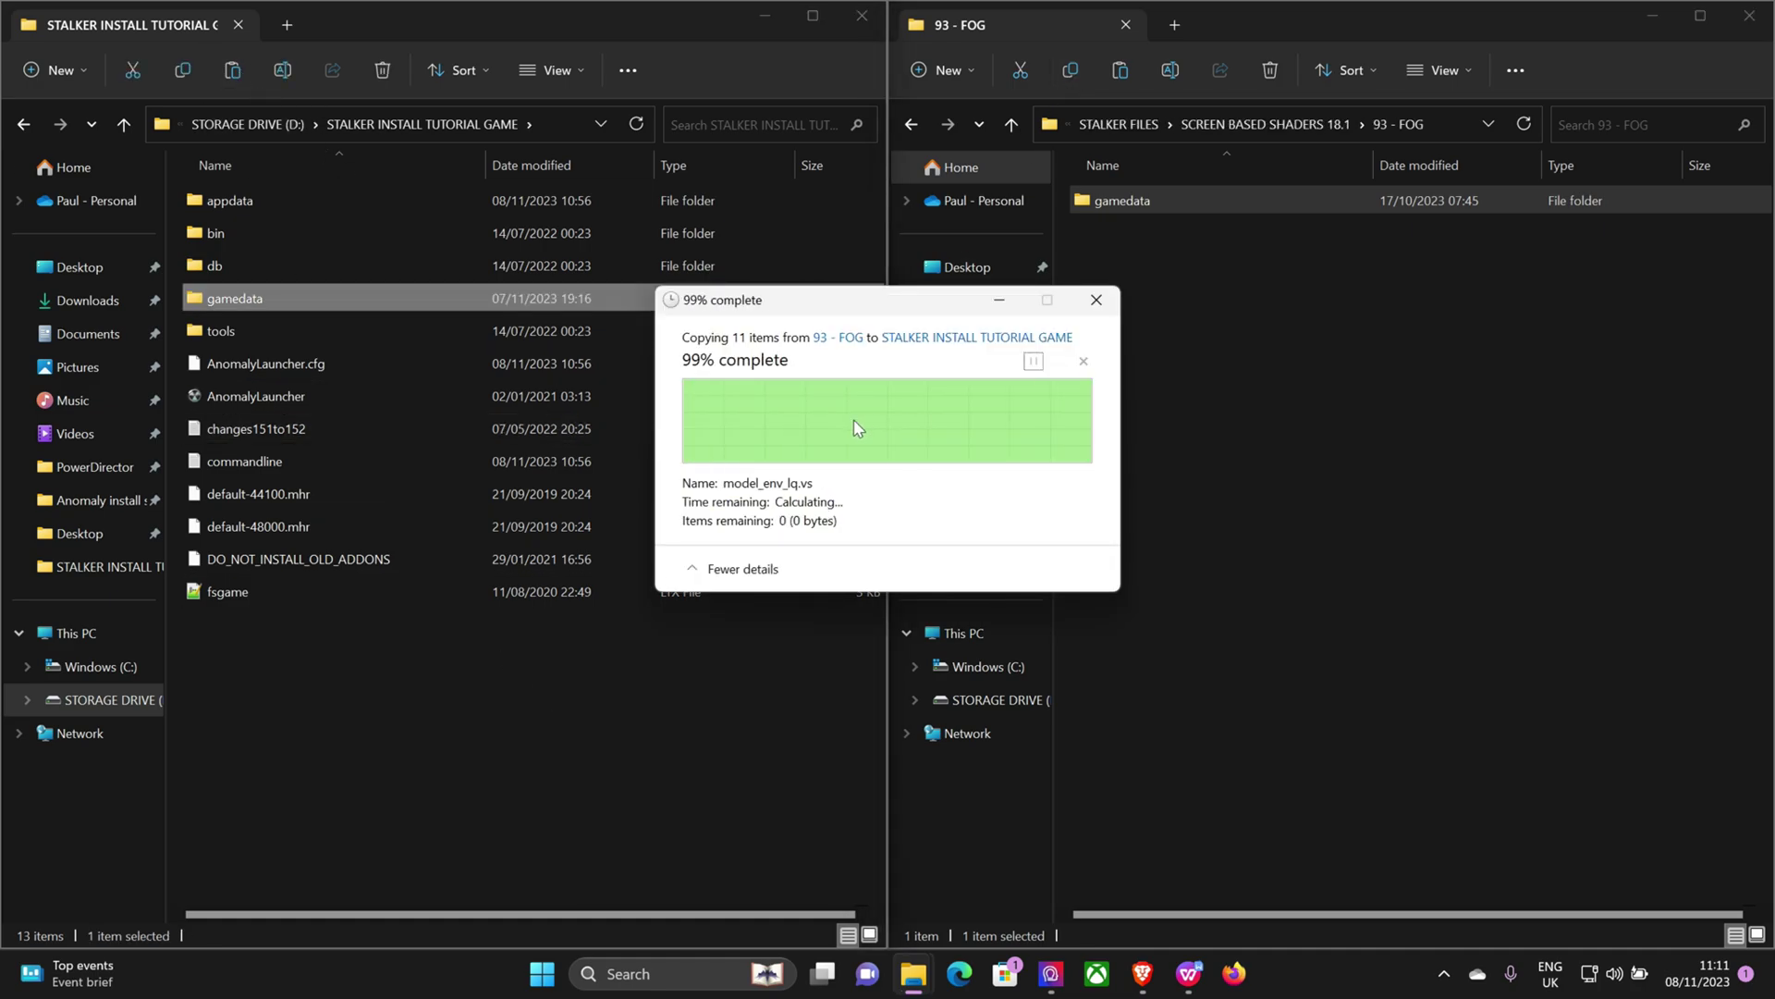
Copy the 94 - VOLUMETRIC SUN RAYS FIXES gamedata into the game folder, replacing files.
left_click(913, 124)
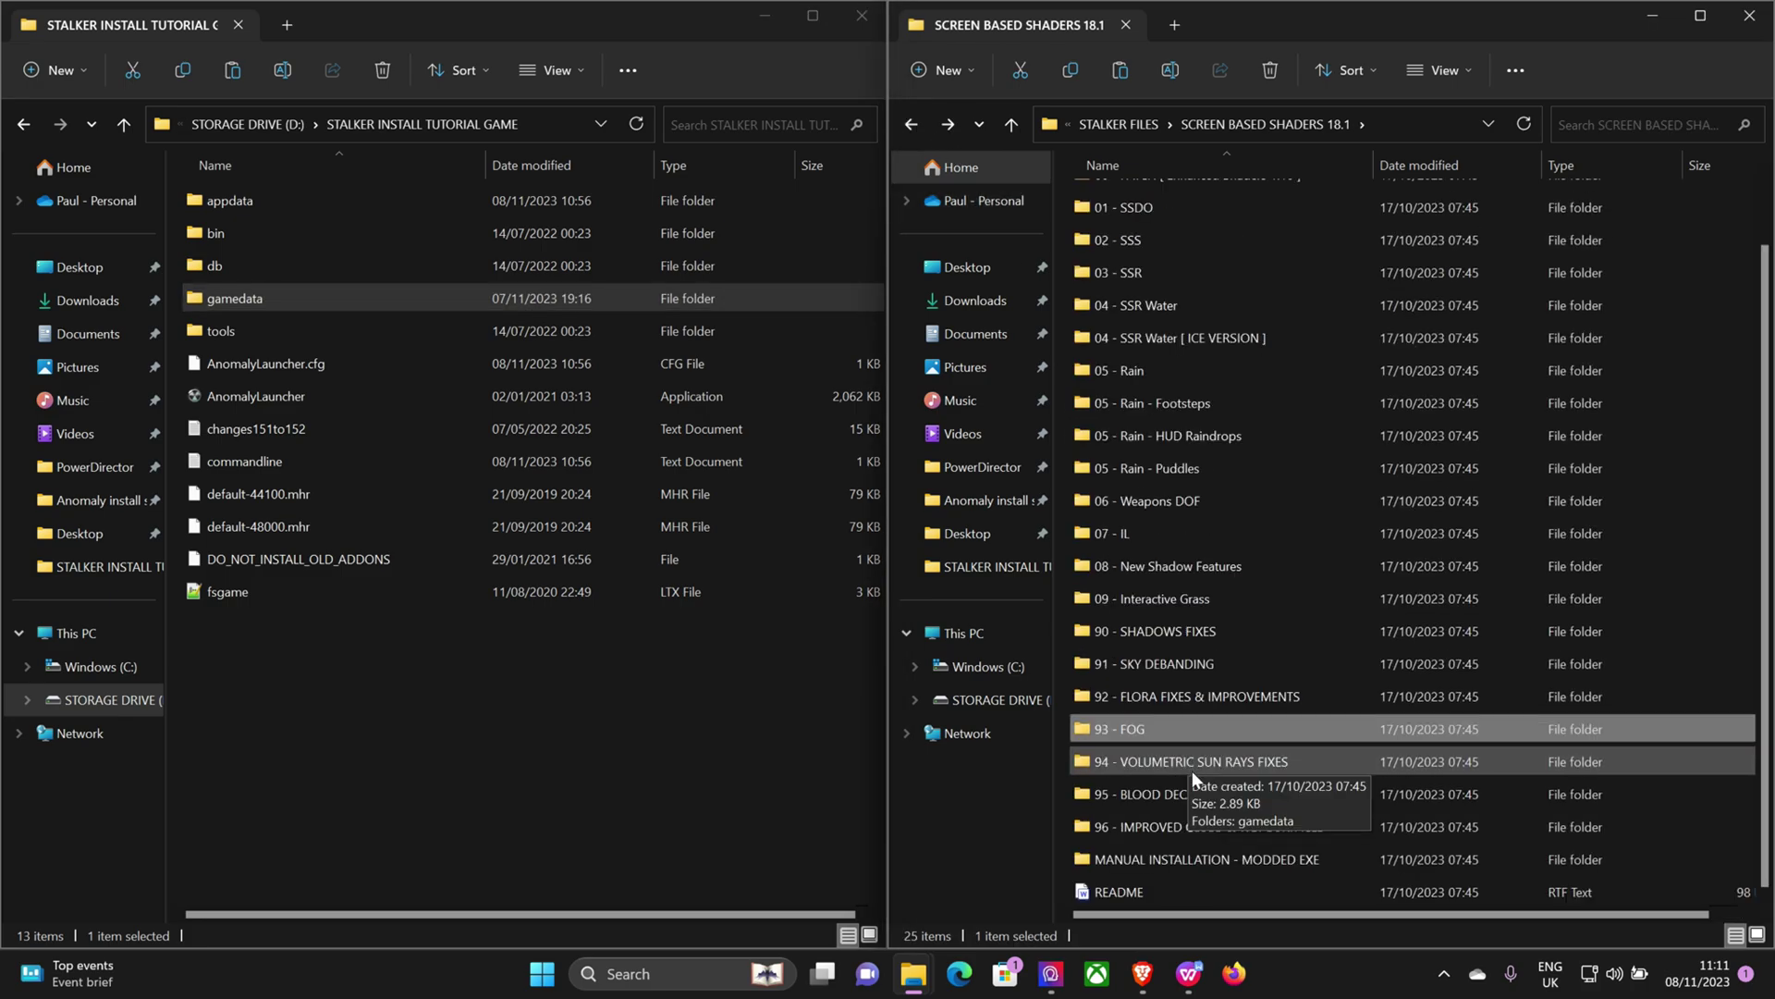
double_click(1183, 765)
left_click(1135, 206)
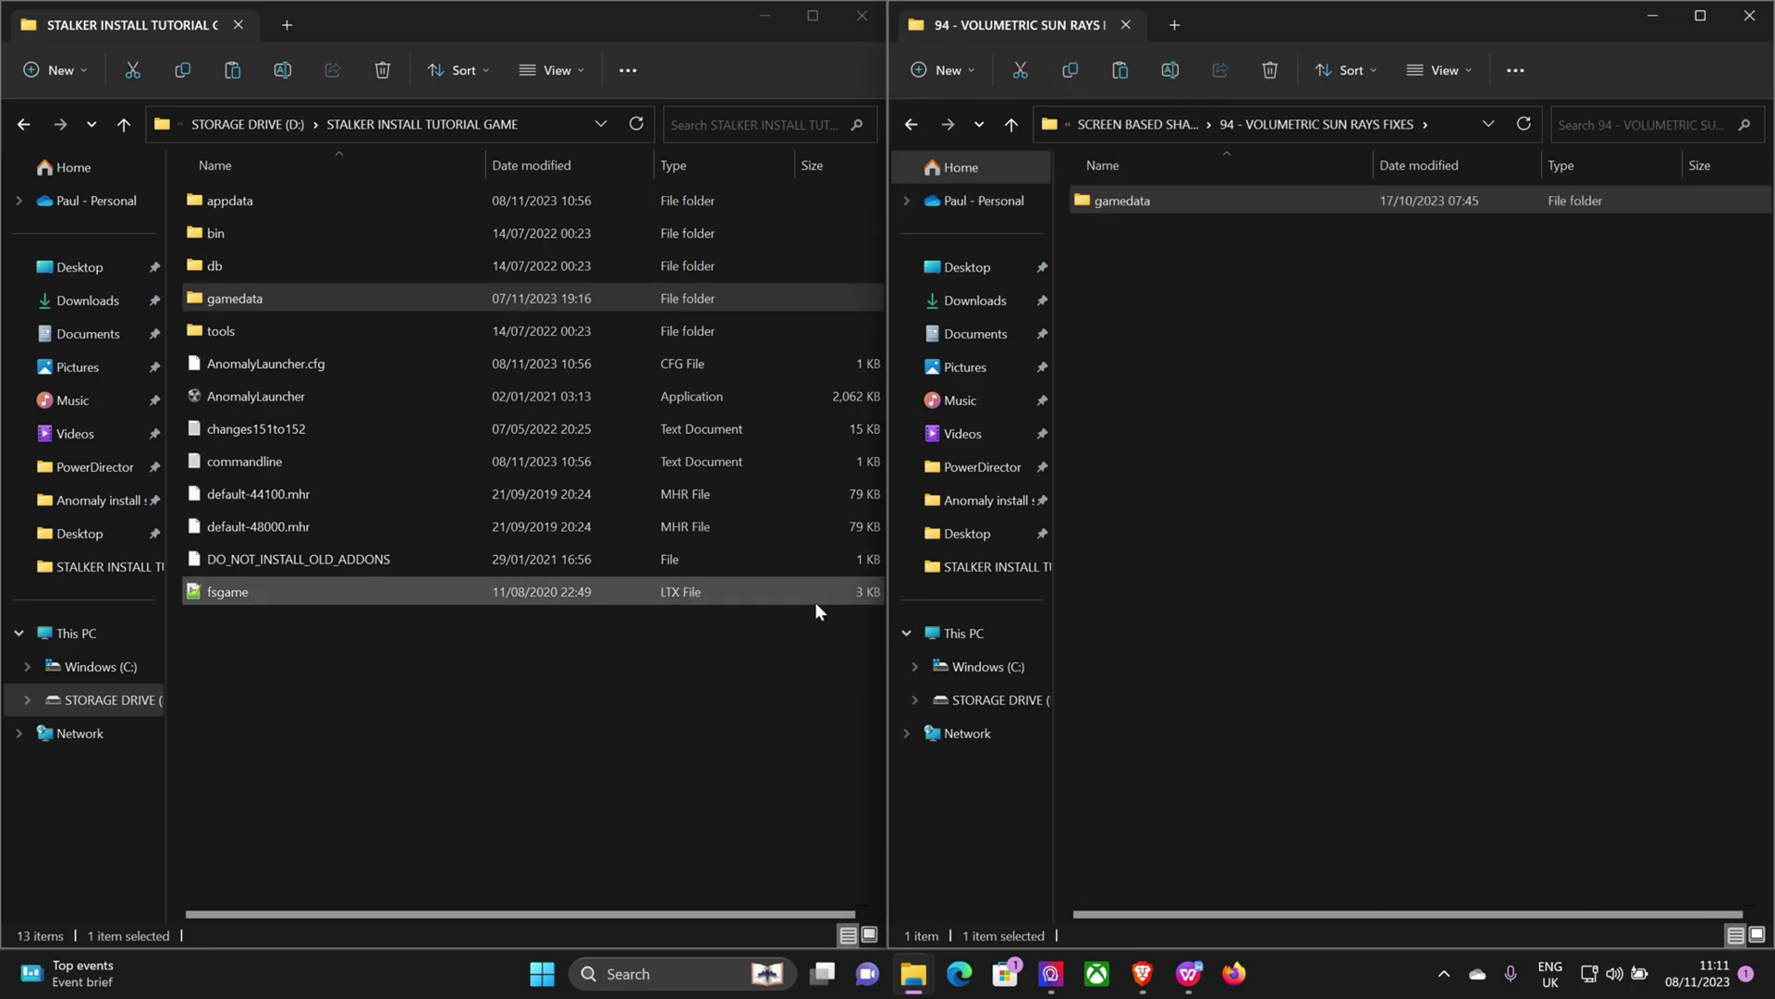
left_click(508, 710)
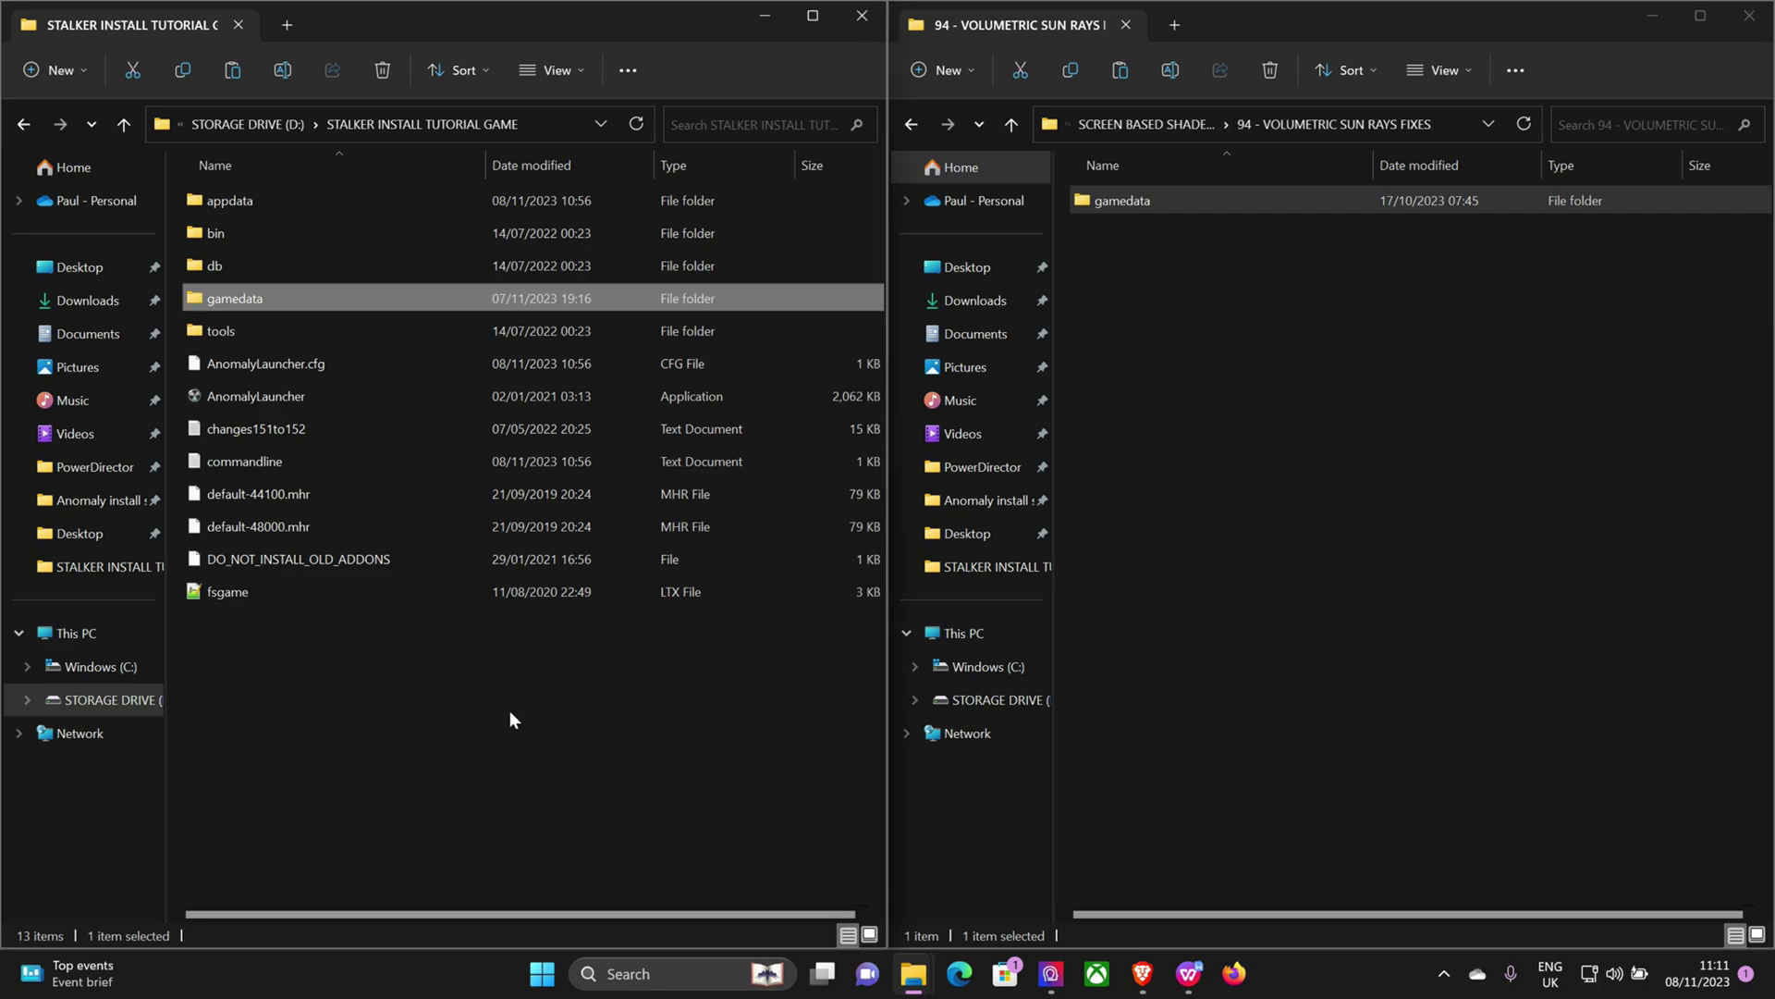
left_click(231, 71)
left_click(826, 437)
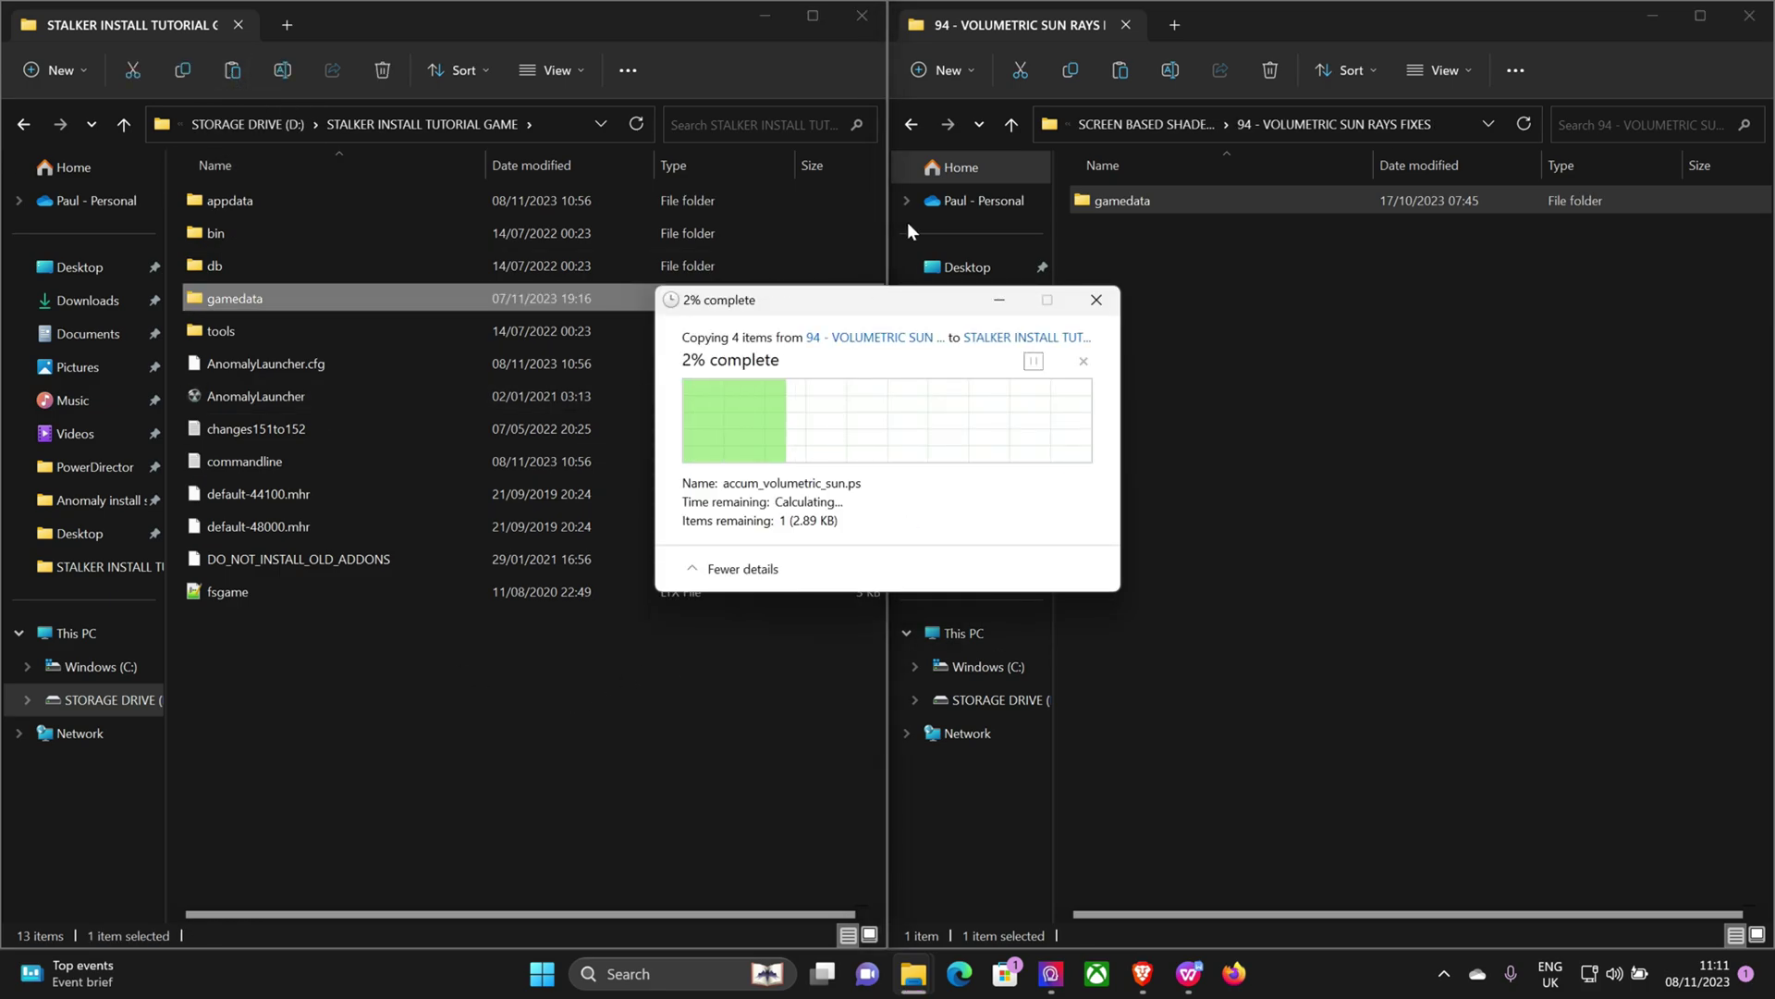
Copy the 95 - BLOOD DECALS gamedata into the game folder, then return to the shader list.
left_click(911, 128)
scroll(1203, 647, "down", 1)
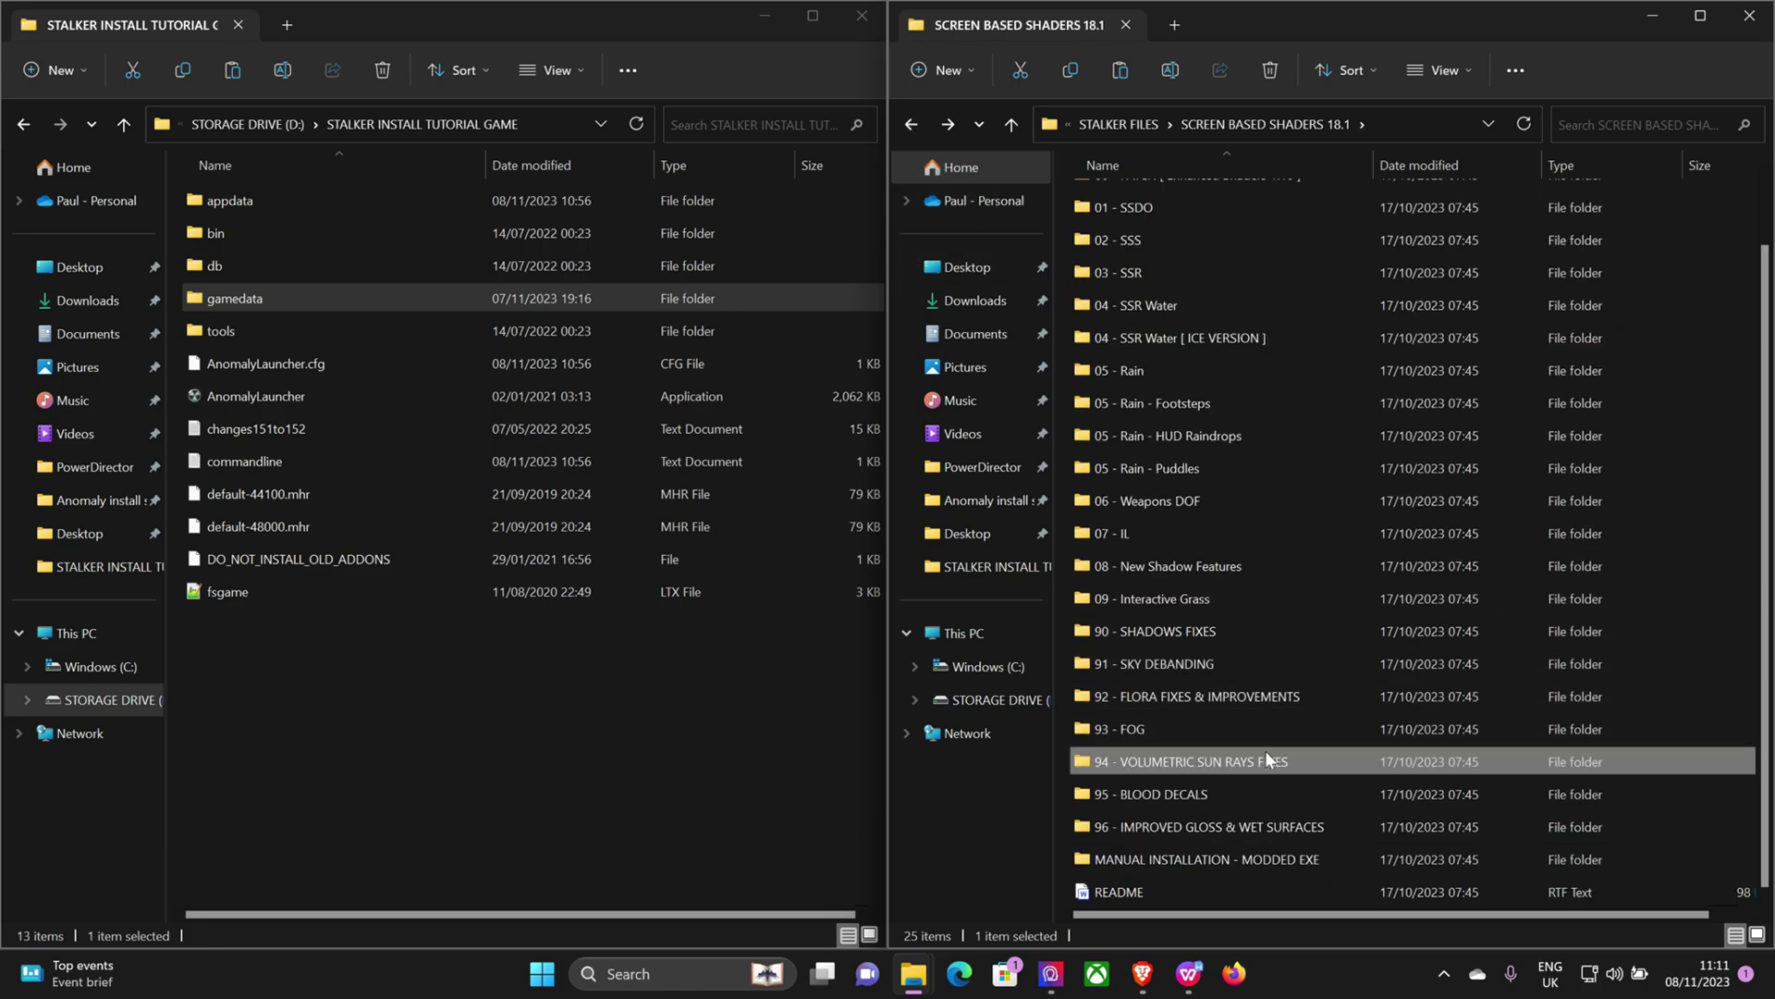
double_click(1165, 792)
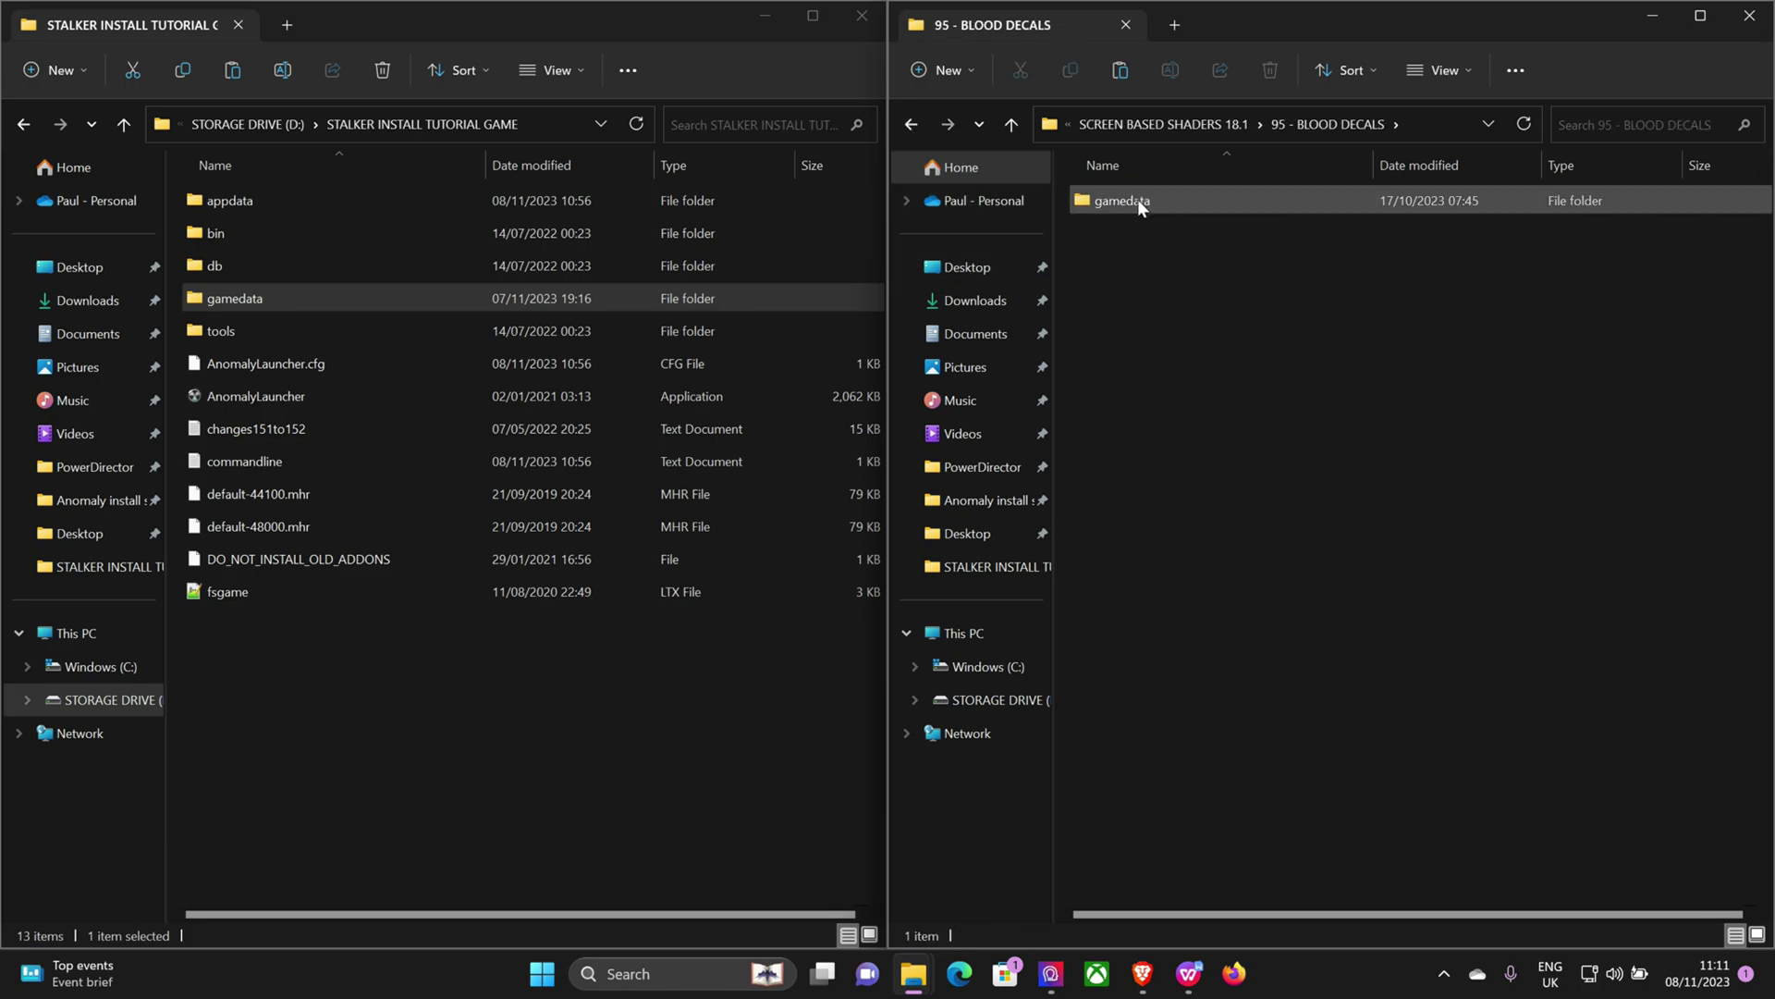
left_click(1137, 198)
left_click(1069, 71)
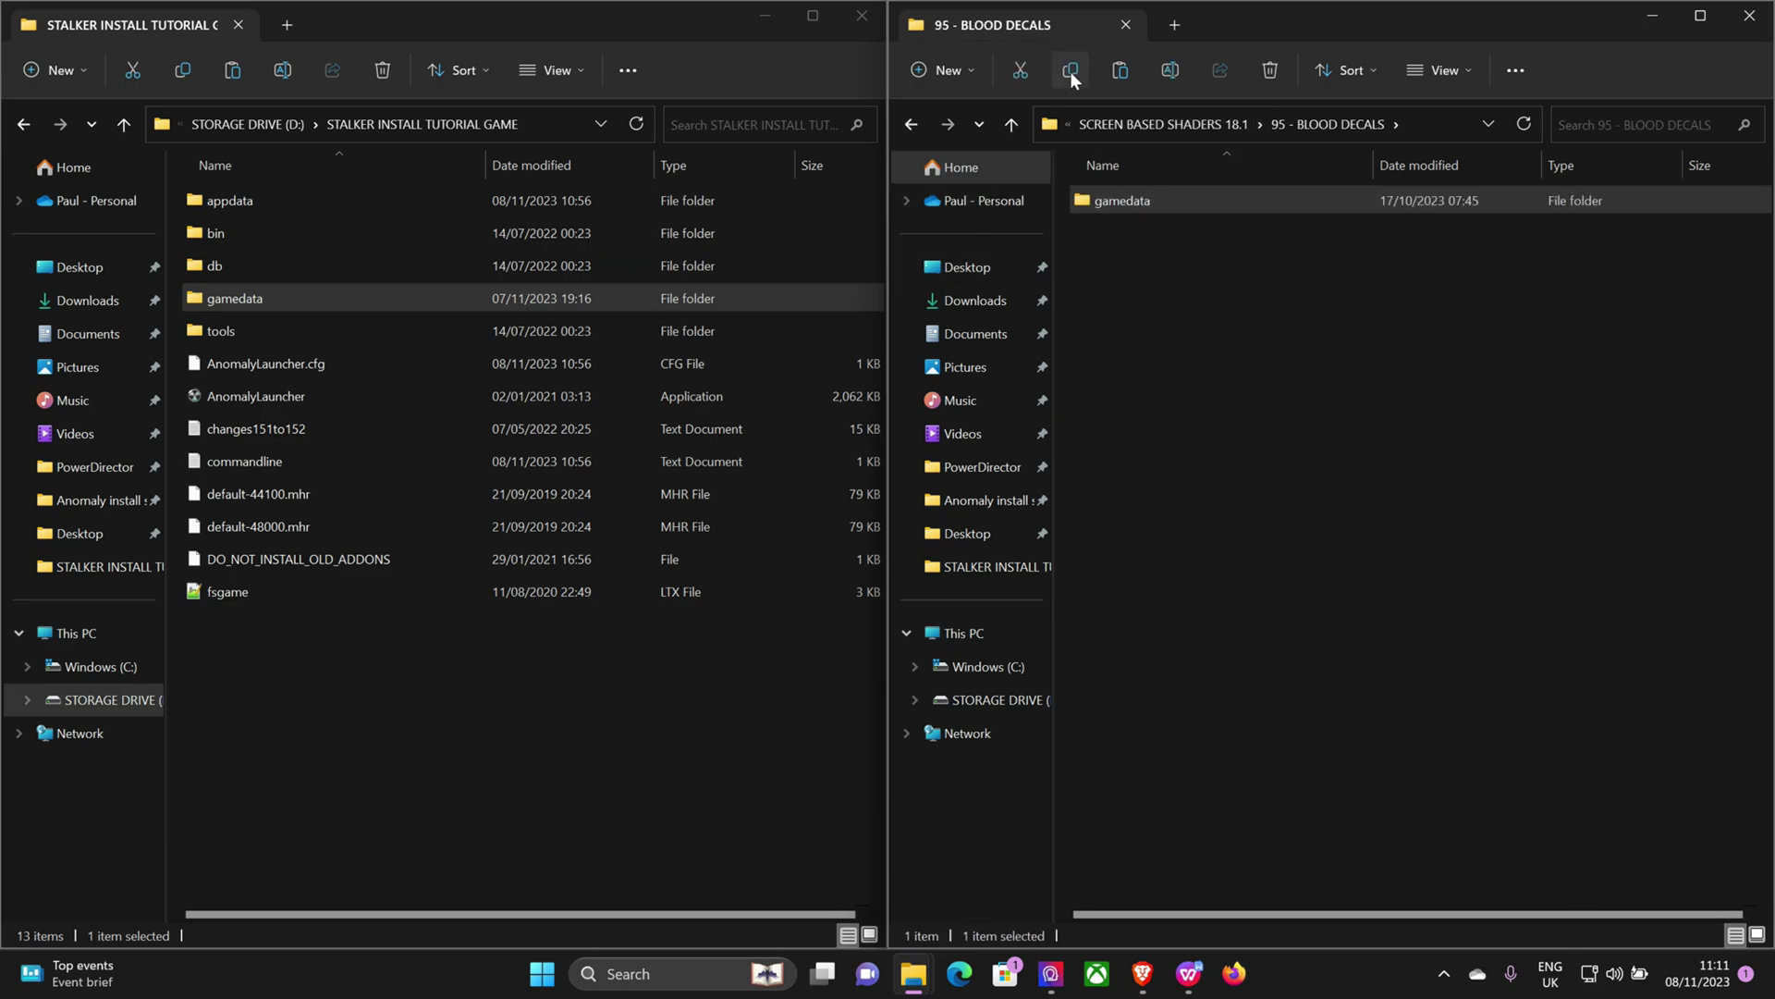
left_click(574, 661)
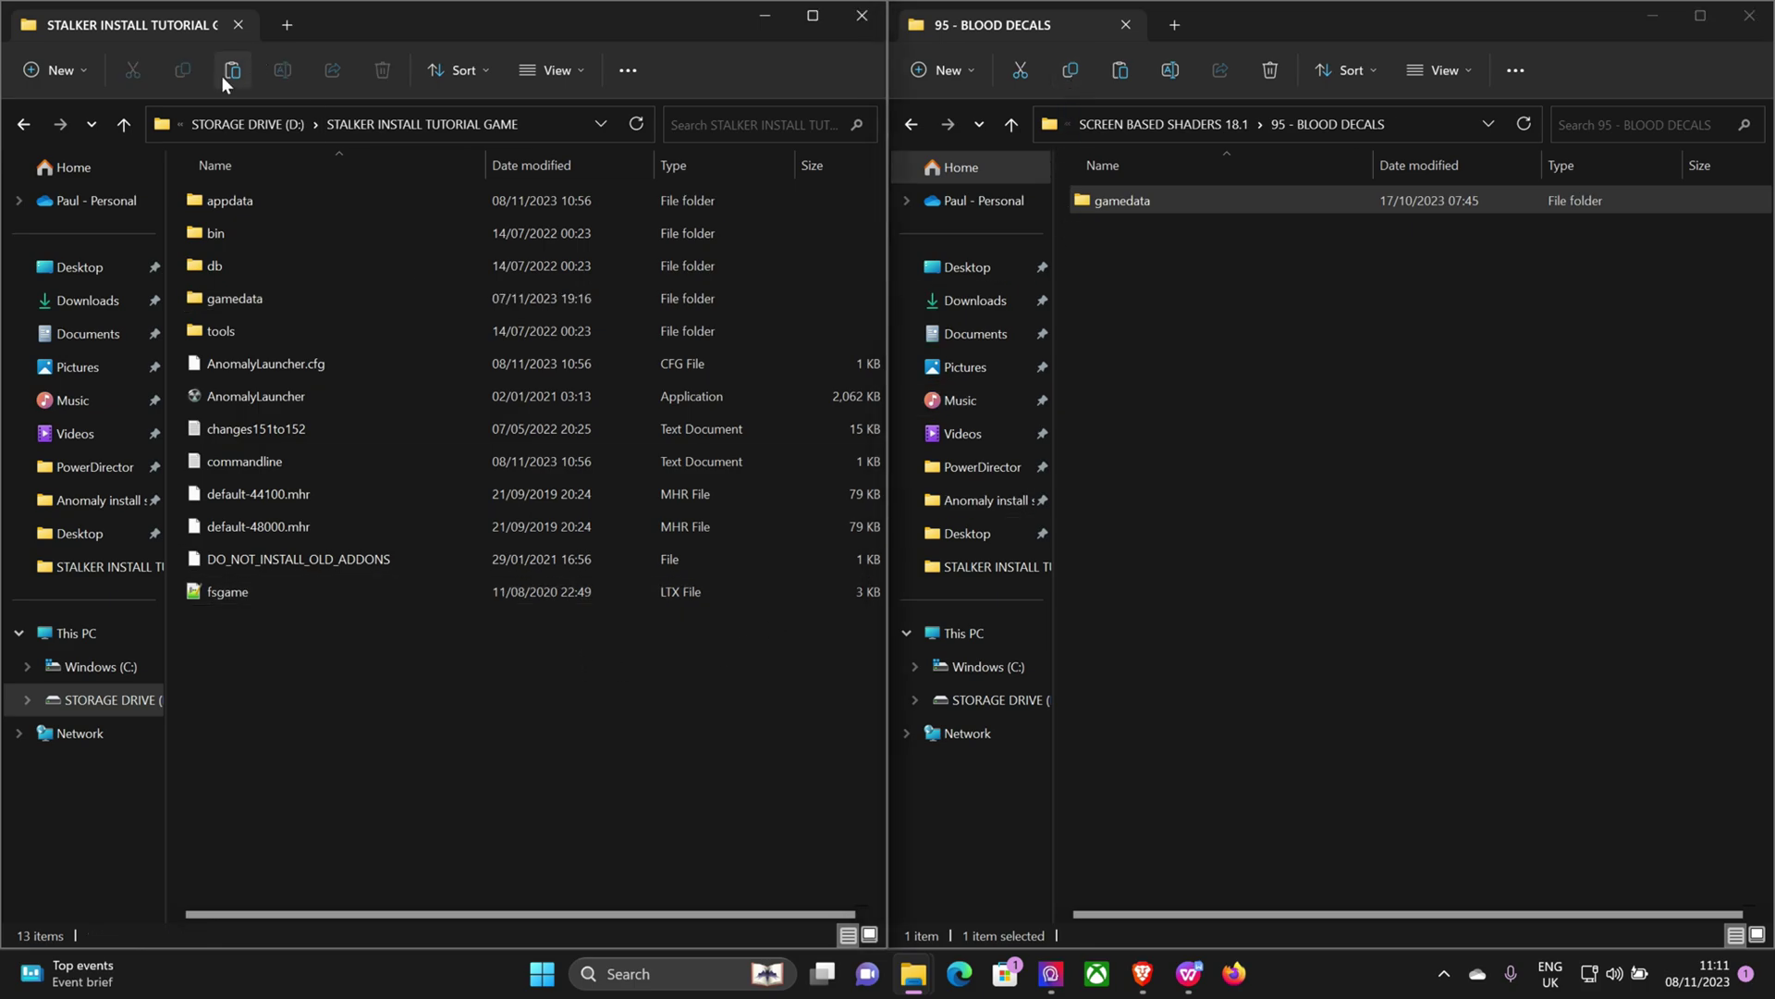
left_click(416, 297)
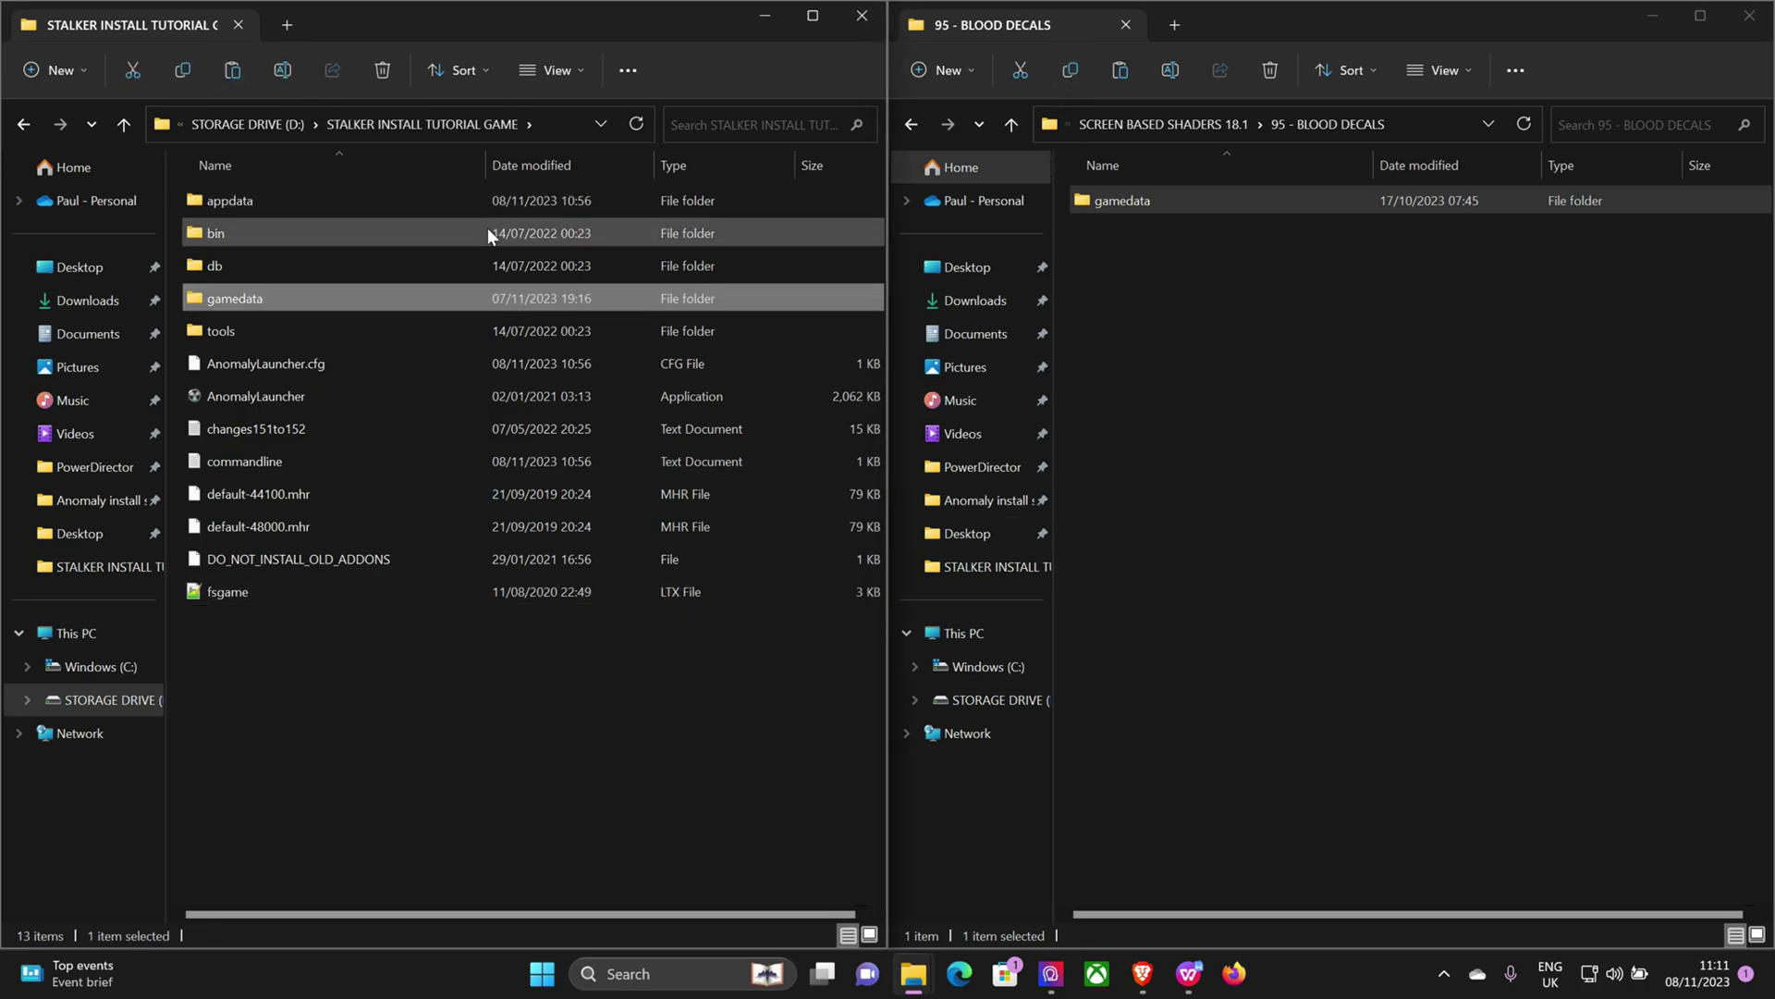
left_click(912, 124)
scroll(1151, 459, "down", 1)
Copy the 96 - IMPROVED GLOSS & WET SURFACES gamedata into the game folder, replacing 7 duplicates.
double_click(1197, 830)
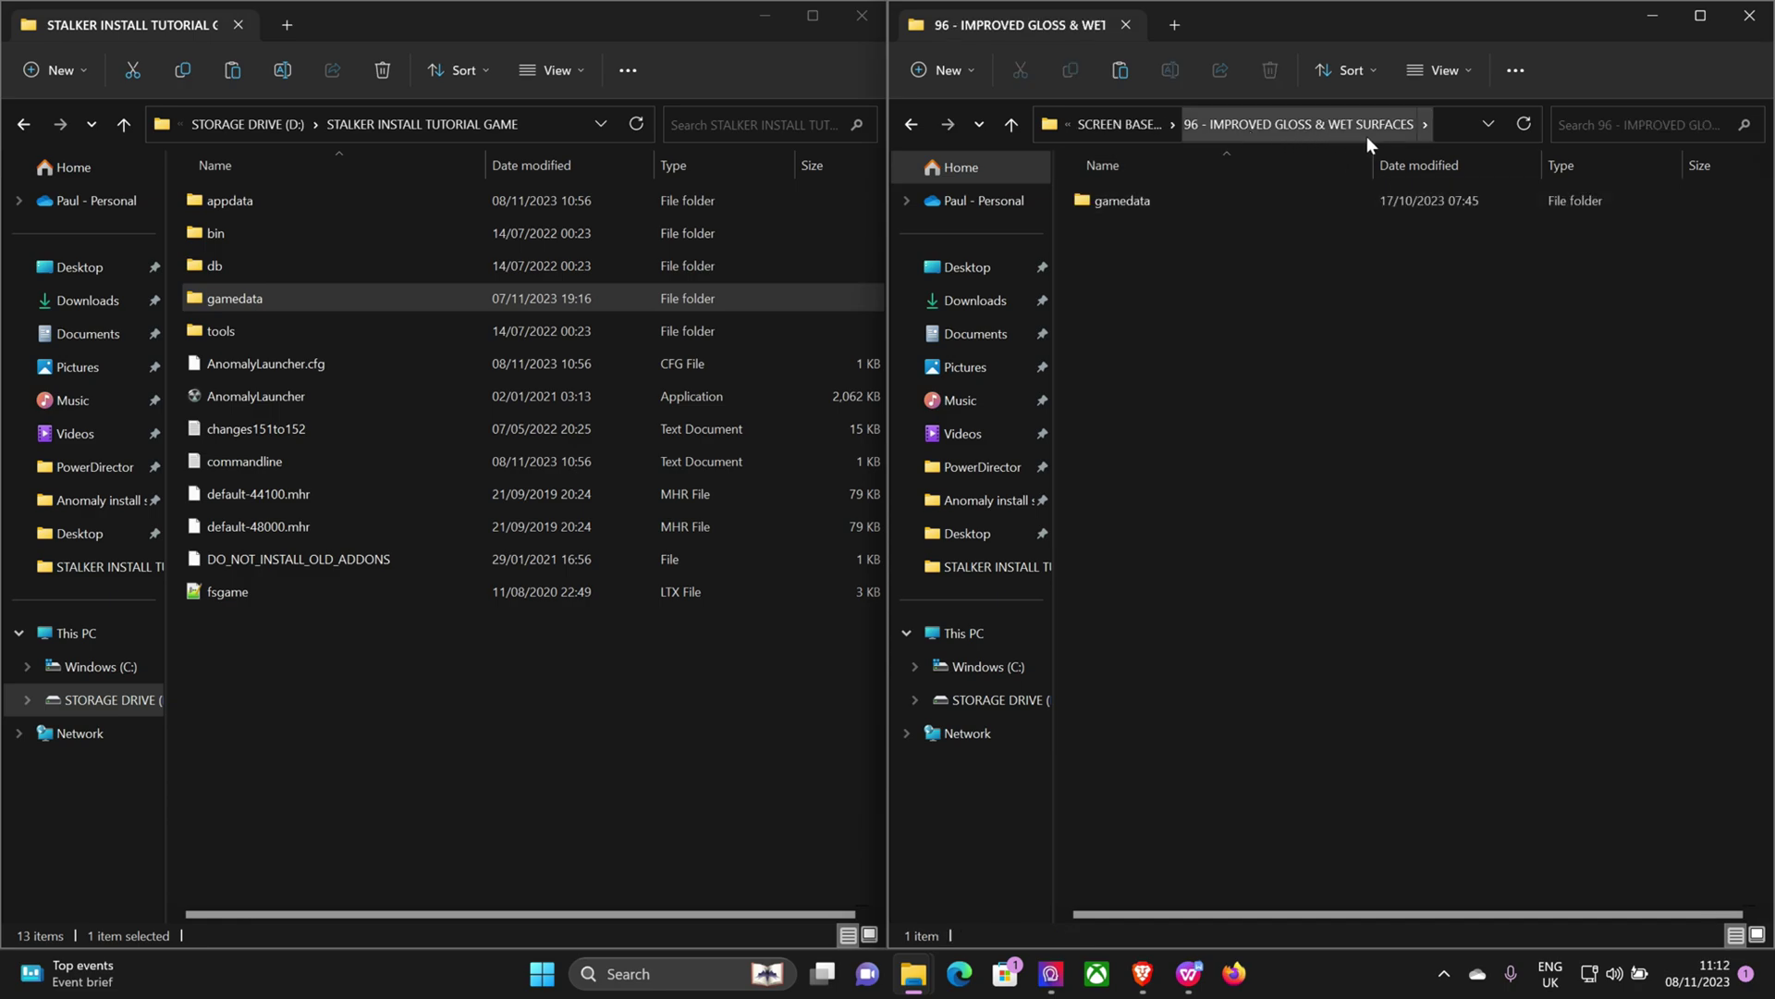
left_click(1139, 204)
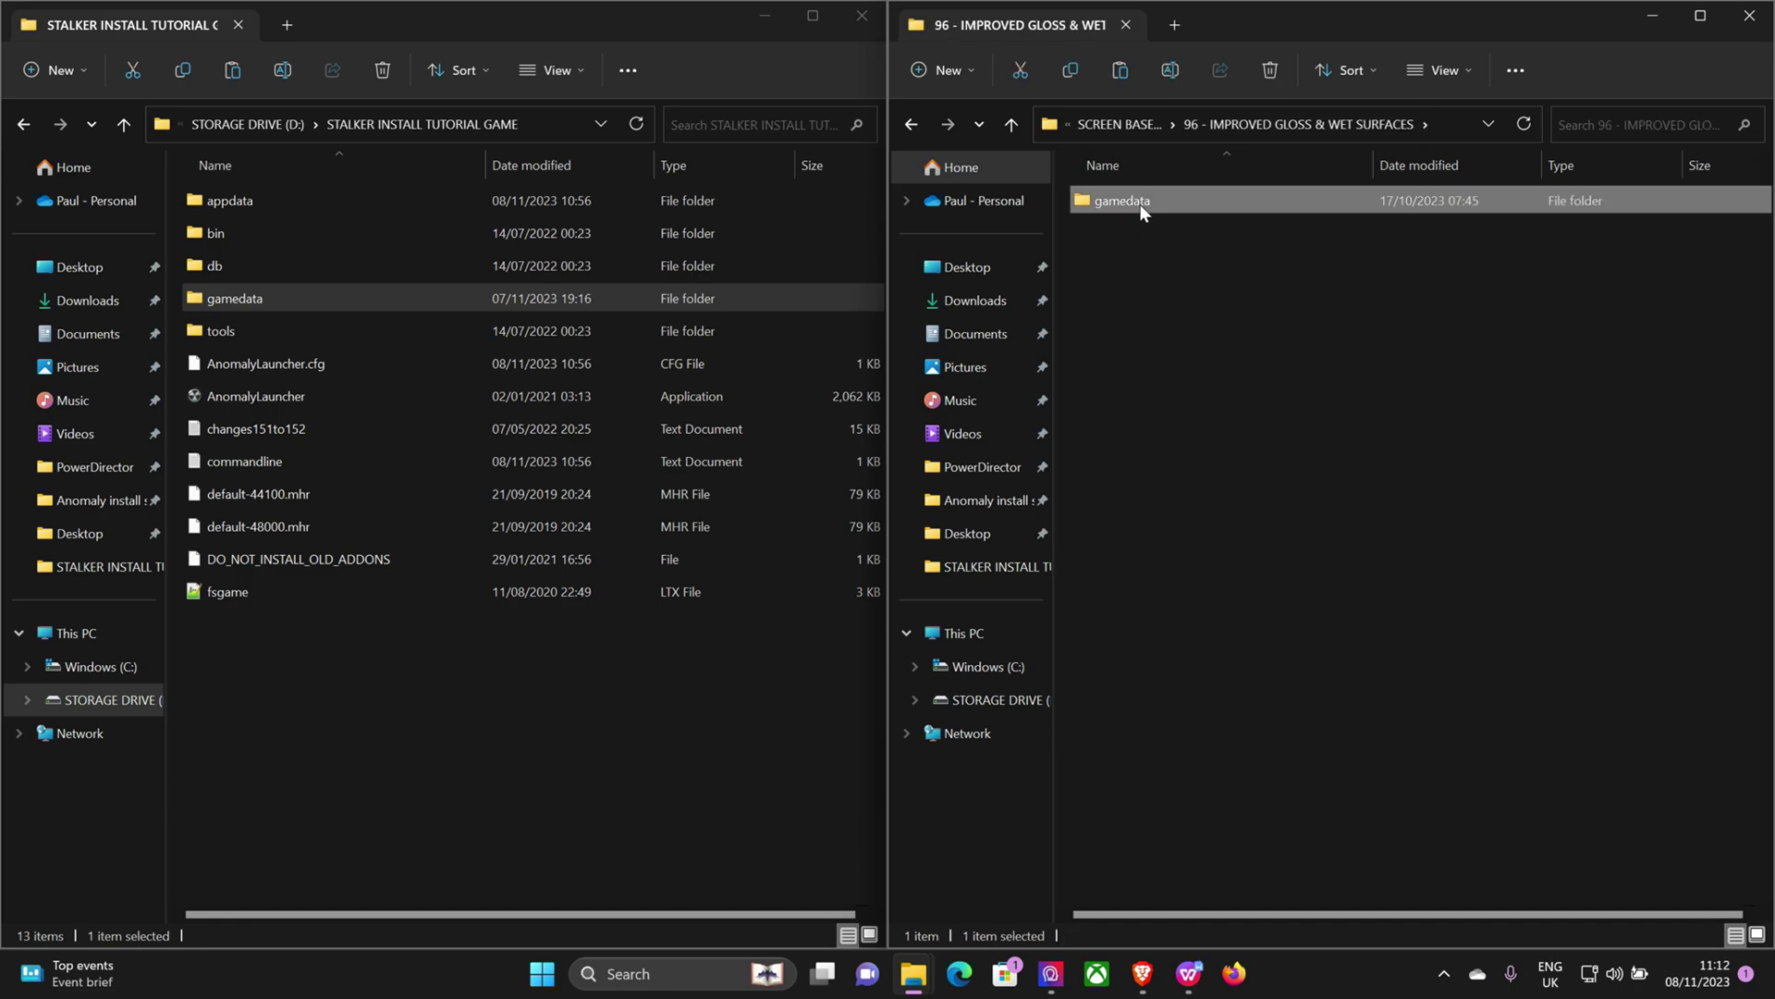
left_click(1072, 71)
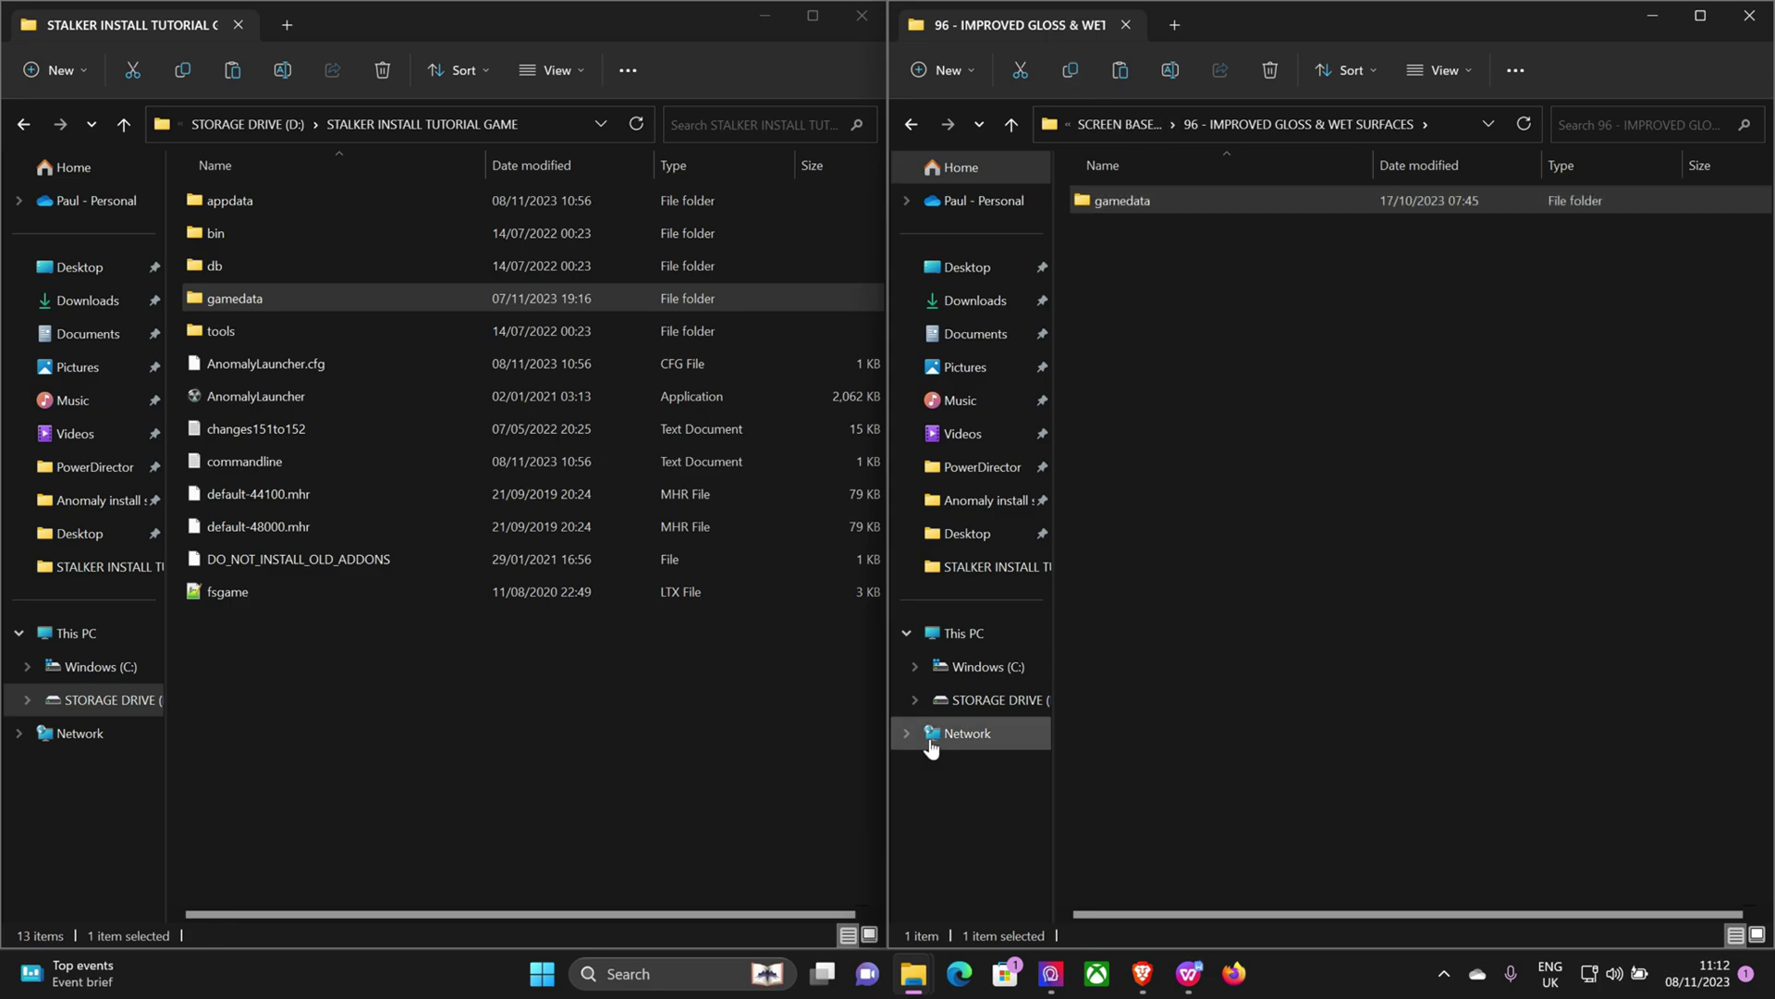
left_click(529, 721)
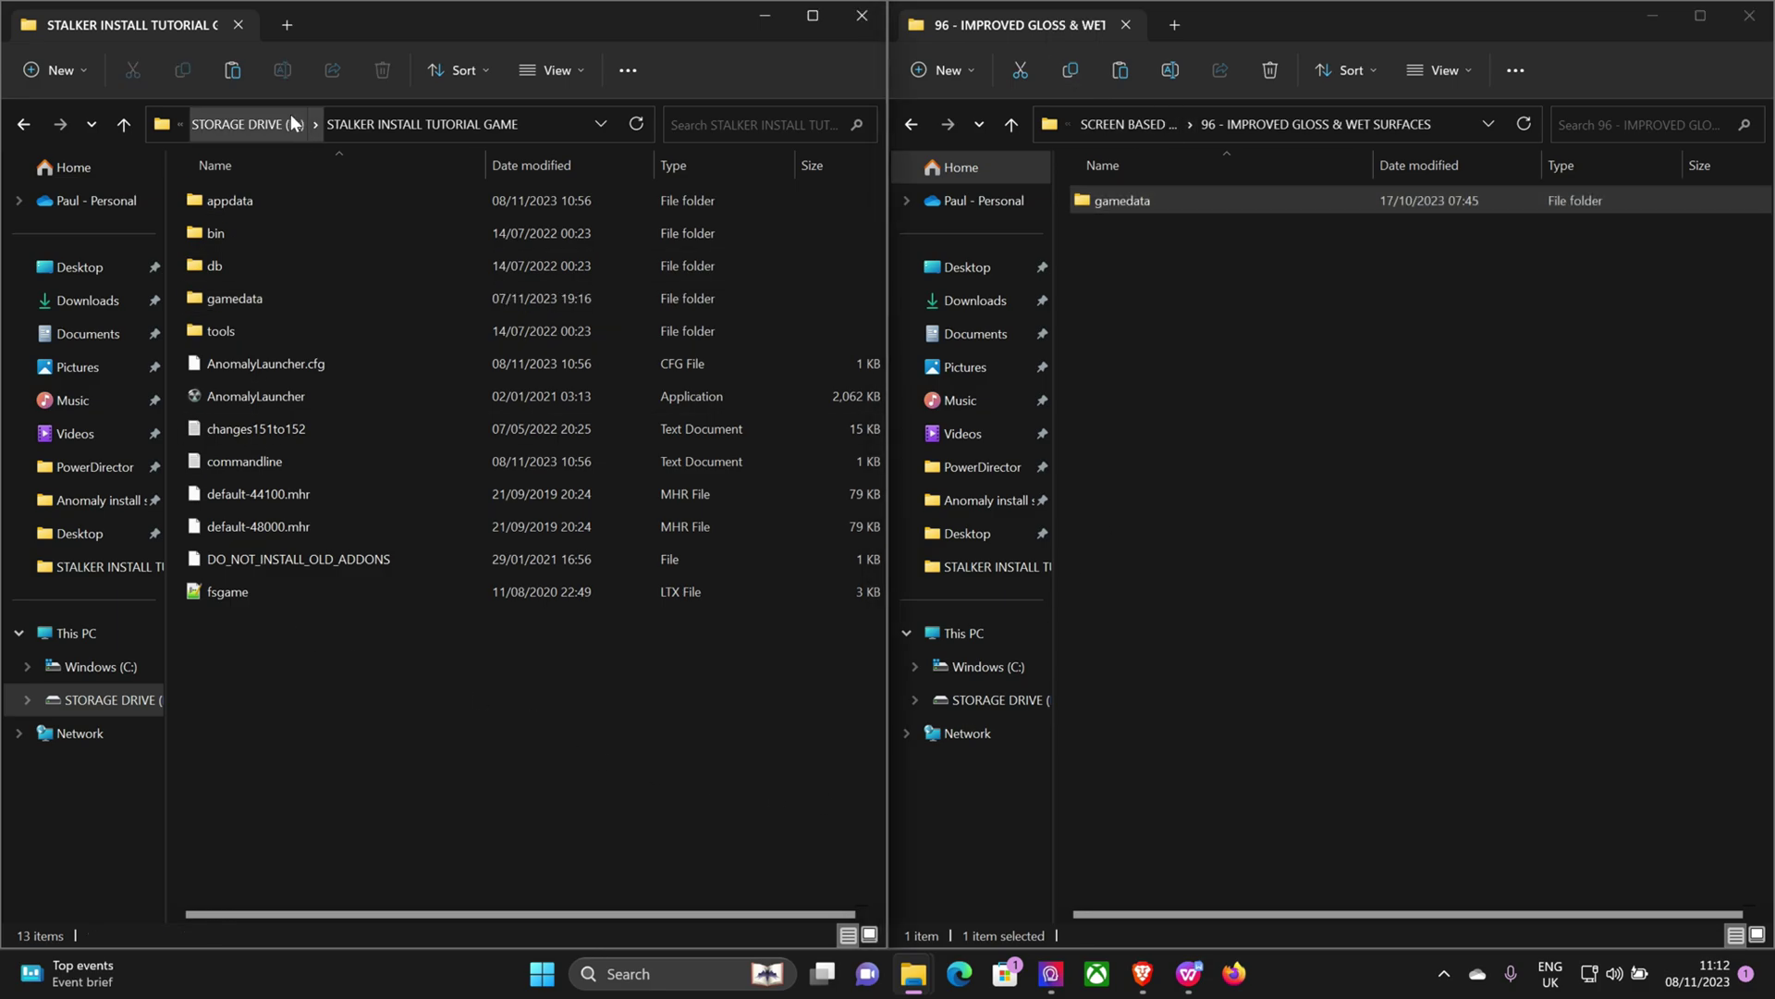
left_click(232, 70)
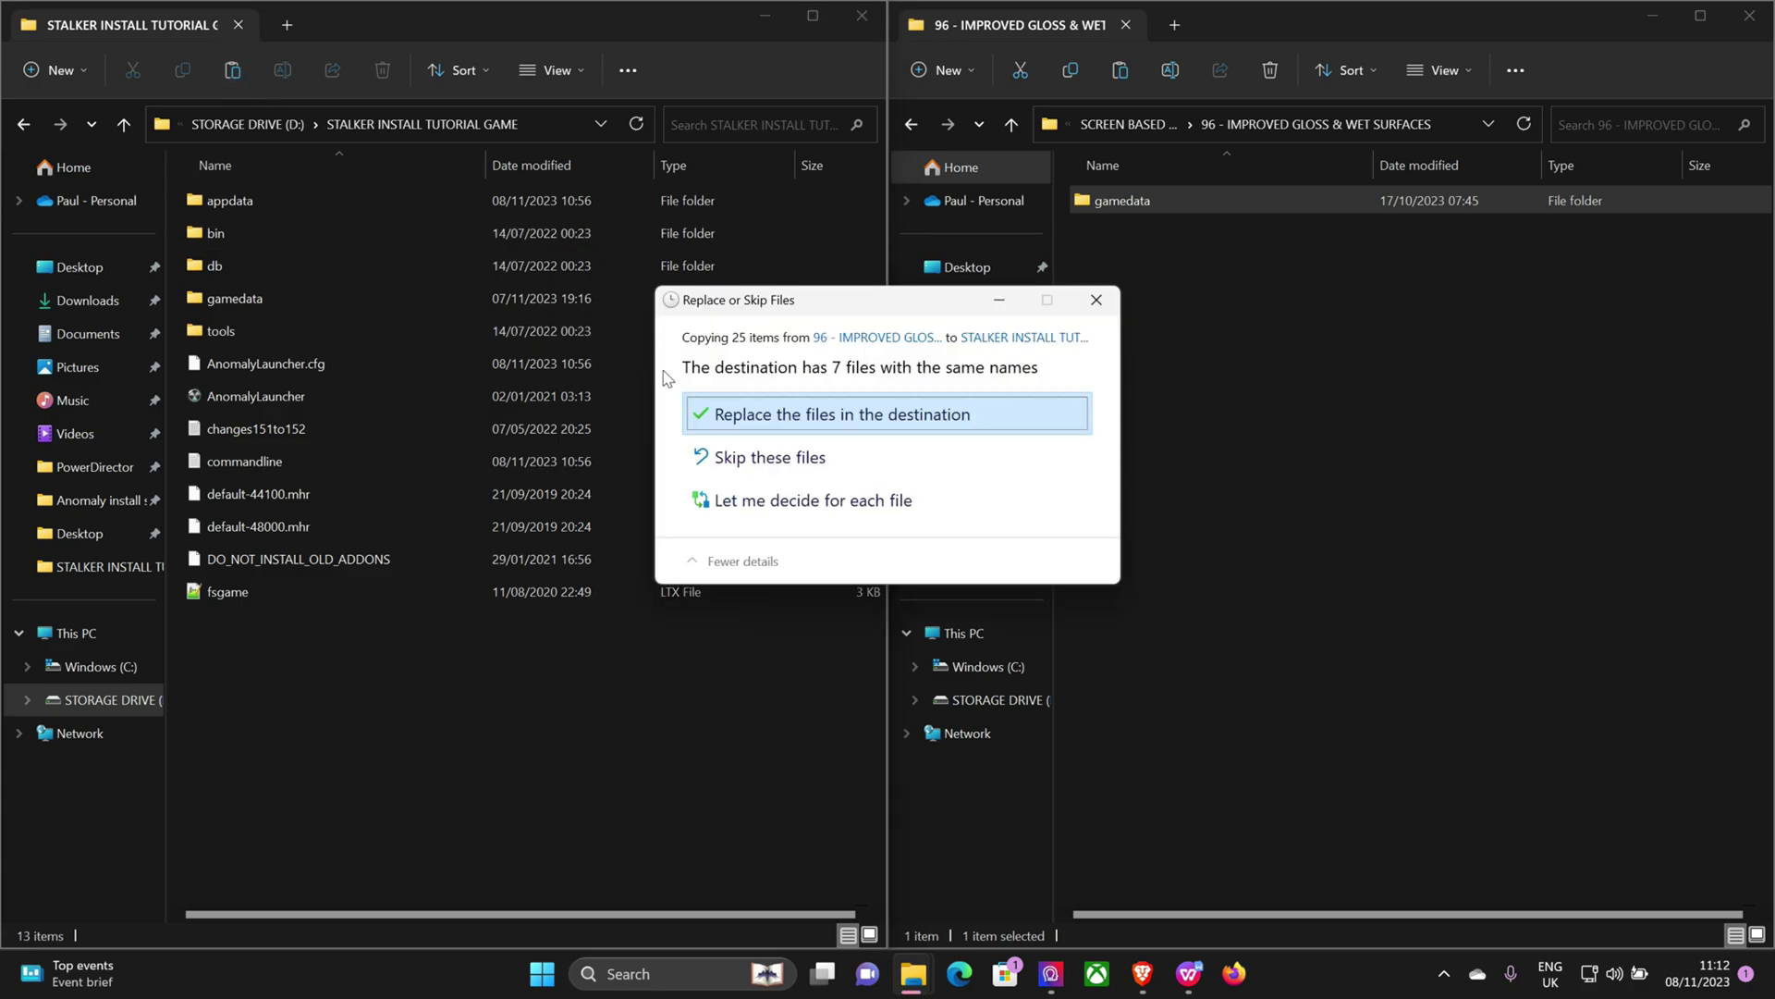
left_click(832, 422)
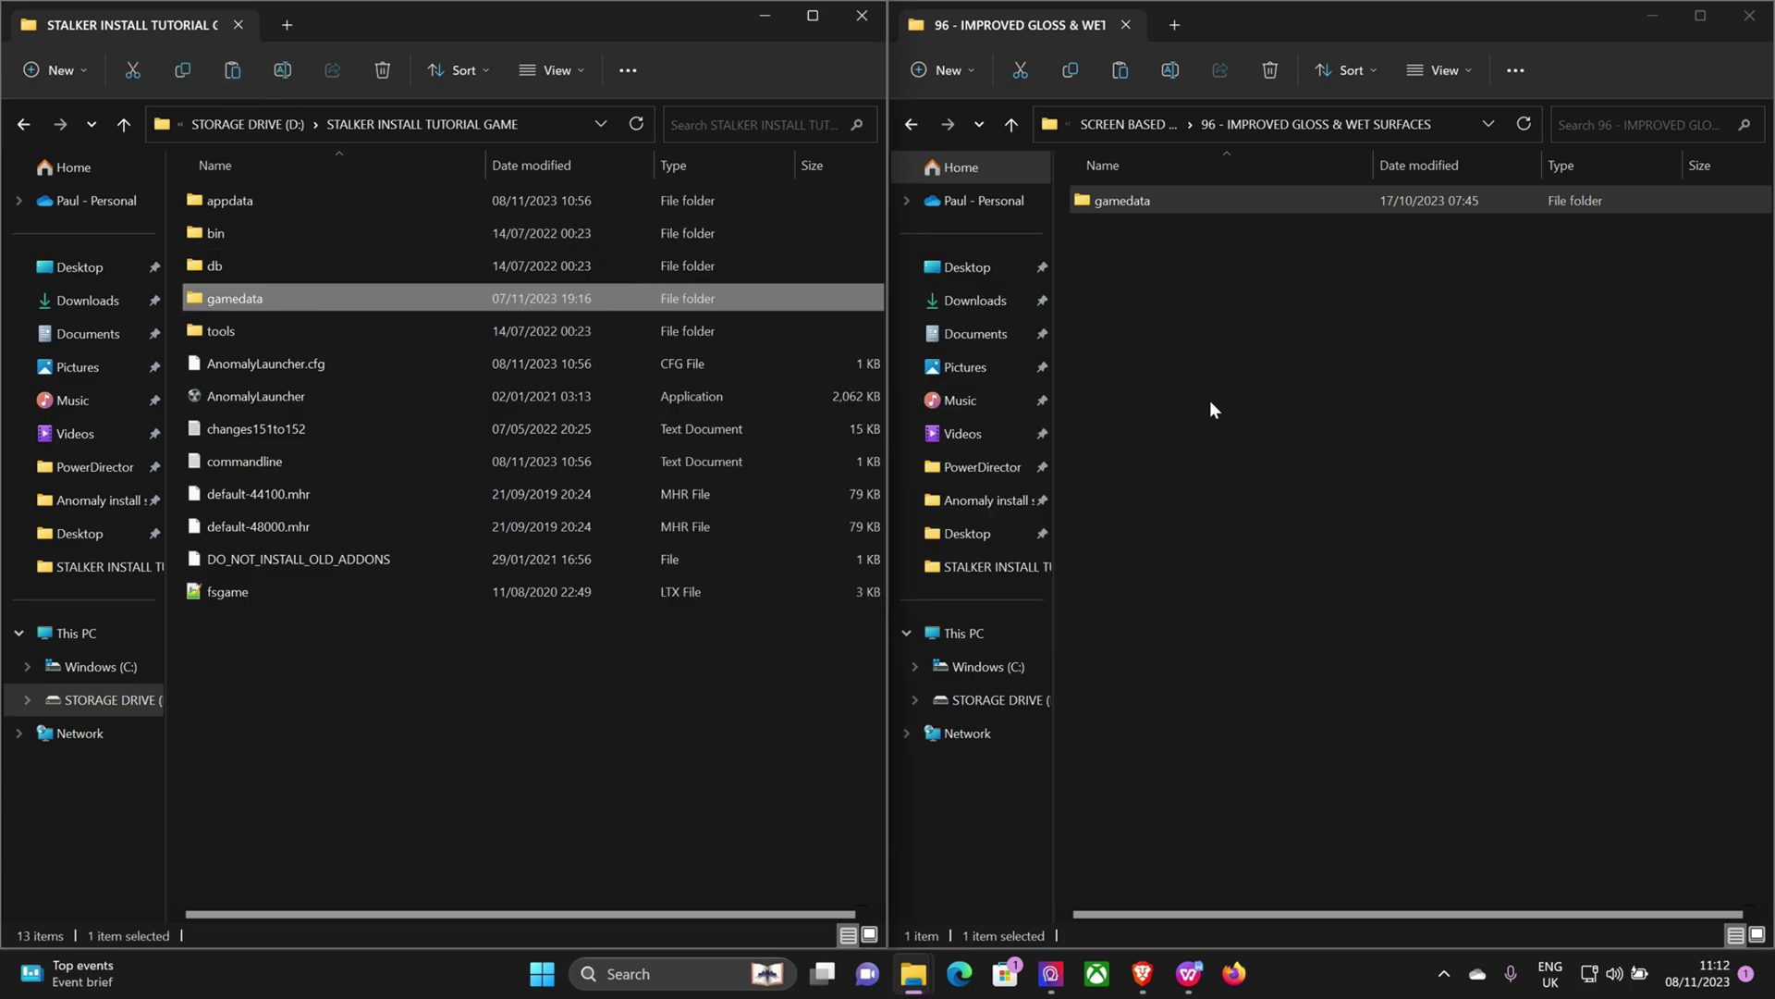
left_click(915, 124)
scroll(1228, 752, "down", 1)
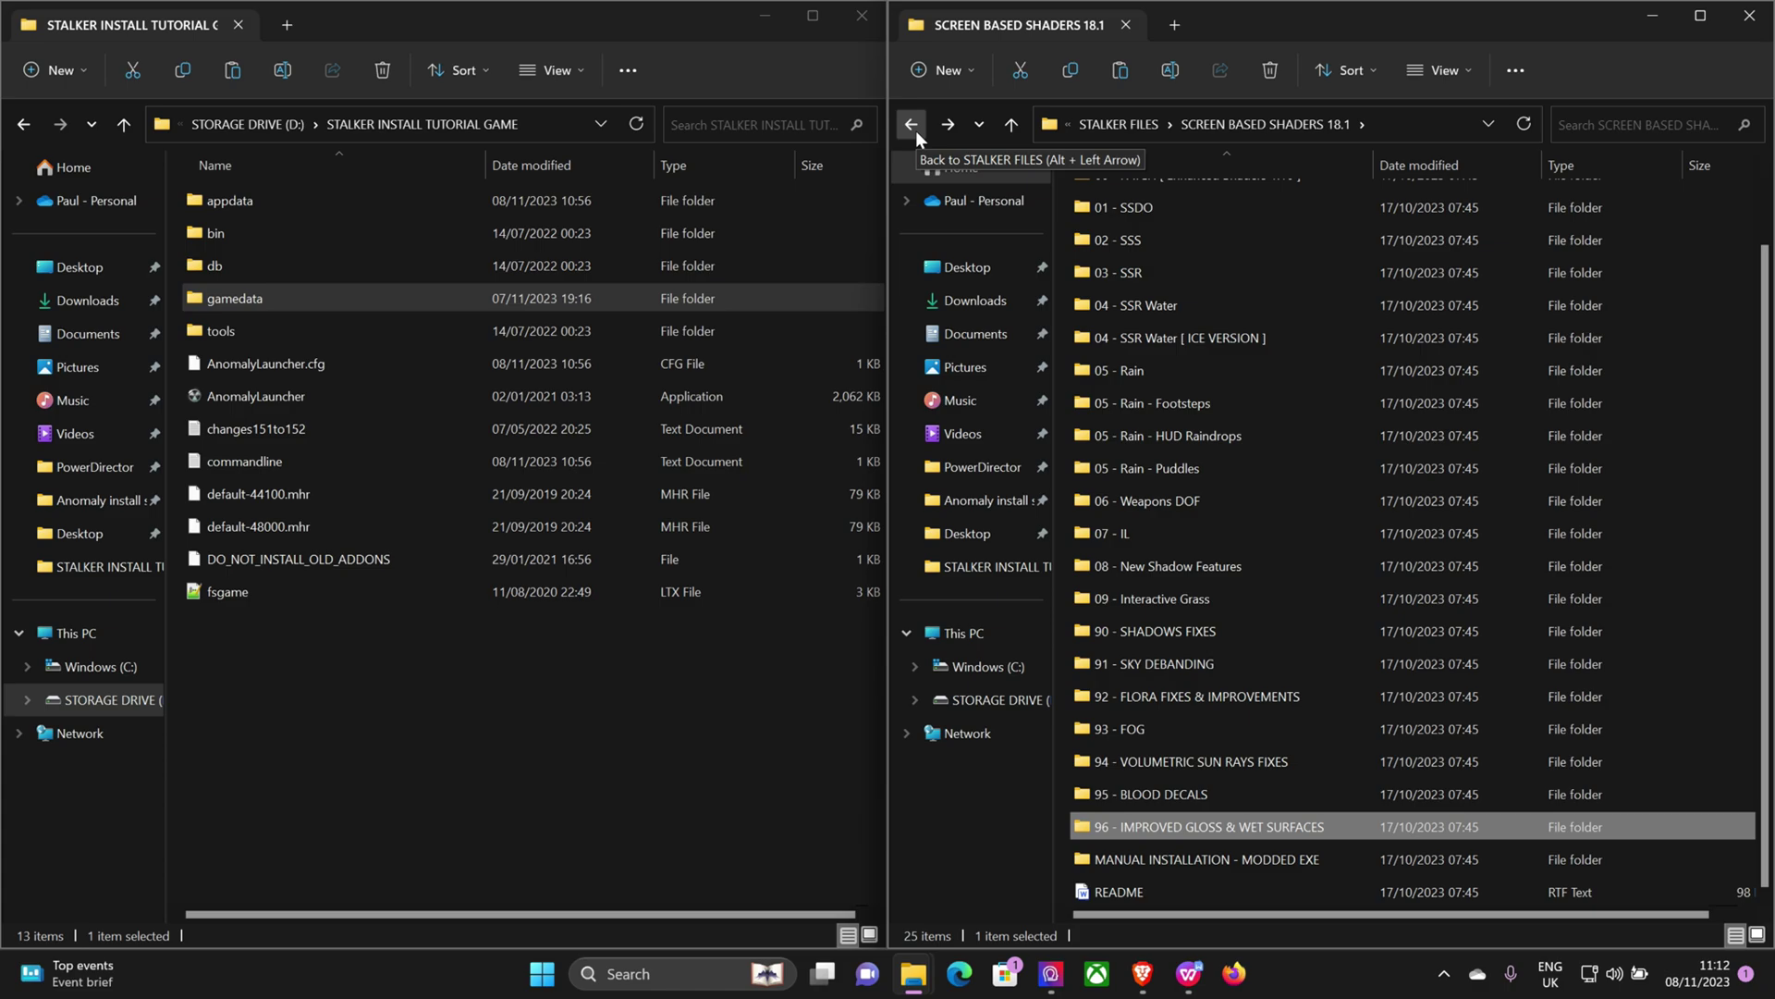
Run AnomalyLauncher from the game folder and play S.T.A.L.K.E.R. Anomaly.
left_click(342, 734)
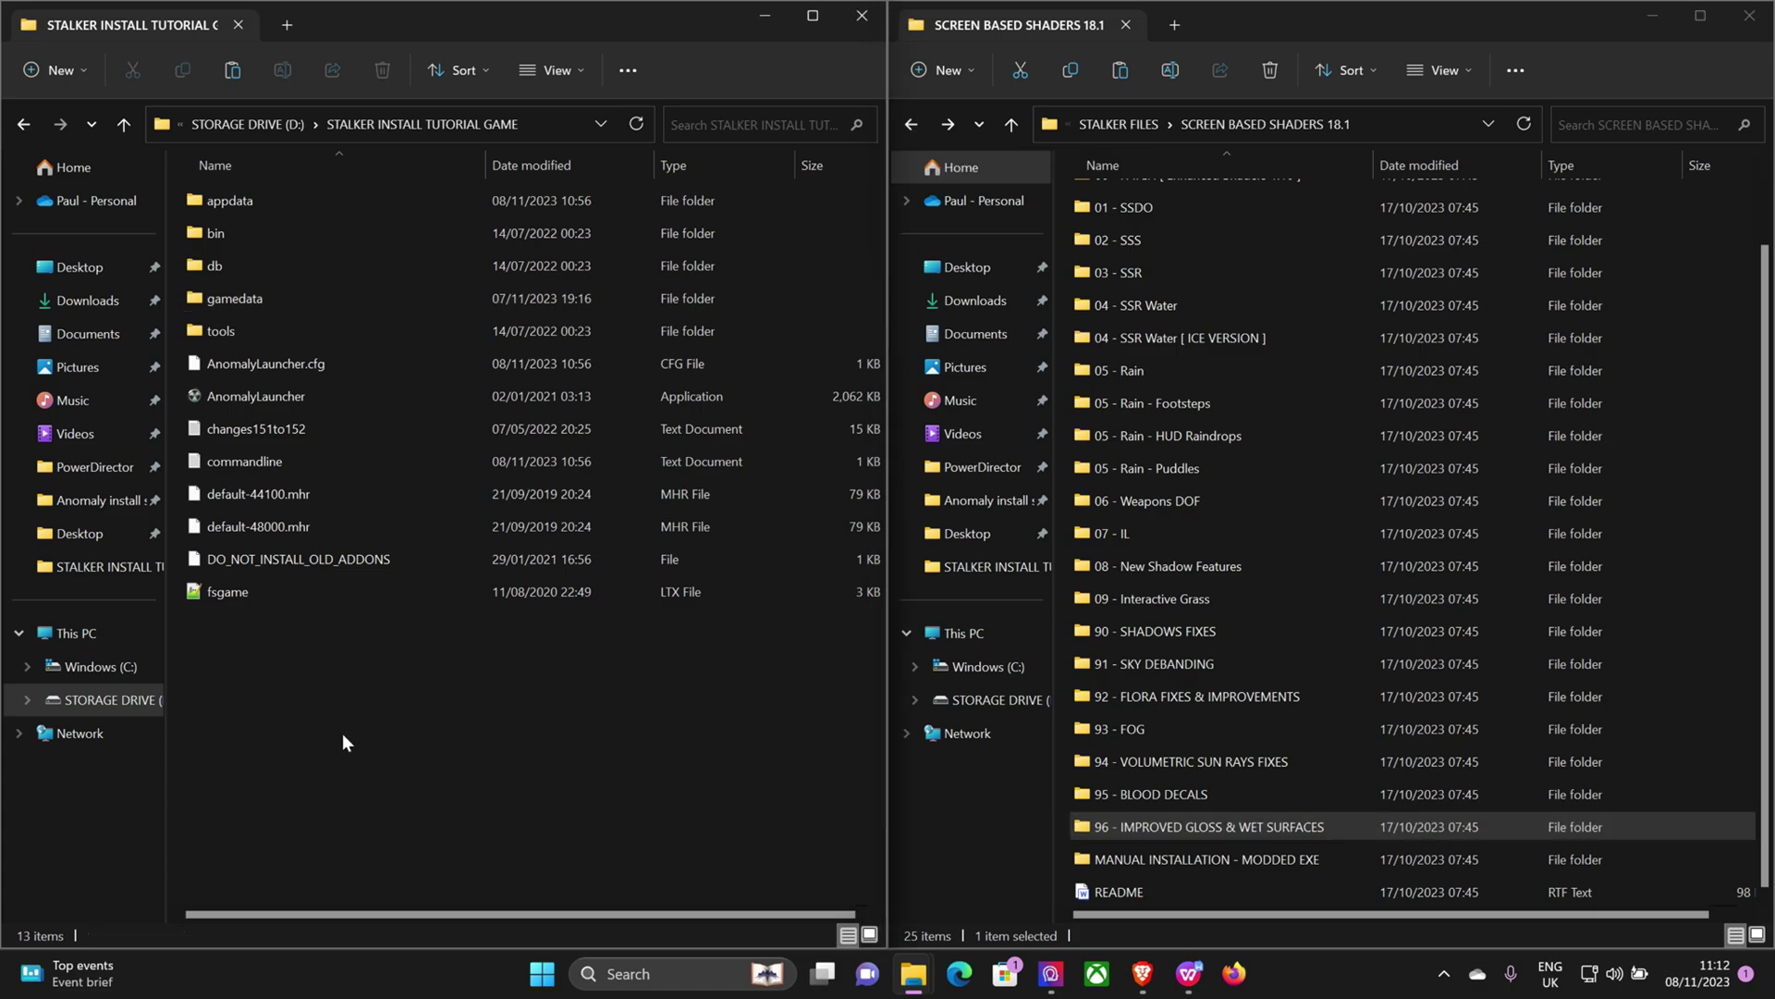
double_click(294, 401)
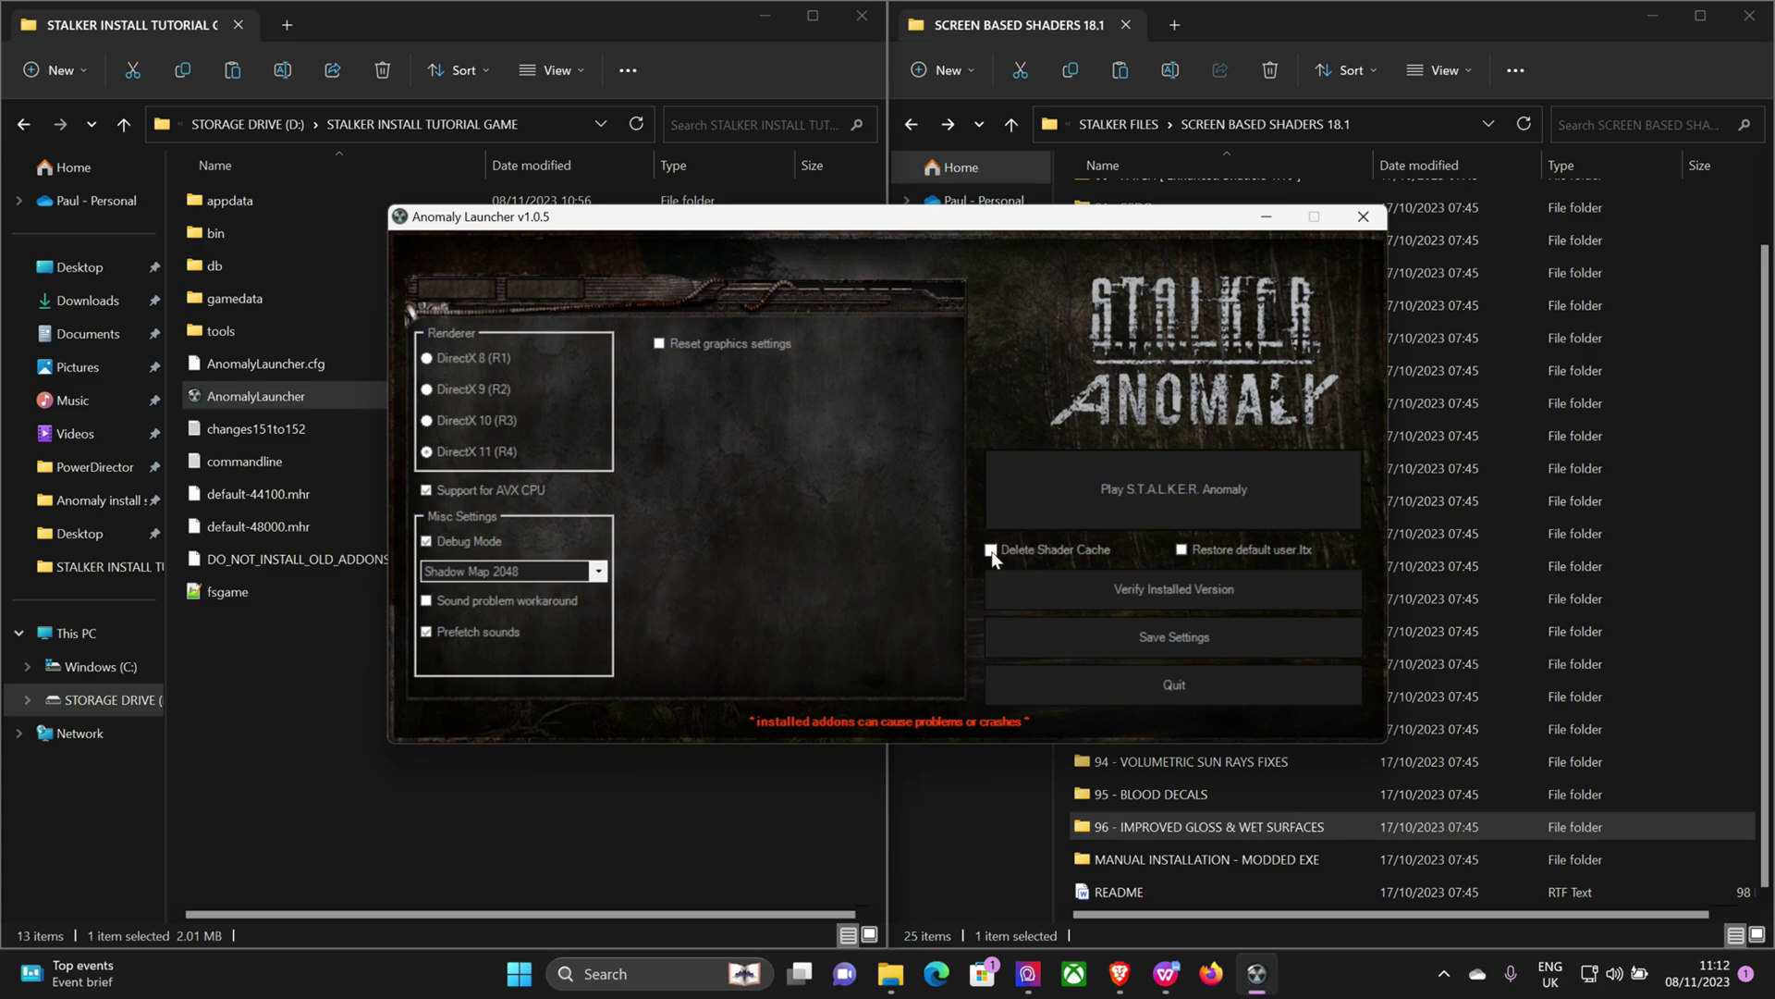
left_click(1093, 481)
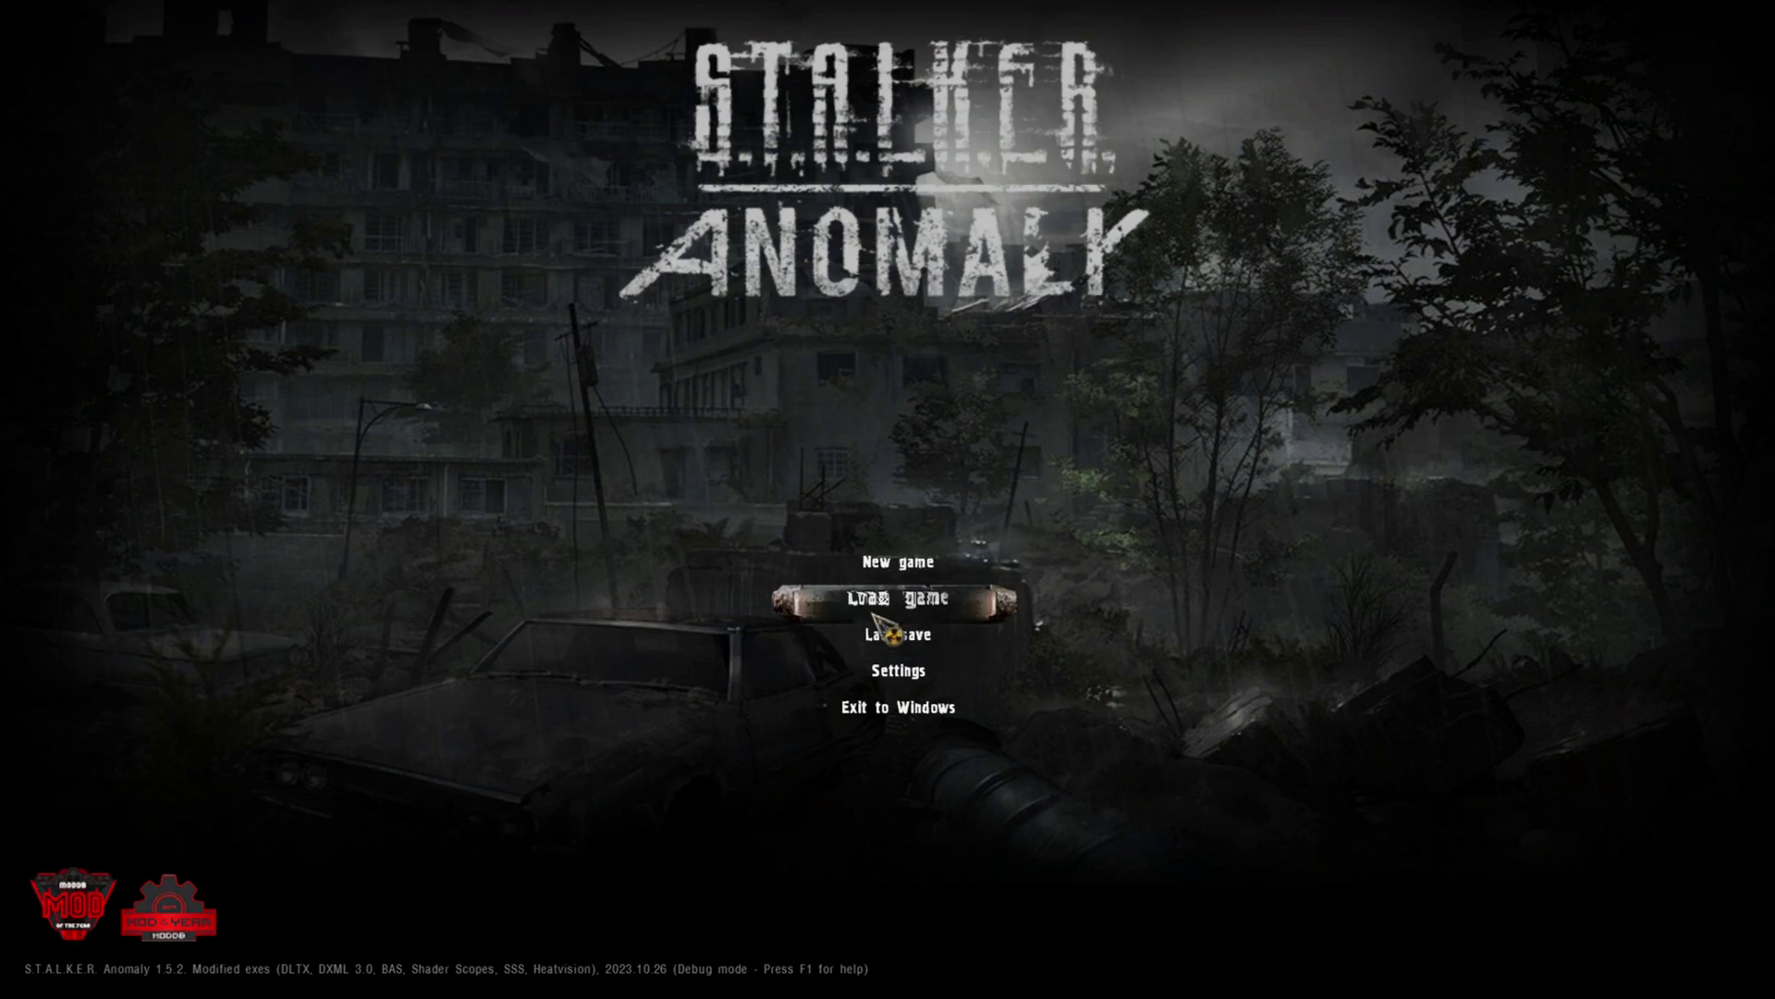
Preview the latest quicksave in the saved-games list without loading it.
left_click(895, 603)
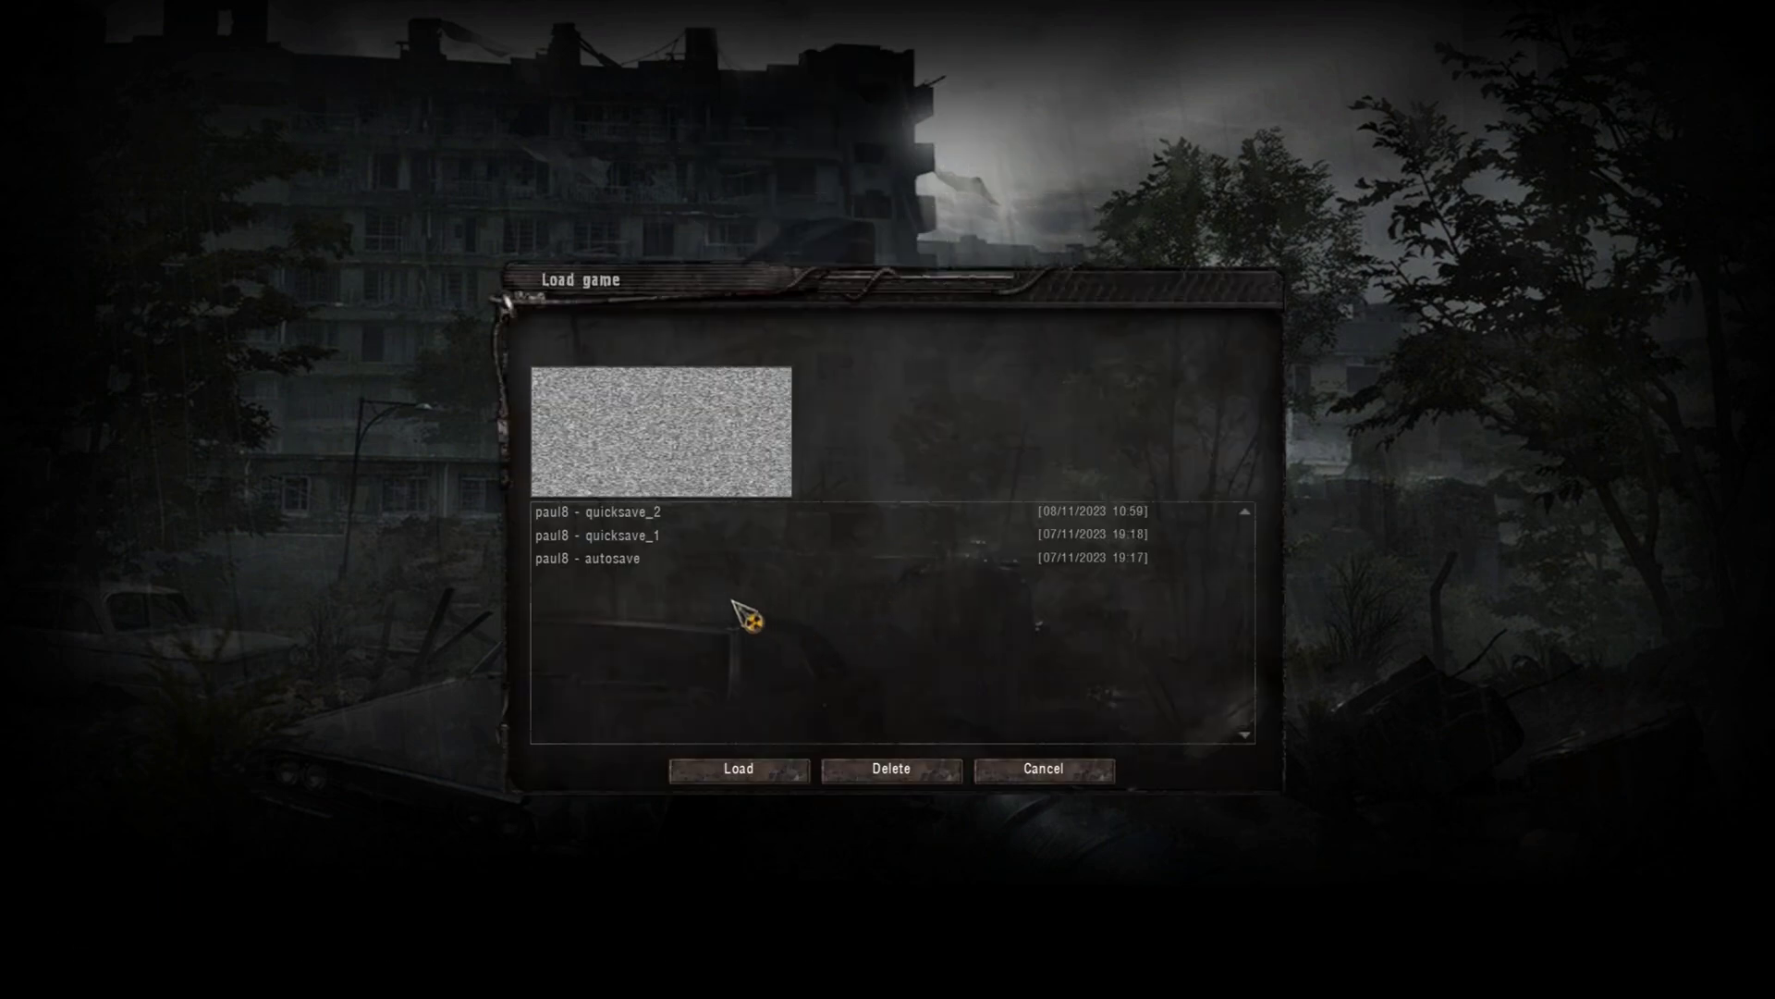
left_click(650, 512)
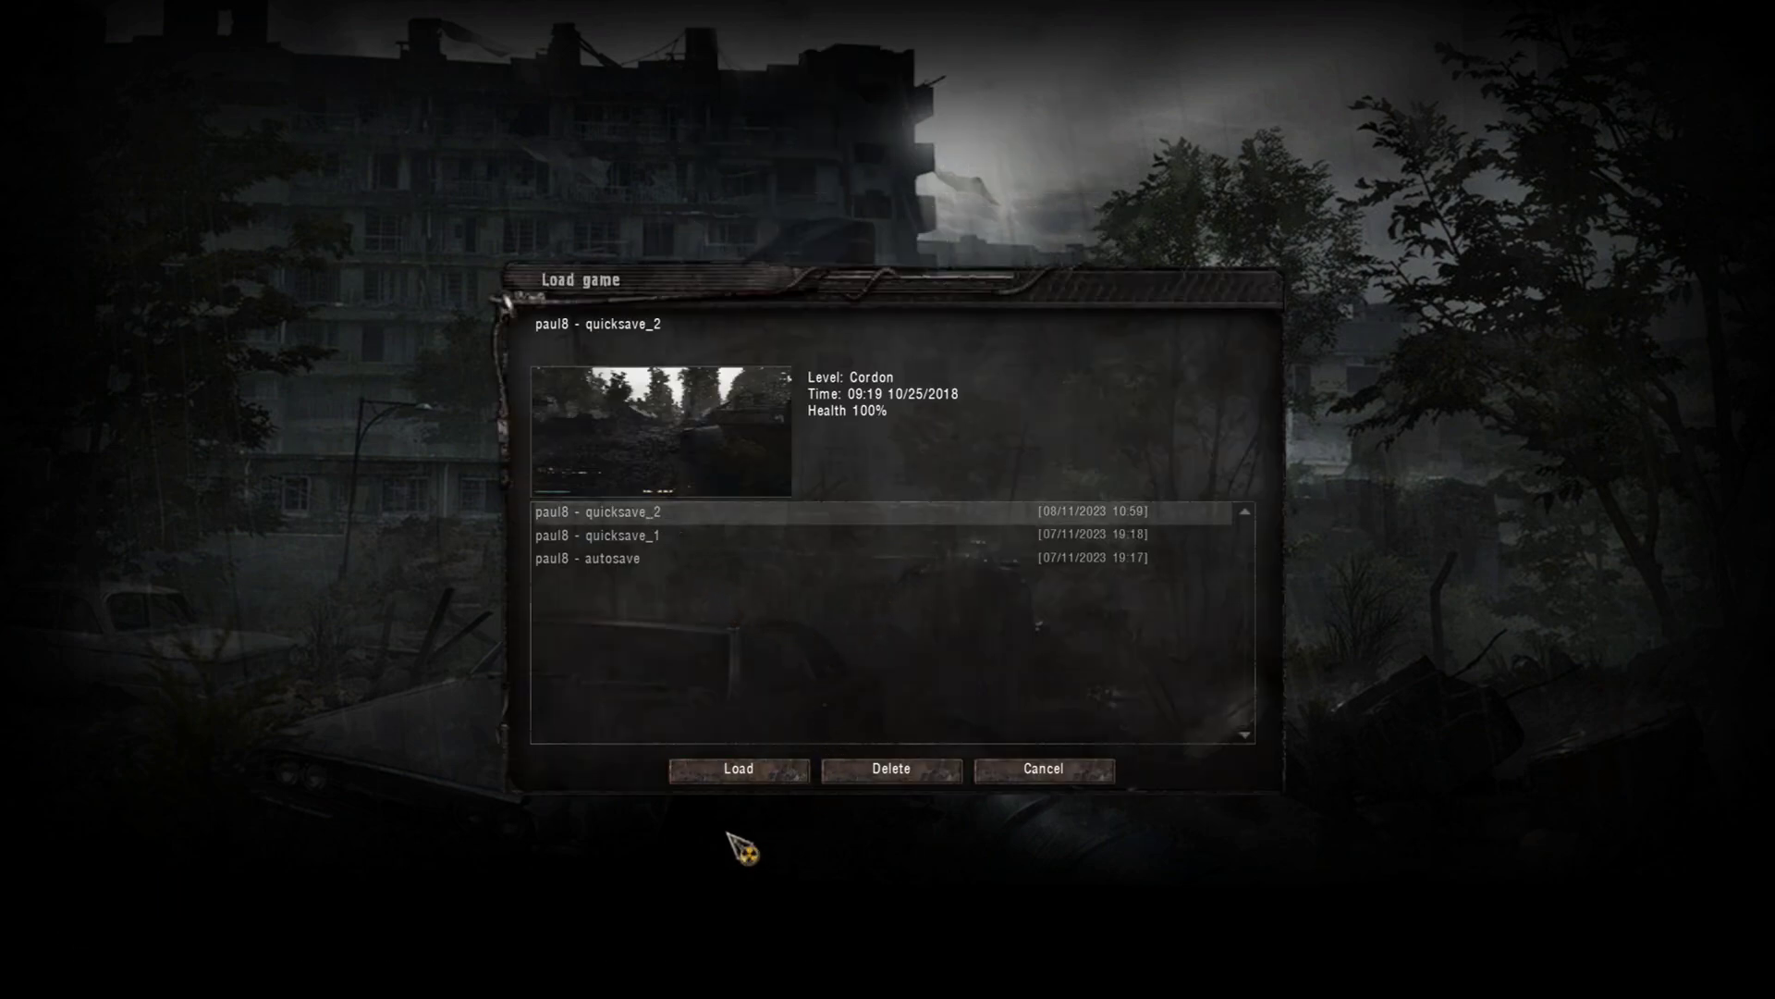
left_click(1063, 775)
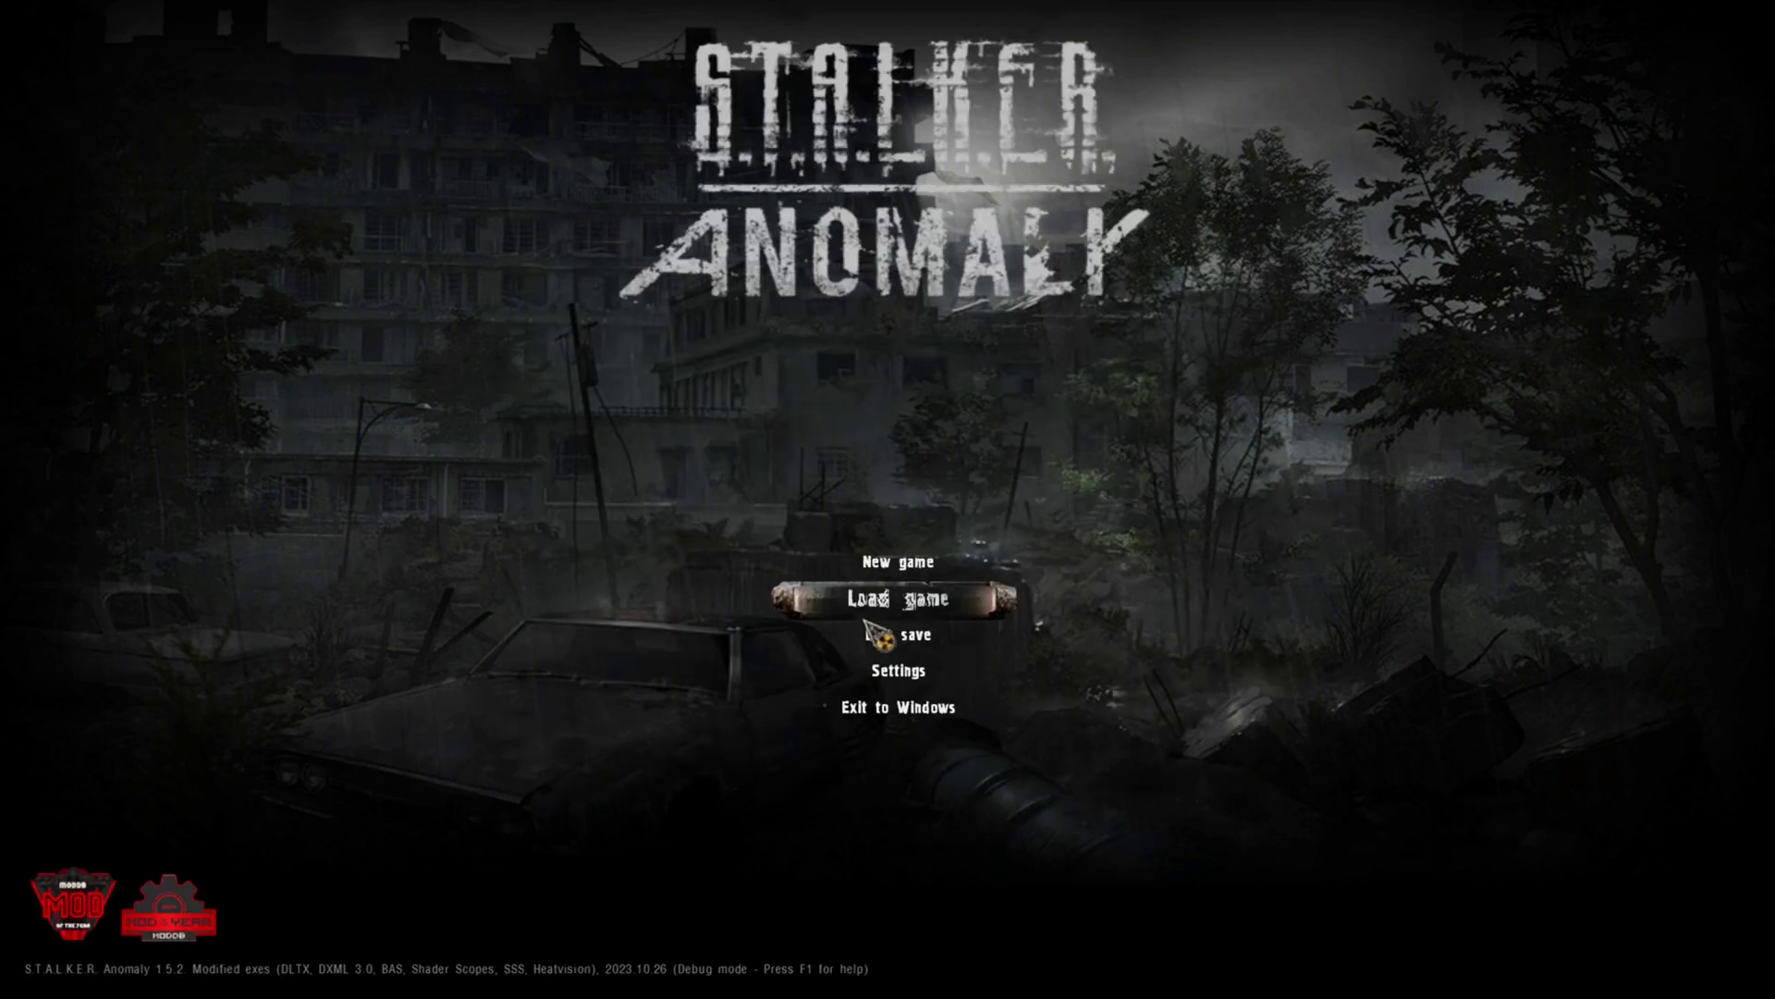
Set the music volume to 0 in Sound settings and apply, then load quicksave_2.
left_click(897, 667)
left_click(239, 157)
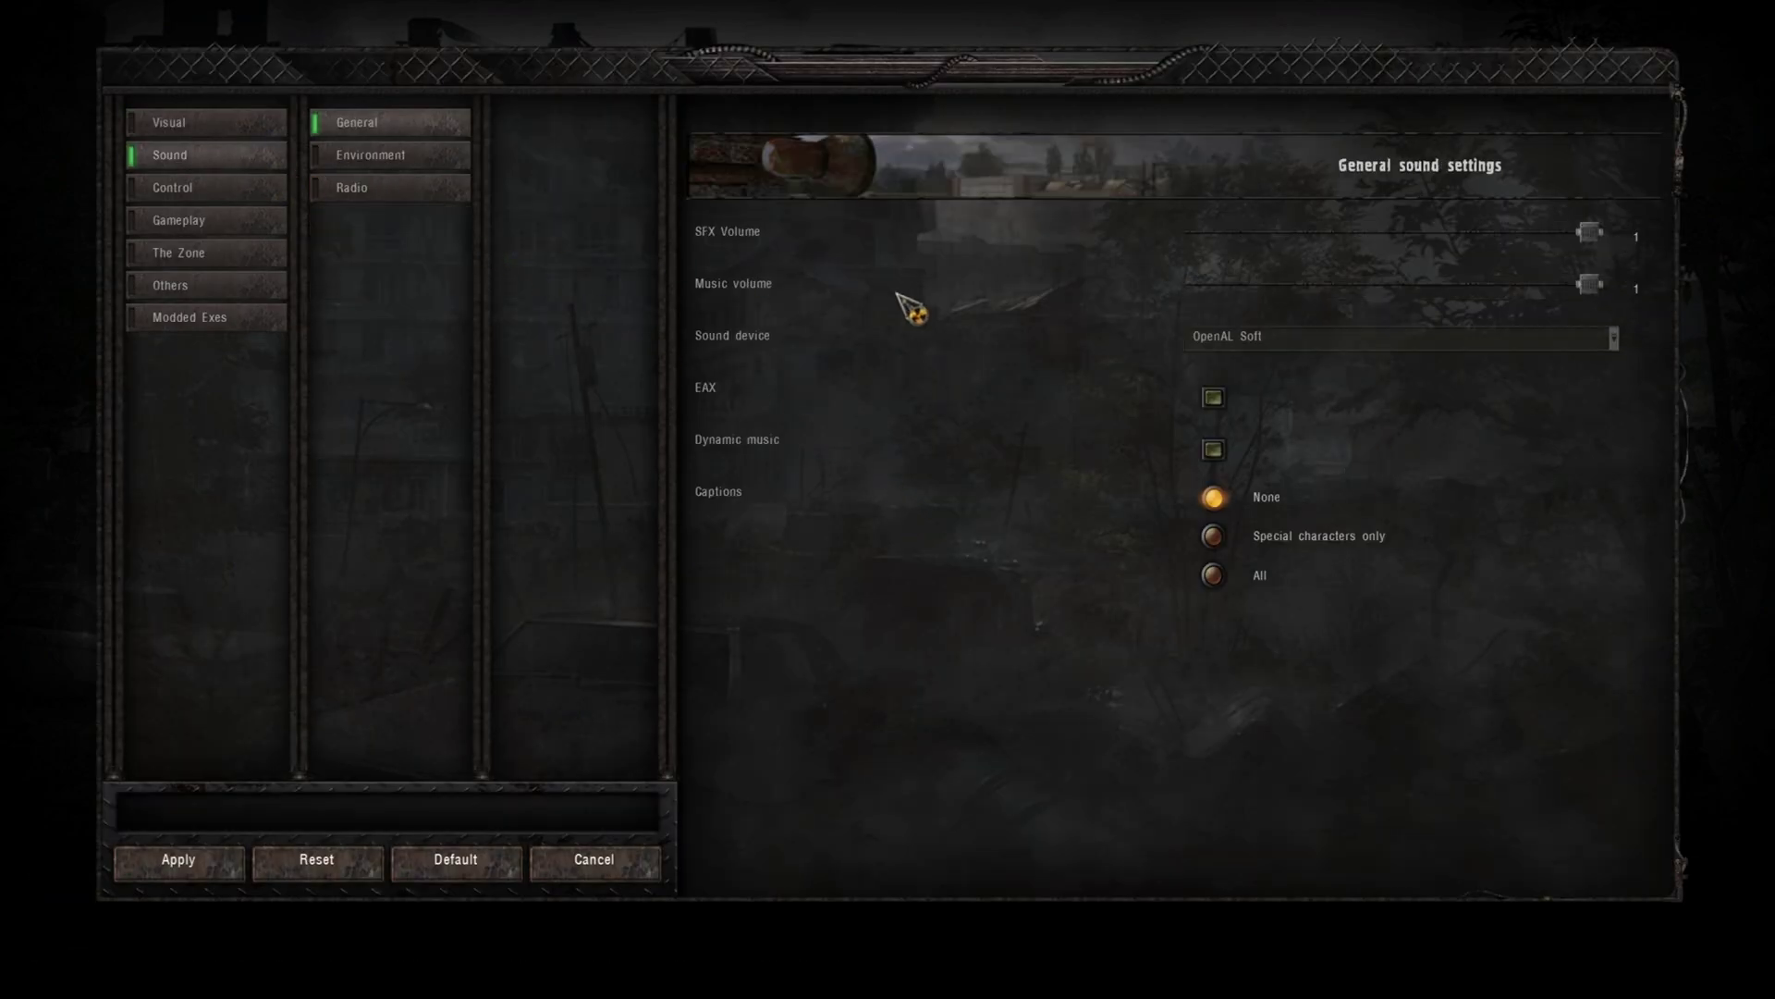
left_click_drag(1433, 285, 1200, 287)
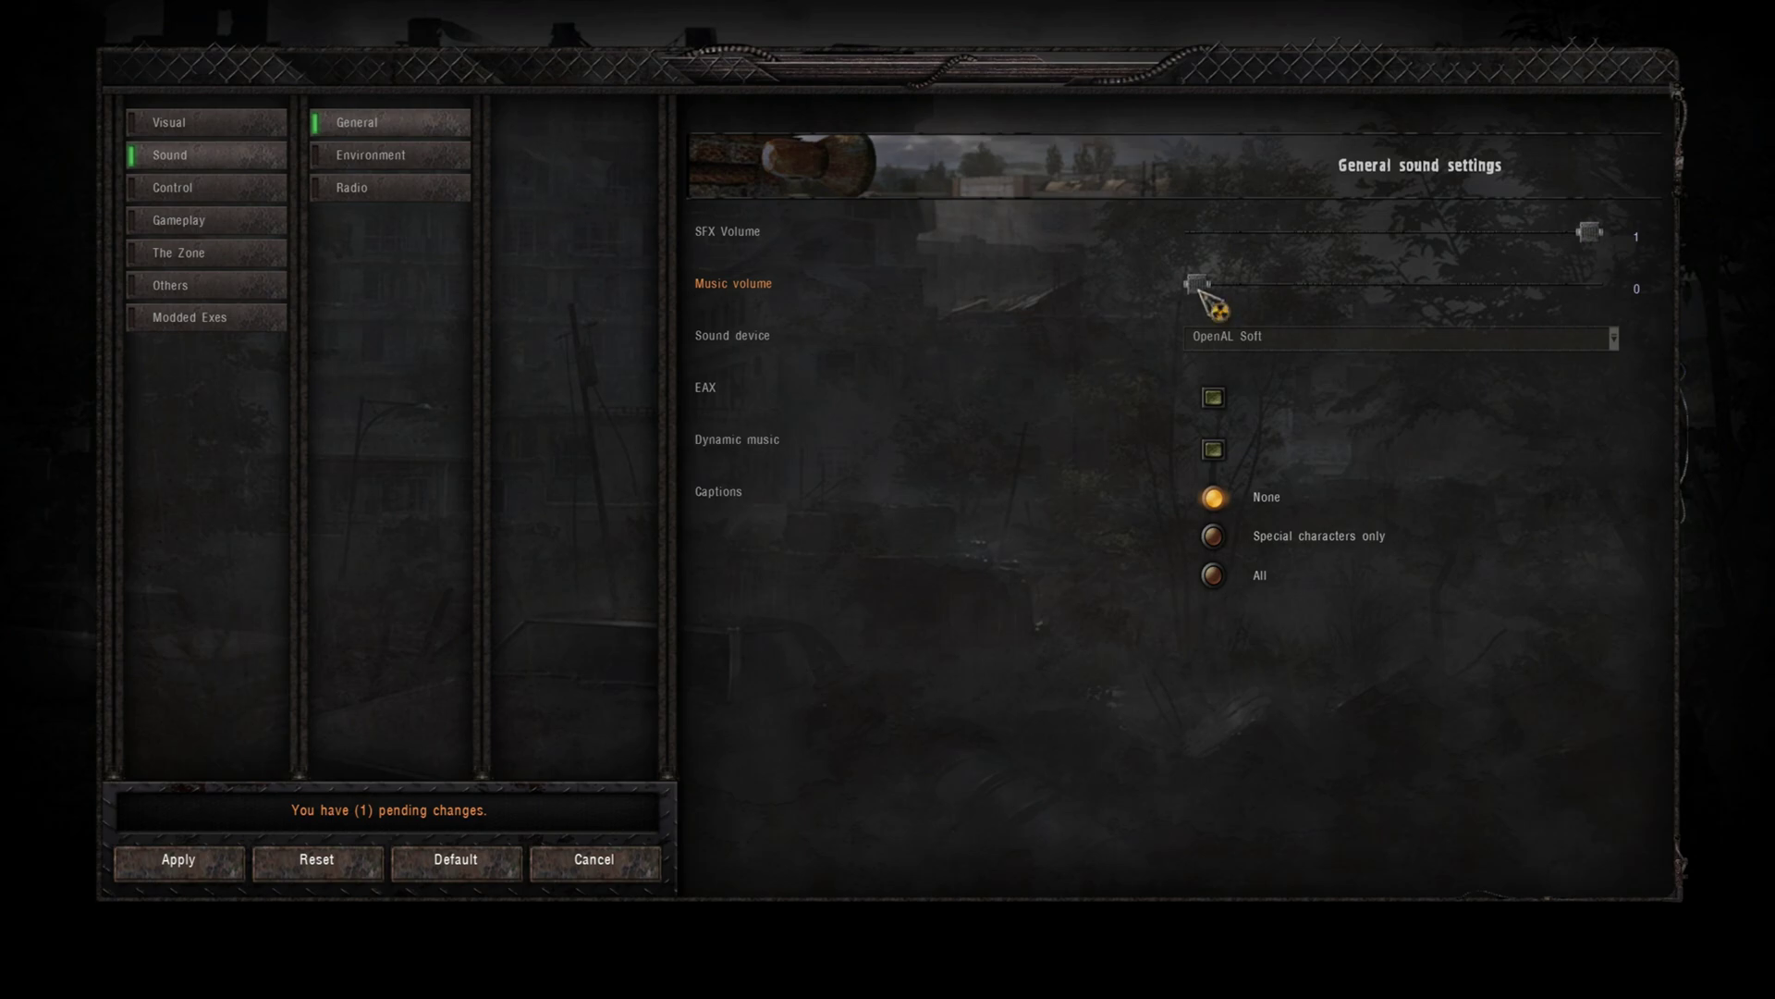
left_click(179, 860)
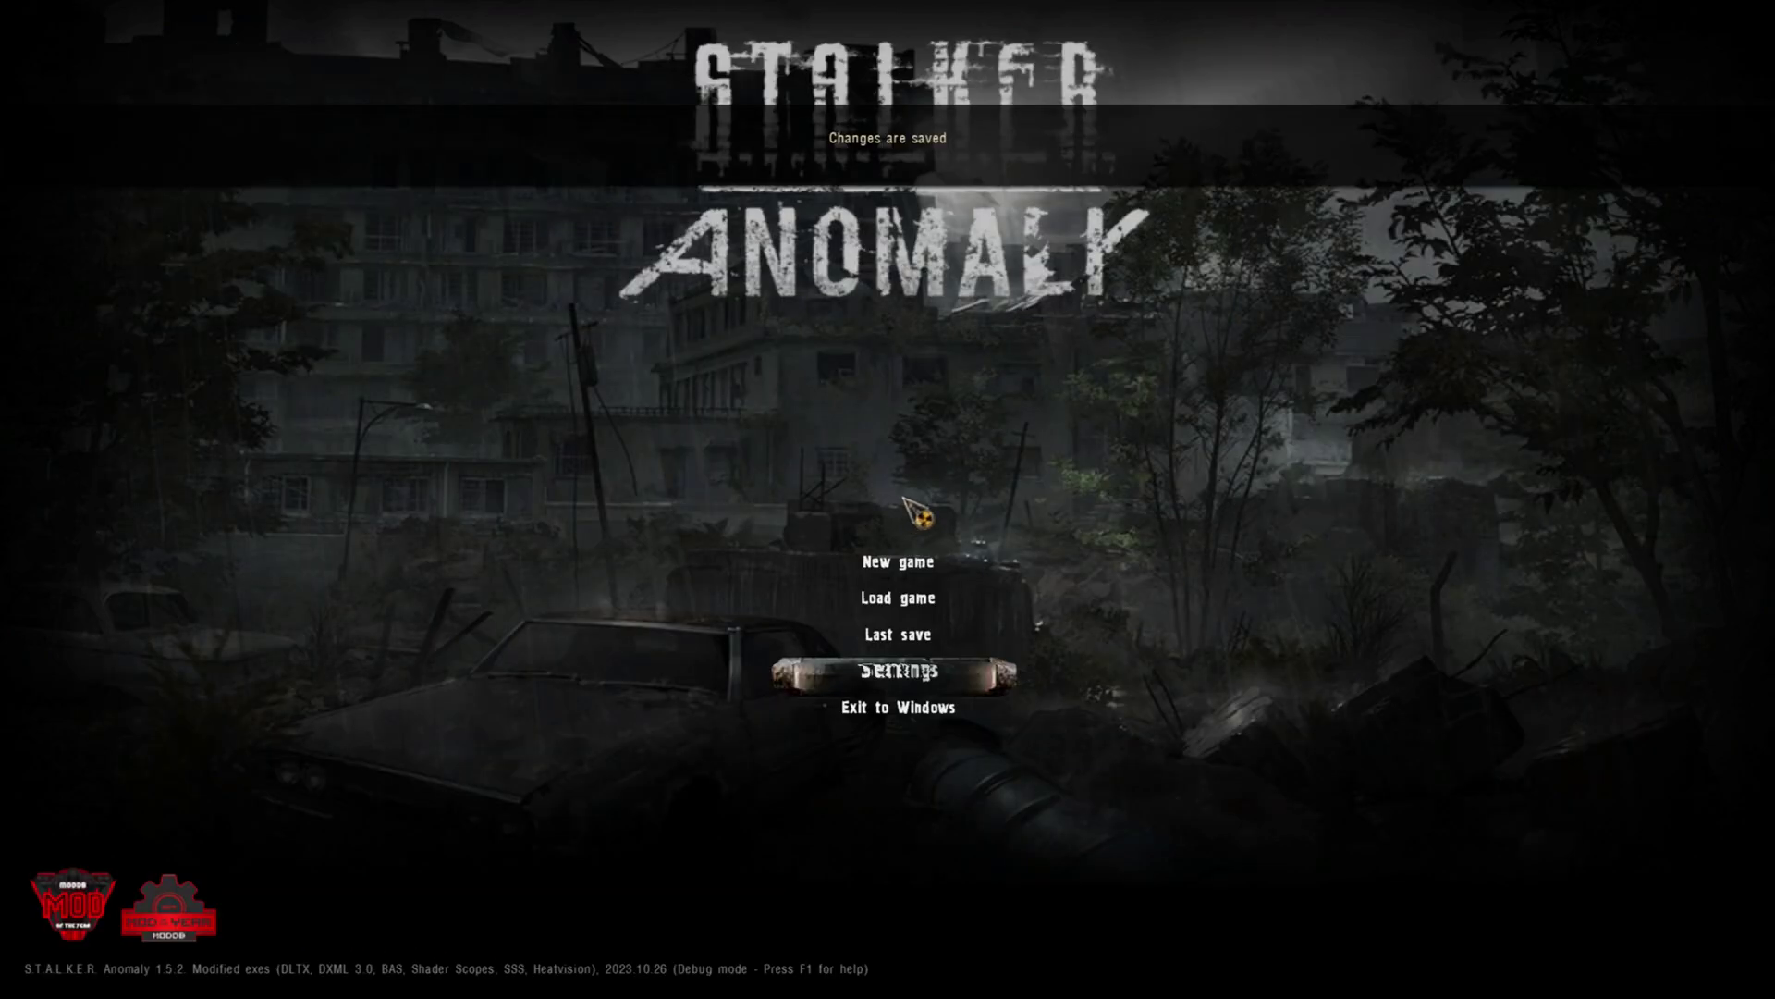
left_click(925, 601)
left_click(643, 515)
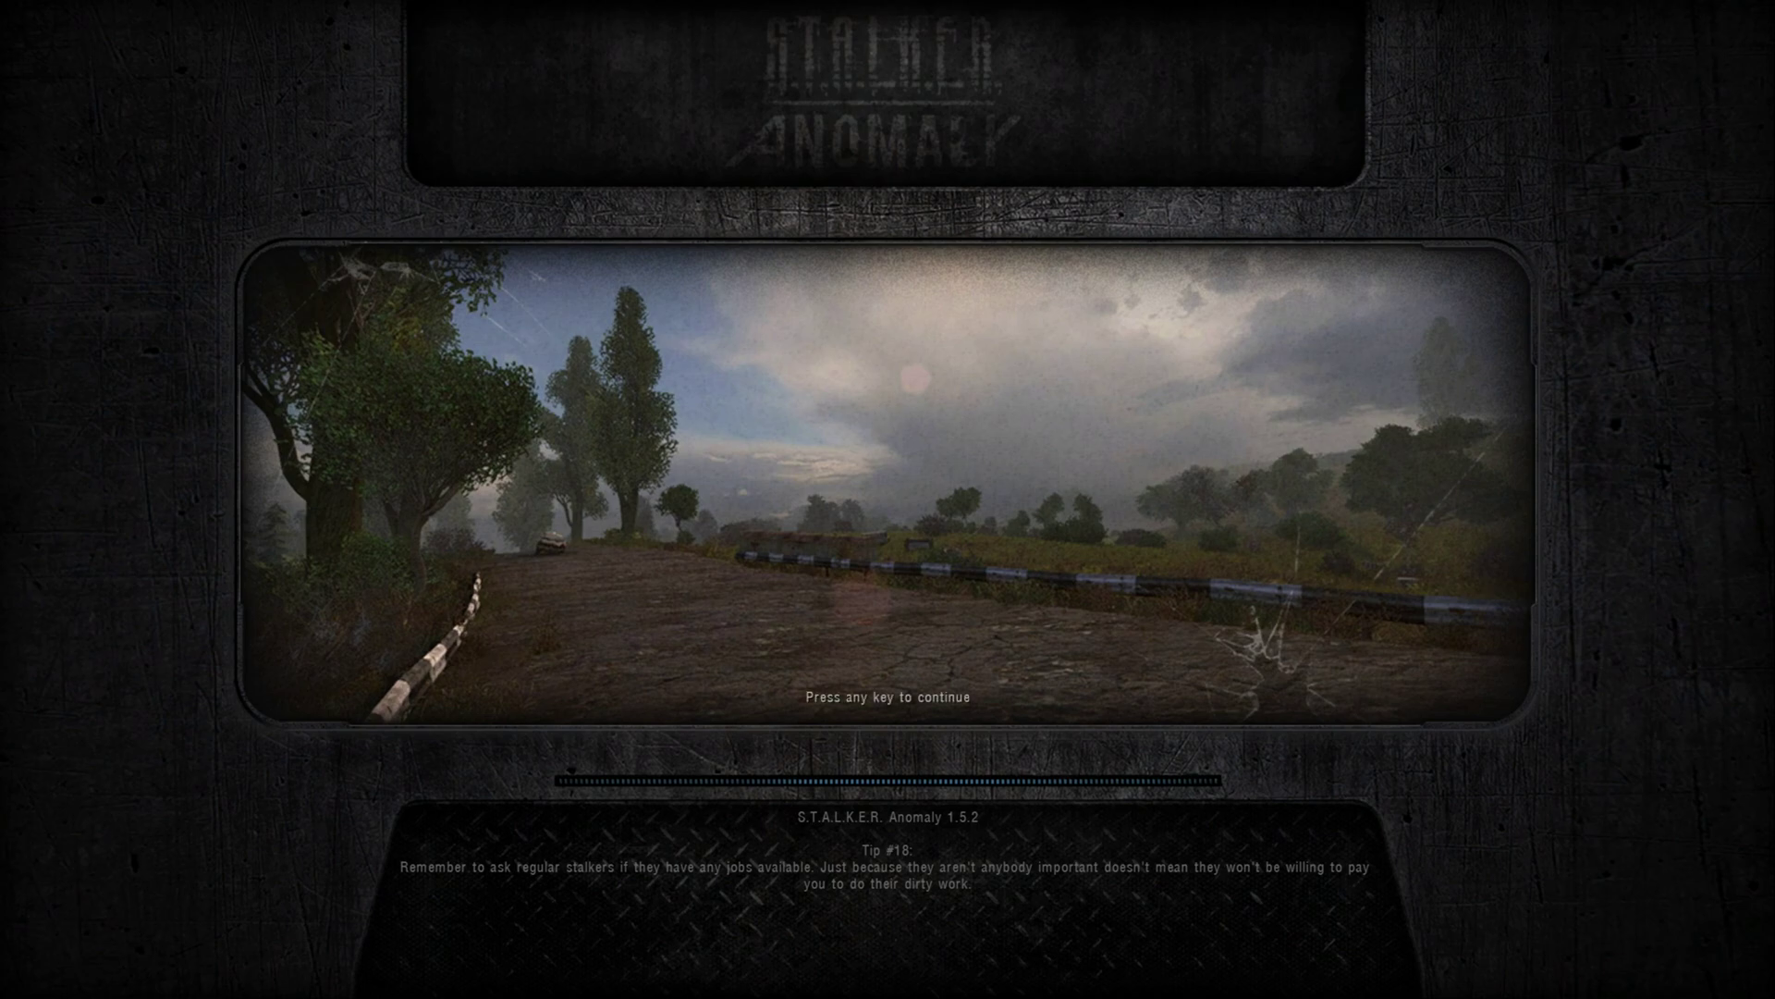
Dismiss the loading screen to enter the Cordon village, then open the debug menu with F7.
key("space")
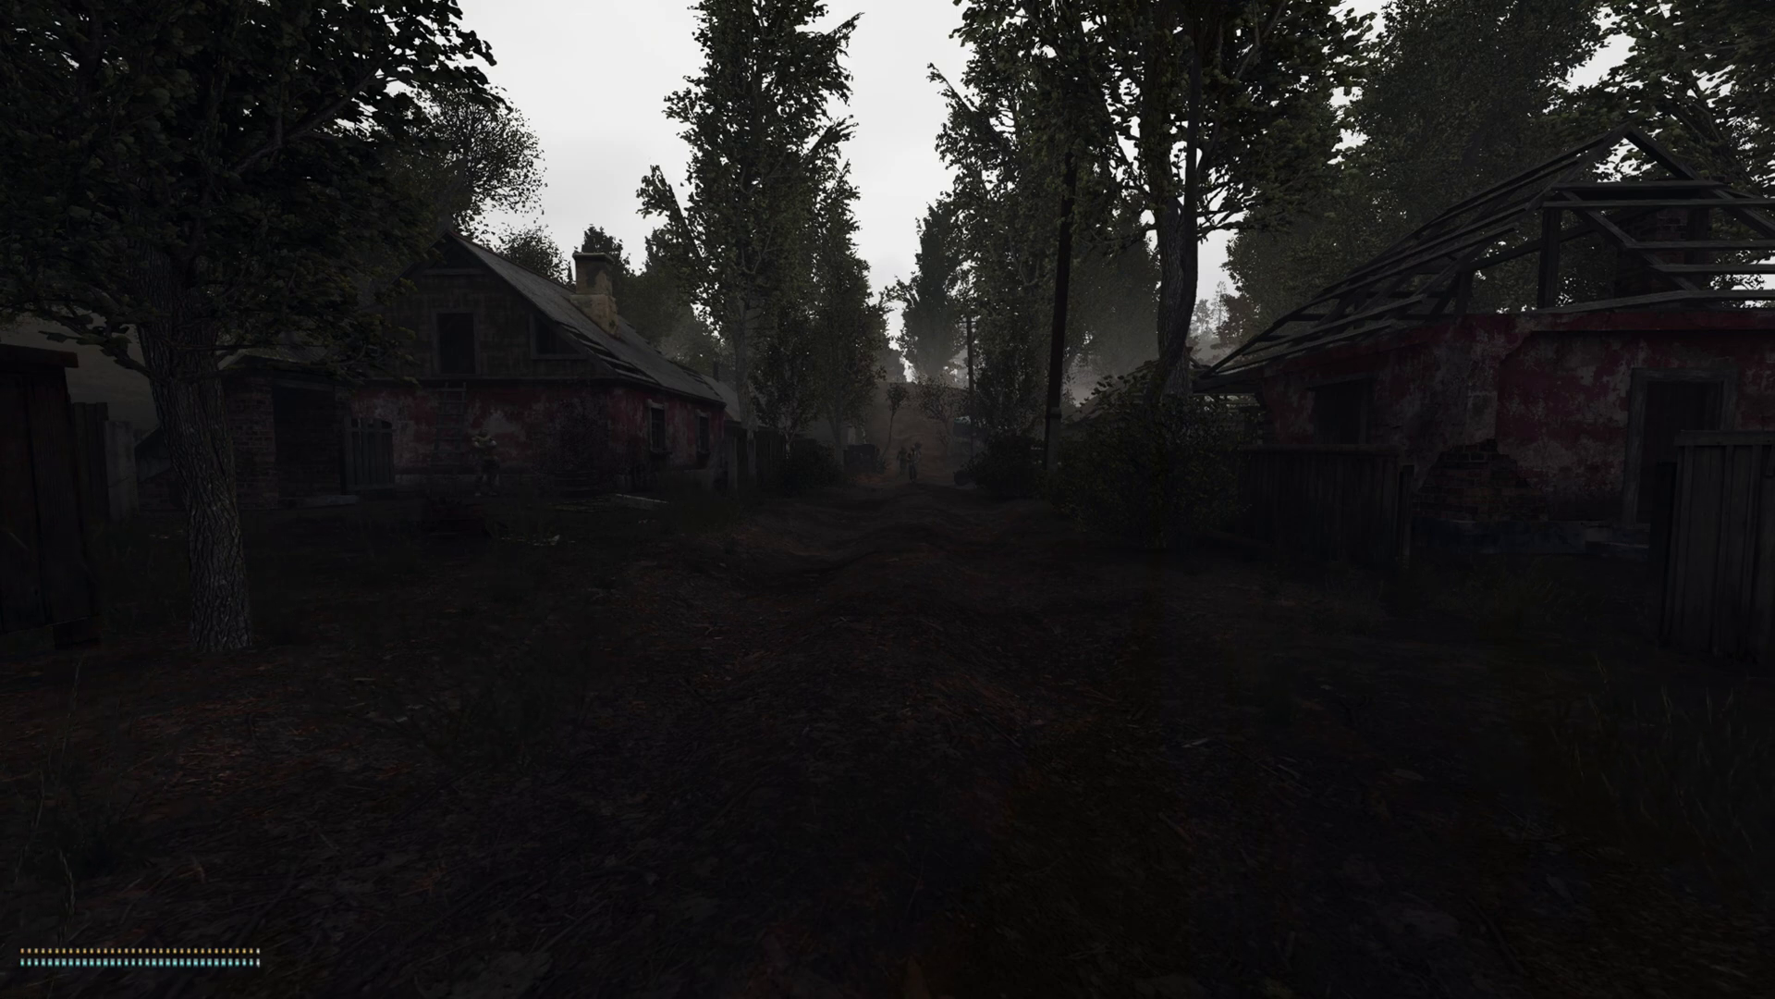
key("F7")
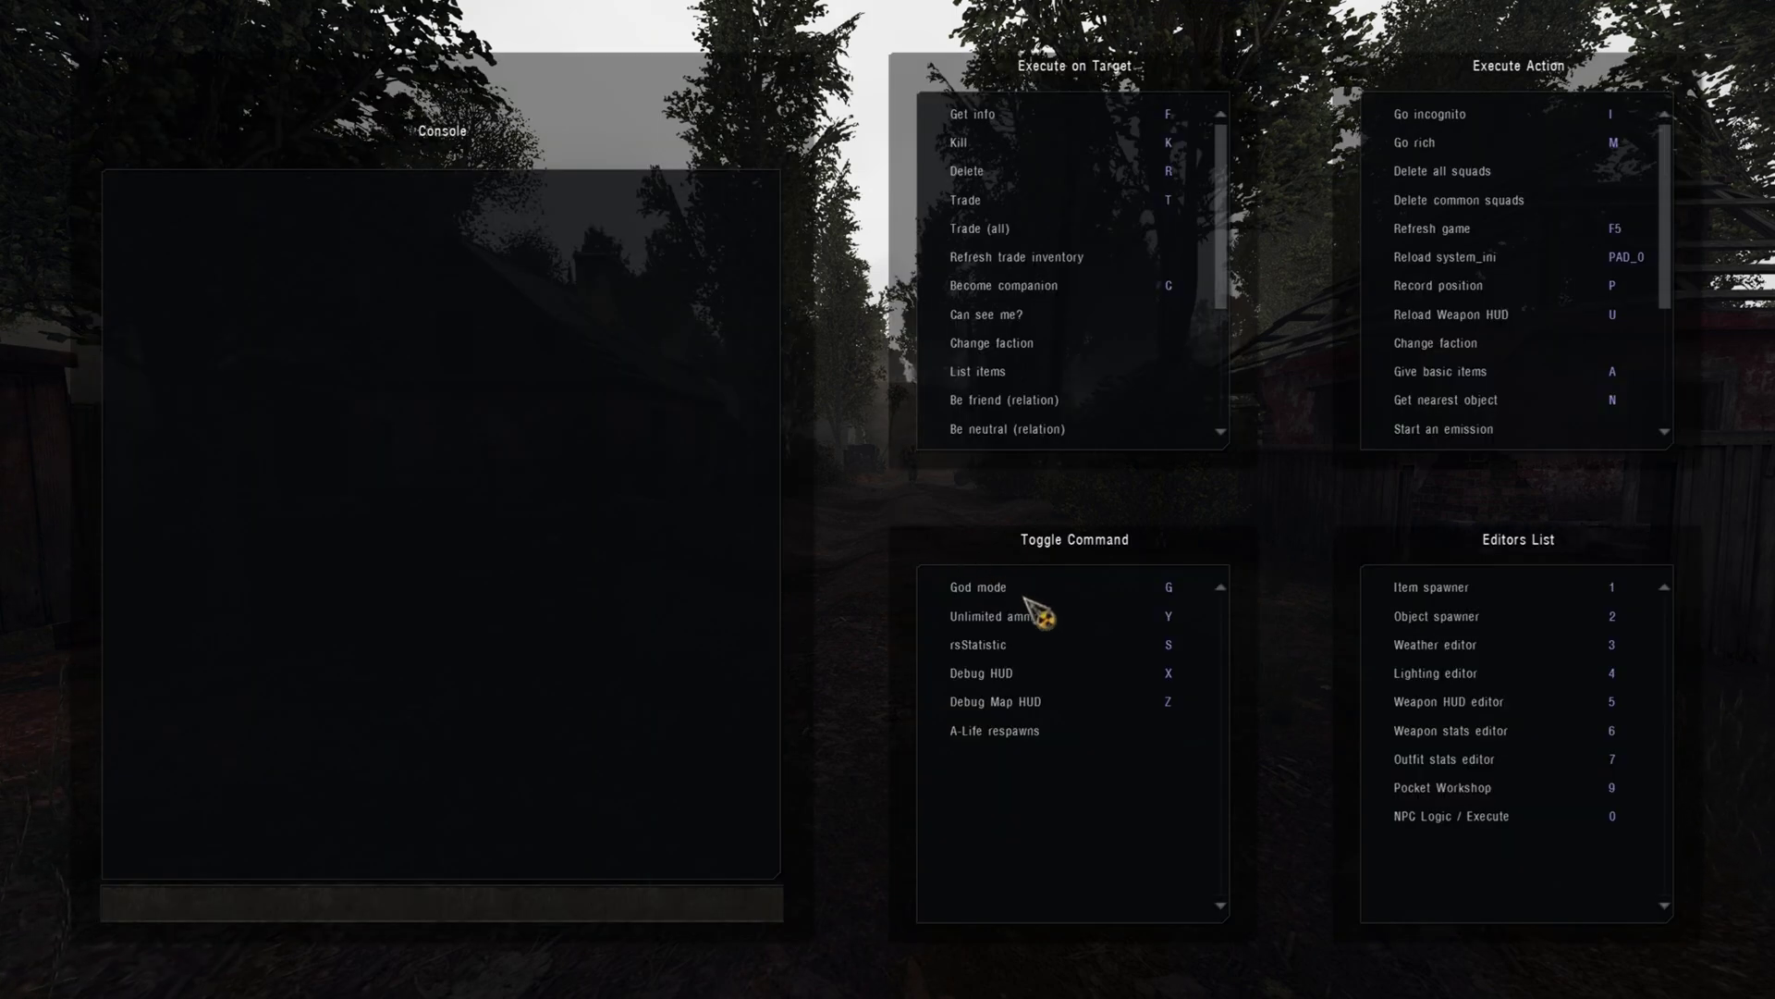
In the Weather editor, load the w_clear1 weather file and resume the game.
left_click(1465, 645)
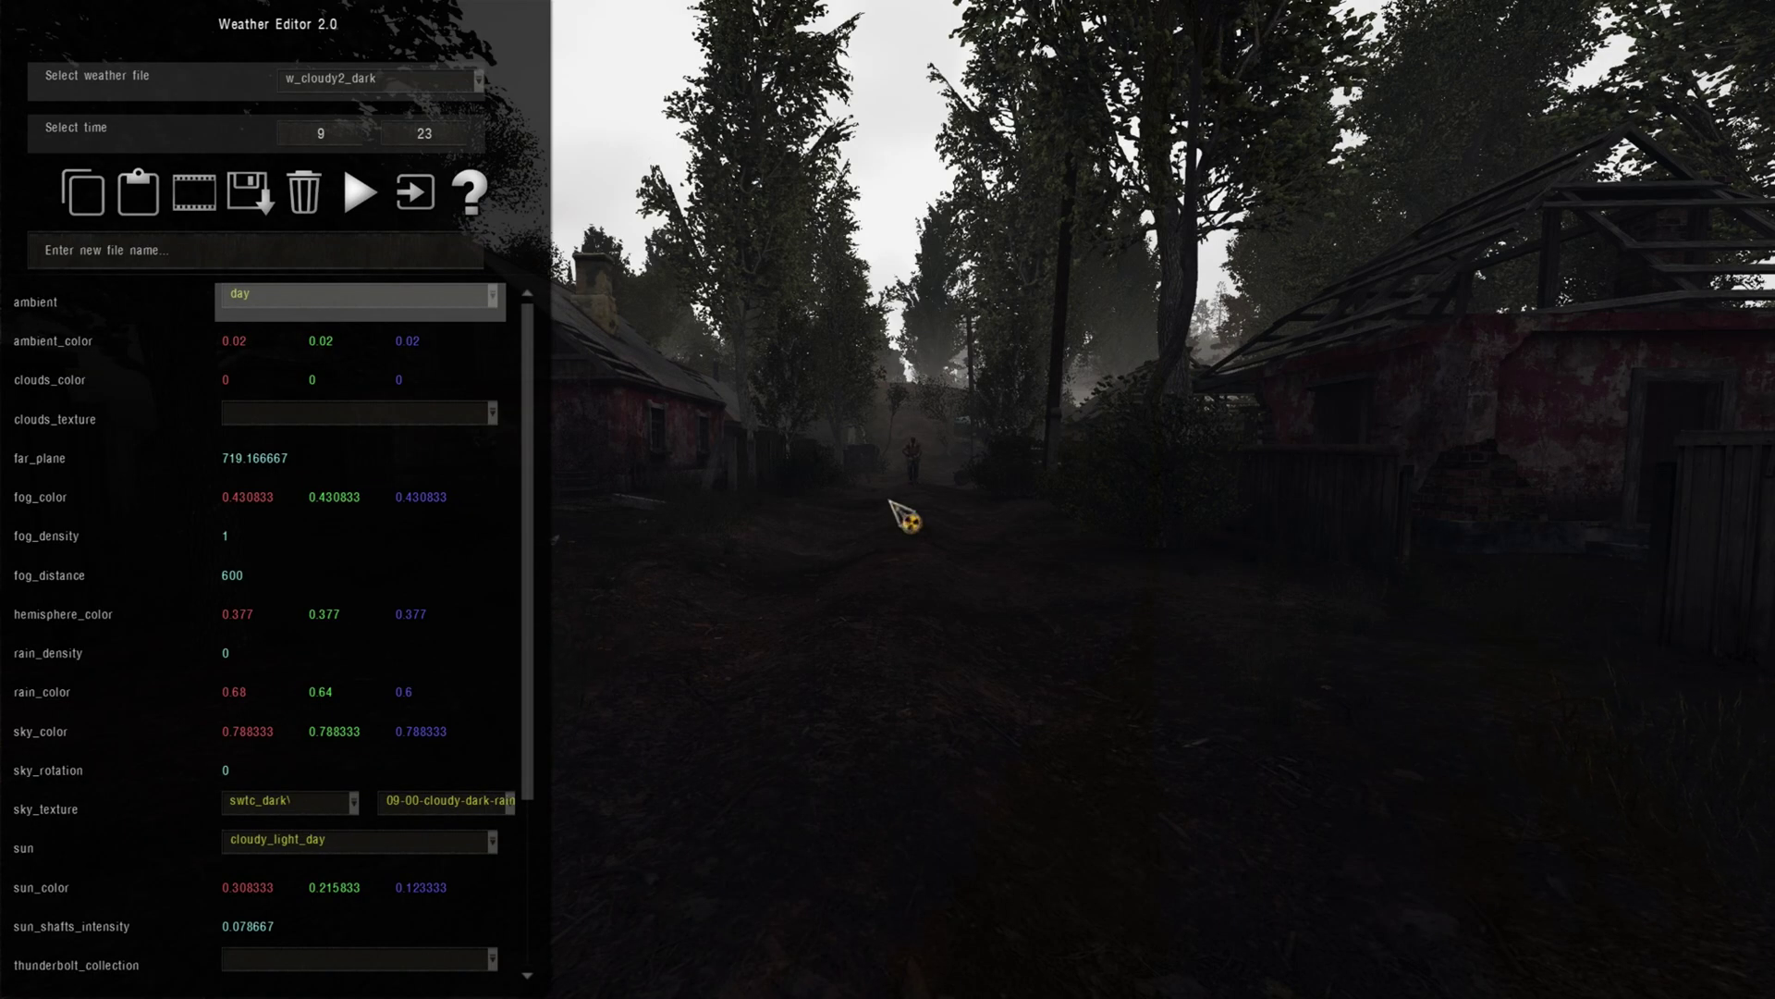
left_click(418, 85)
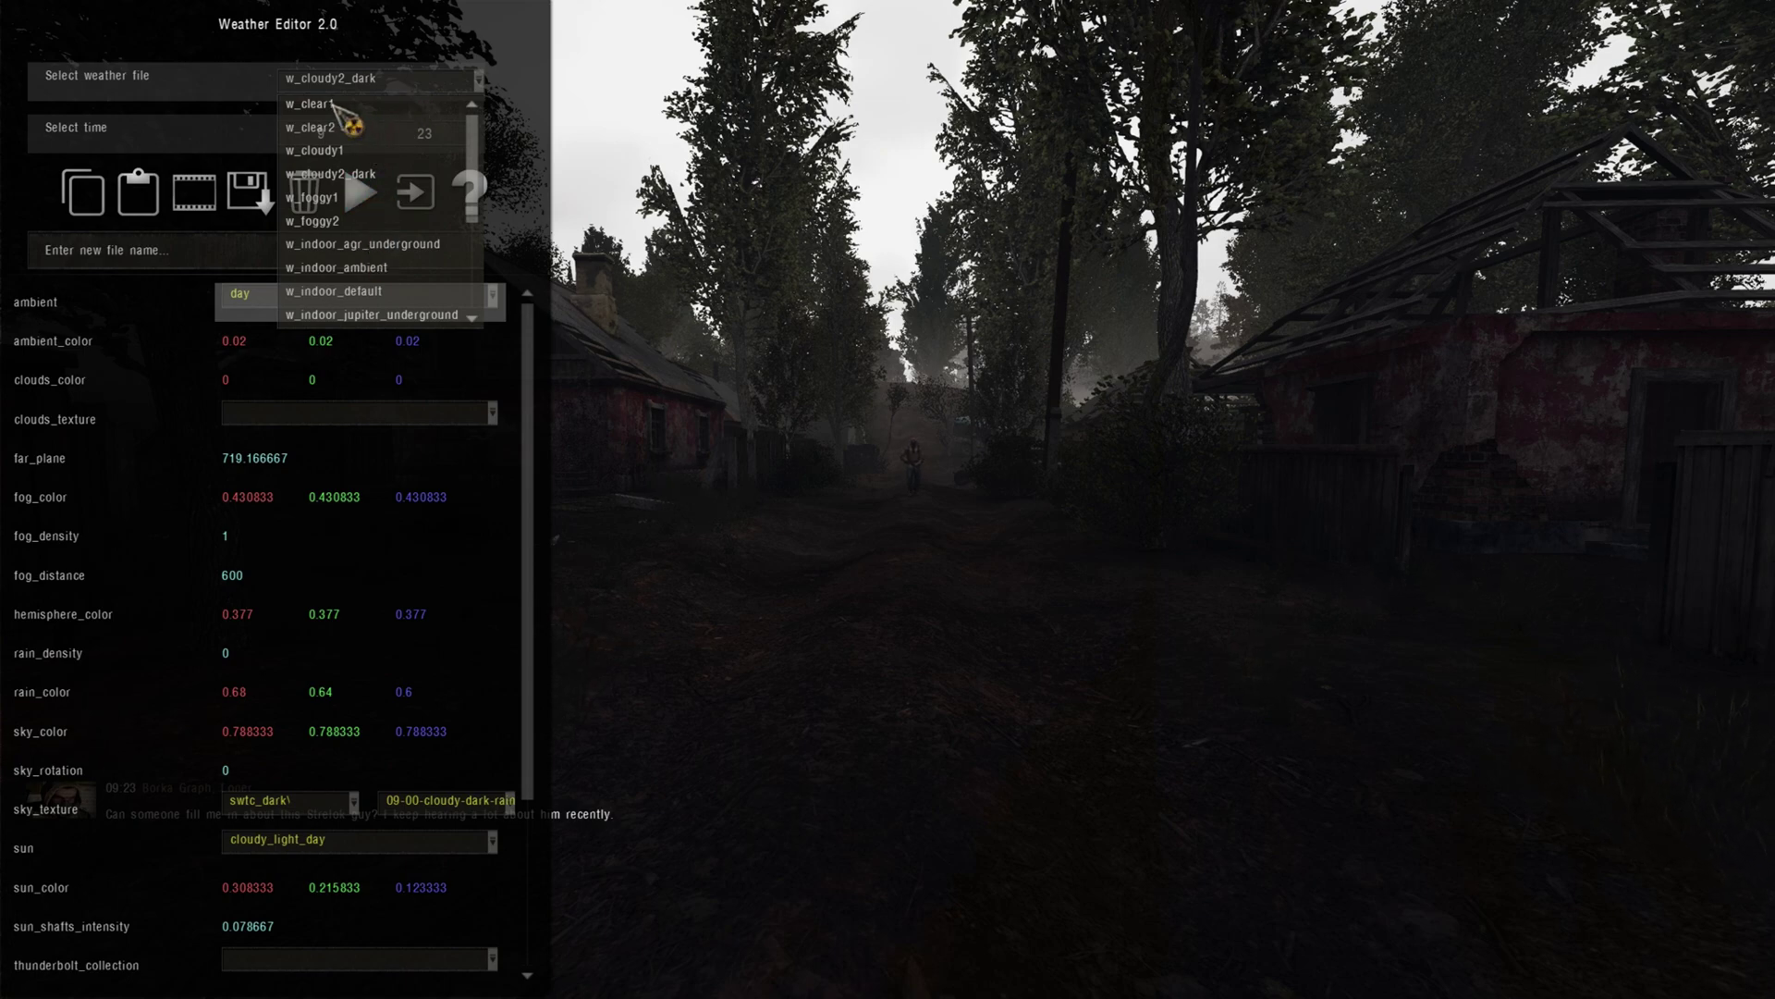
left_click(314, 104)
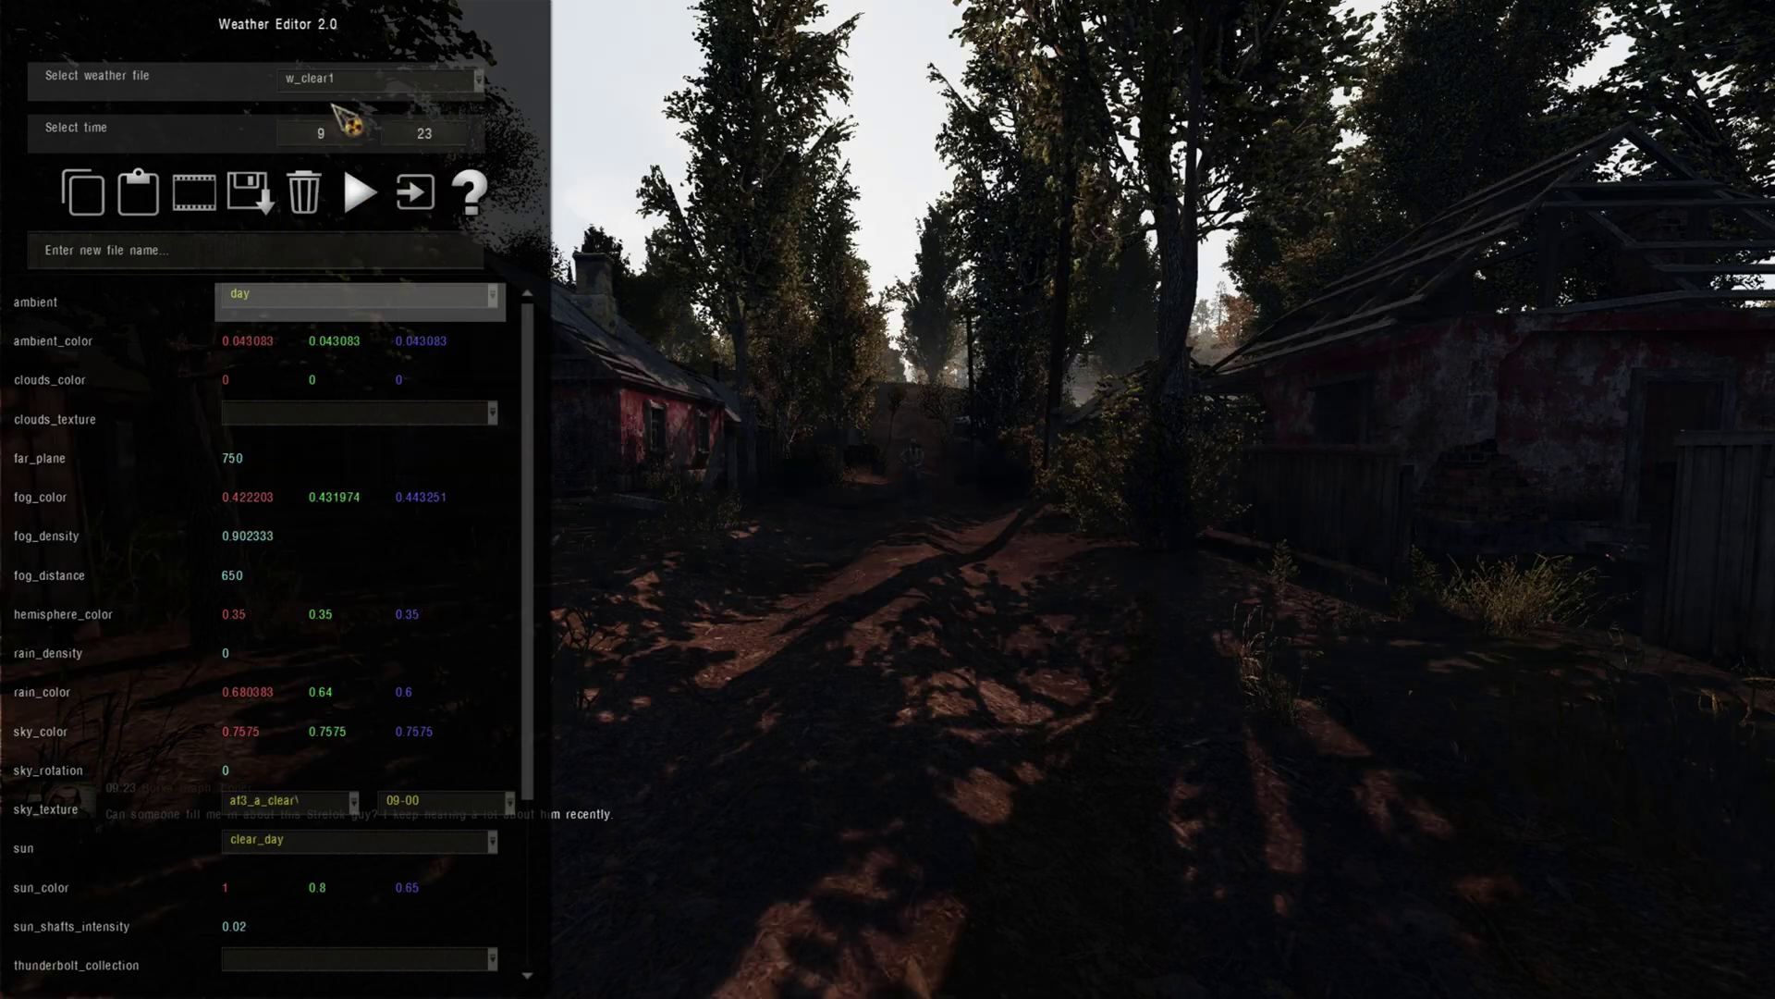
left_click(361, 189)
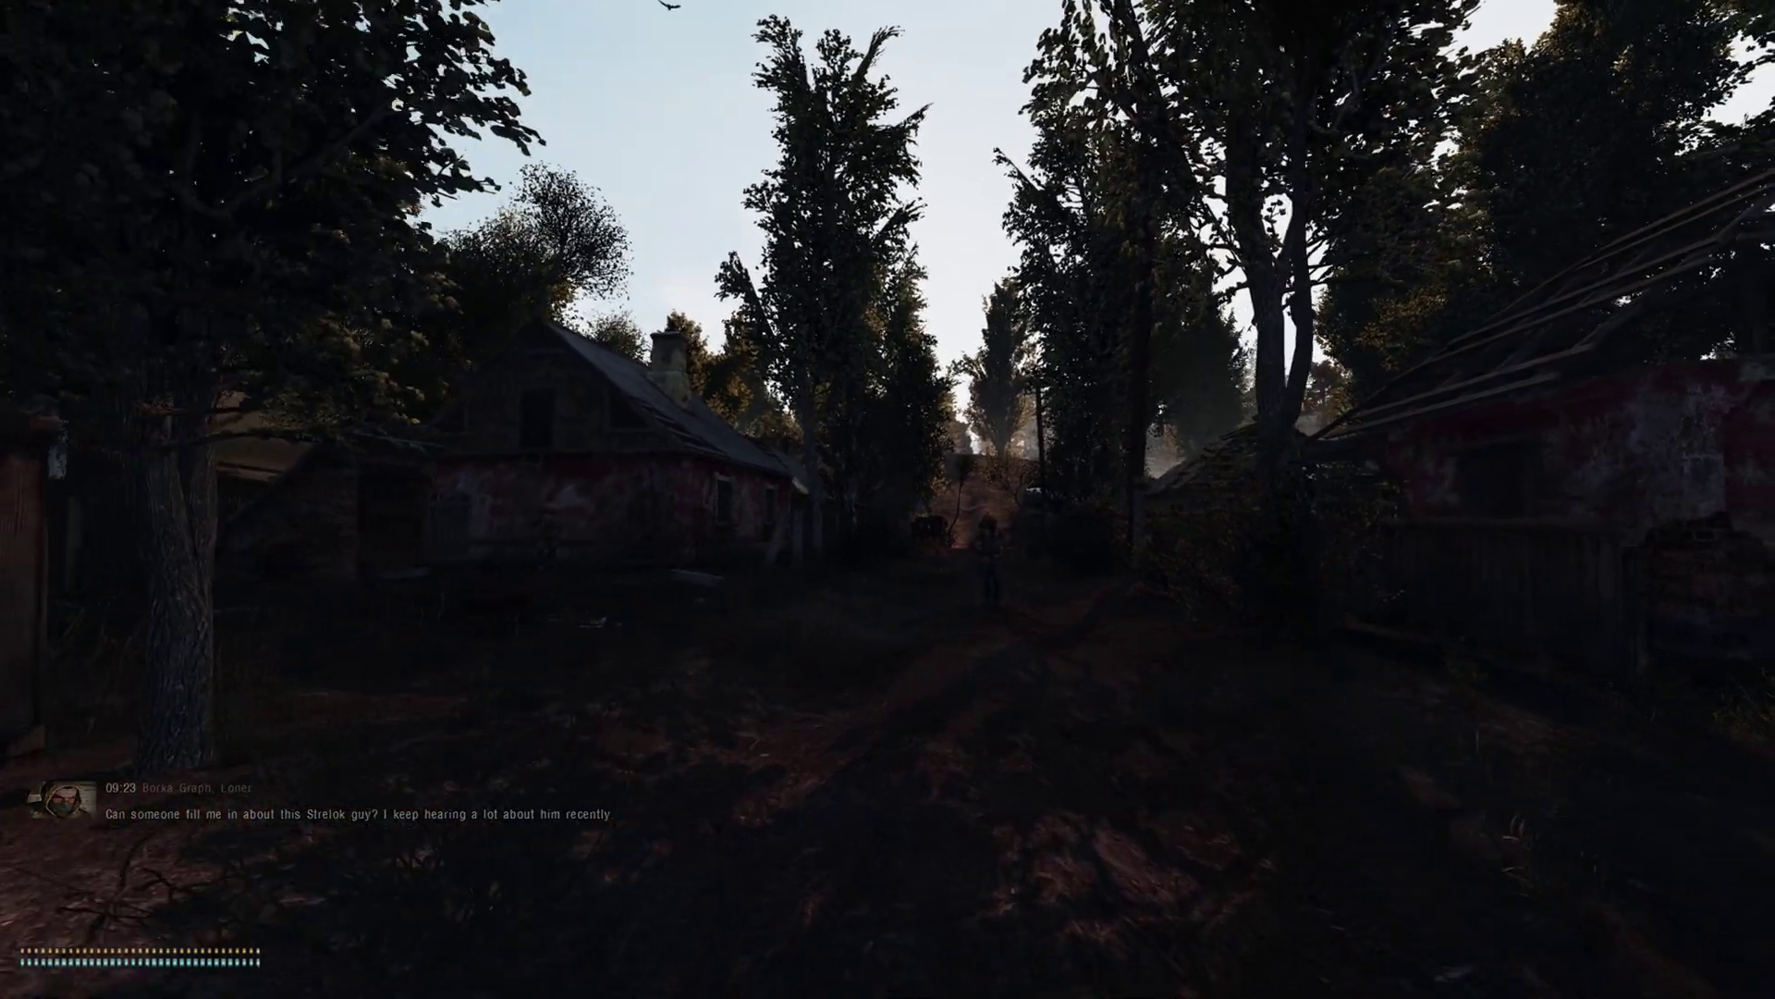
Walk along the sunny village path, then return to the Weather editor via the debug menu.
key("w")
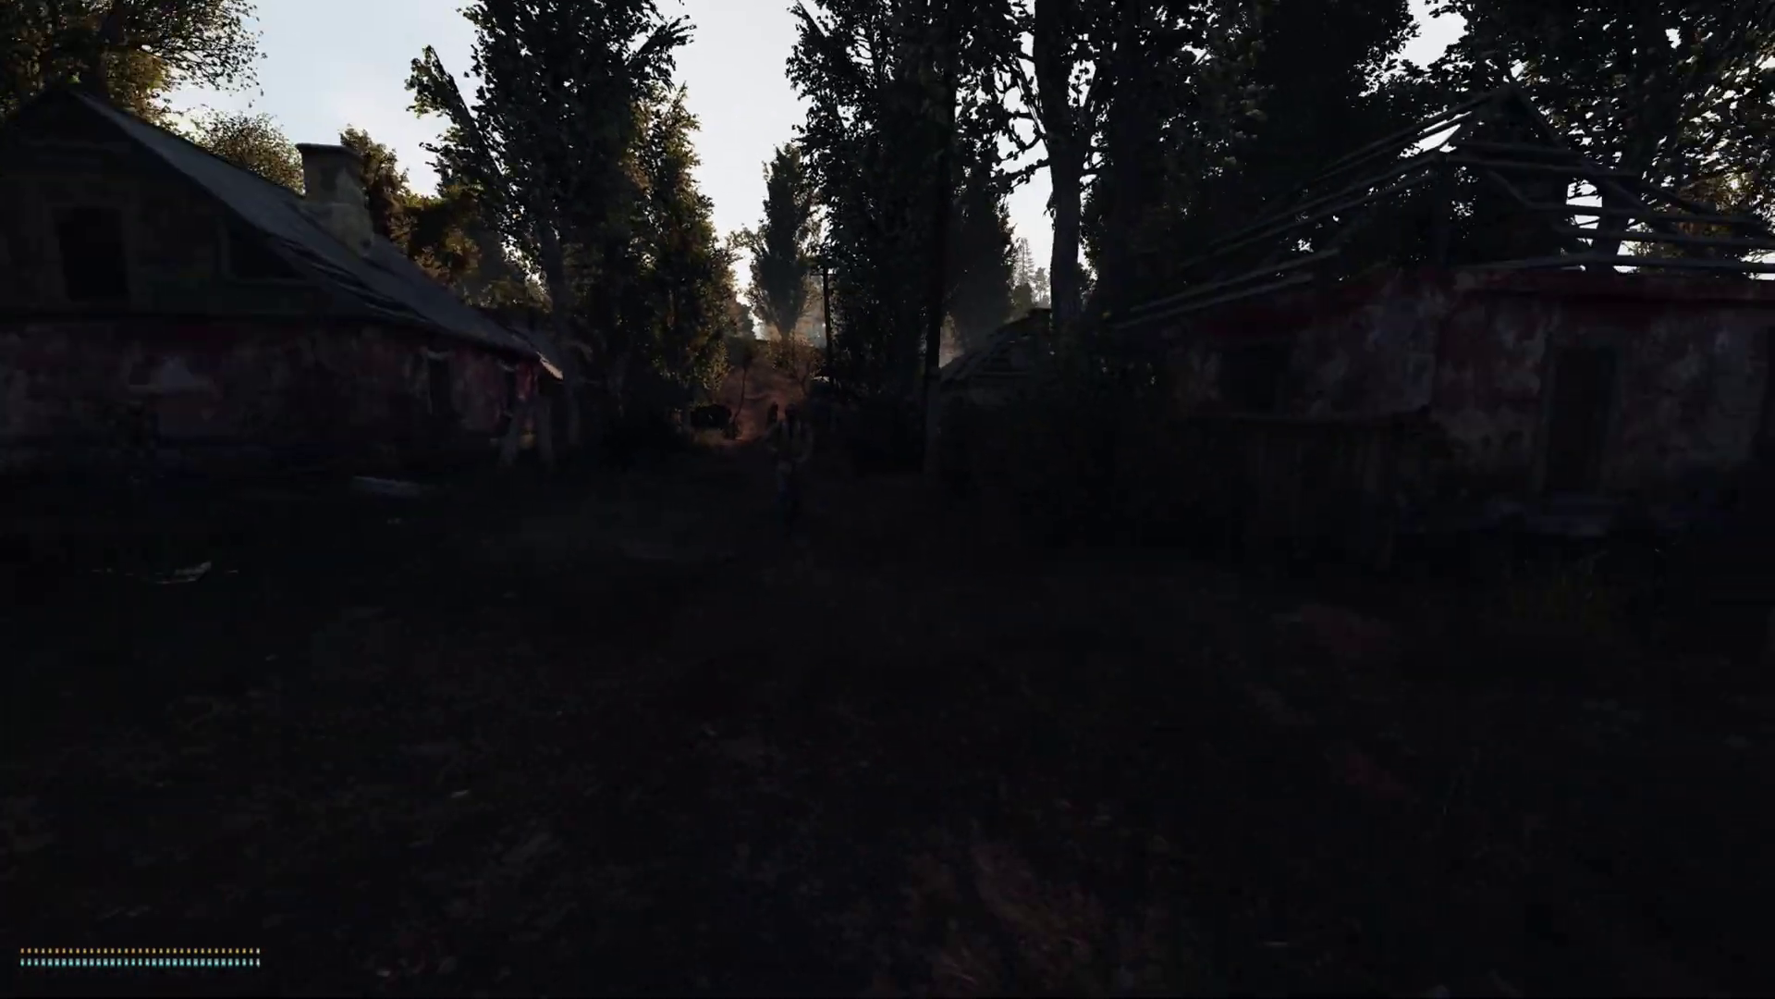
key("F7")
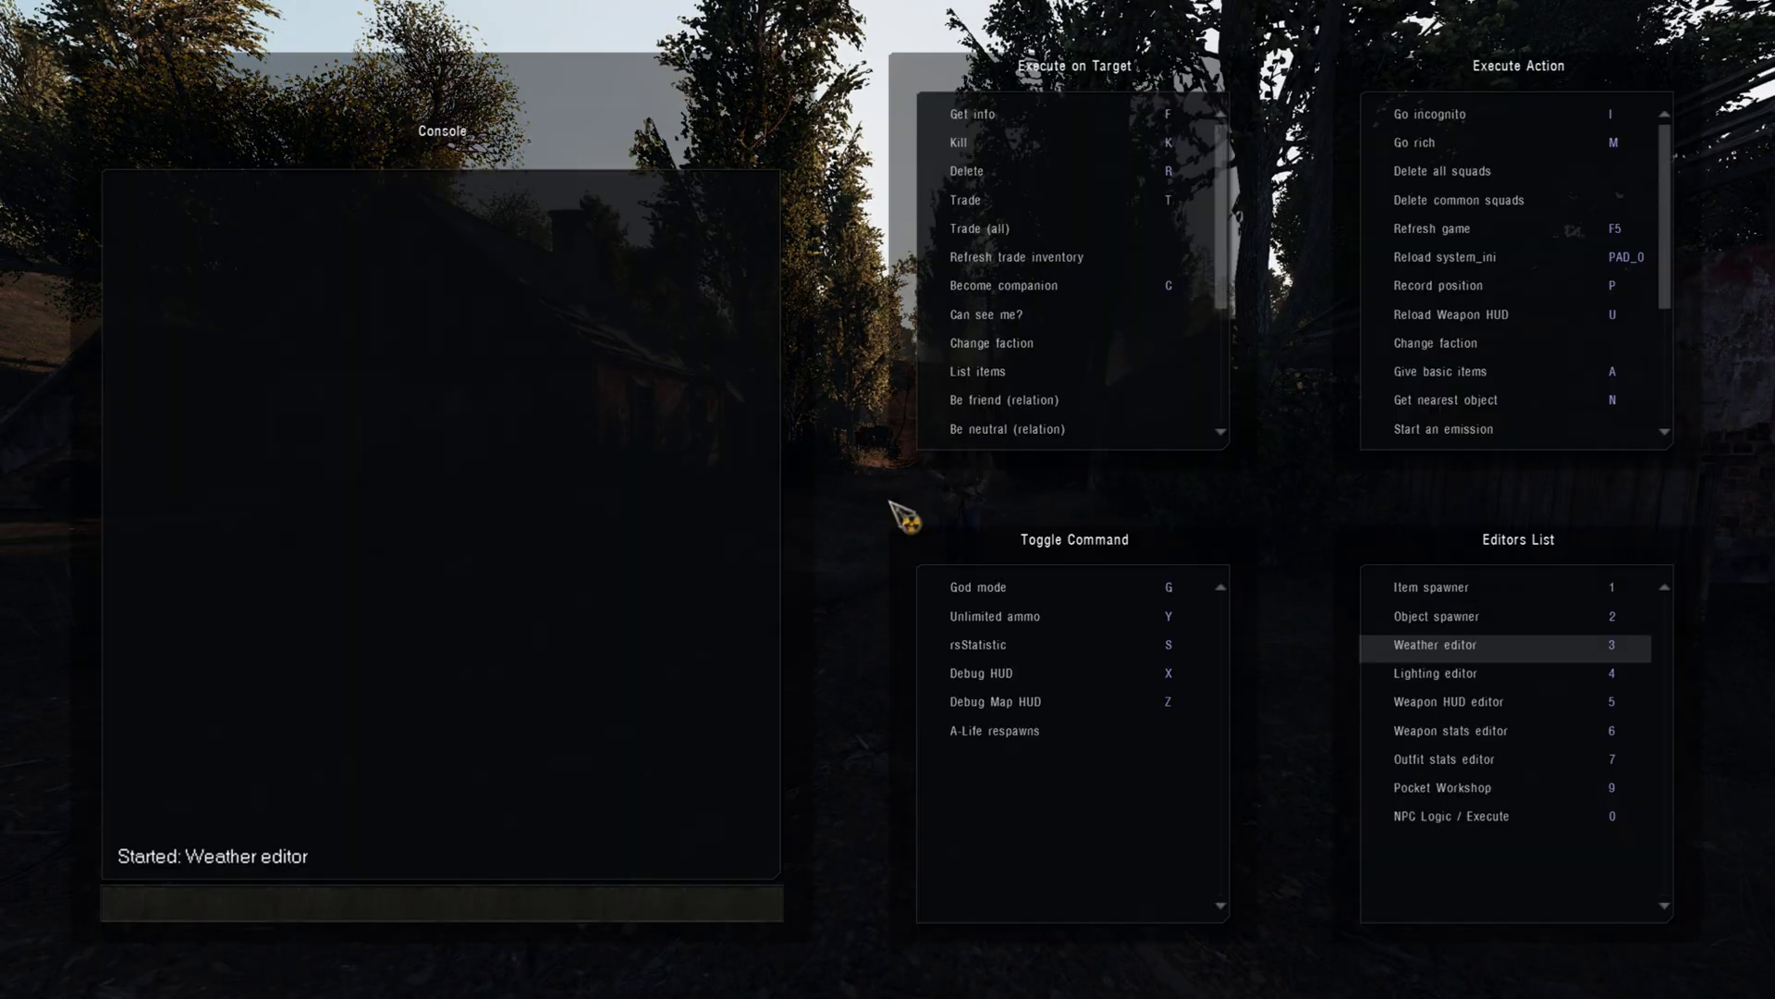
left_click(1399, 647)
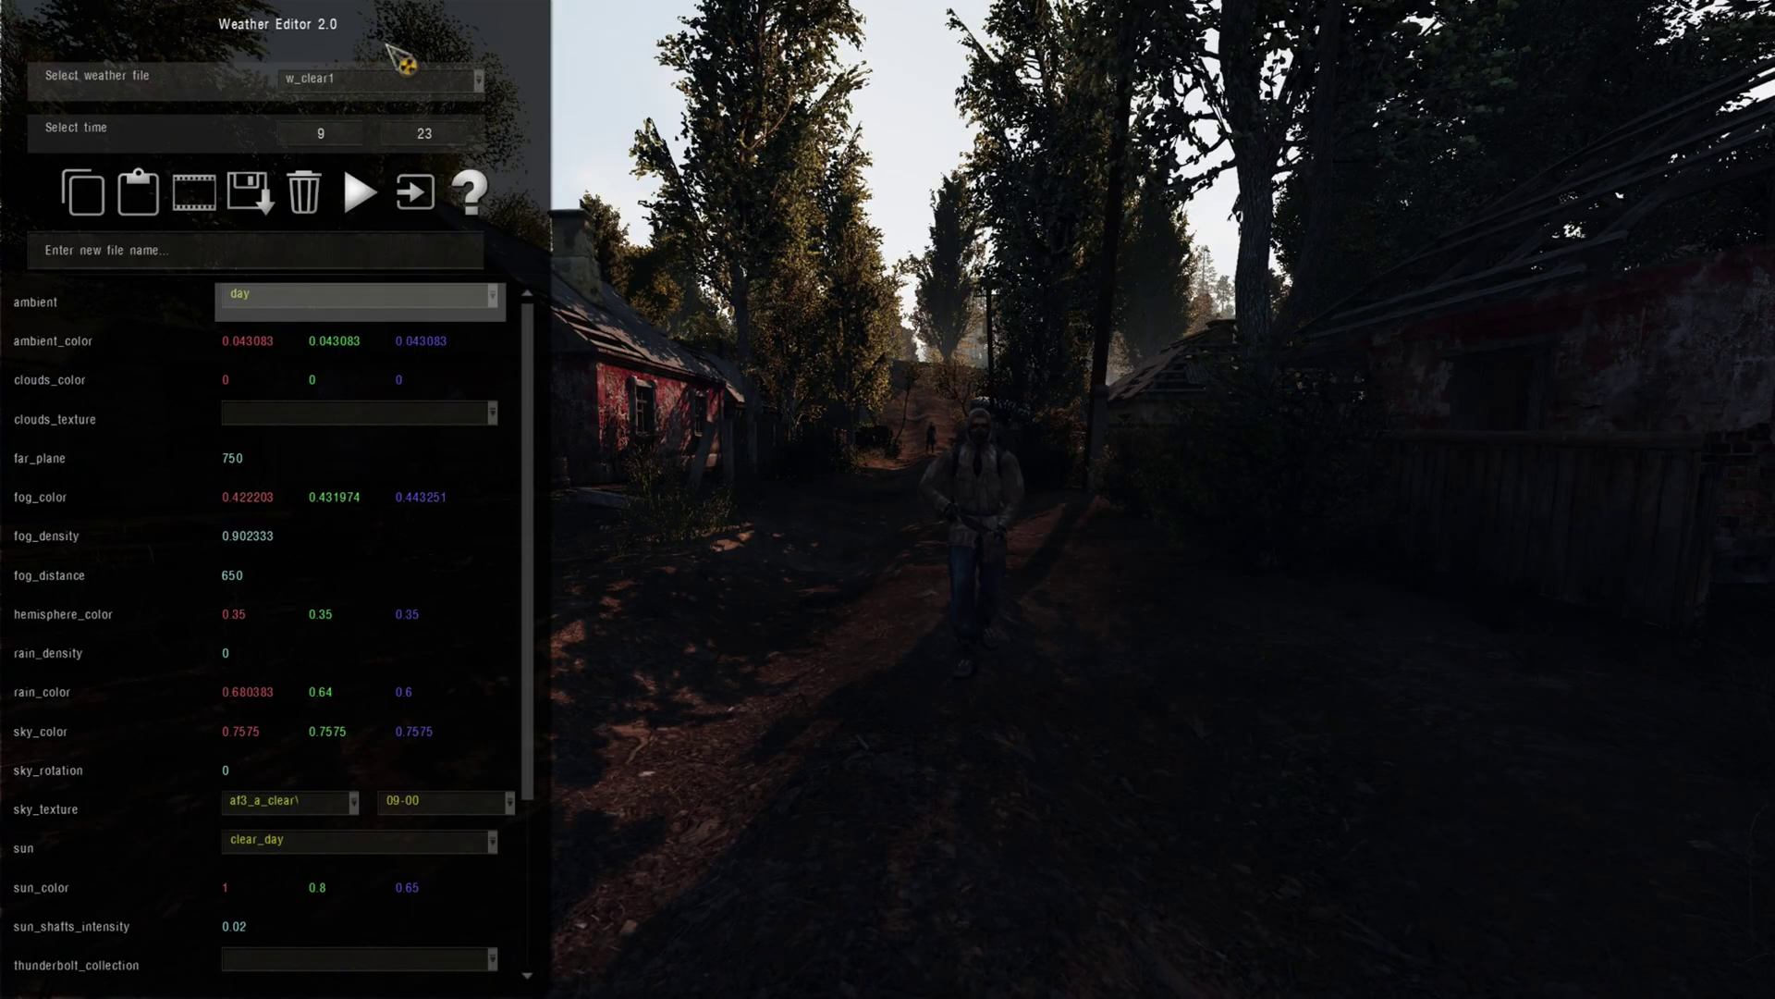
In Viewer mode, advance the w_clear1 time of day from 9:23 to 10:03, then return to the game.
left_click(204, 198)
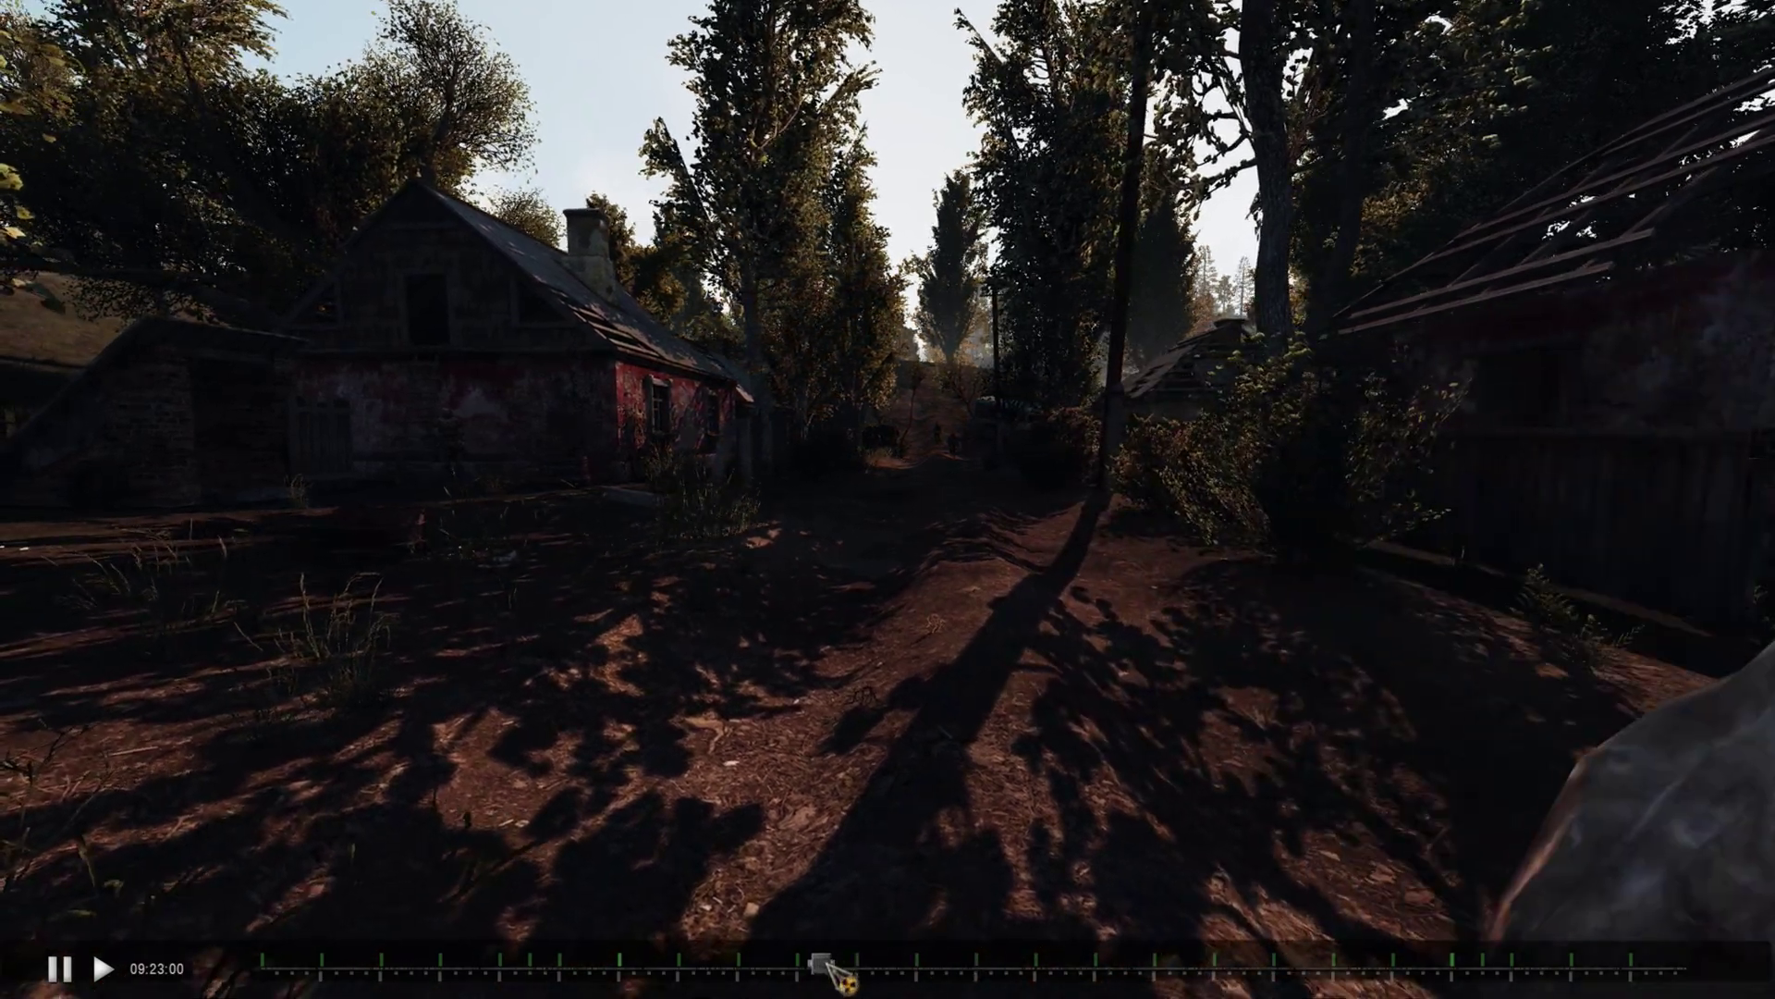
left_click_drag(829, 964, 954, 988)
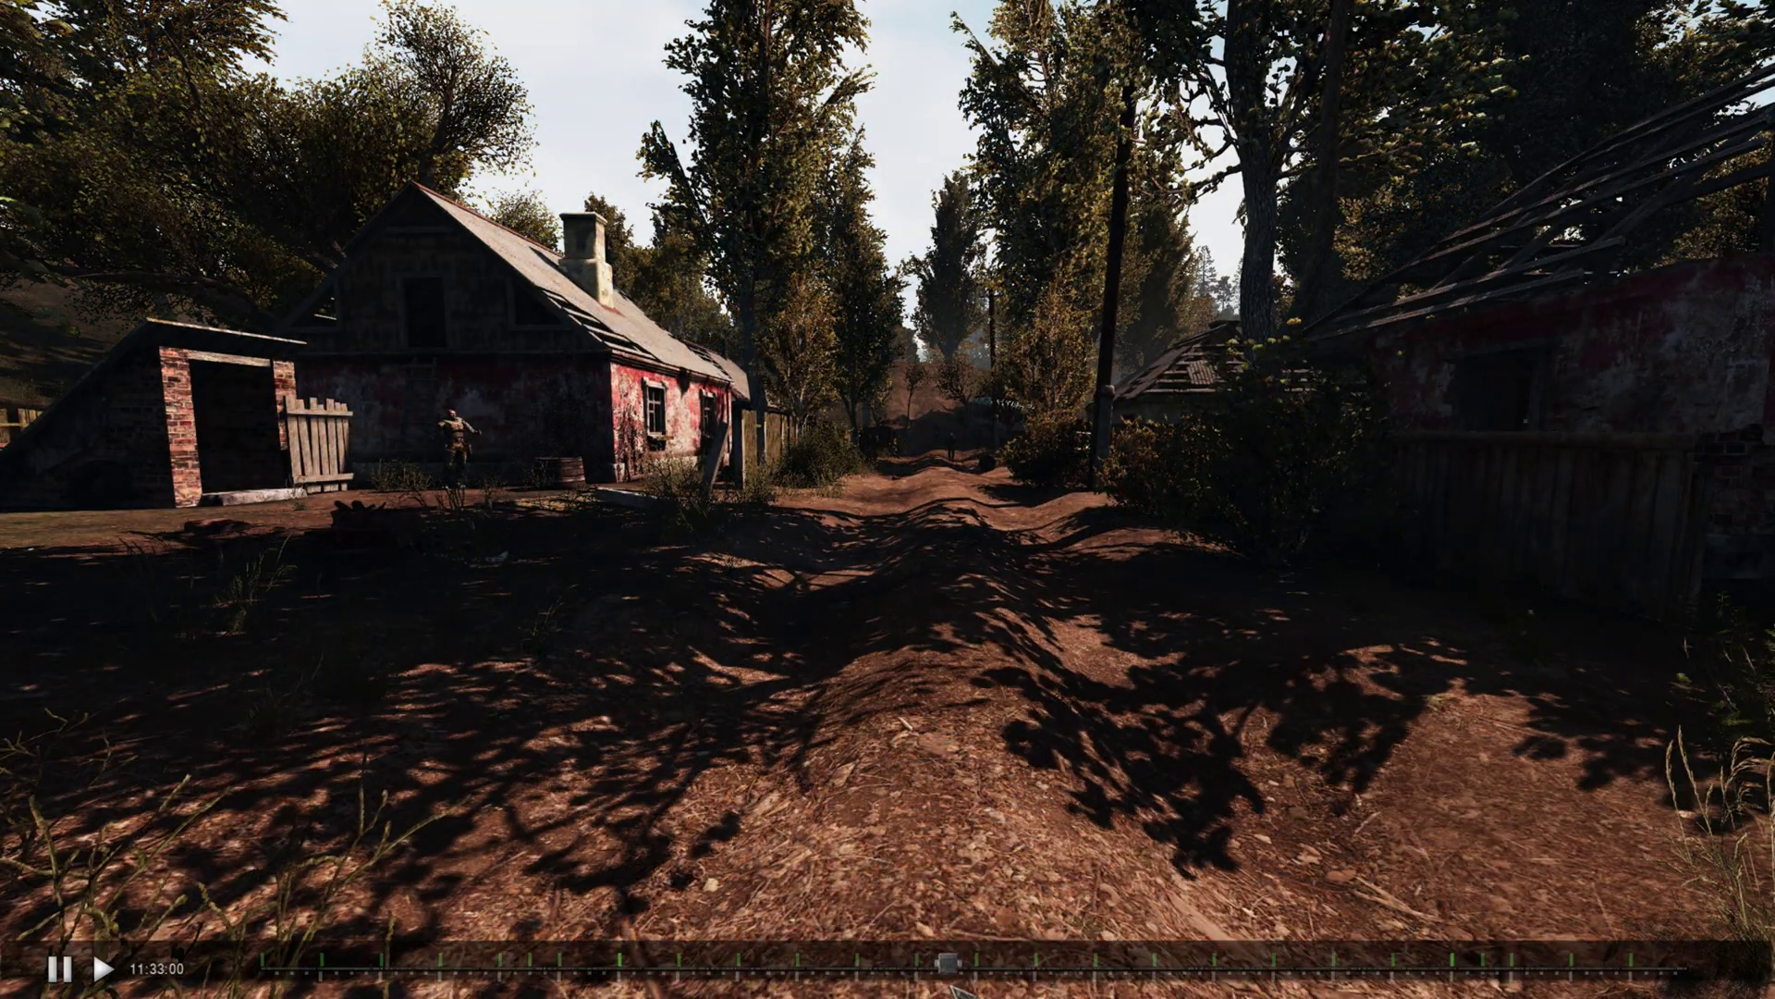
key("Escape")
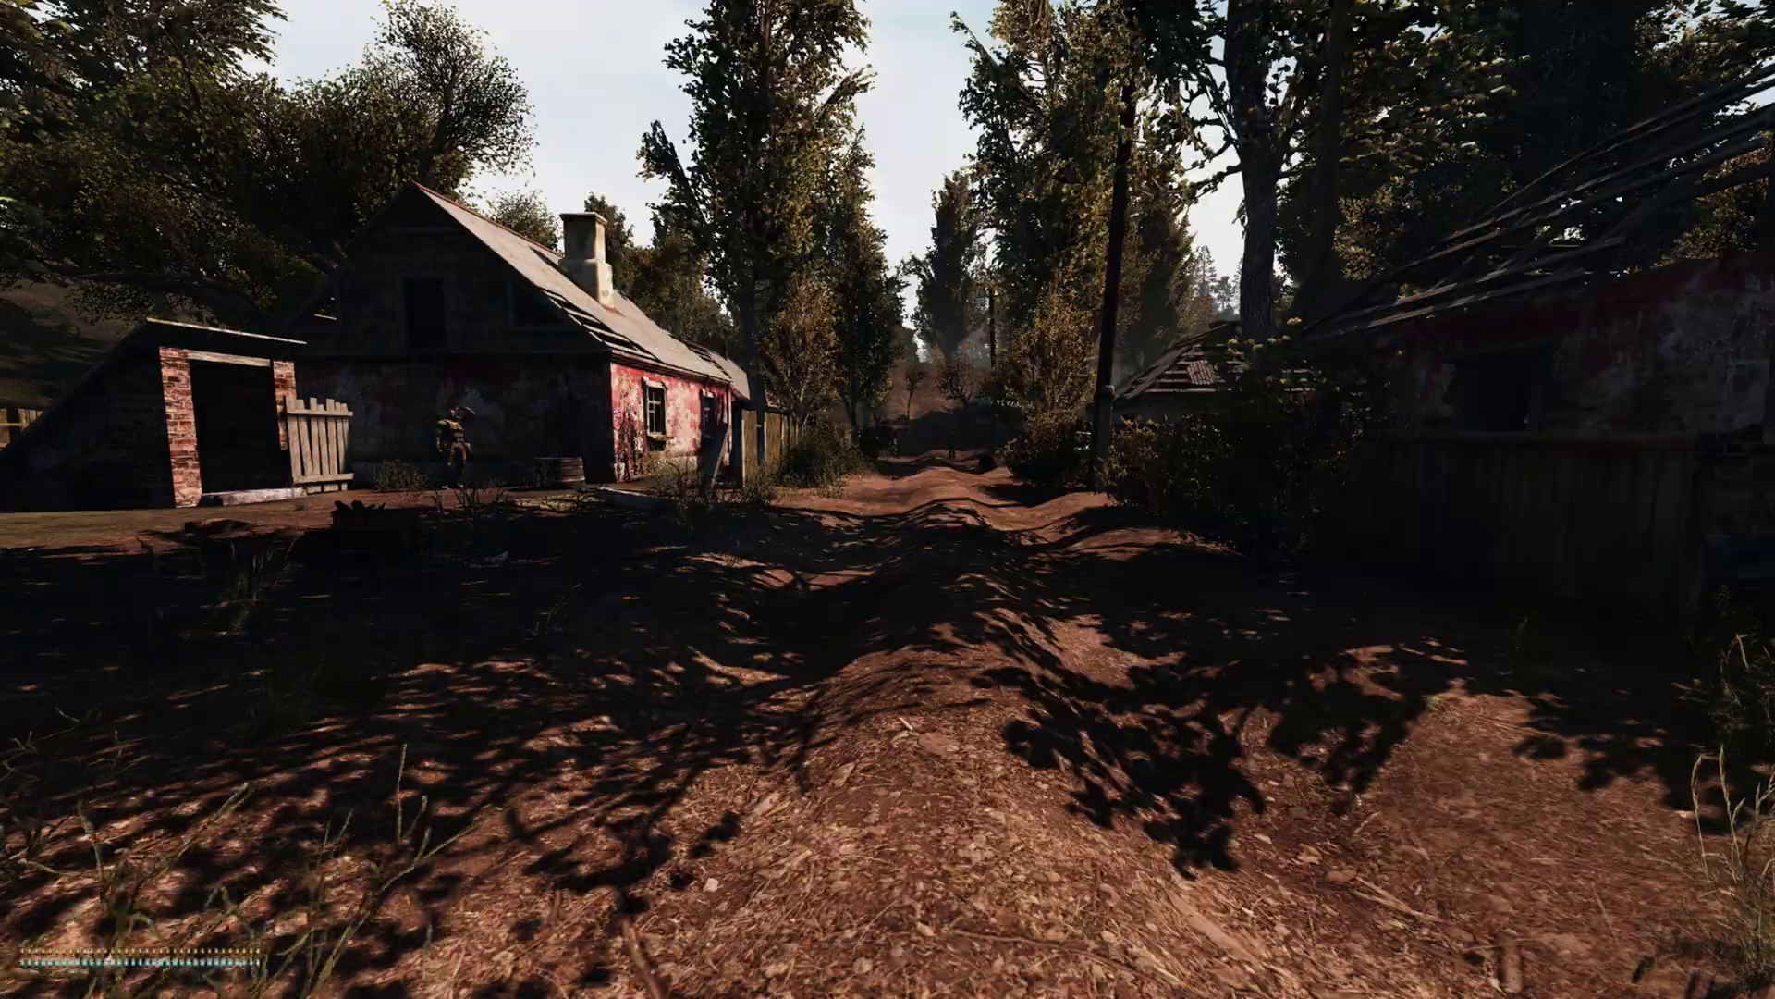